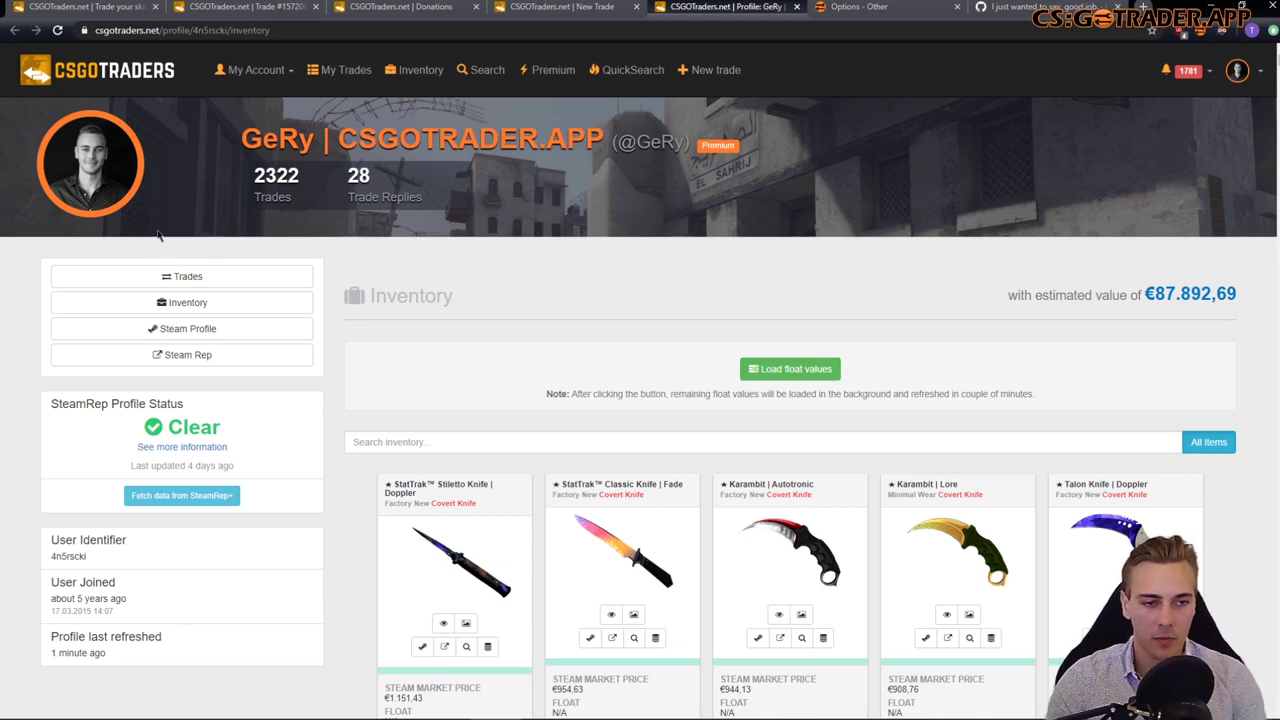
key(alt+Tab)
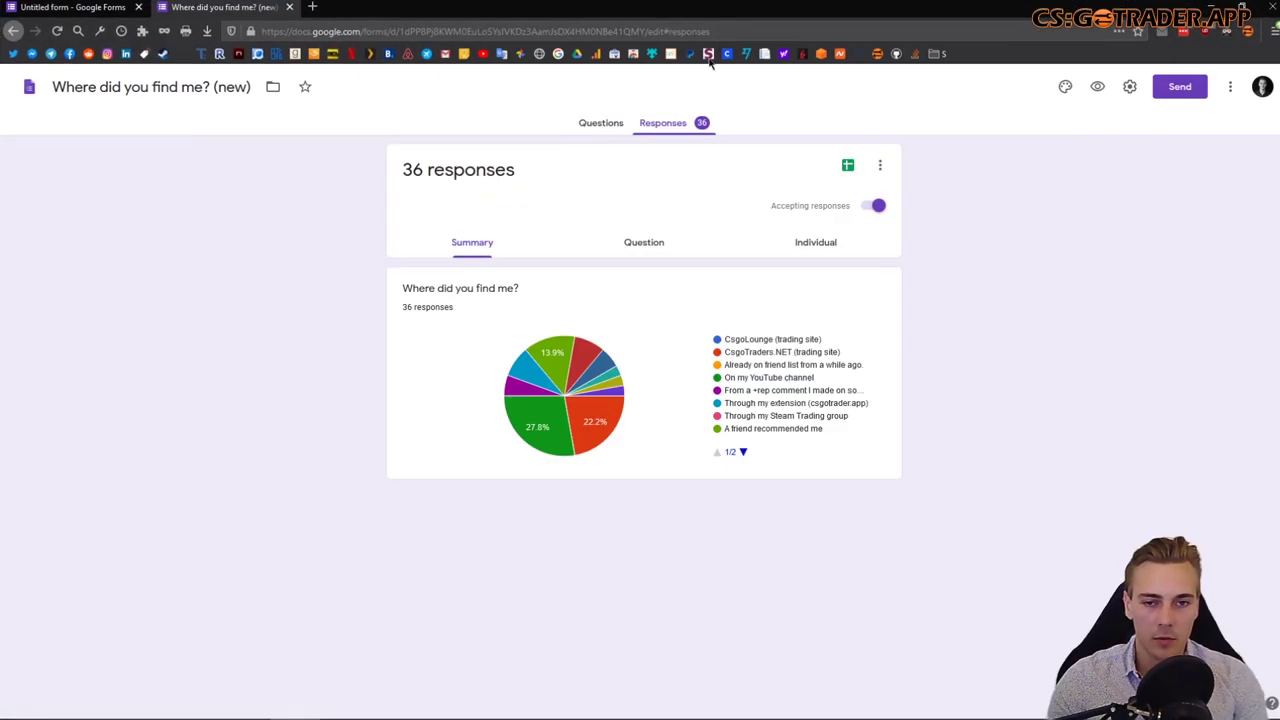
click(88, 6)
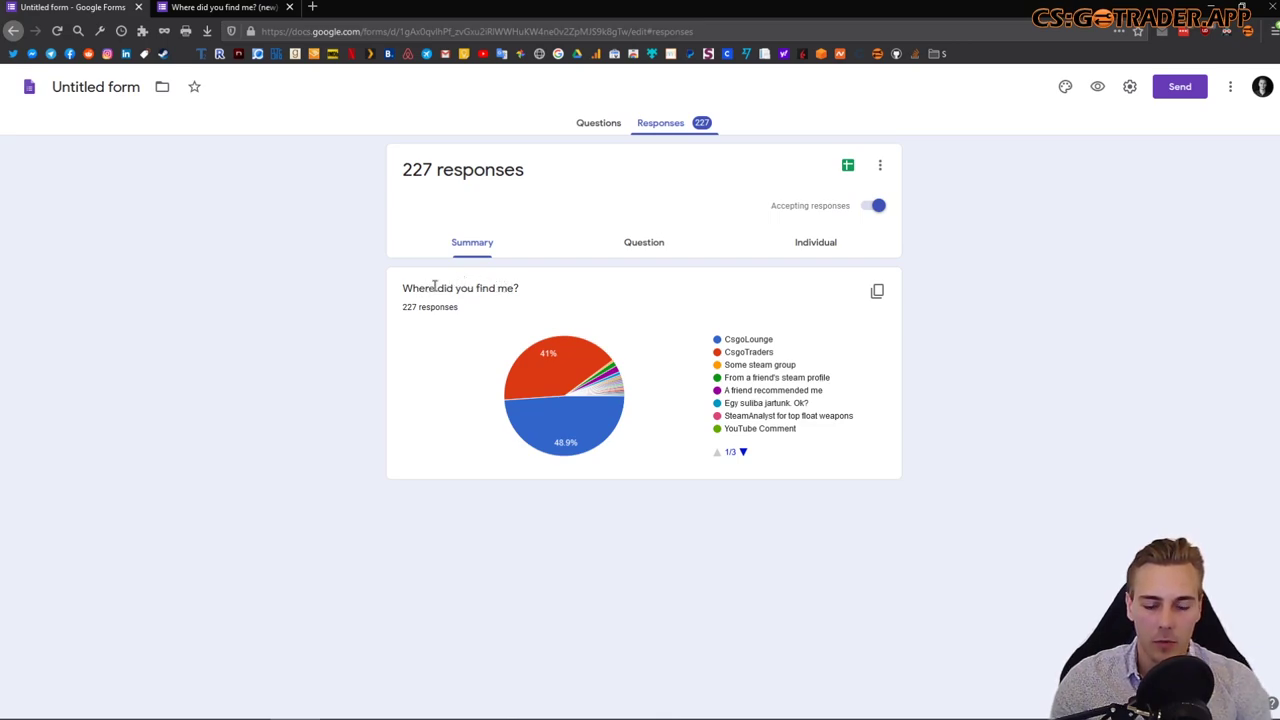
mouse_move(520, 410)
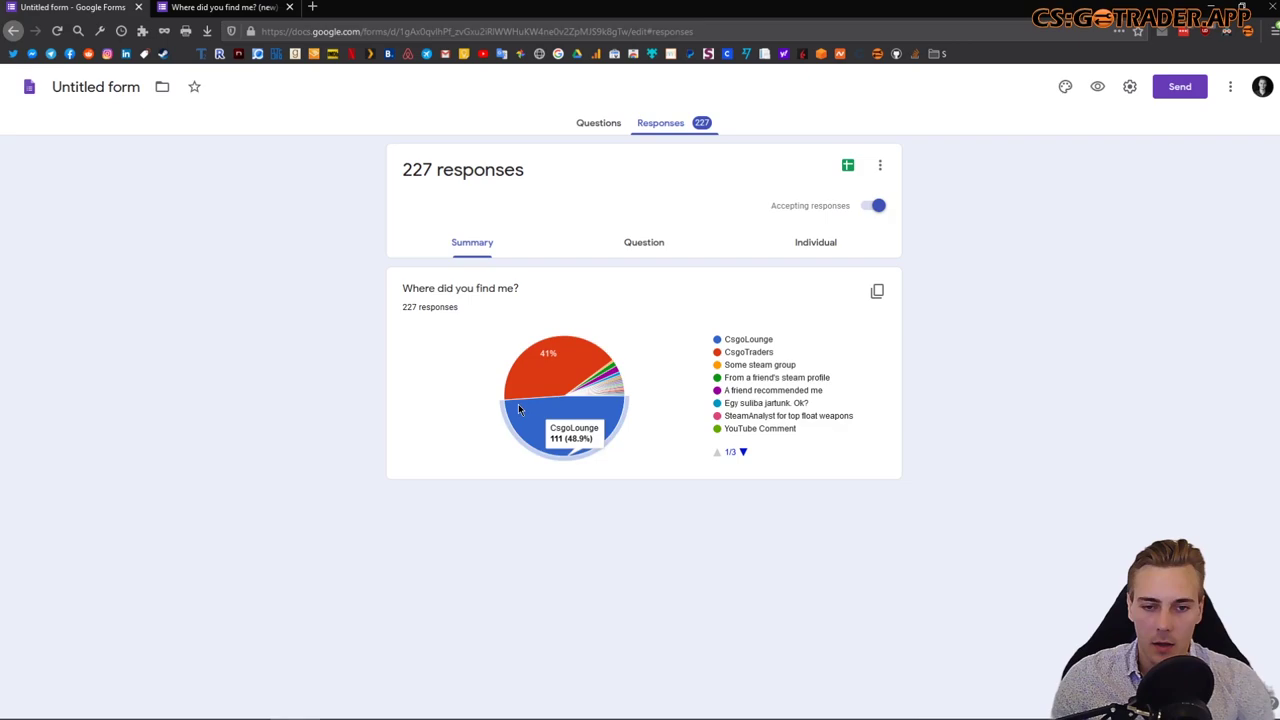
mouse_move(557, 350)
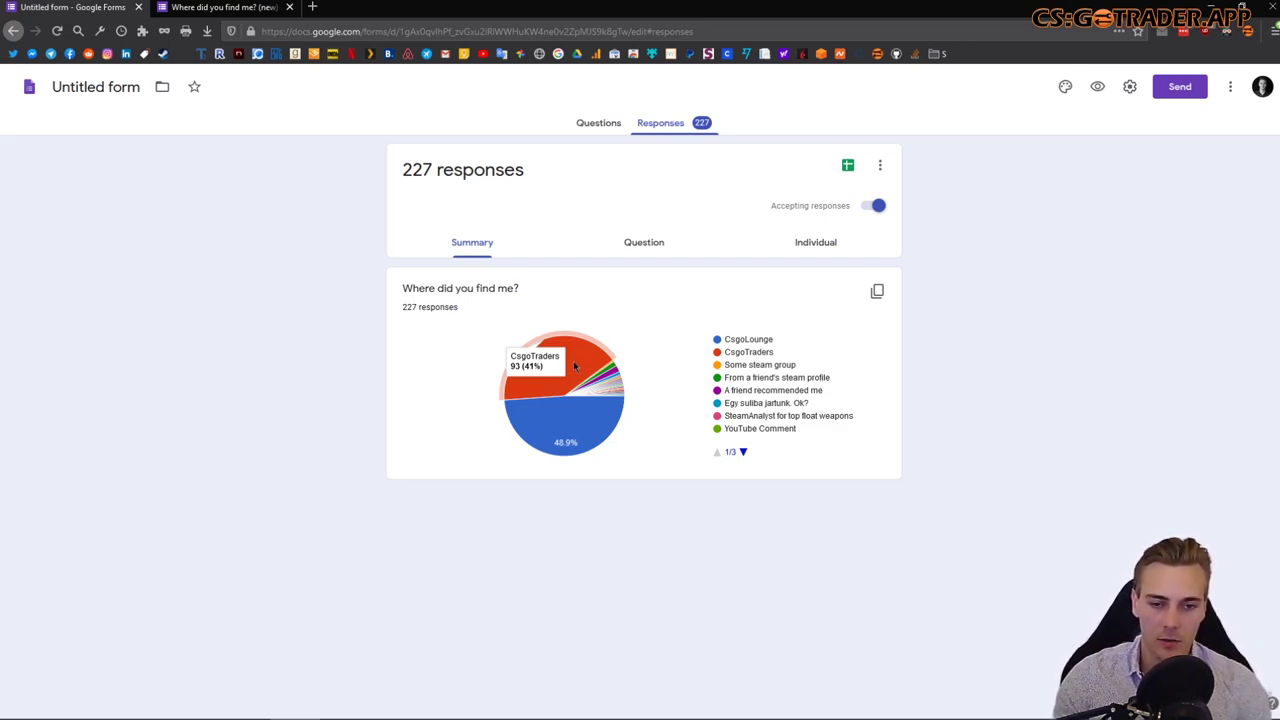
click(224, 6)
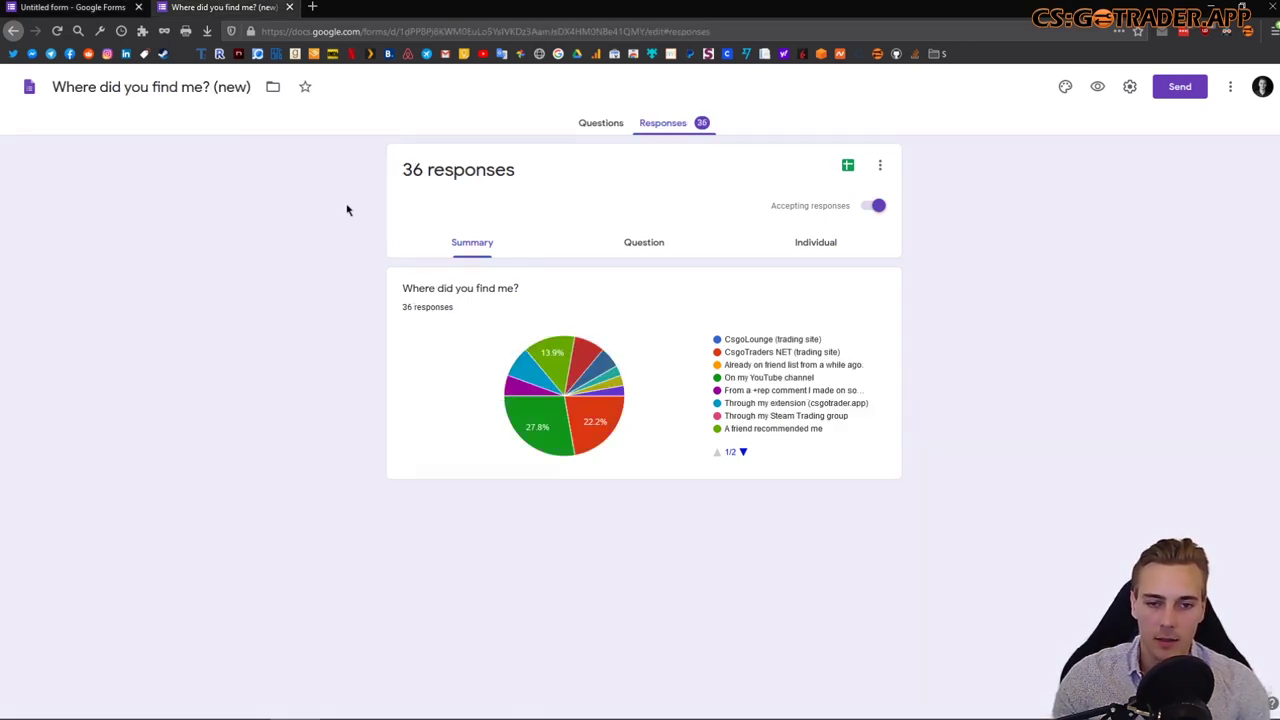
mouse_move(586, 408)
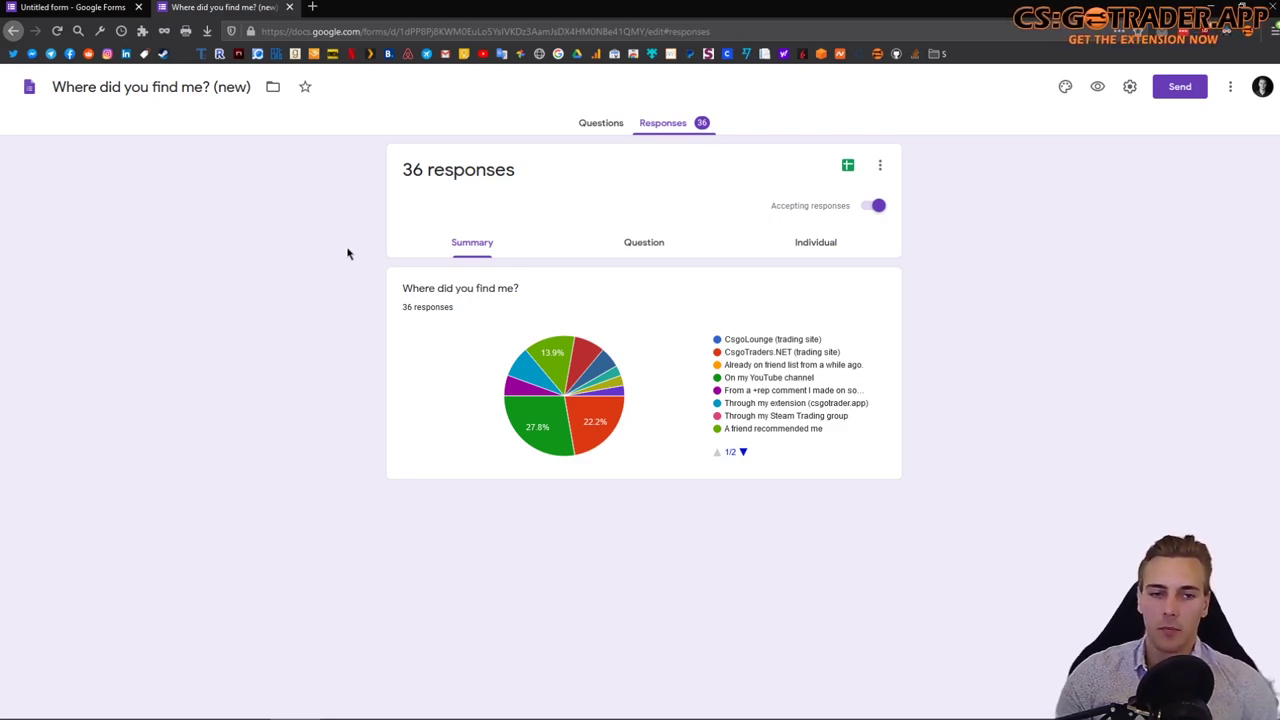
key(super+Down)
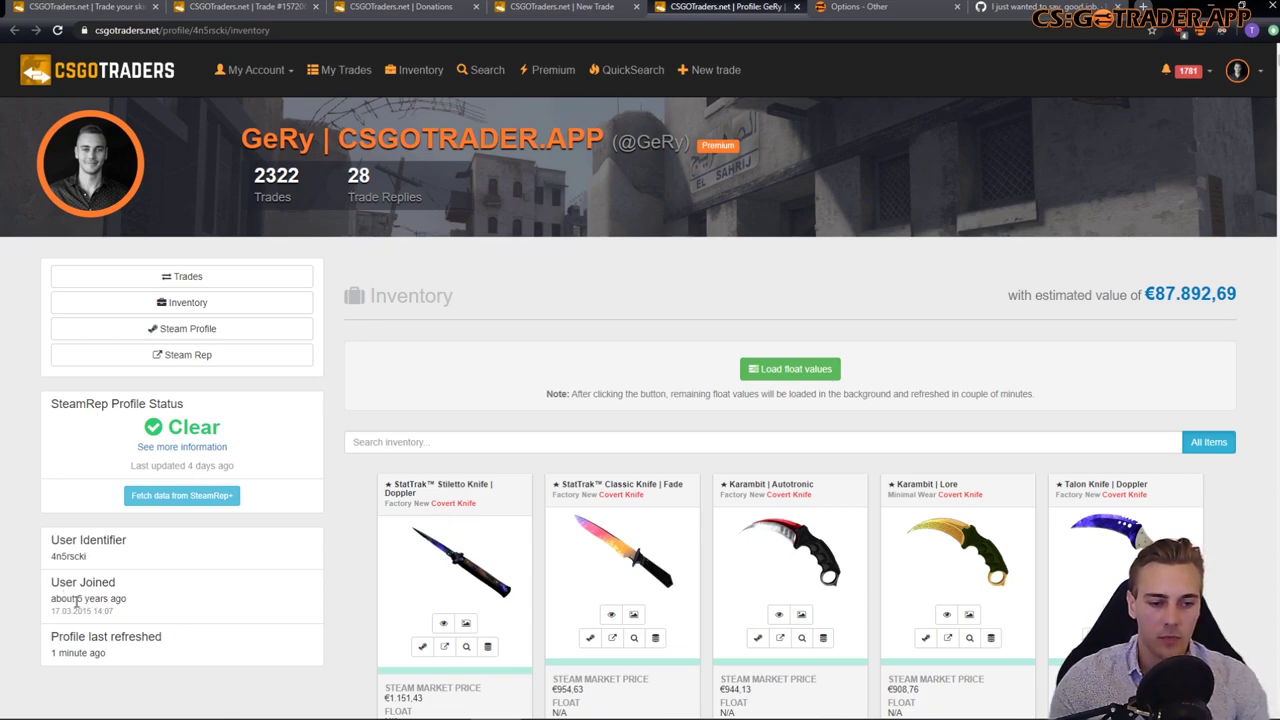
Step: Highlight how long ago the user joined, then bring the CSGOTraders Trades listing tab to the front
drag(66, 598, 150, 606)
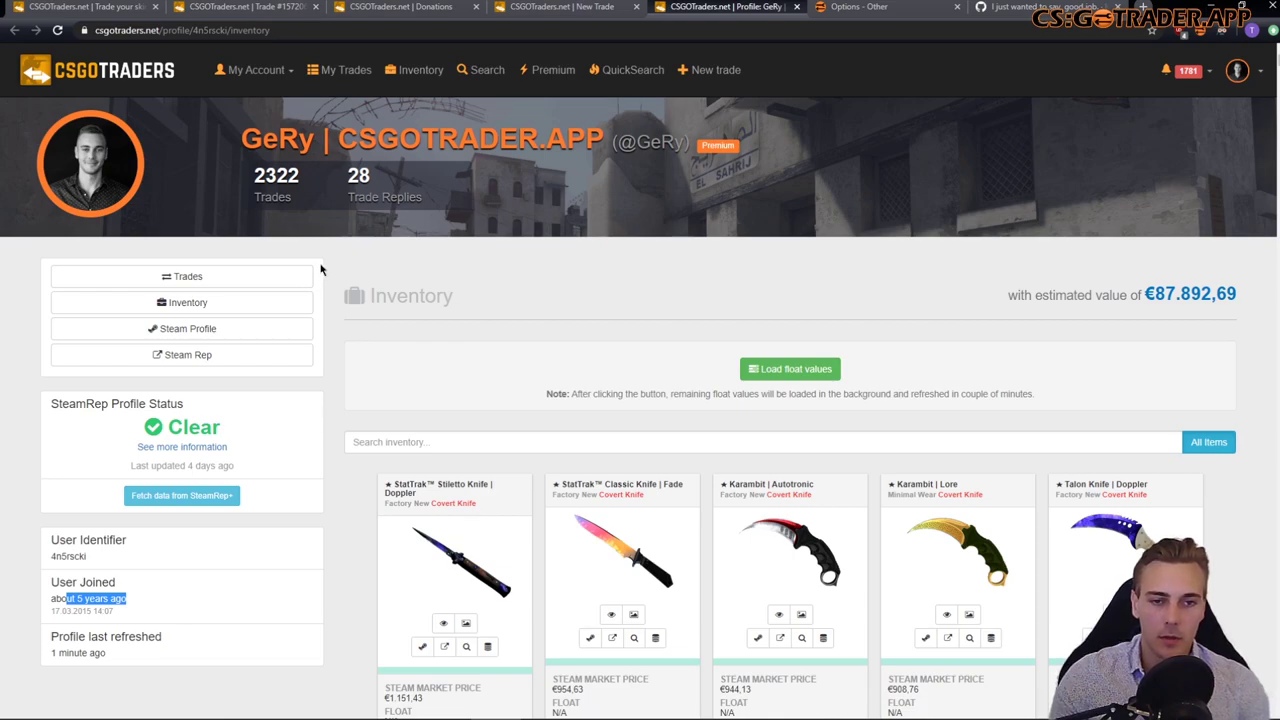
click(86, 5)
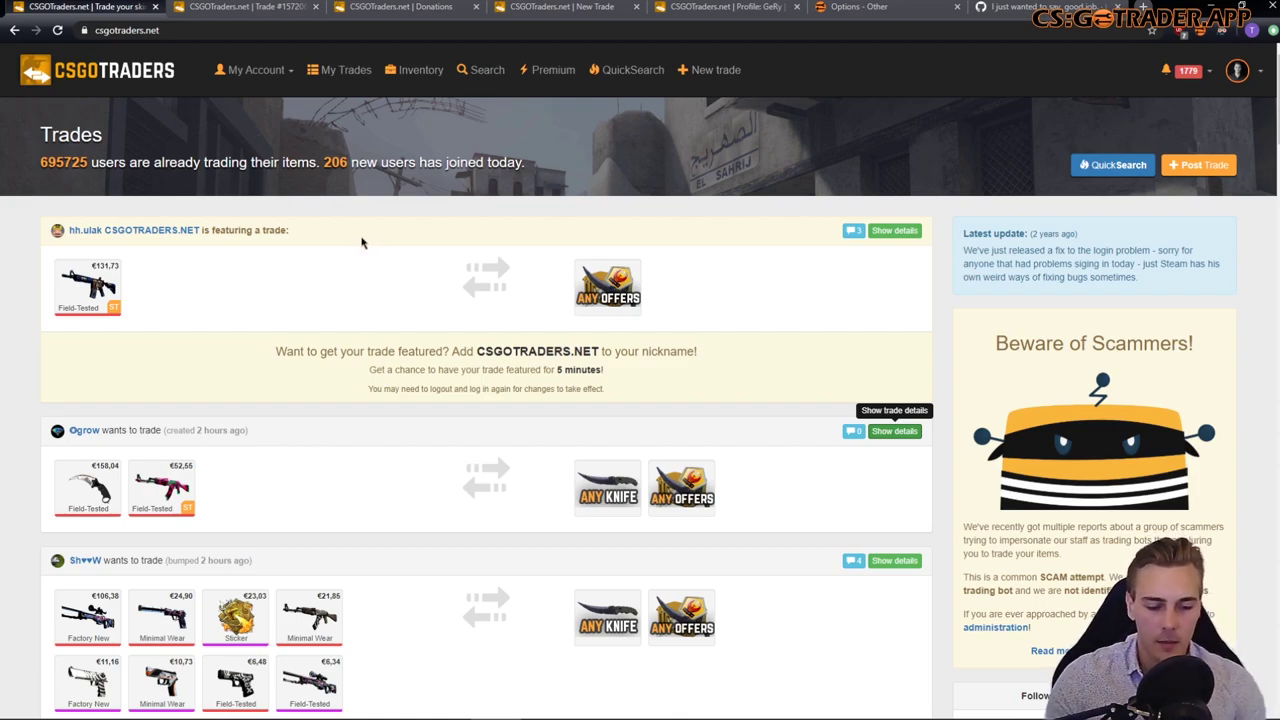
Step: Open My Trades in a second background tab and return to the Trades listing
scroll(360, 250, down, 3)
scroll(412, 347, up, 3)
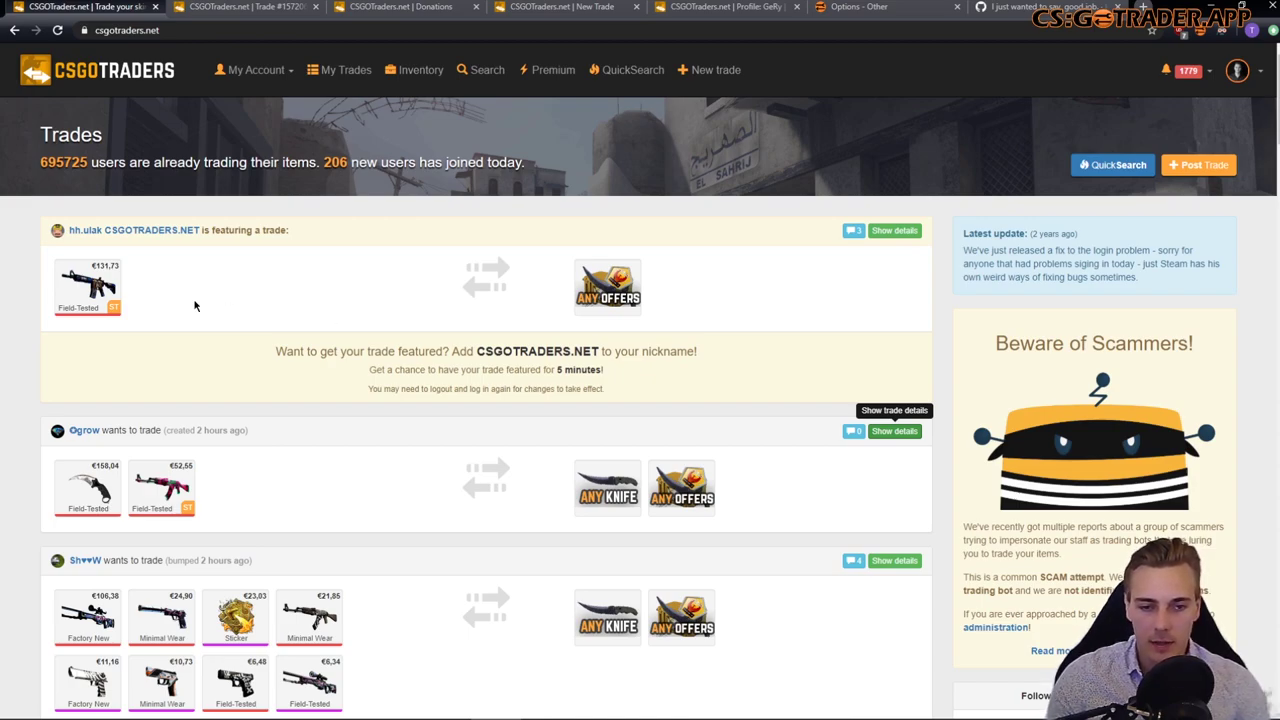
scroll(314, 362, down, 2)
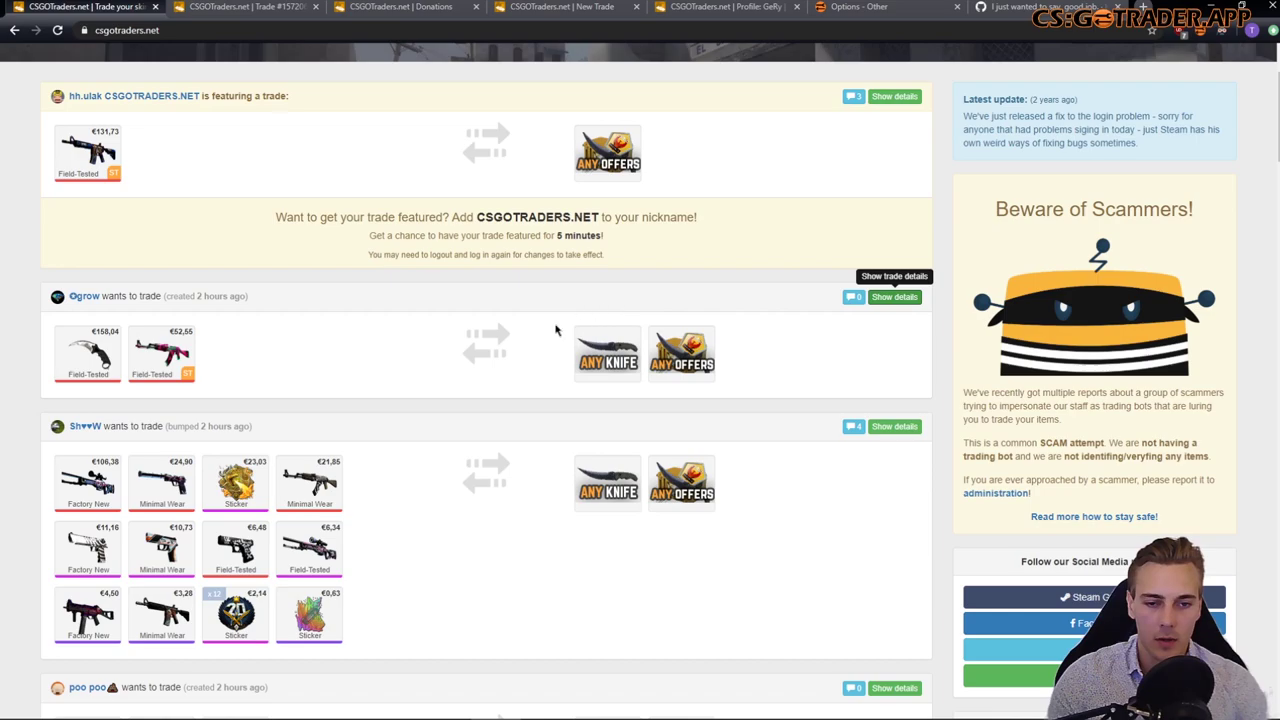
scroll(400, 428, down, 1)
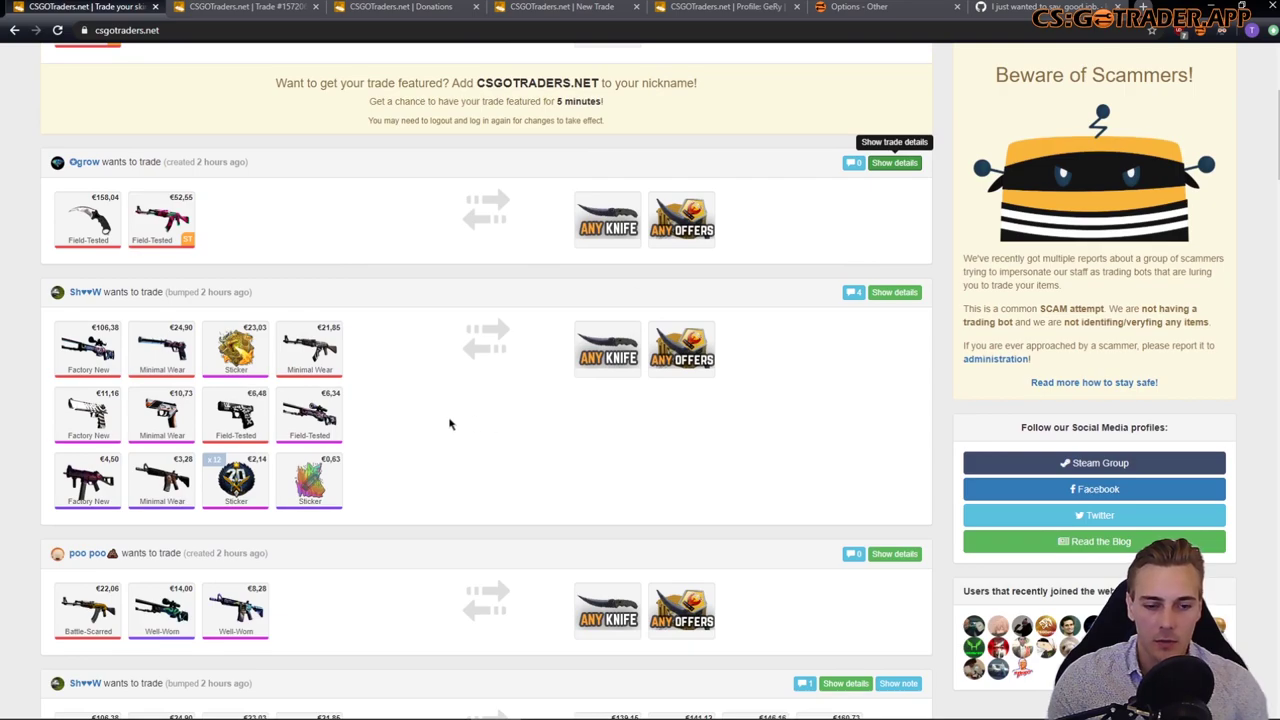
scroll(470, 446, up, 1)
scroll(470, 446, up, 2)
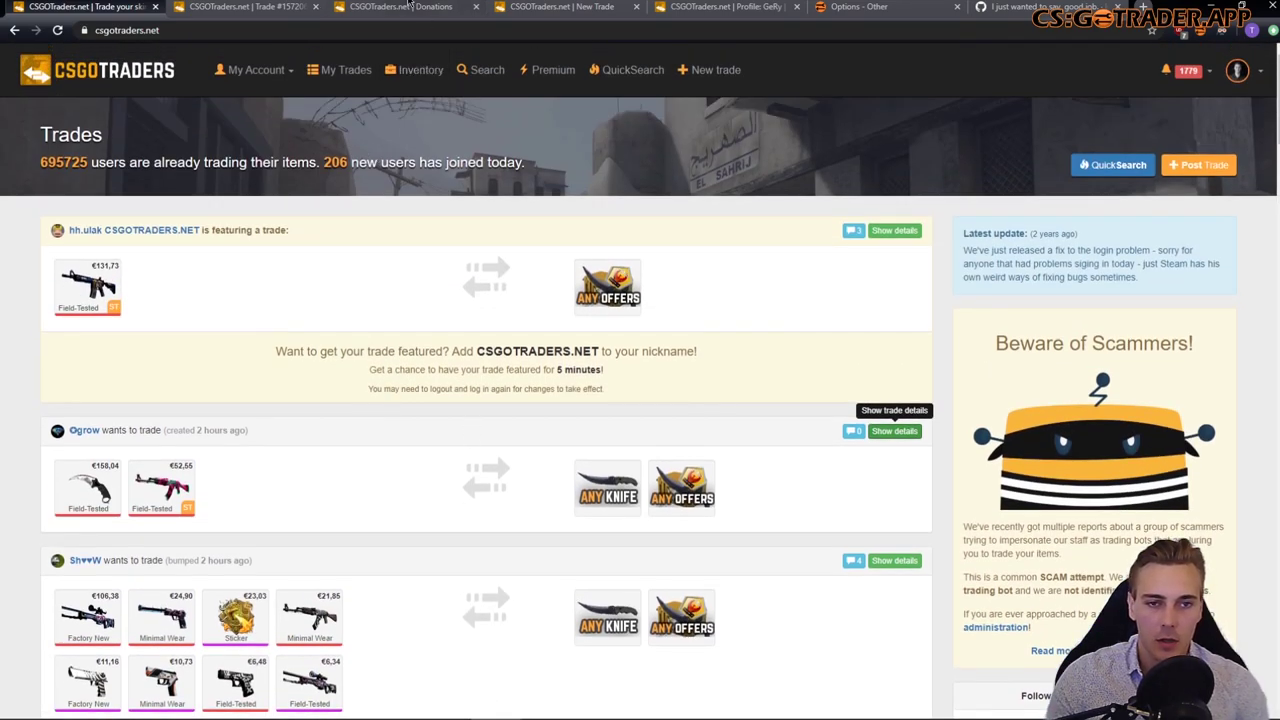
middle_click(325, 89)
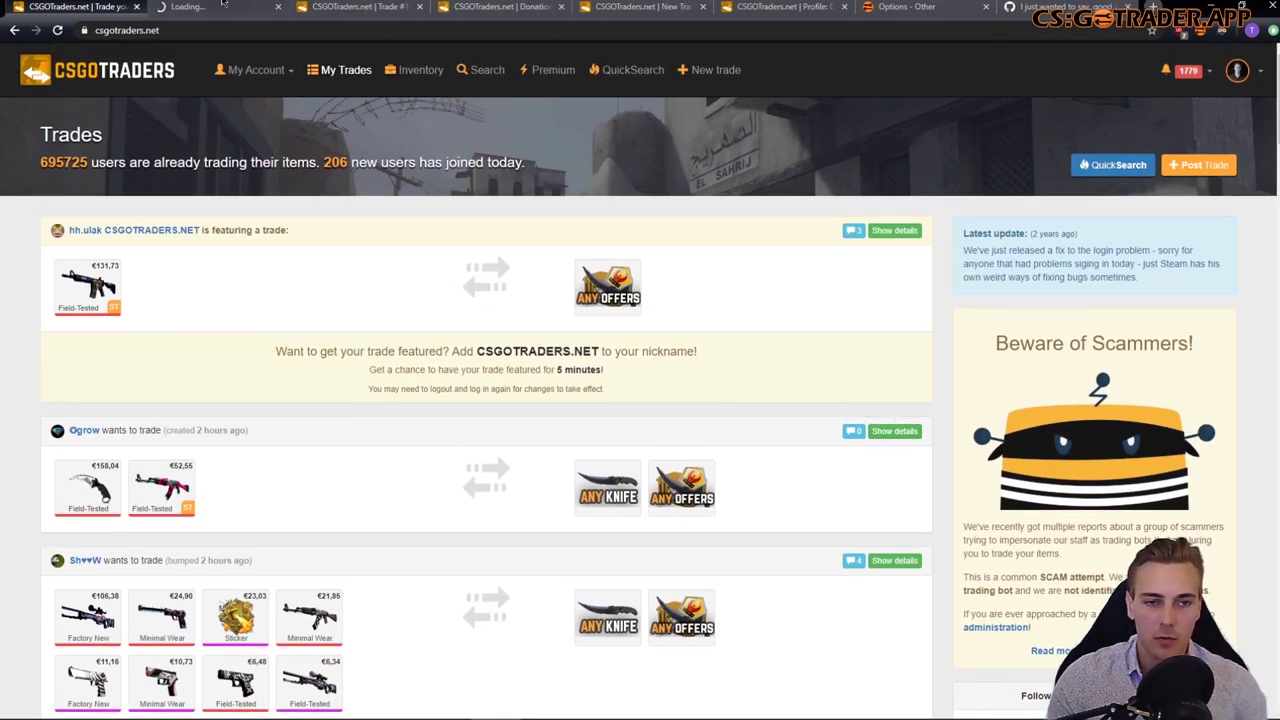
click(222, 6)
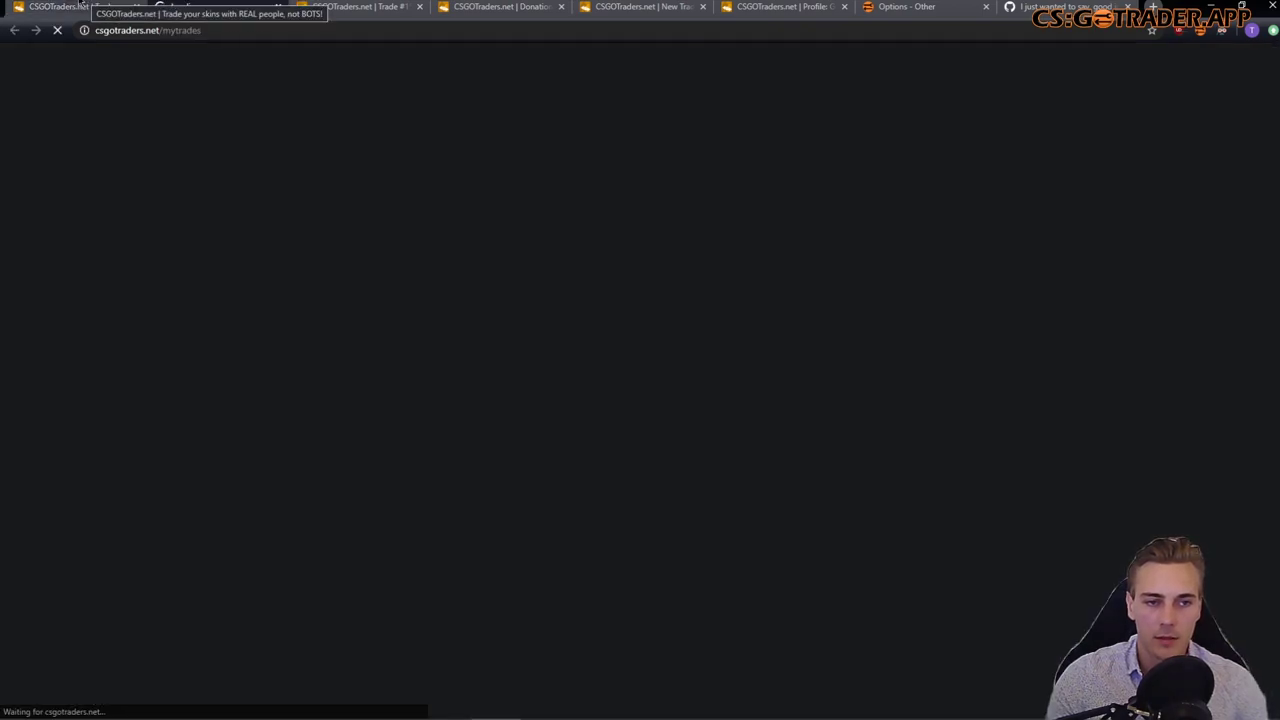
click(75, 5)
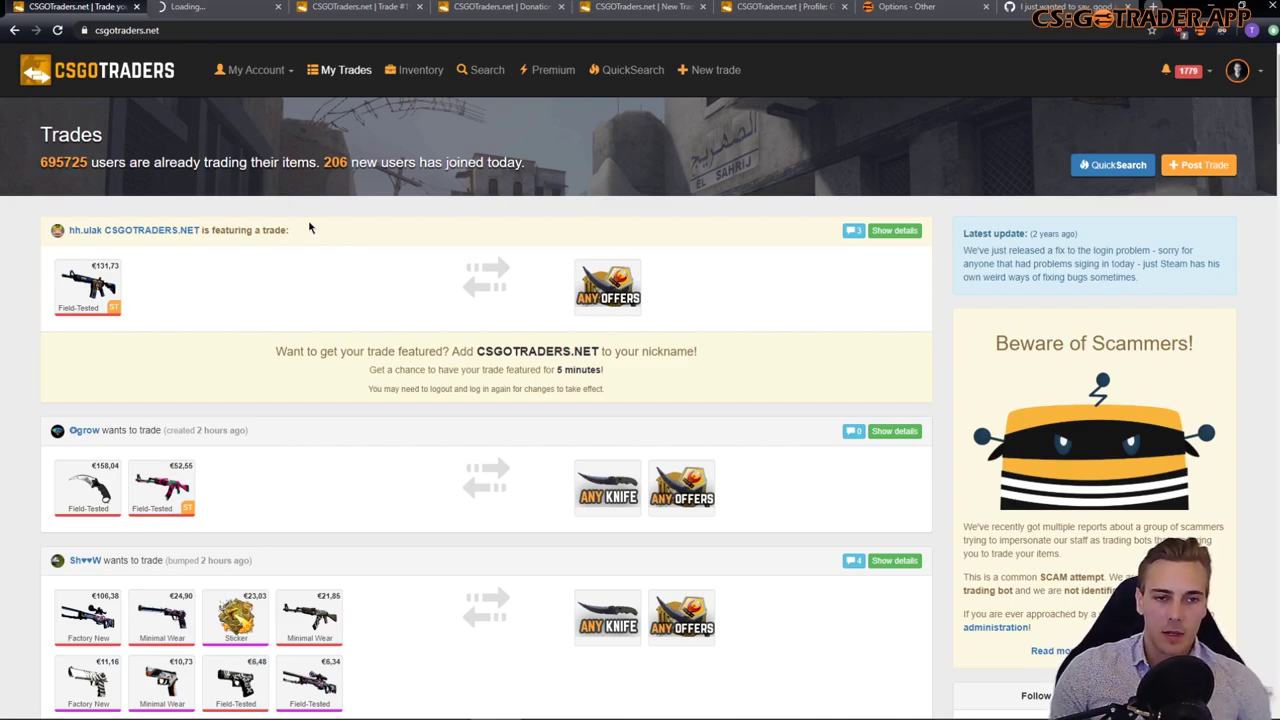
Step: Check whether the My Trades tab has loaded, then come back to the Trades listing
scroll(412, 288, down, 1)
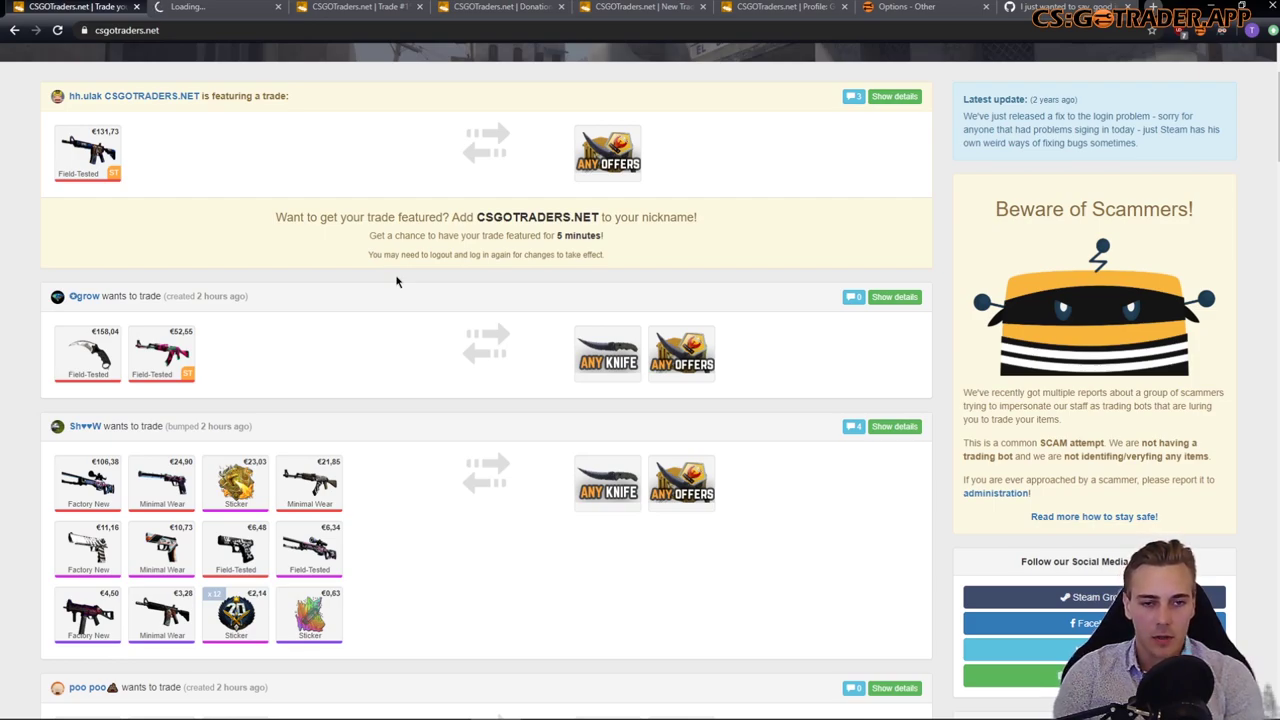
key(ctrl+Tab)
key(ctrl+shift+Tab)
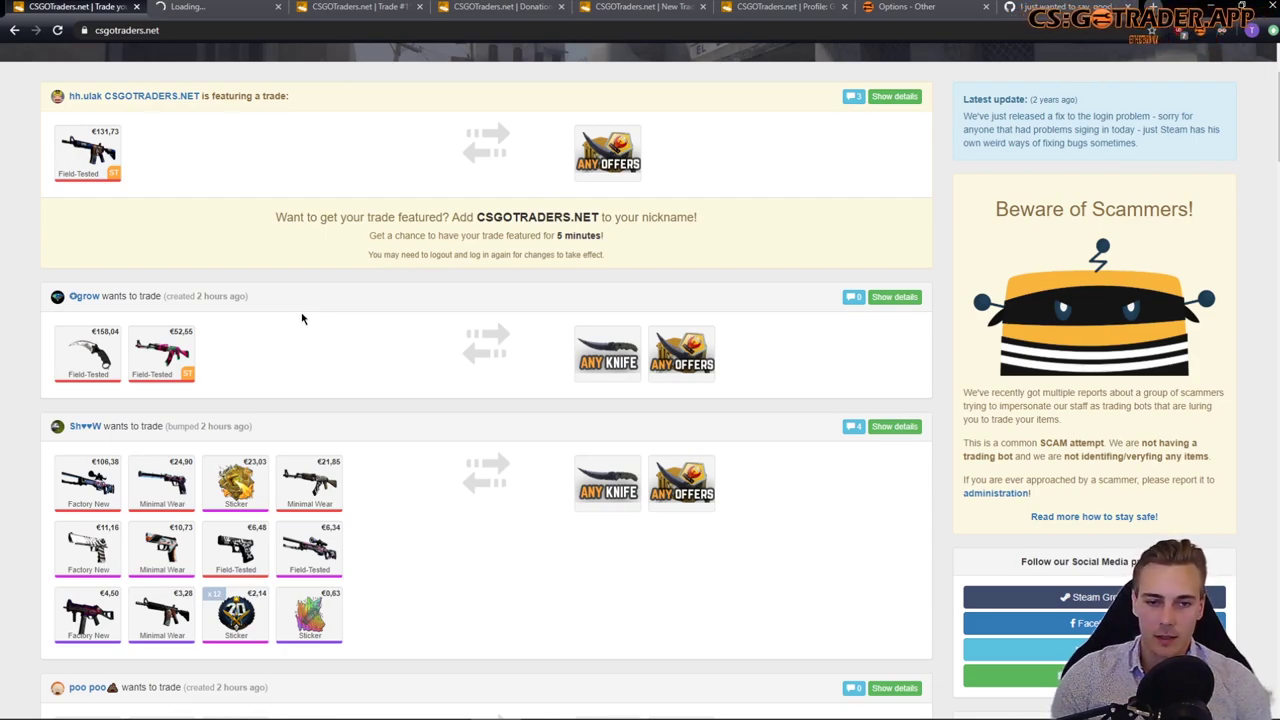
scroll(302, 318, up, 2)
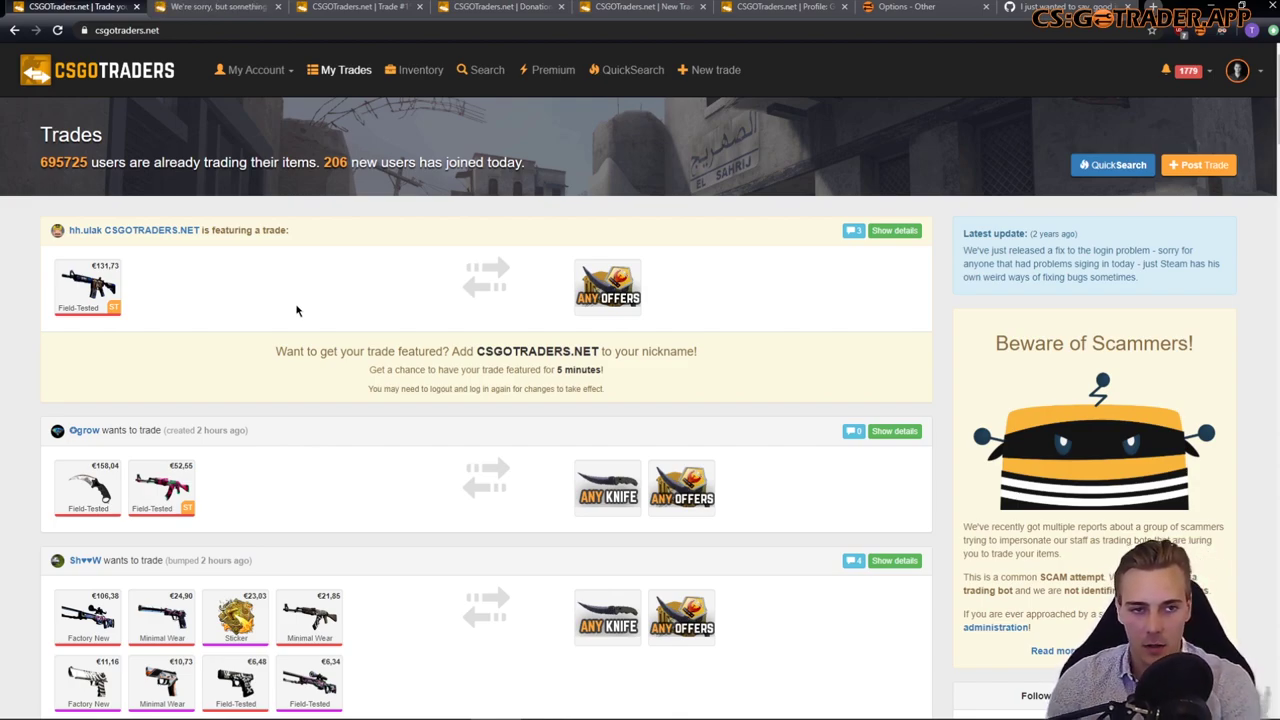
Step: Reload the failed My Trades tab and return to the Trades listing
key(ctrl+Tab)
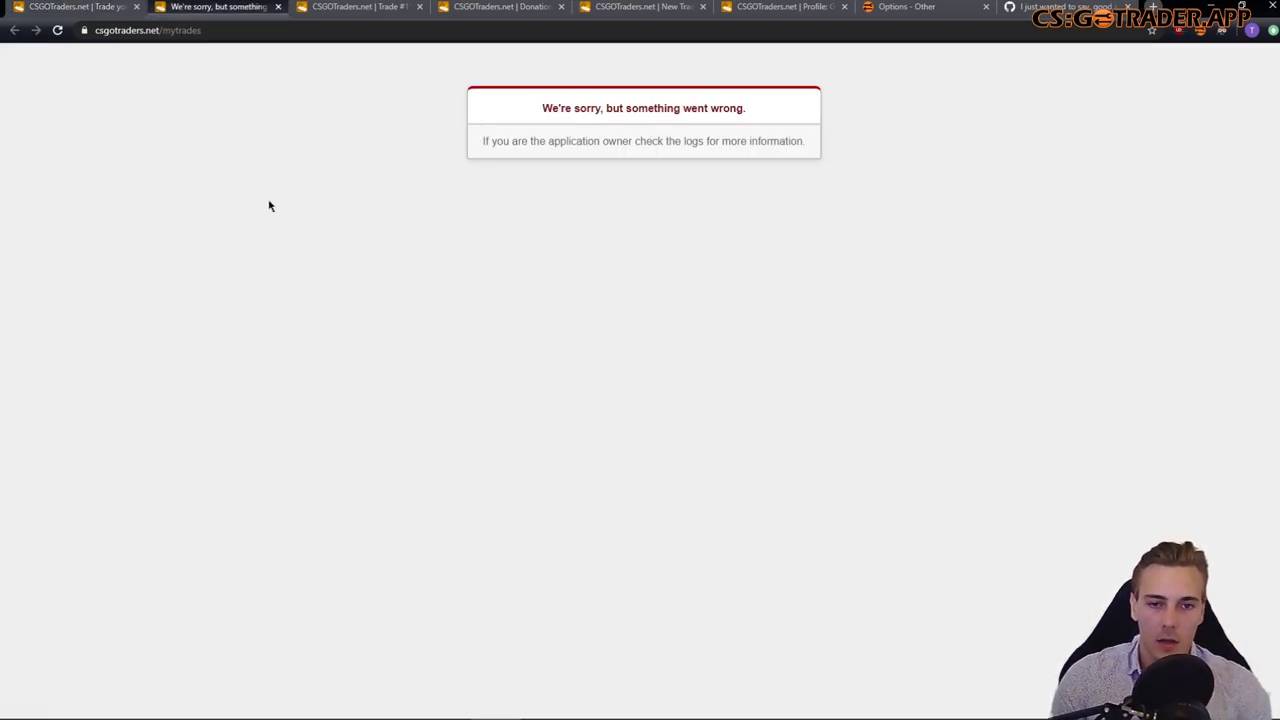
click(57, 30)
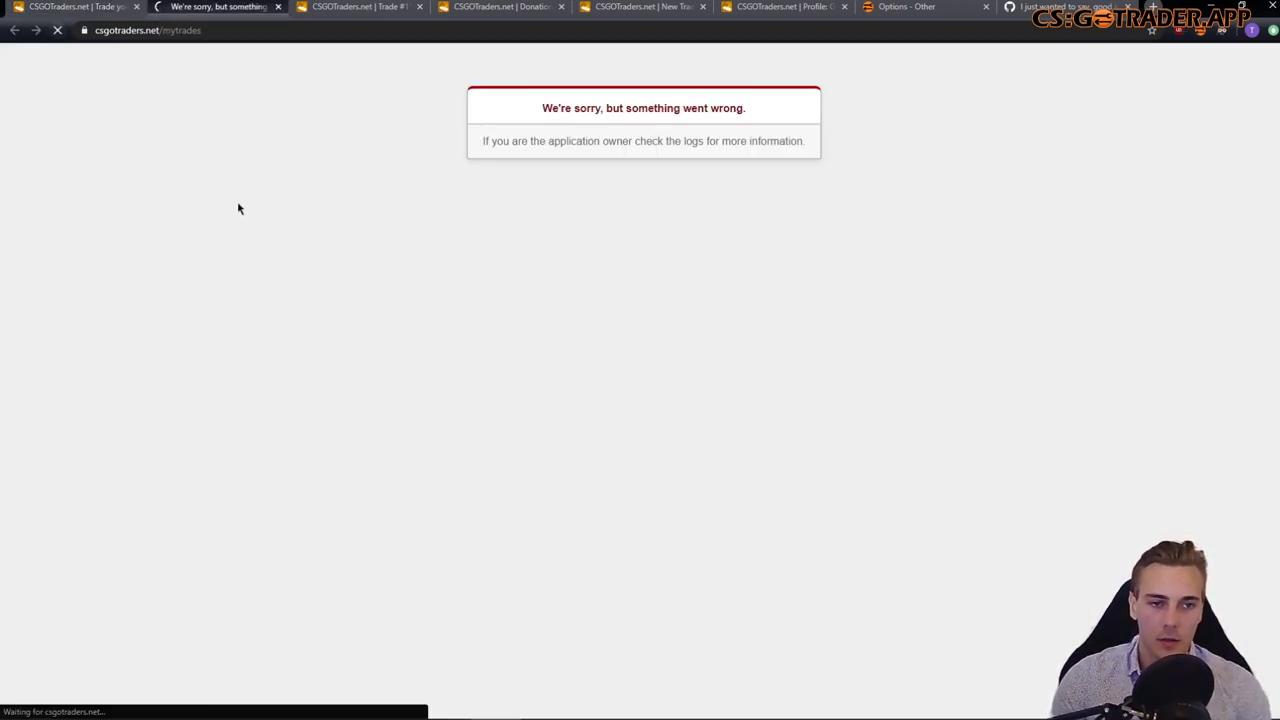
click(87, 6)
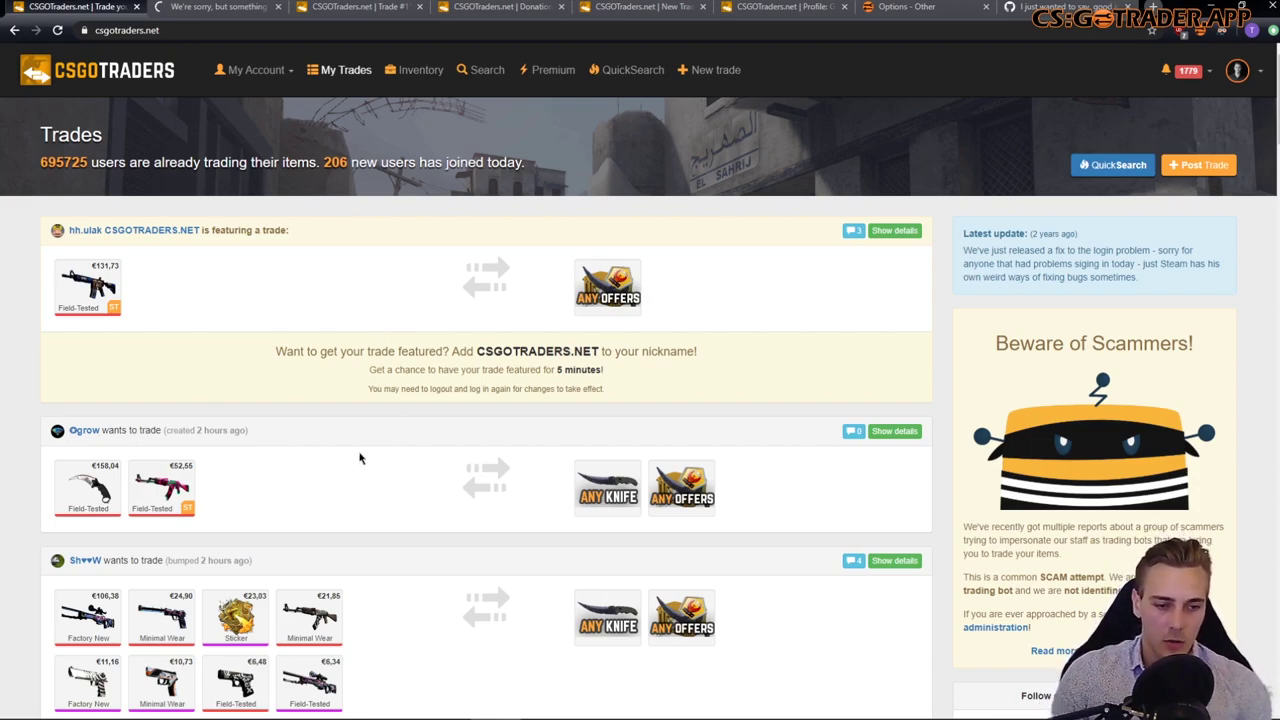
Step: Inspect the StatTrak AK-47's Steam Market price, then open the Karambit | Stained details
right_click(165, 473)
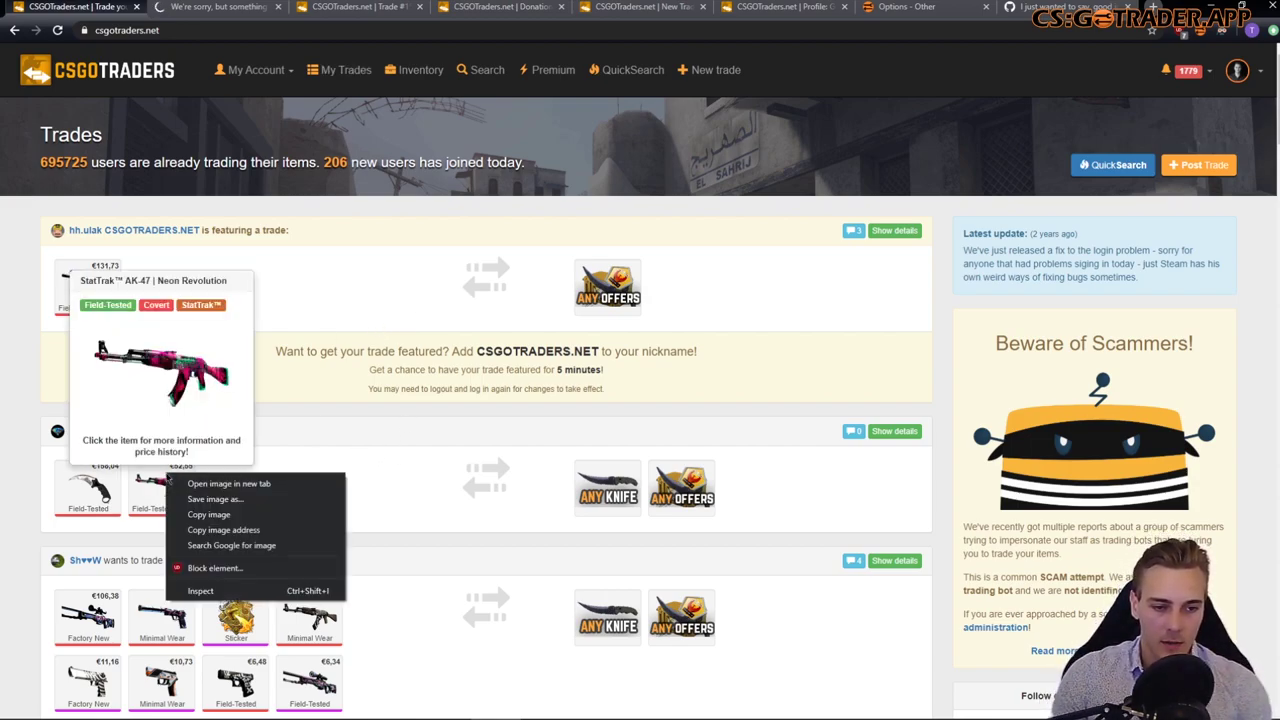
click(360, 440)
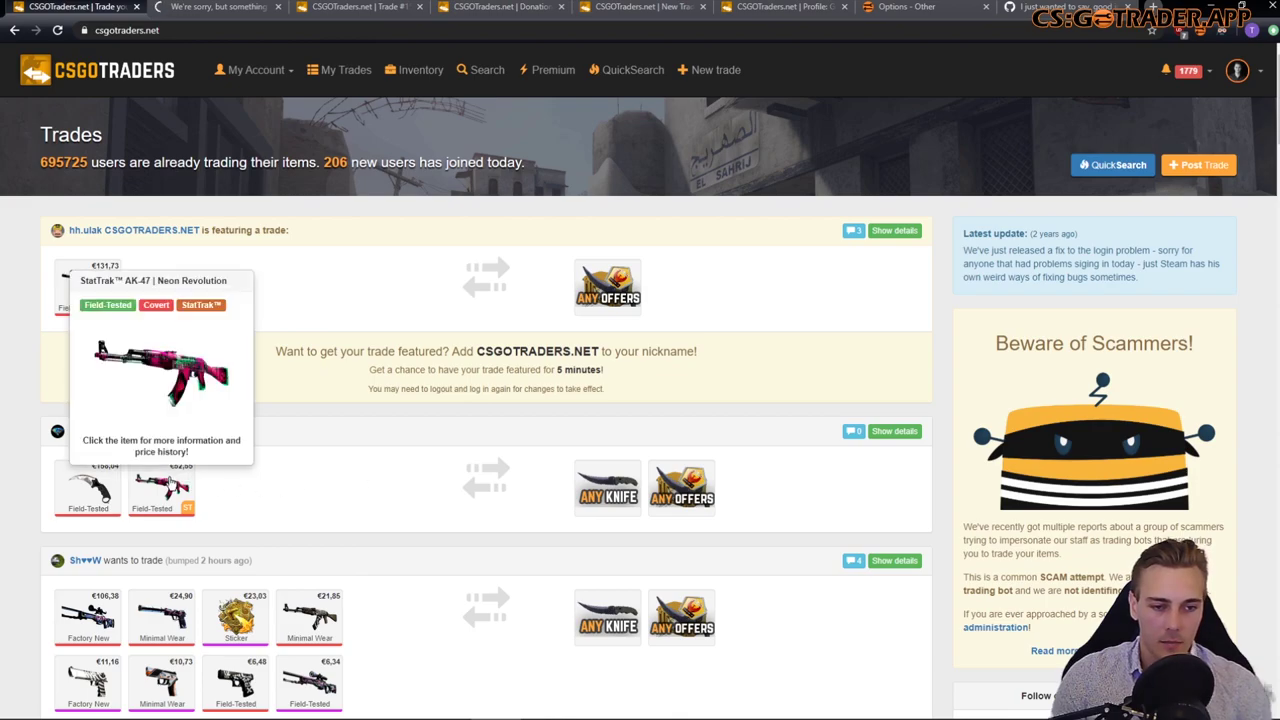
click(163, 487)
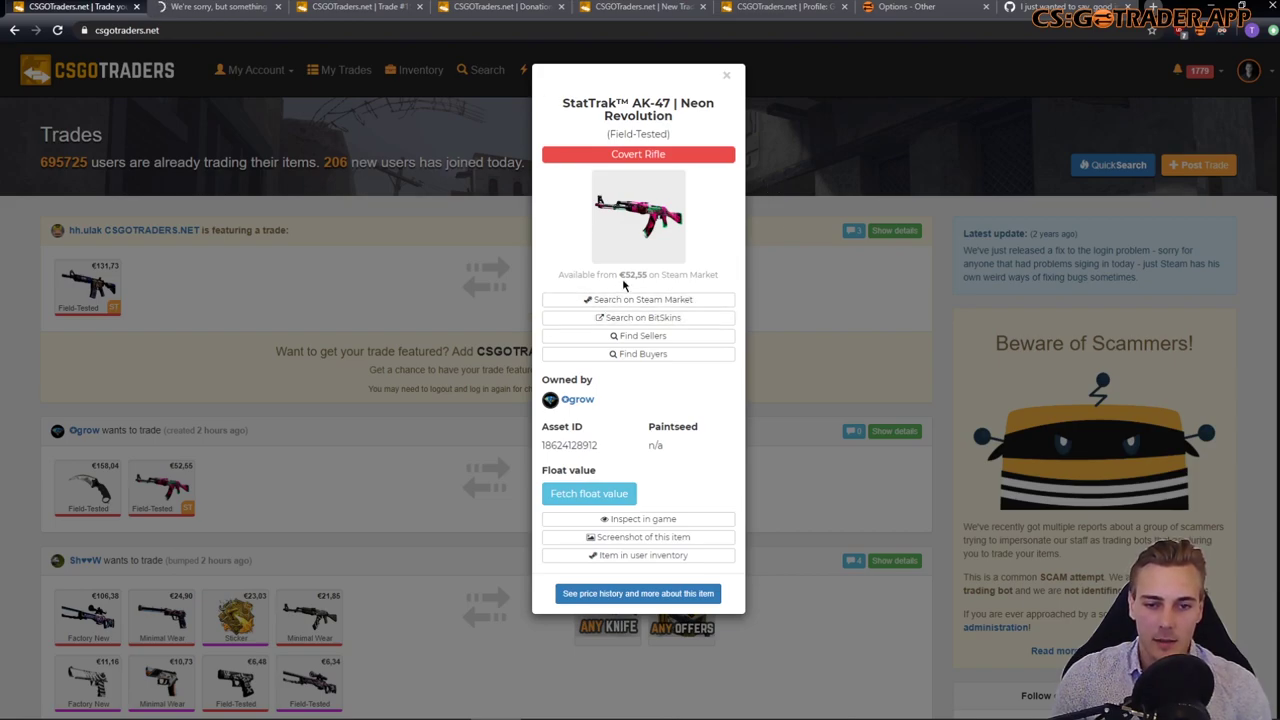
drag(564, 275, 649, 275)
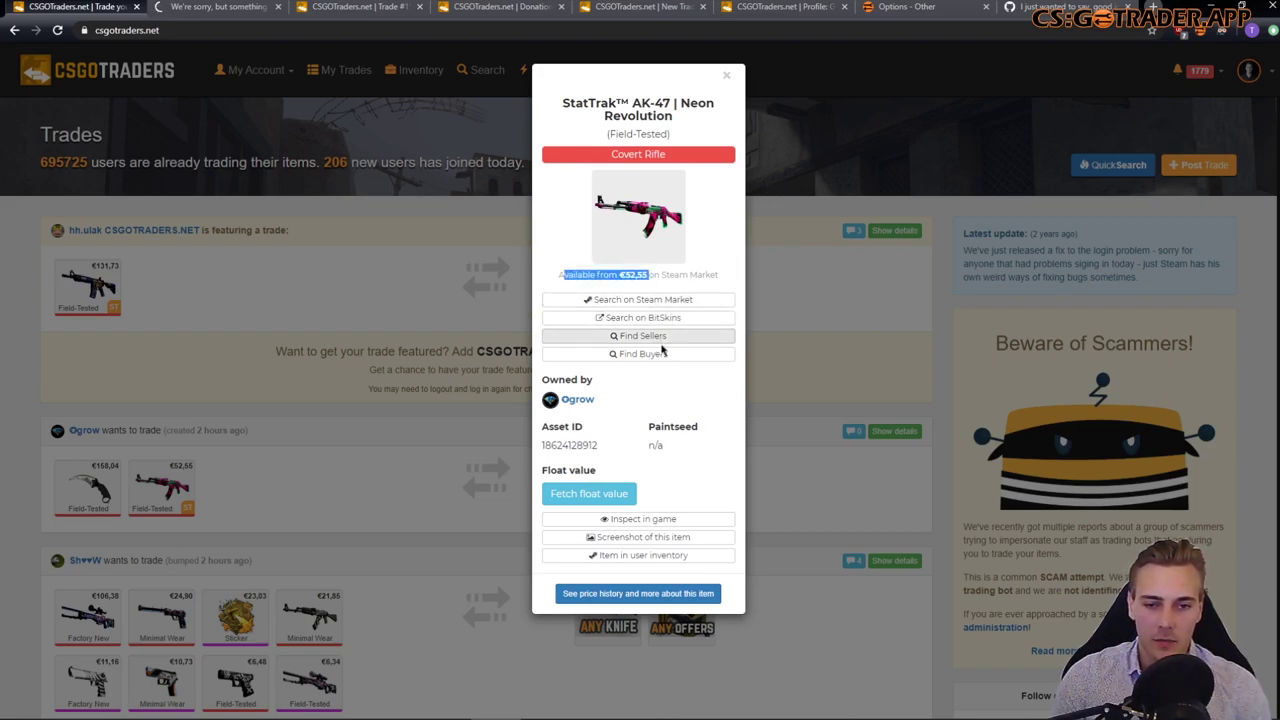
click(642, 281)
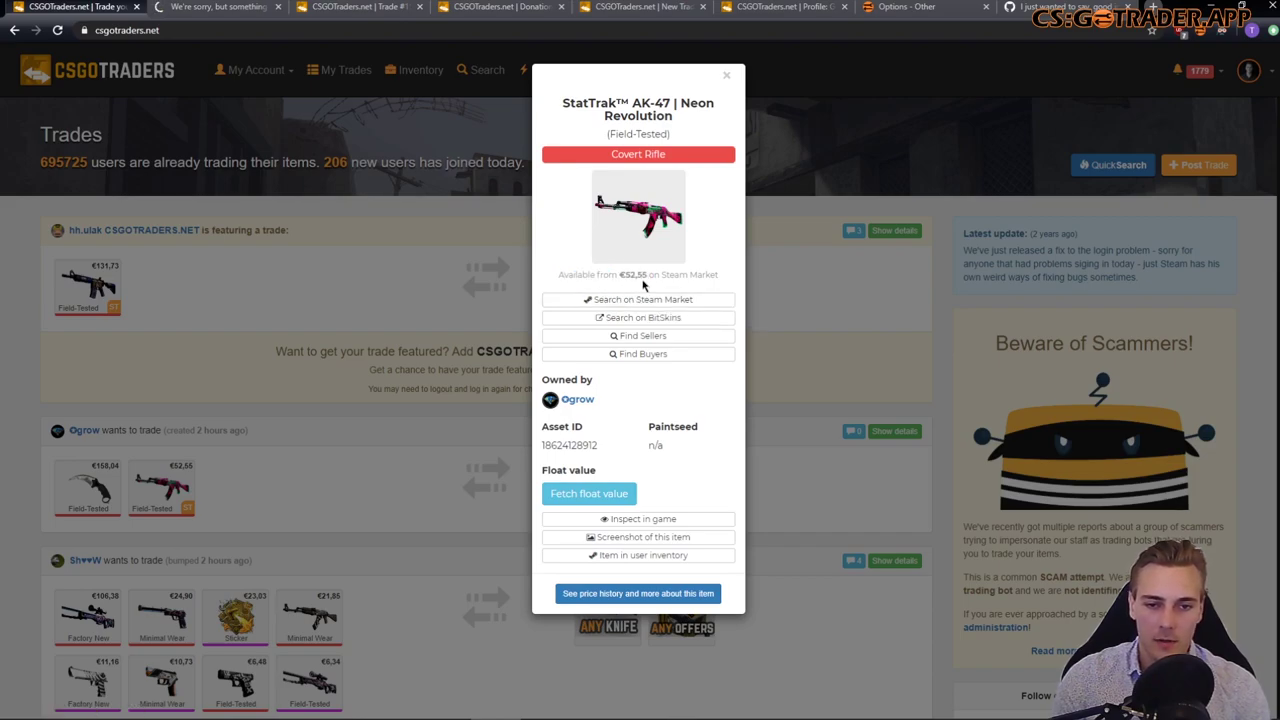
click(222, 406)
click(88, 484)
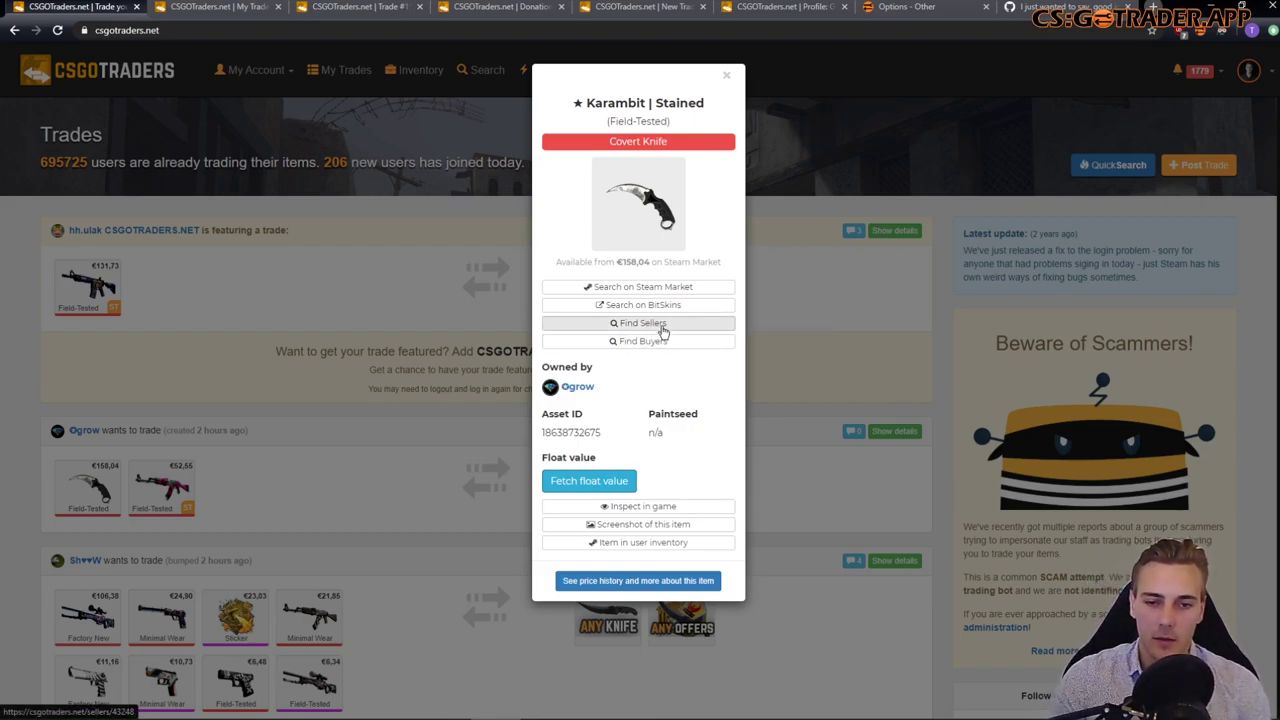
Step: Look up sellers of the Karambit | Stained and browse the matching trades
click(652, 324)
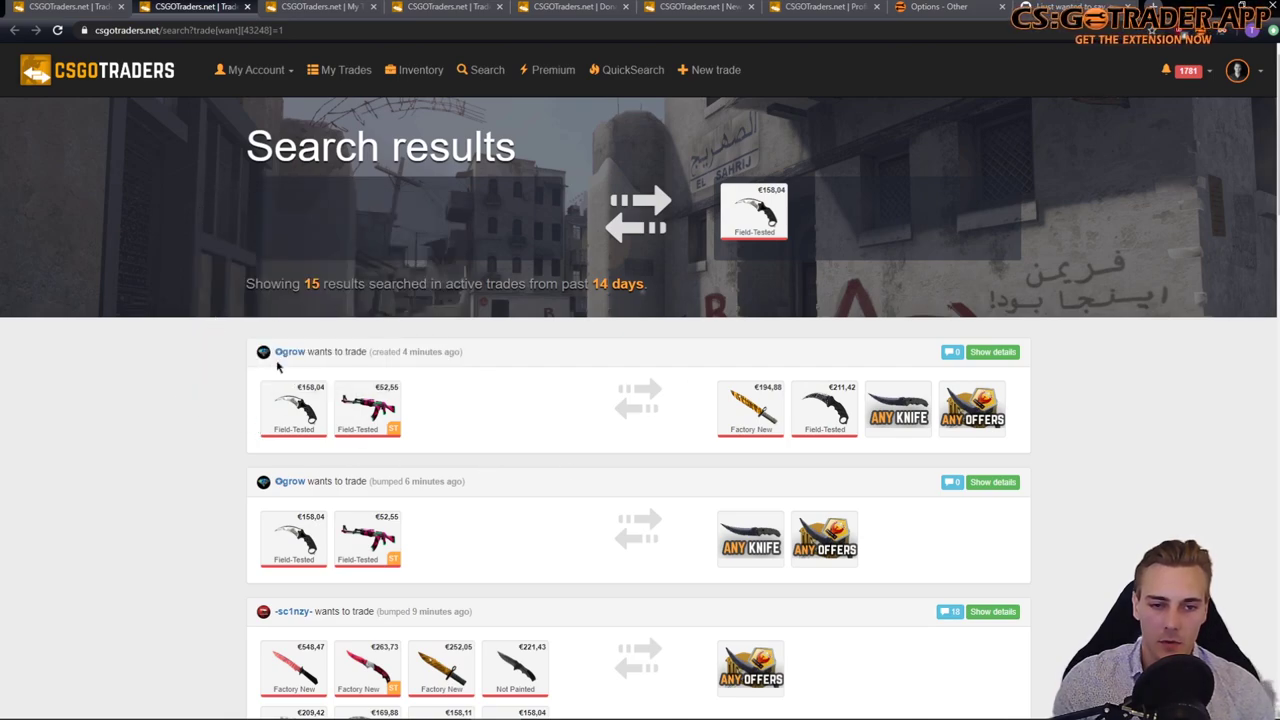
scroll(239, 351, down, 2)
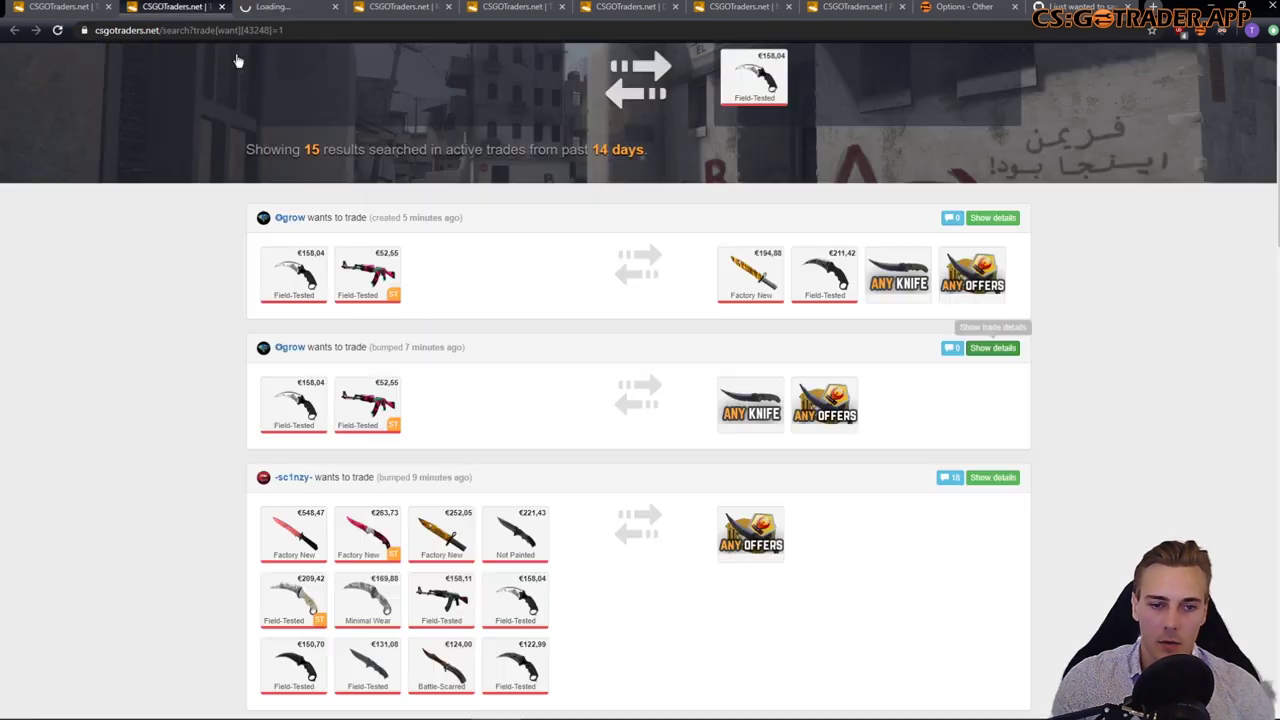
scroll(214, 371, down, 2)
scroll(214, 371, down, 2)
scroll(217, 297, up, 5)
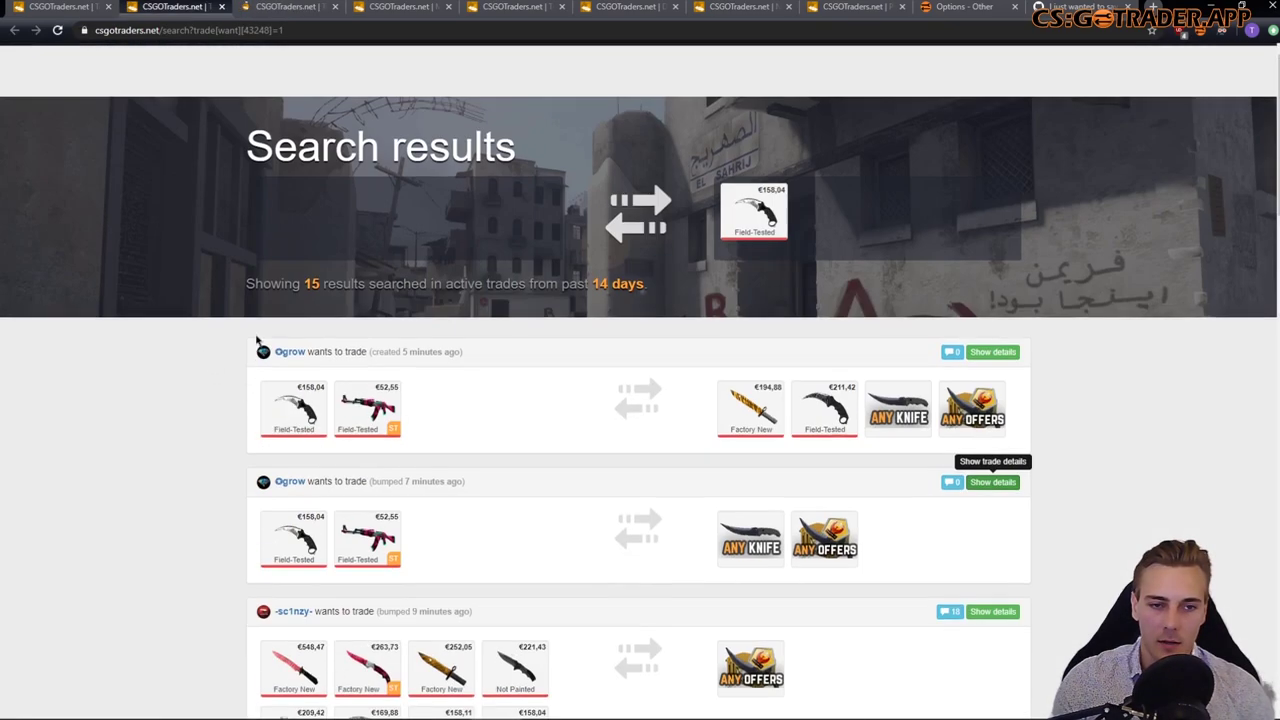
Step: Open the second matching trade, then close it and the search results tab
click(287, 7)
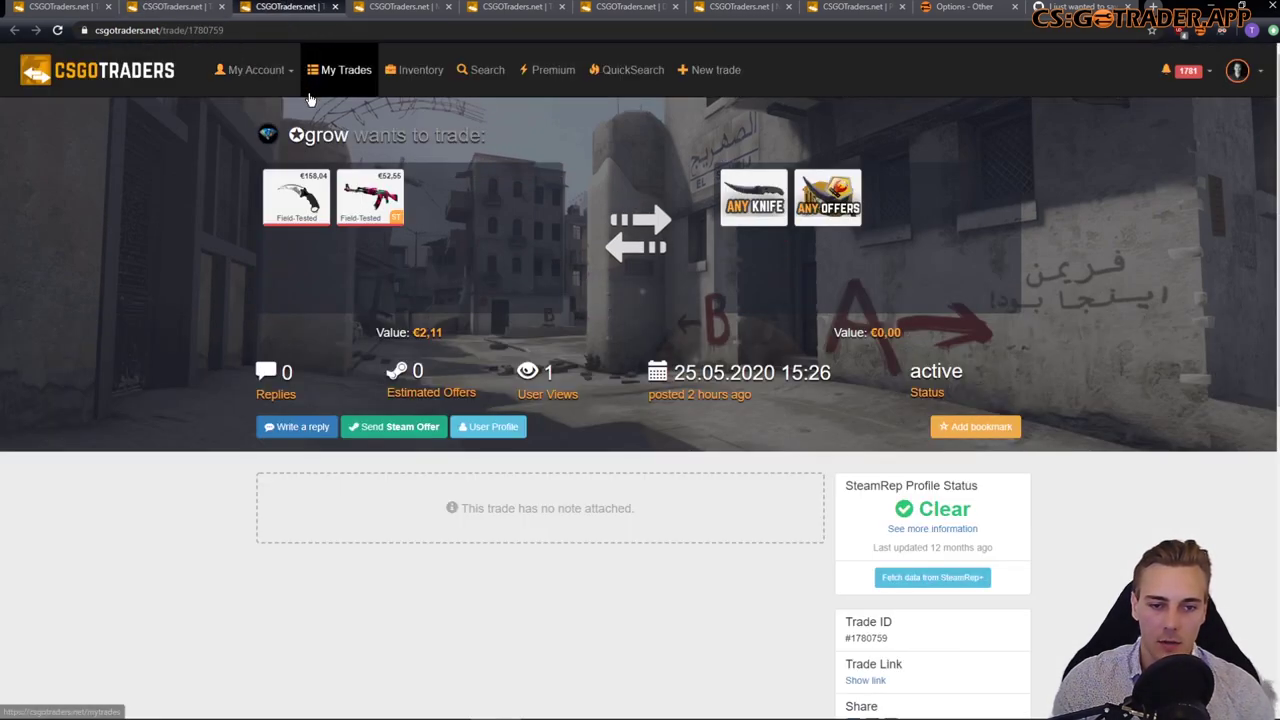
key(ctrl+w)
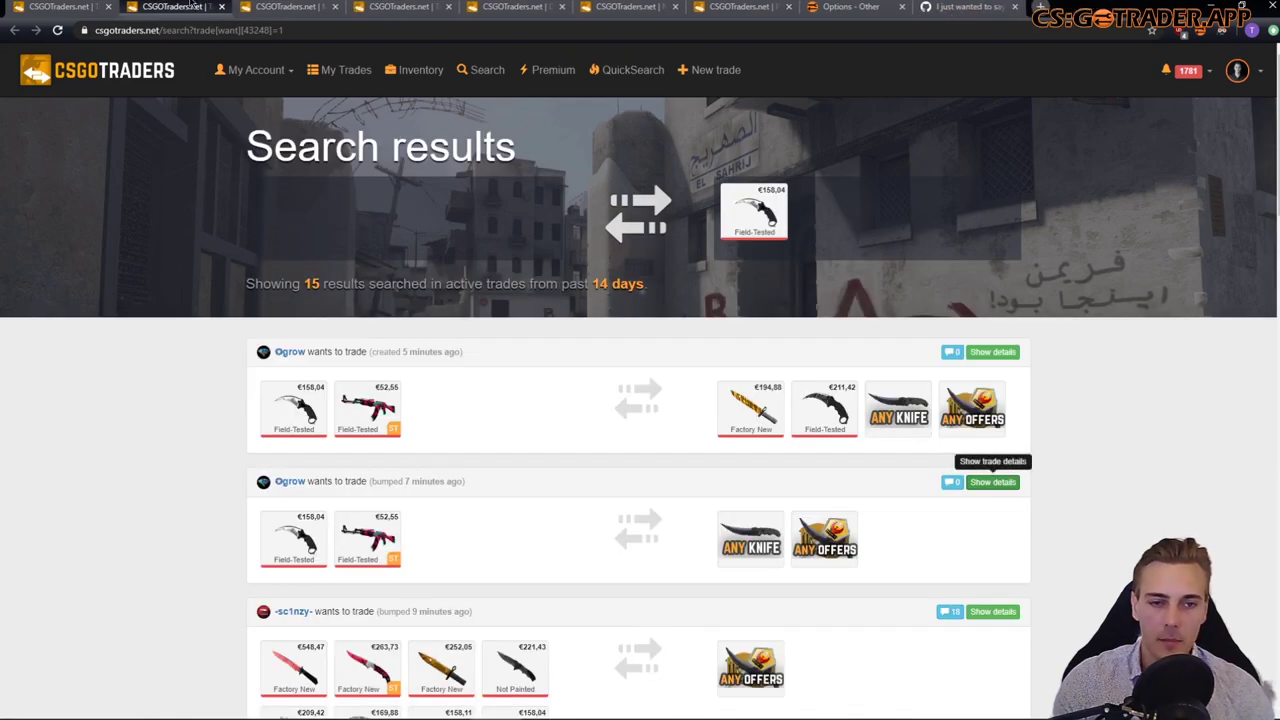
key(ctrl+w)
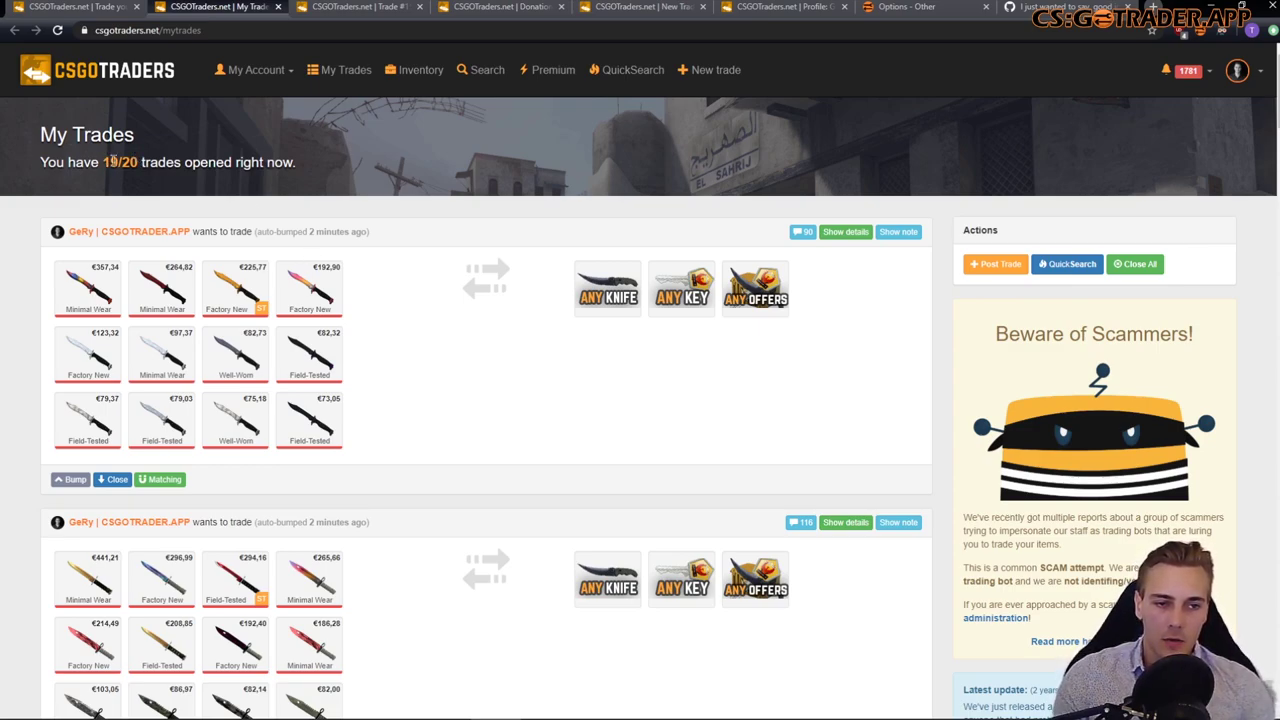
Step: Mark the 20 in the 19/20 trade count and scroll through the My Trades list
double_click(125, 160)
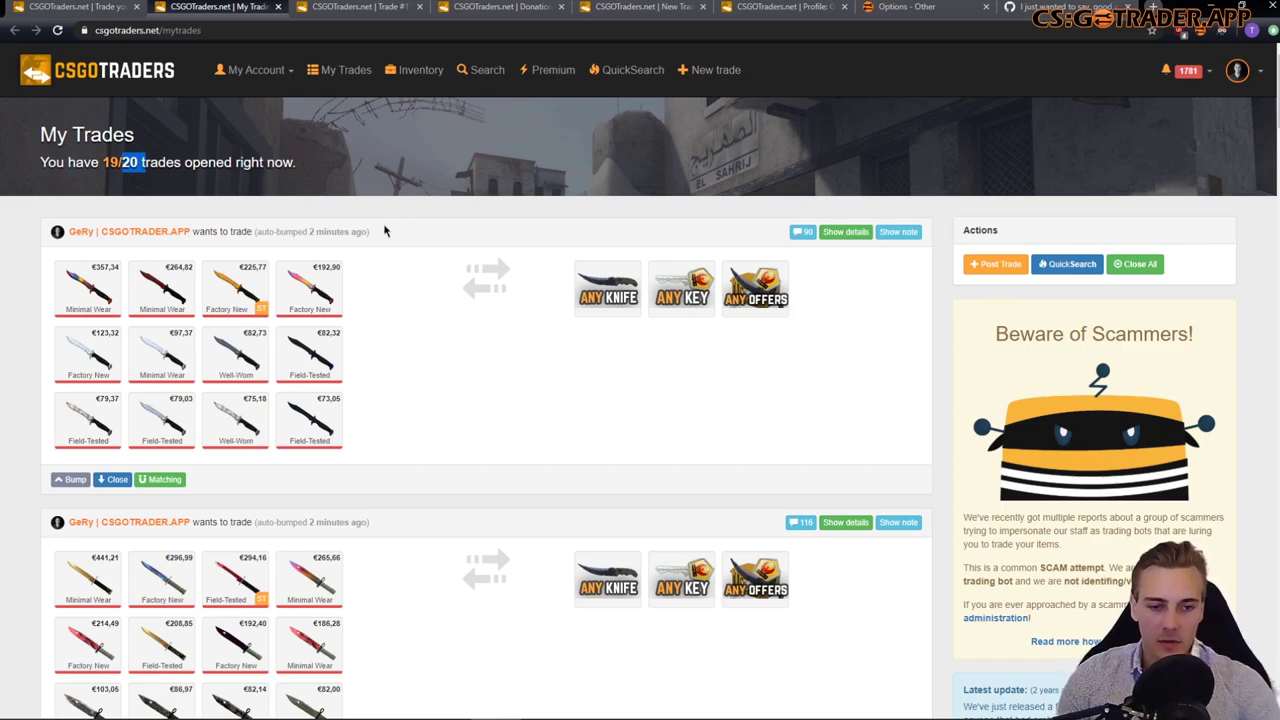
scroll(384, 231, down, 4)
scroll(384, 231, up, 3)
scroll(384, 231, up, 1)
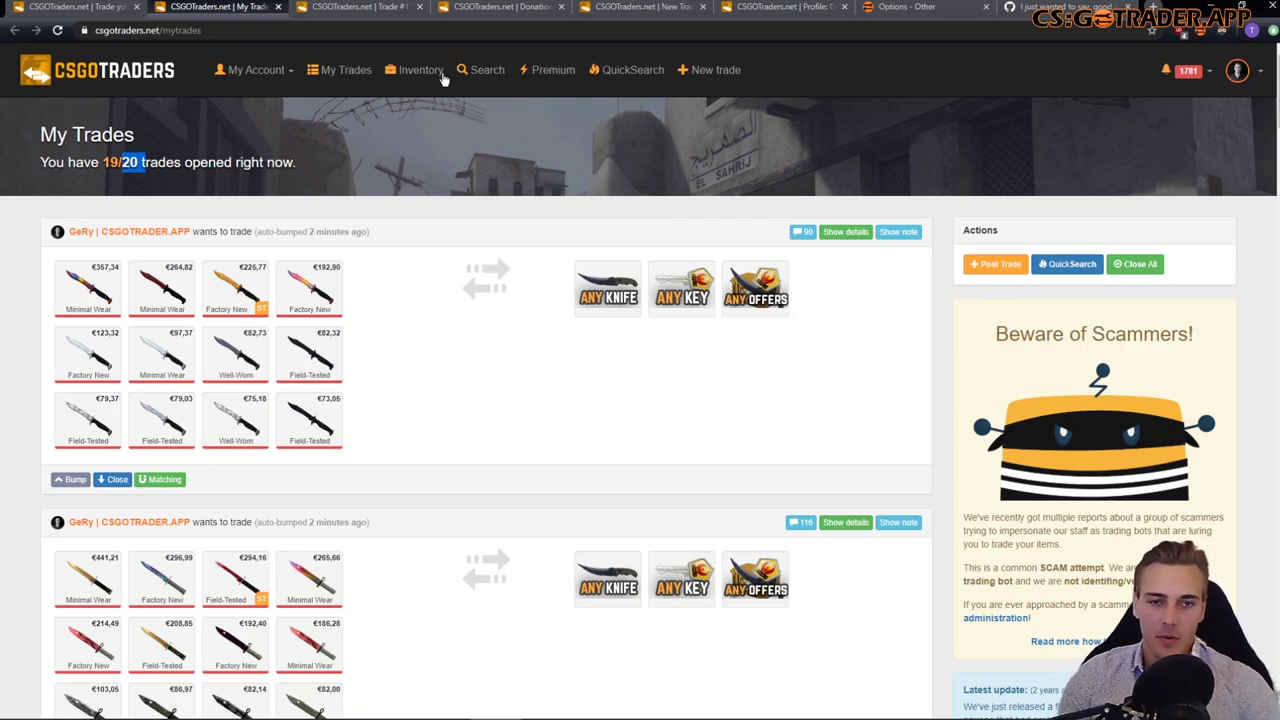
Step: Open a fresh Post a new trade page in another tab
click(598, 7)
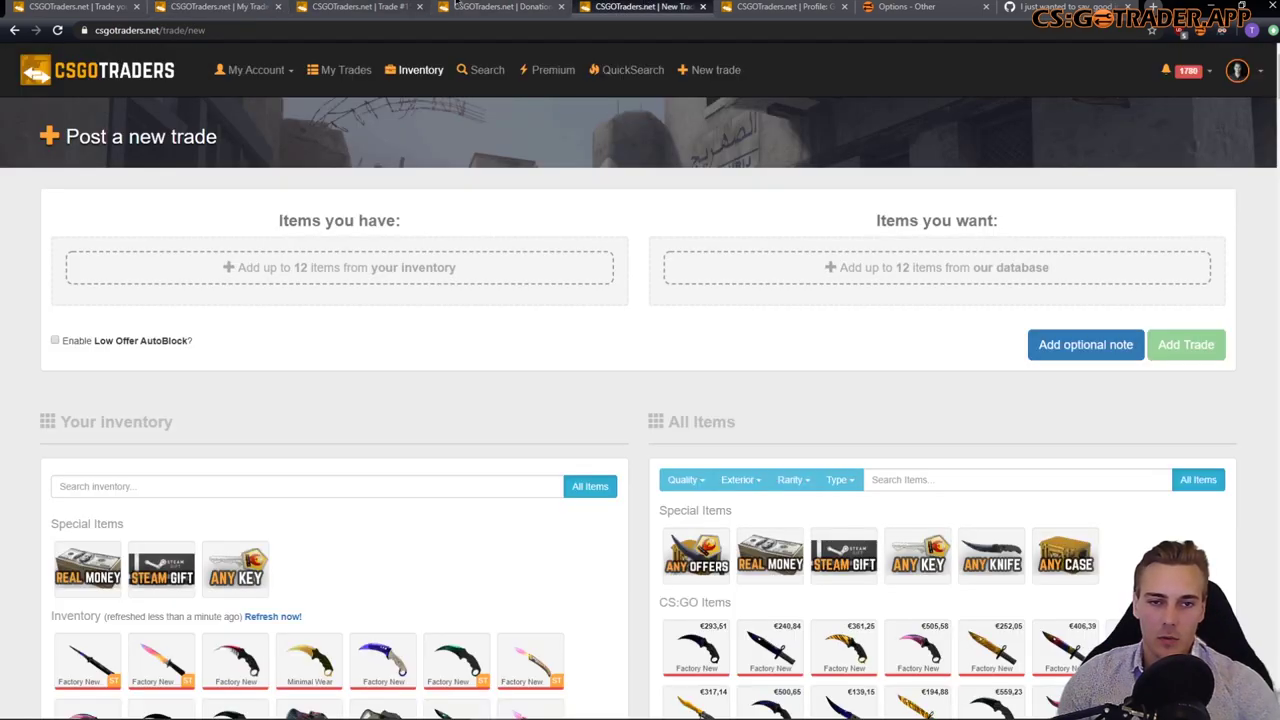
click(492, 7)
click(638, 9)
middle_click(725, 72)
click(706, 8)
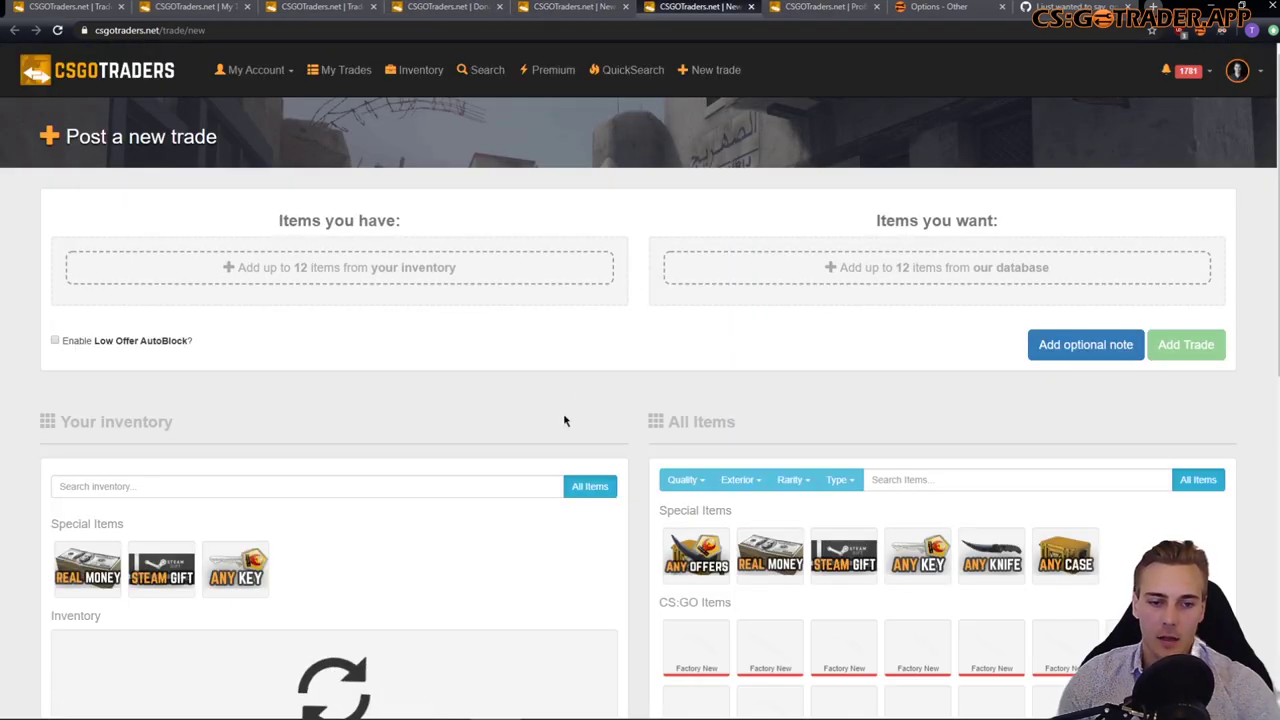
Step: Glance at the long-running knife trade's details, then return to the My Trades list
scroll(275, 422, down, 3)
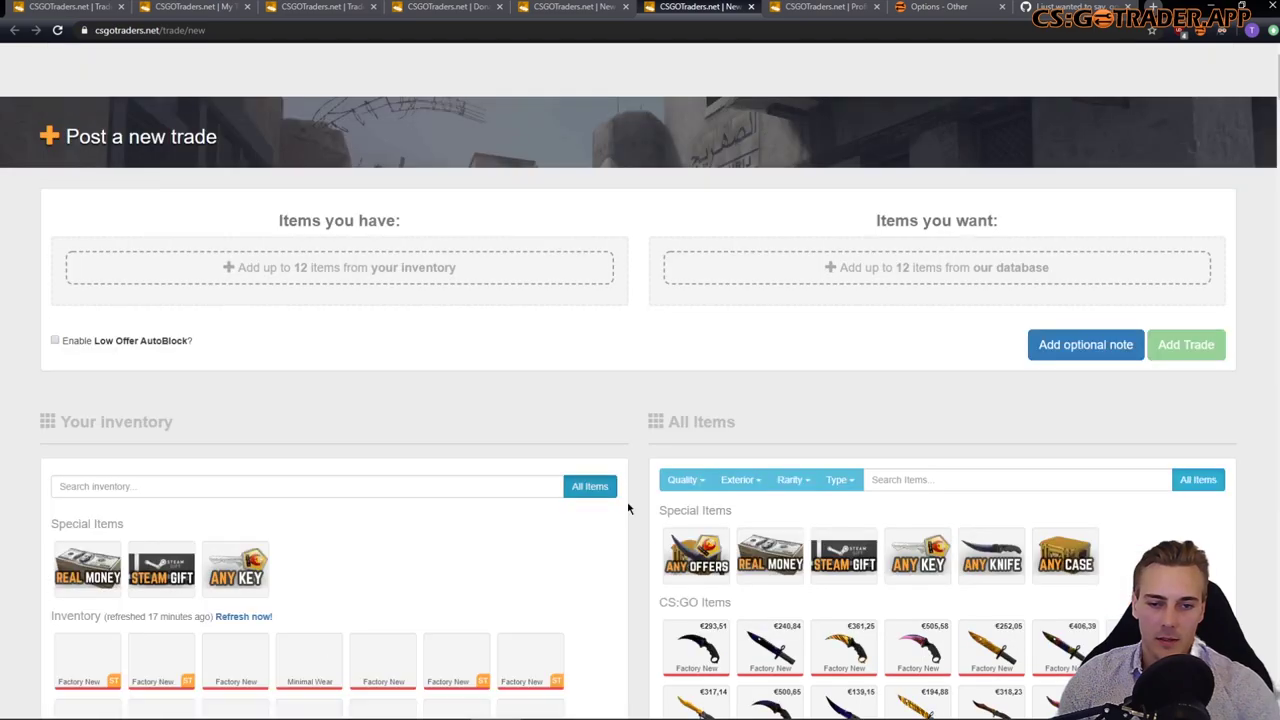
scroll(586, 503, down, 1)
scroll(614, 490, up, 1)
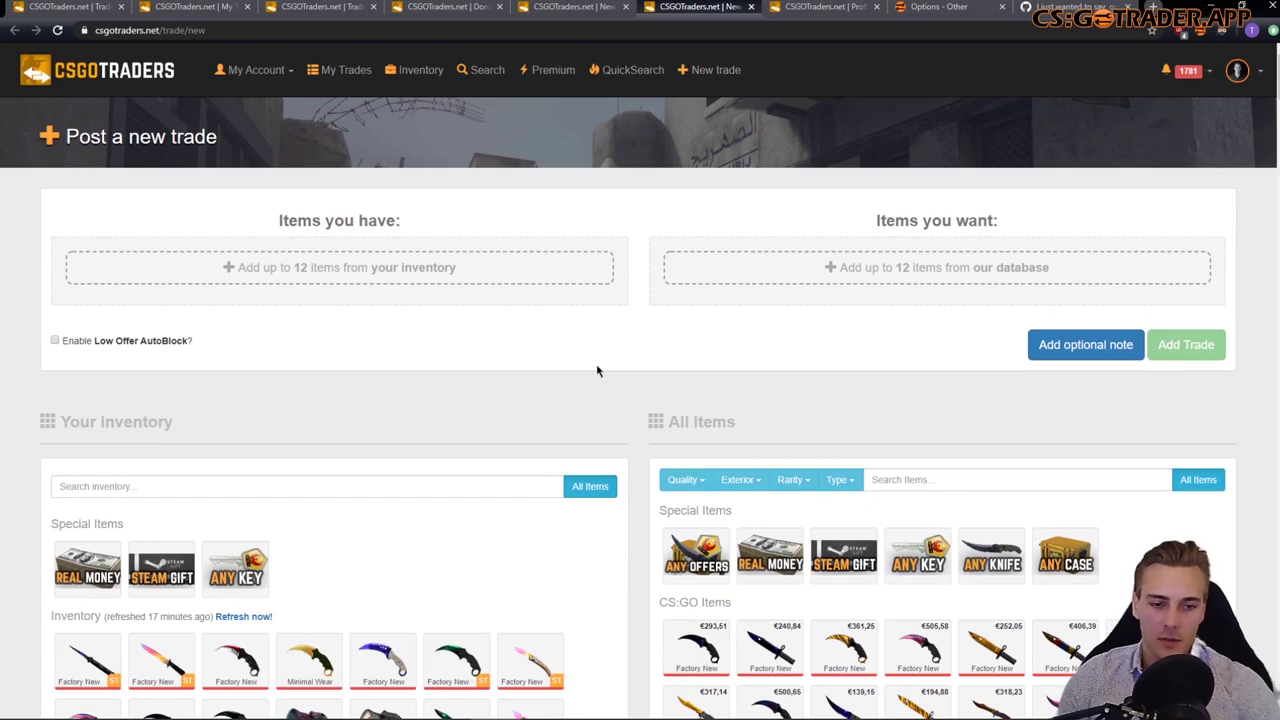
click(318, 7)
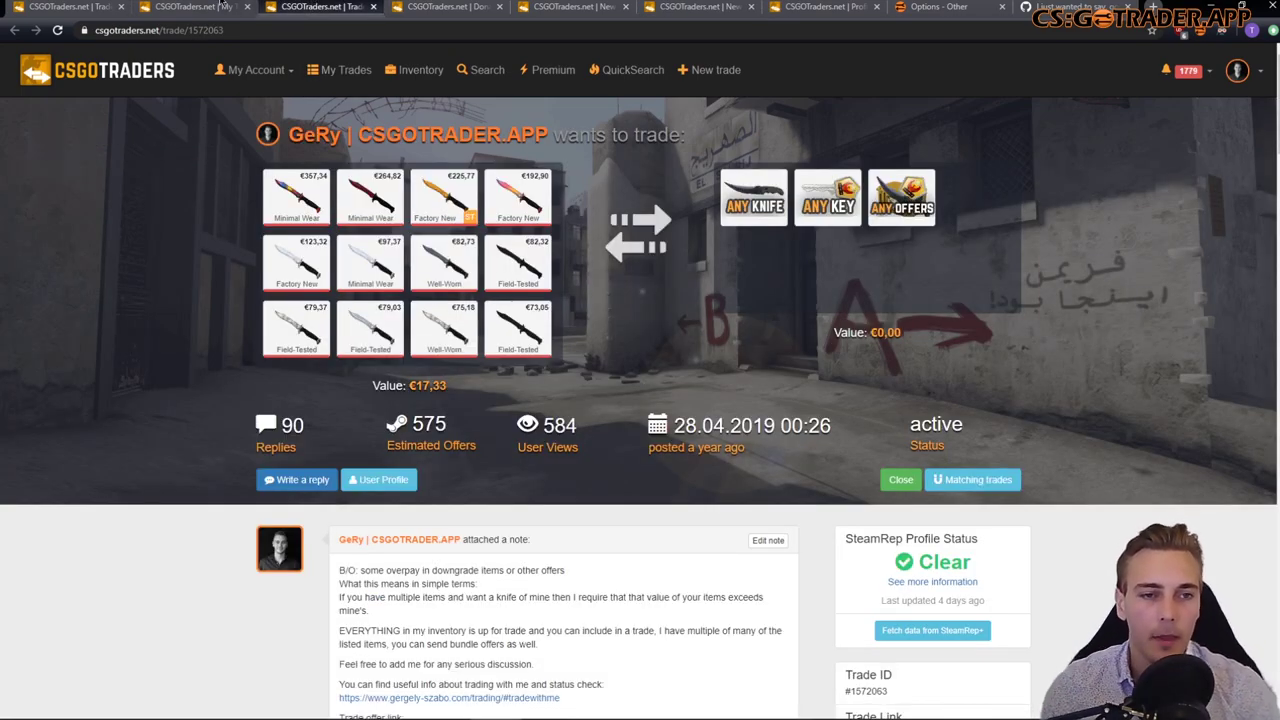
click(219, 6)
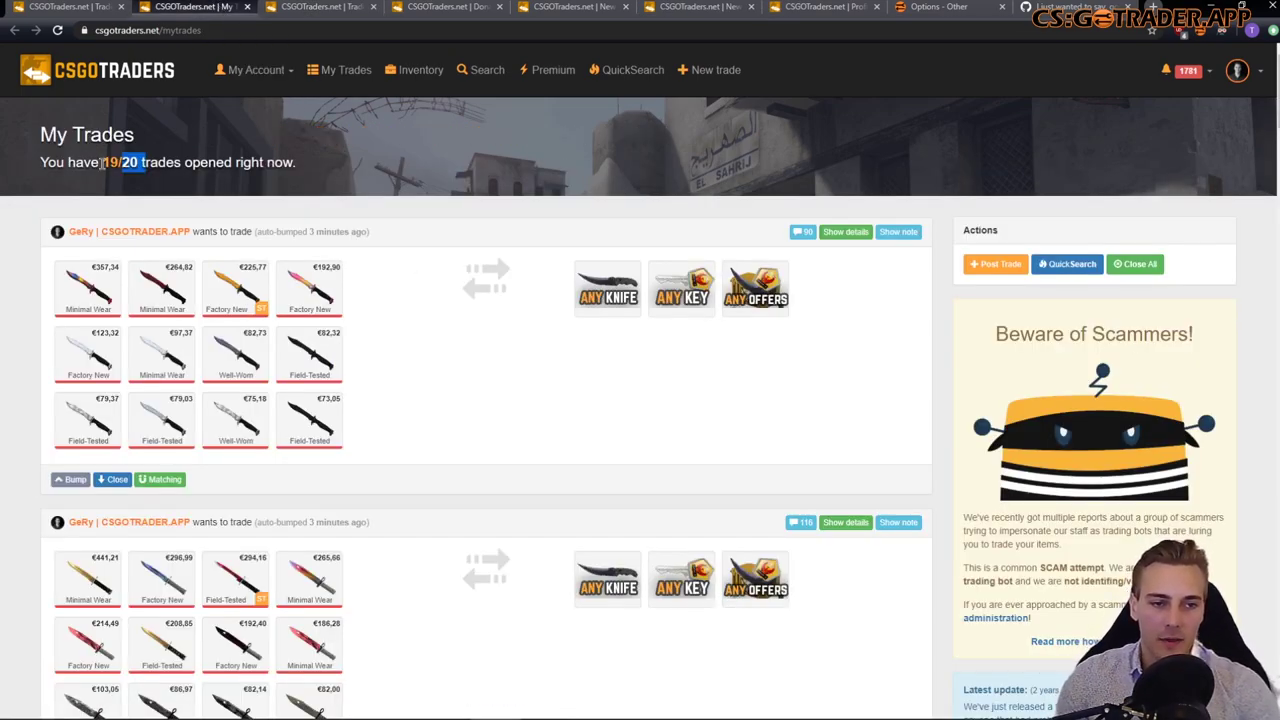
mouse_move(110, 162)
mouse_down()
mouse_move(122, 162)
mouse_move(102, 167)
mouse_up()
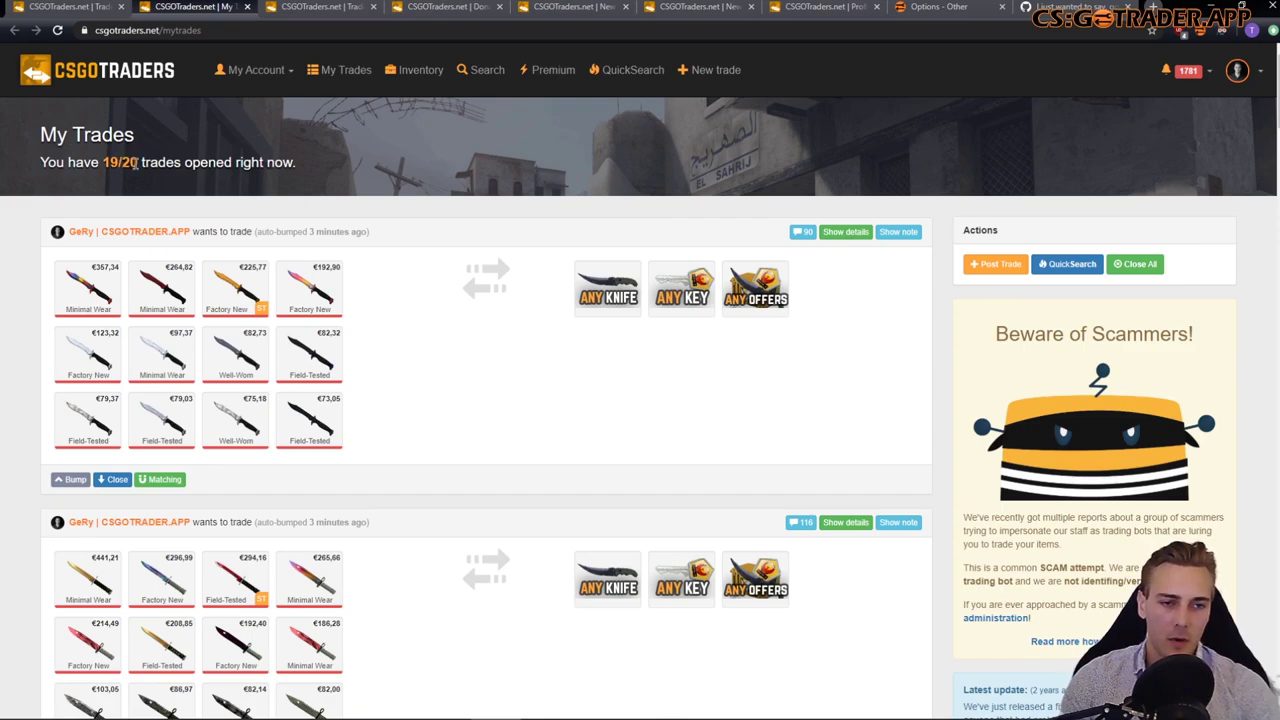
drag(137, 162, 118, 163)
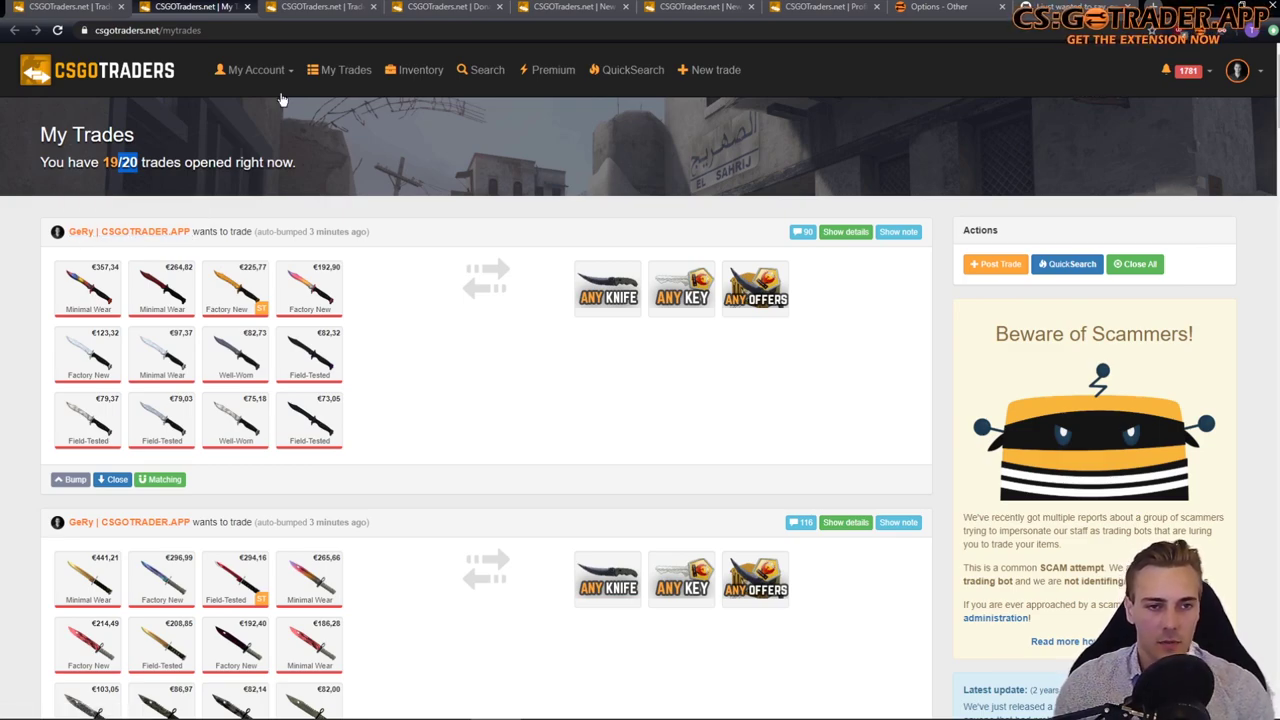
Step: Cycle through the open tabs to the trader's profile, then to the Premium page
click(65, 6)
click(397, 6)
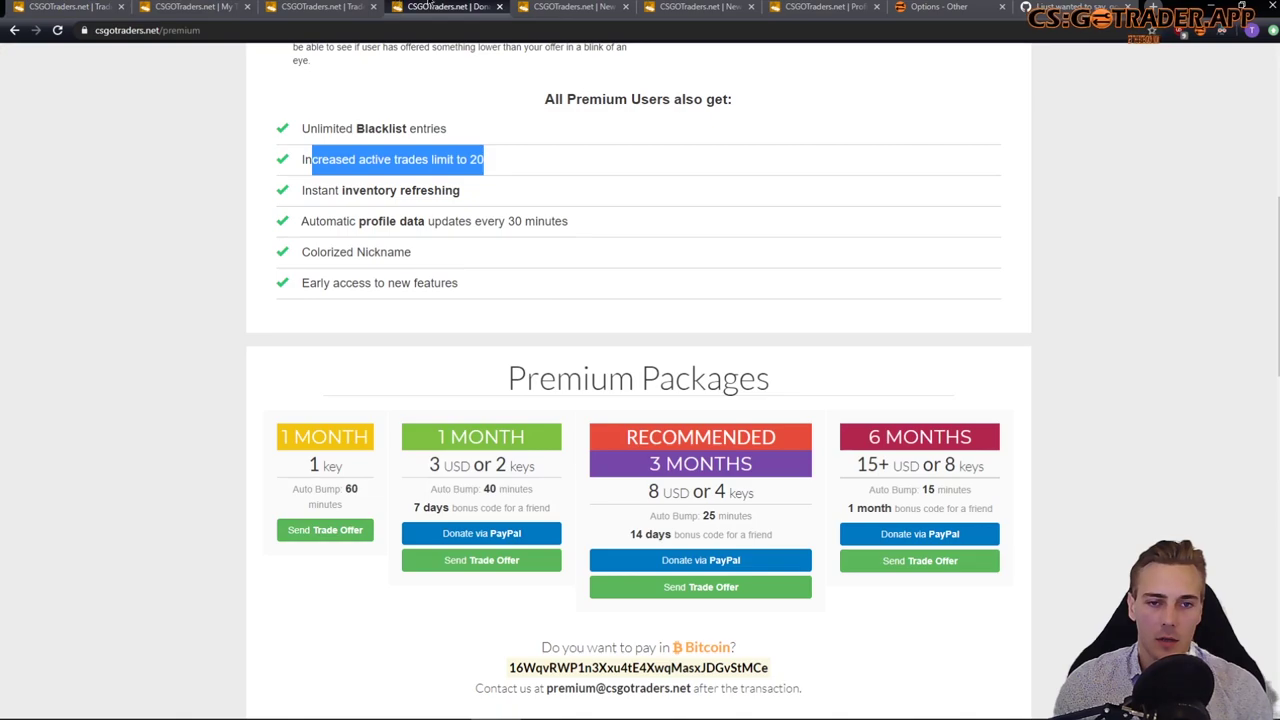
click(381, 8)
click(810, 6)
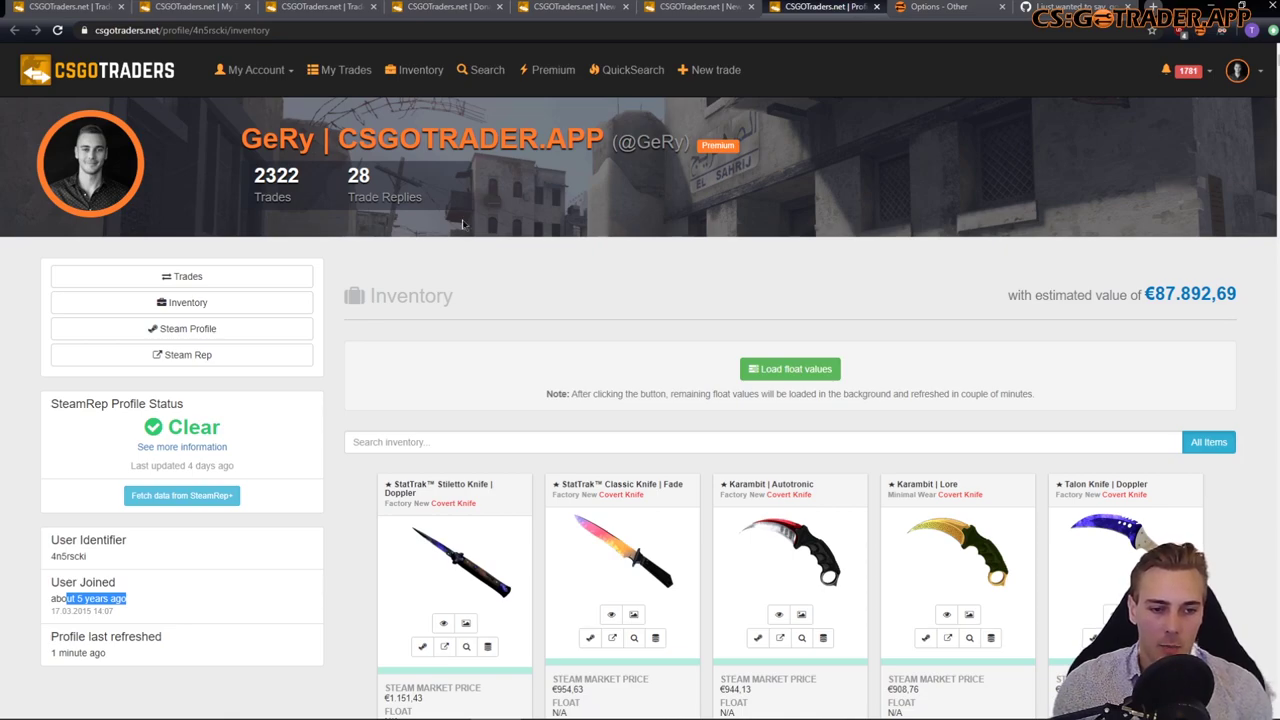
click(432, 6)
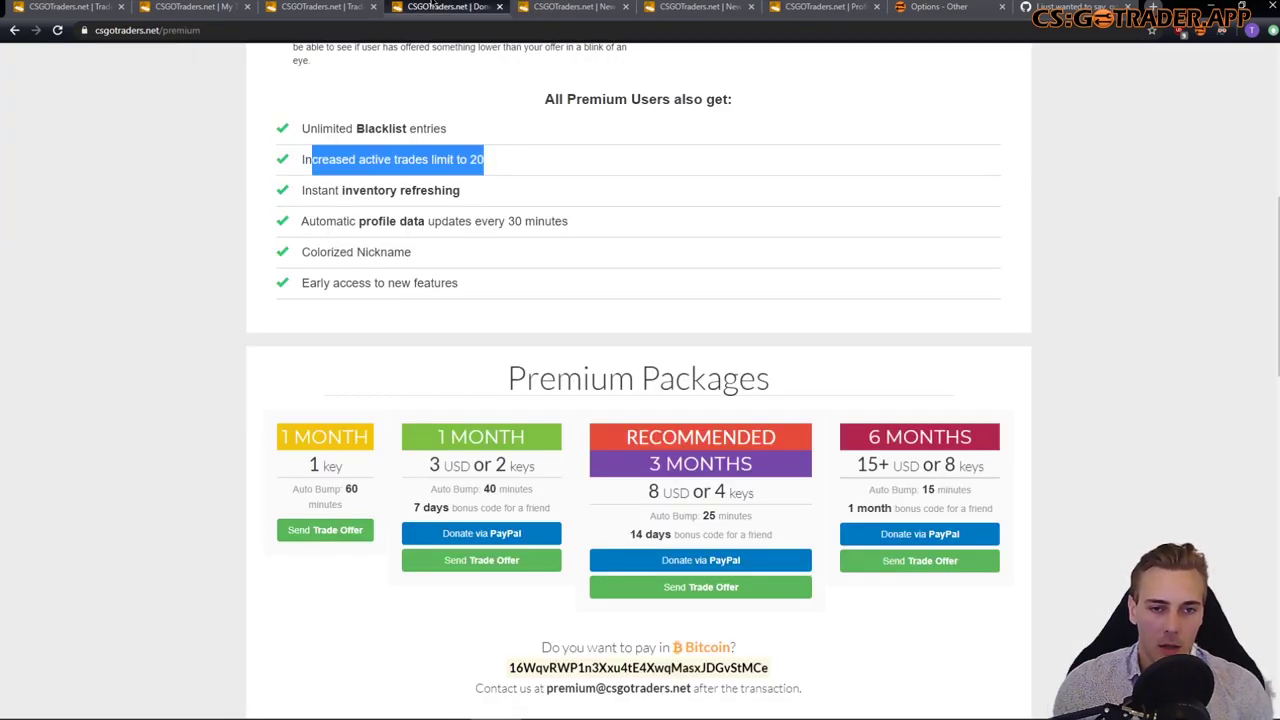
Step: Highlight the Premium perks: active trades limit increased to 20 and instant inventory refreshing
scroll(300, 160, up, 5)
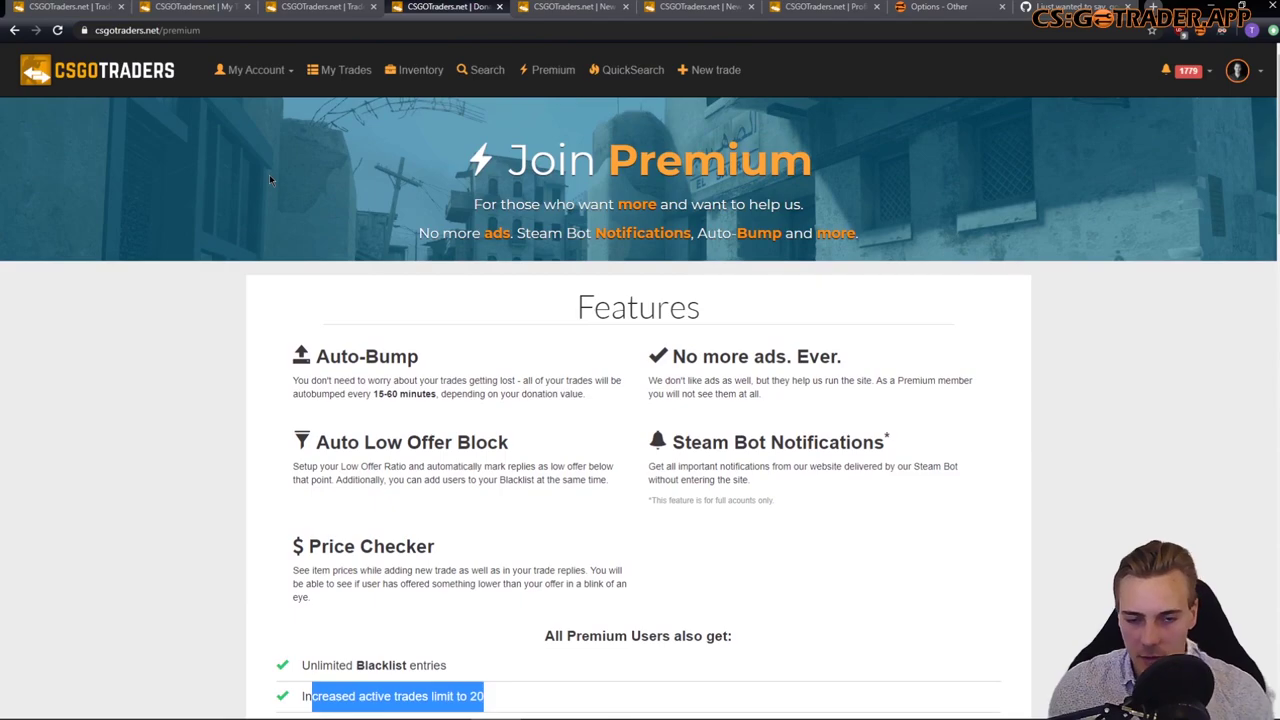
click(225, 302)
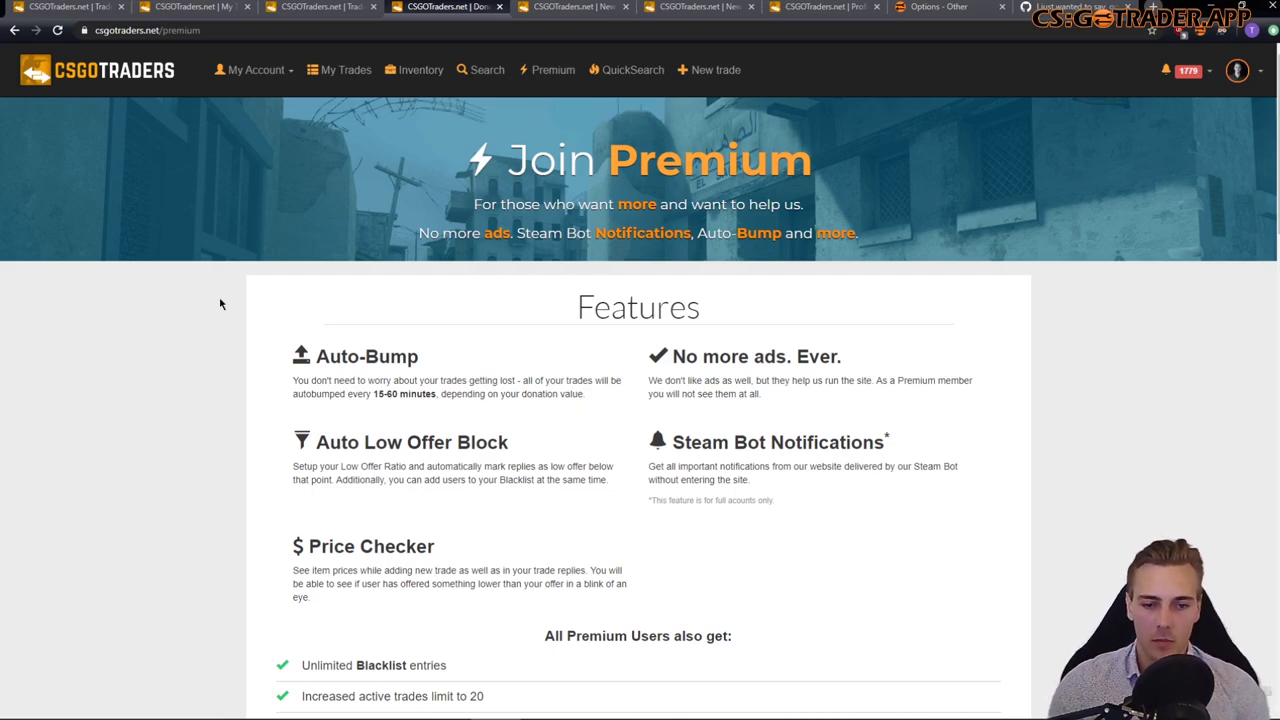
scroll(216, 330, down, 3)
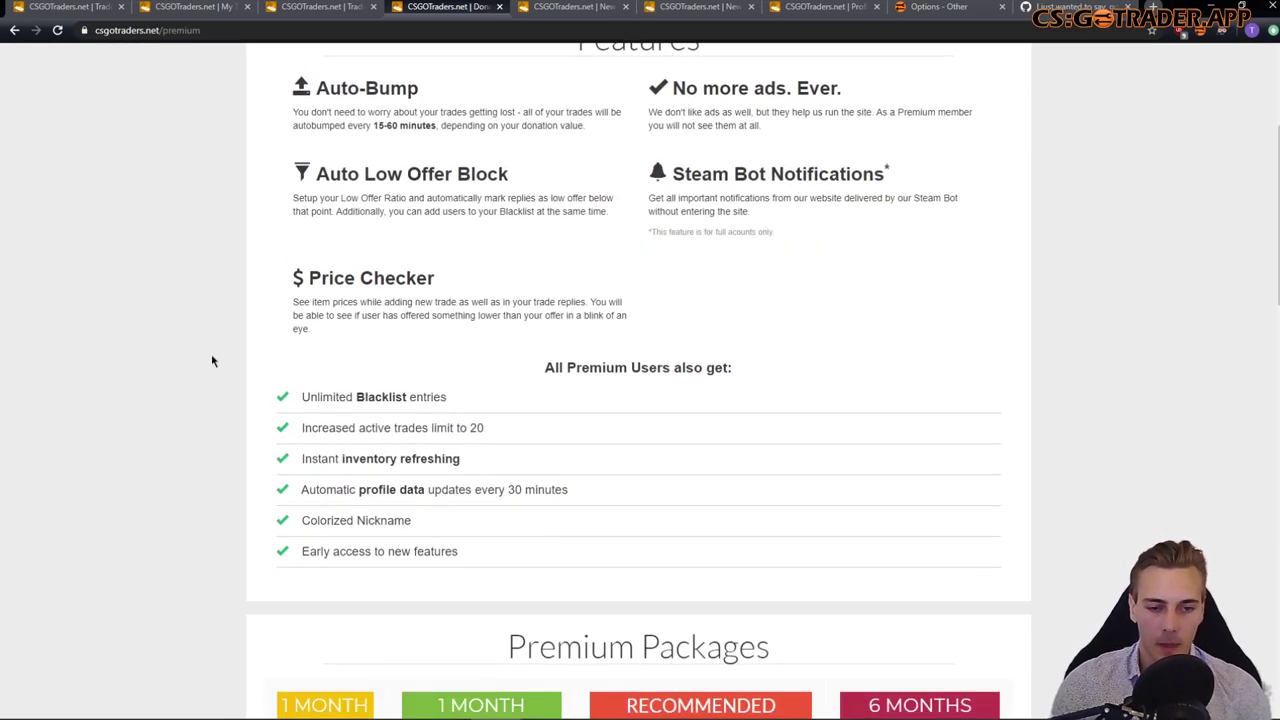
scroll(212, 351, up, 1)
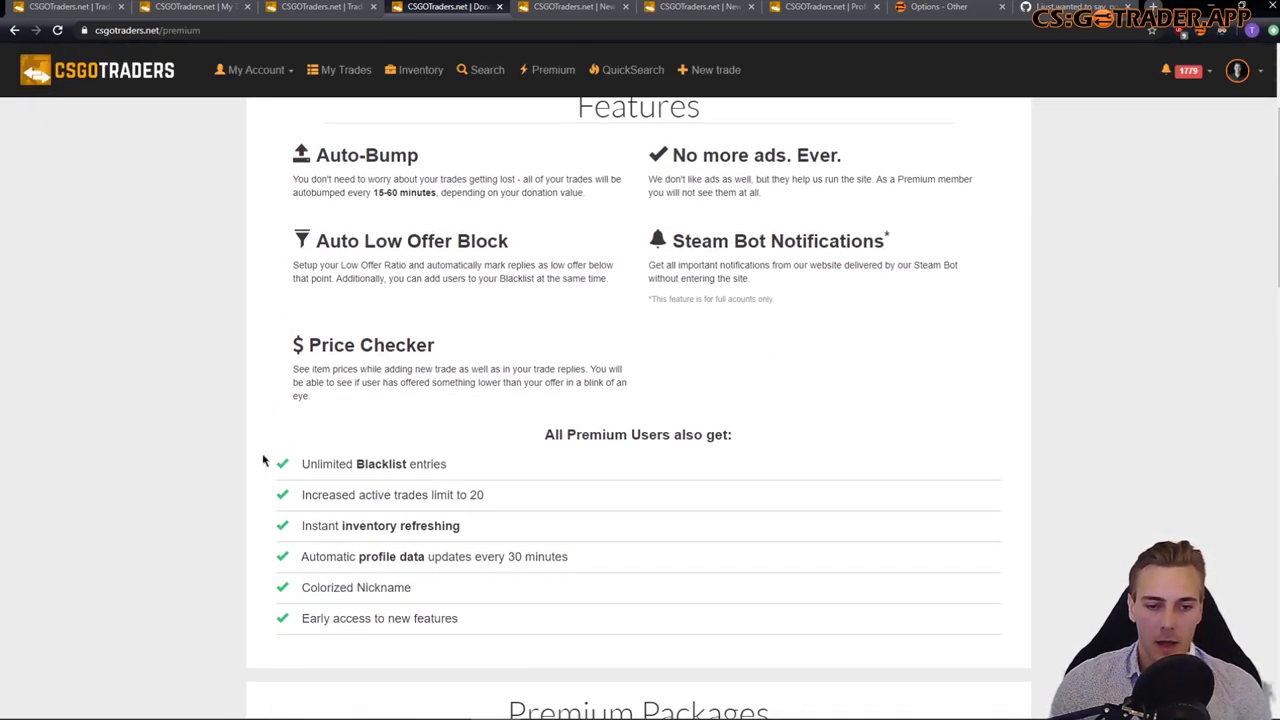
mouse_move(487, 496)
mouse_down()
mouse_move(446, 496)
mouse_move(468, 496)
mouse_up()
drag(298, 498, 489, 498)
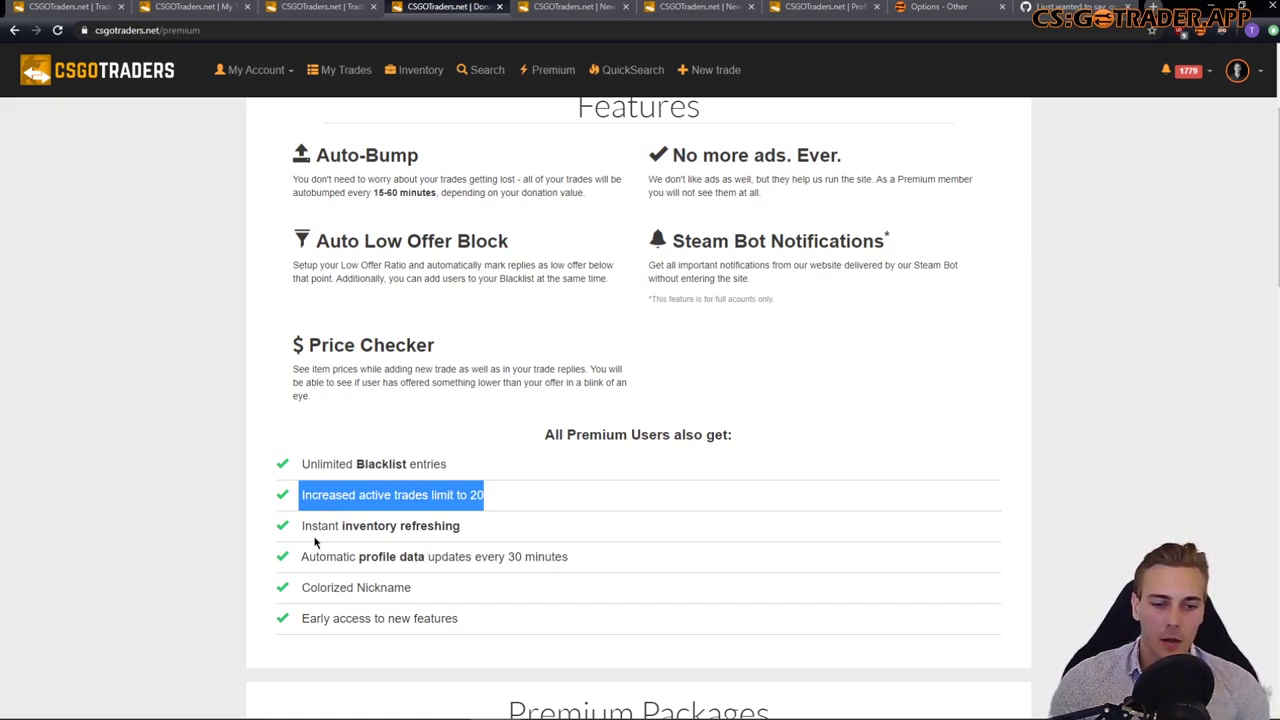
drag(298, 527, 459, 527)
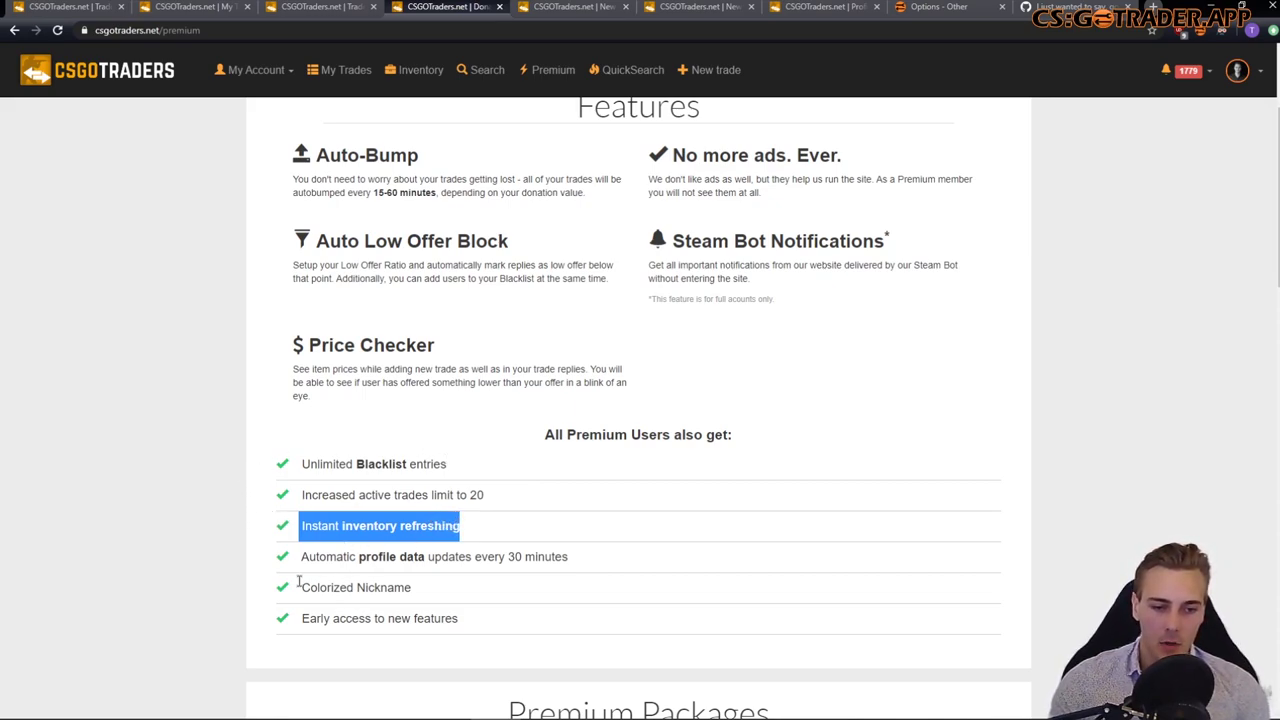
drag(392, 588, 412, 590)
scroll(288, 538, up, 2)
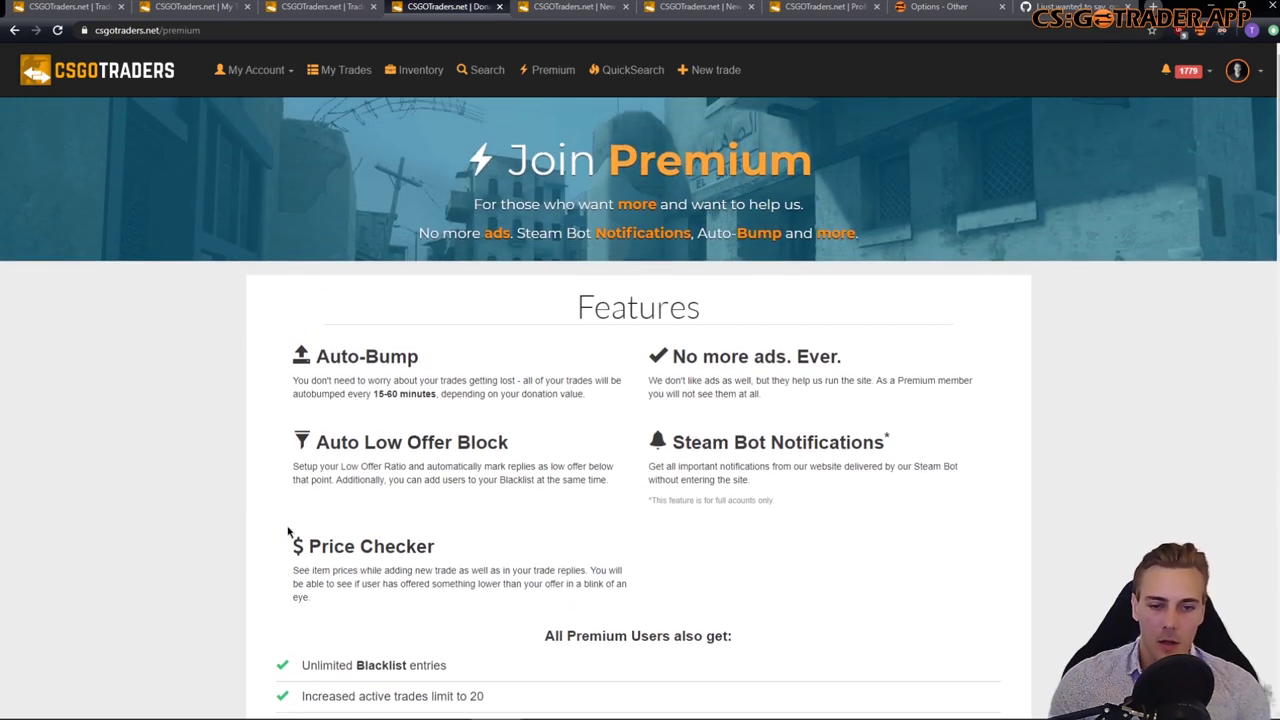
Step: Highlight the Price Checker and Auto-Bump features, including the 15-60 minute bump interval
drag(294, 545, 434, 547)
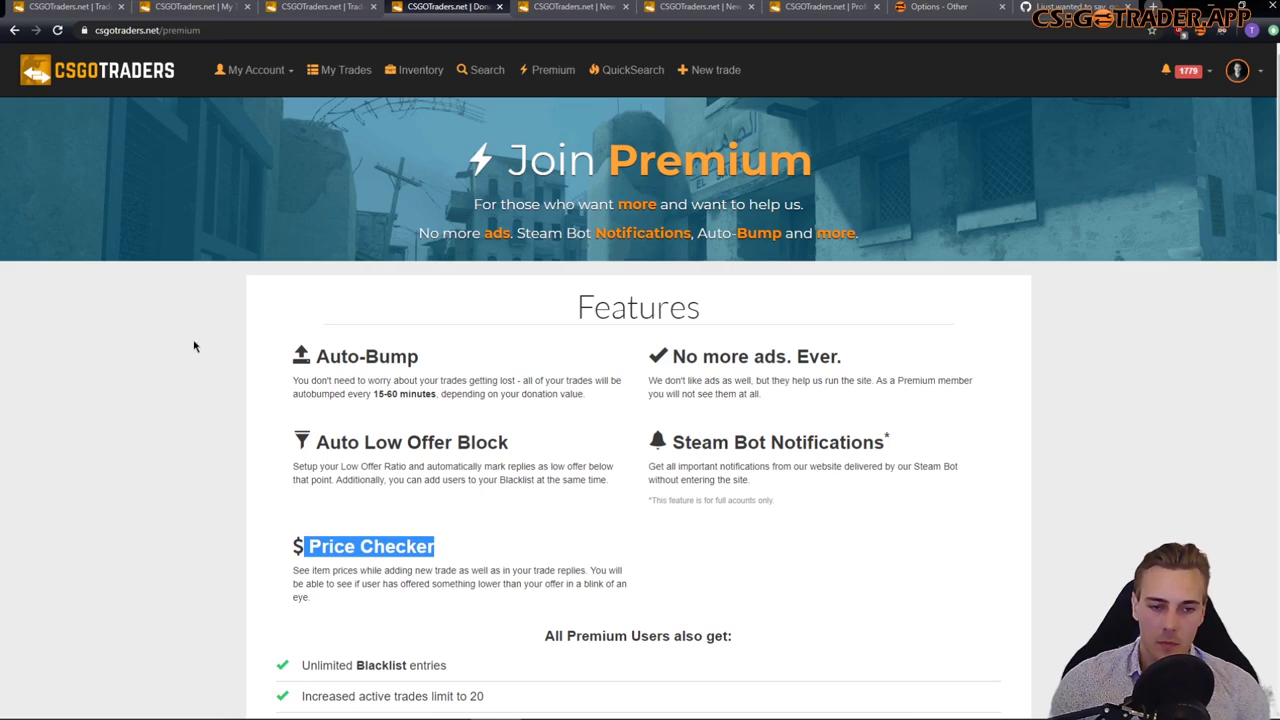
drag(312, 356, 428, 360)
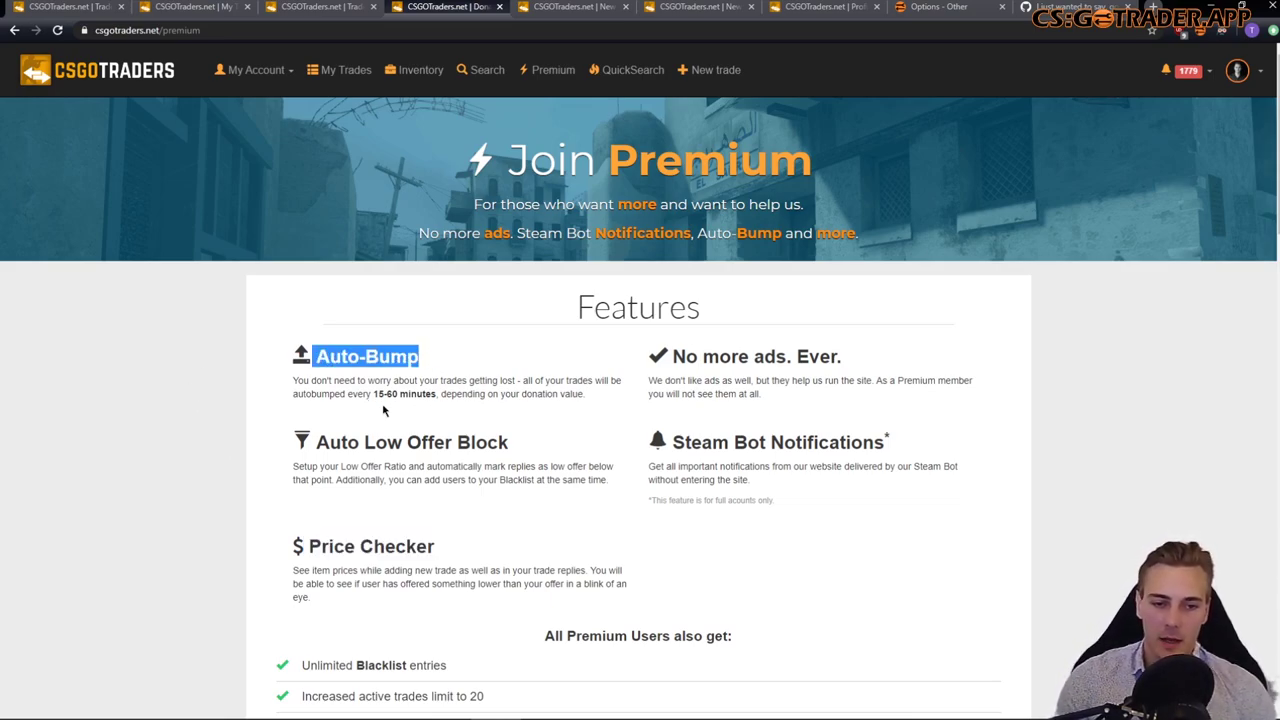
drag(371, 394, 387, 395)
scroll(380, 430, down, 5)
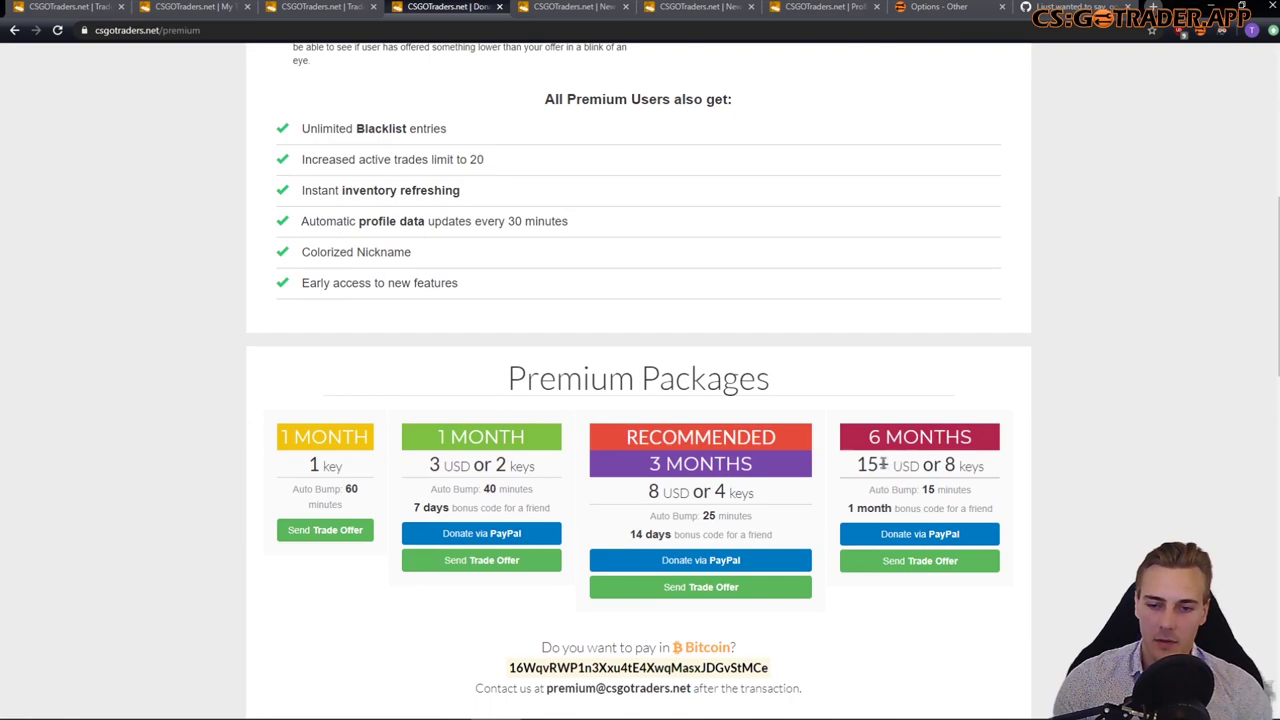
Step: Scroll down through Packages to the FAQ and highlight 'Are donations refundable?'
scroll(786, 540, down, 2)
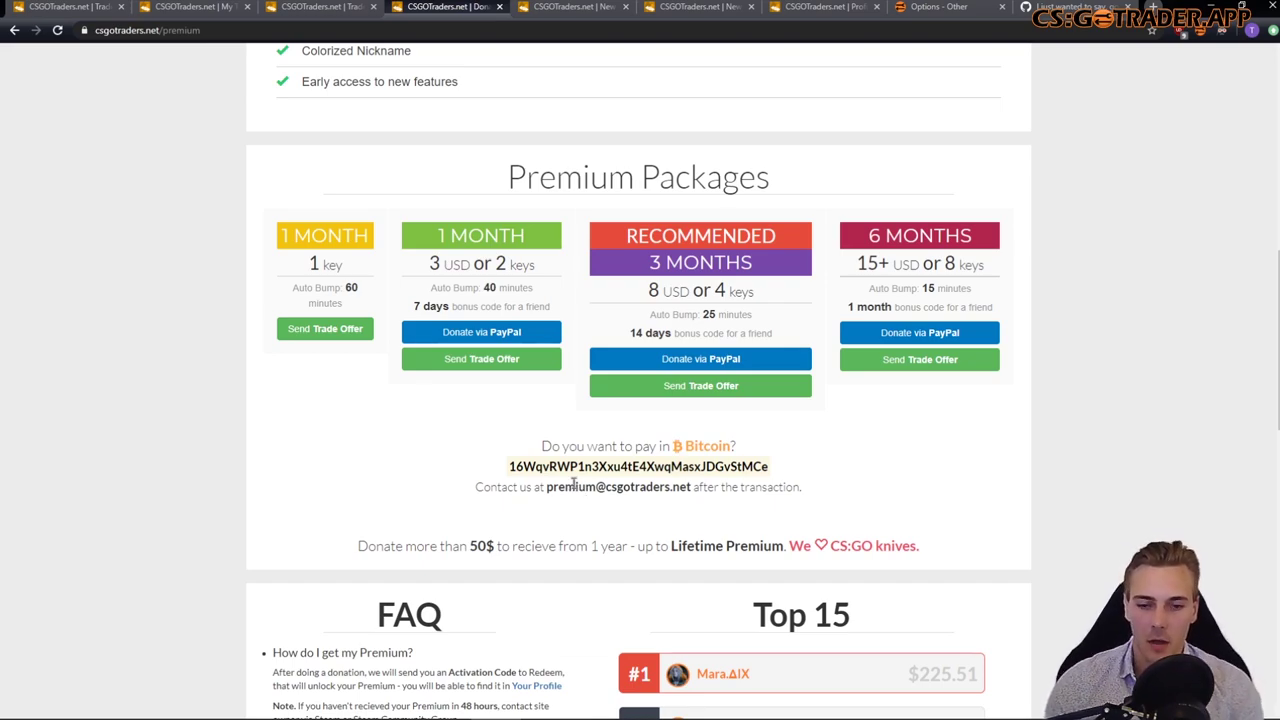
scroll(574, 483, down, 3)
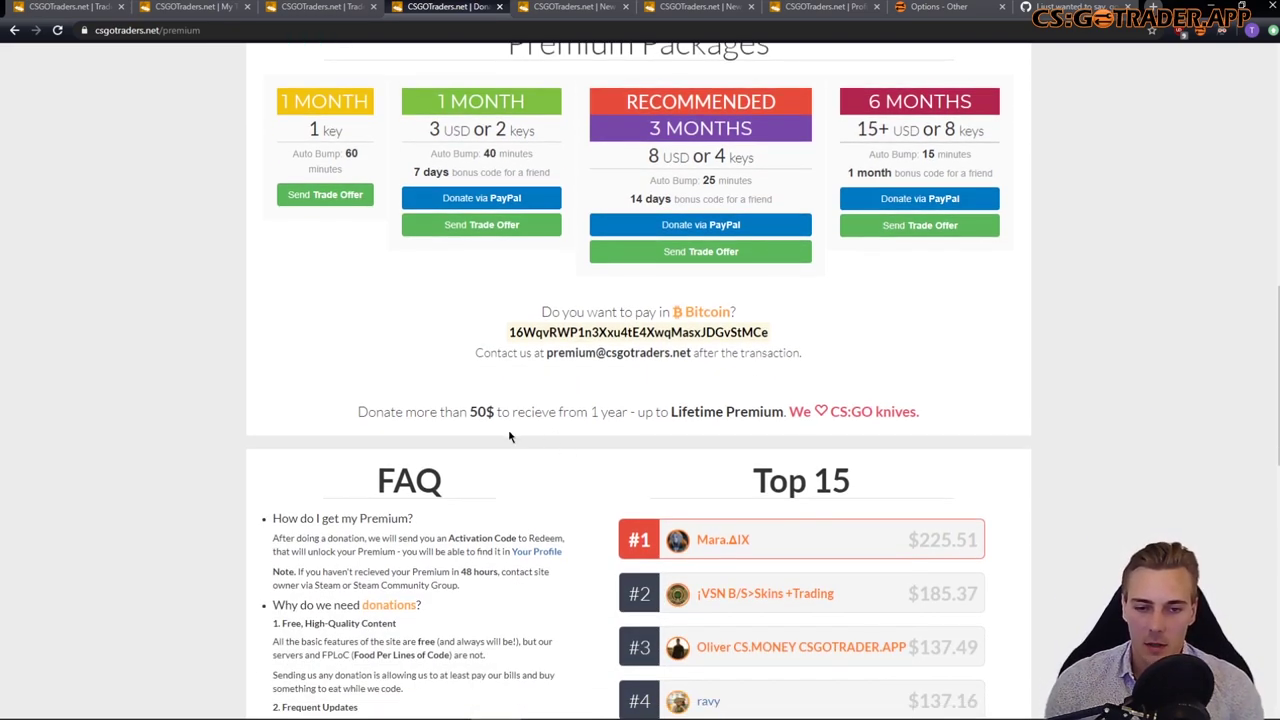
scroll(504, 452, up, 5)
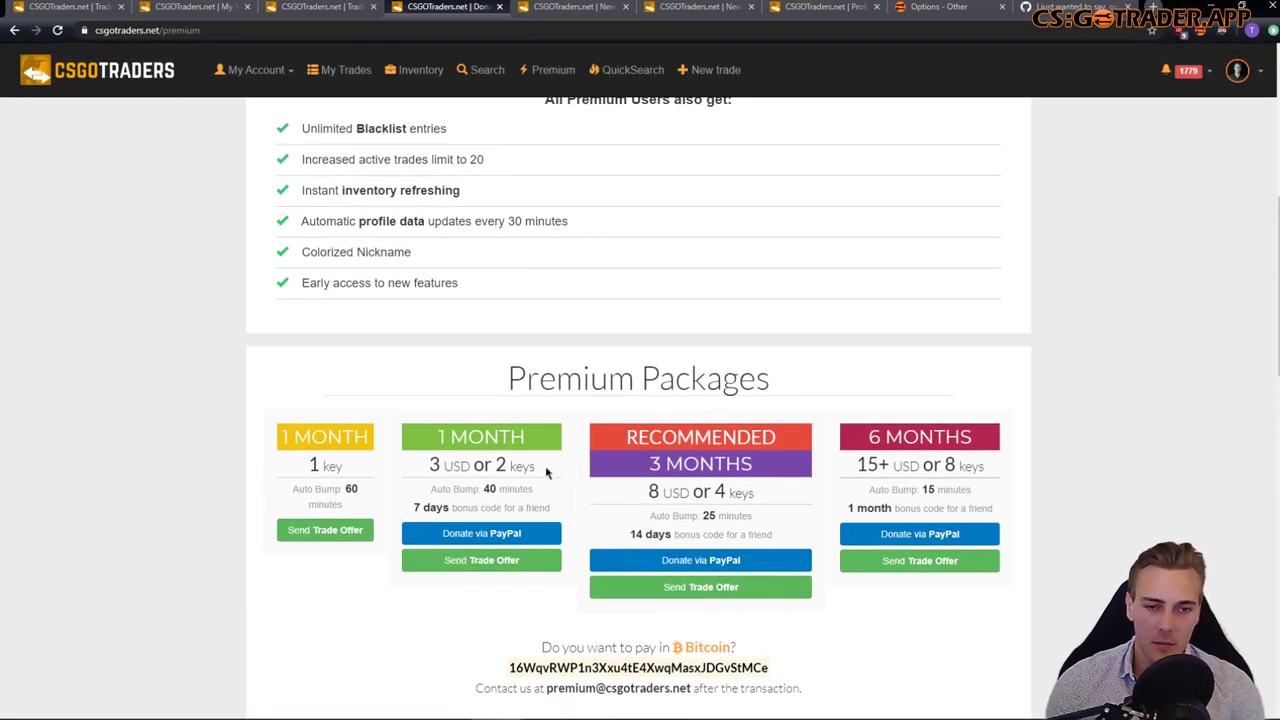
scroll(580, 491, down, 7)
scroll(560, 460, up, 15)
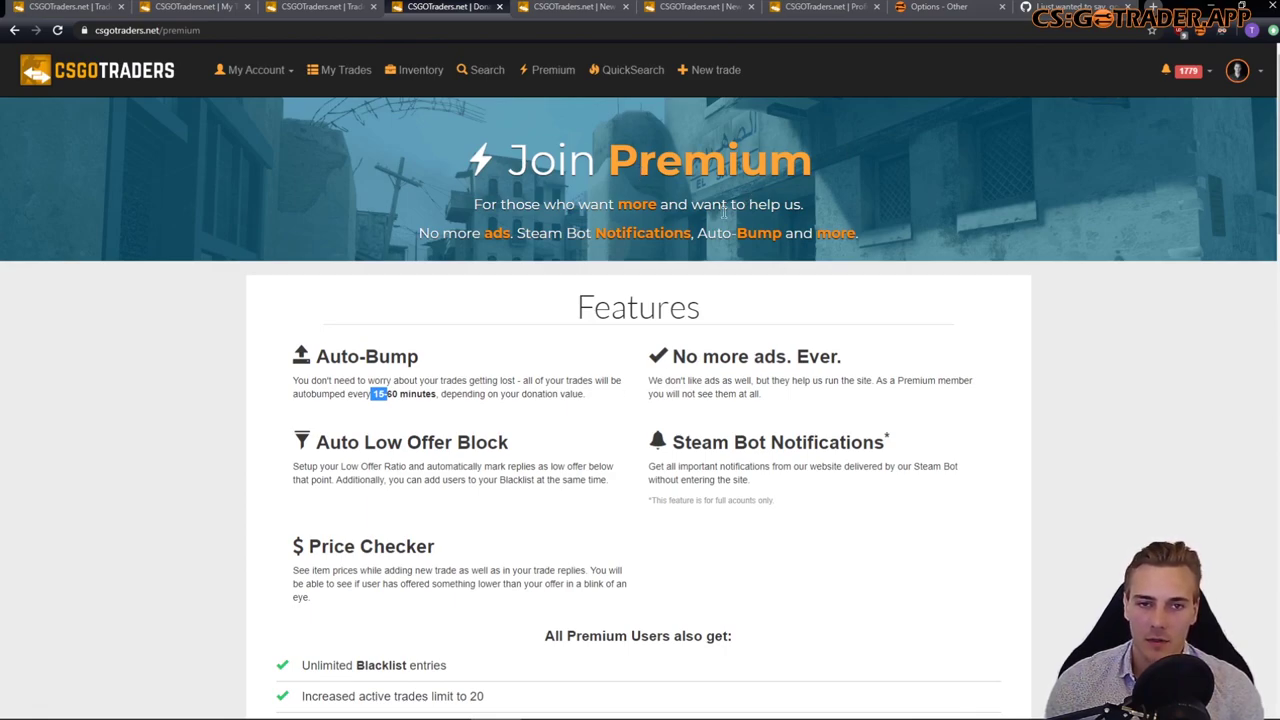
scroll(604, 270, down, 7)
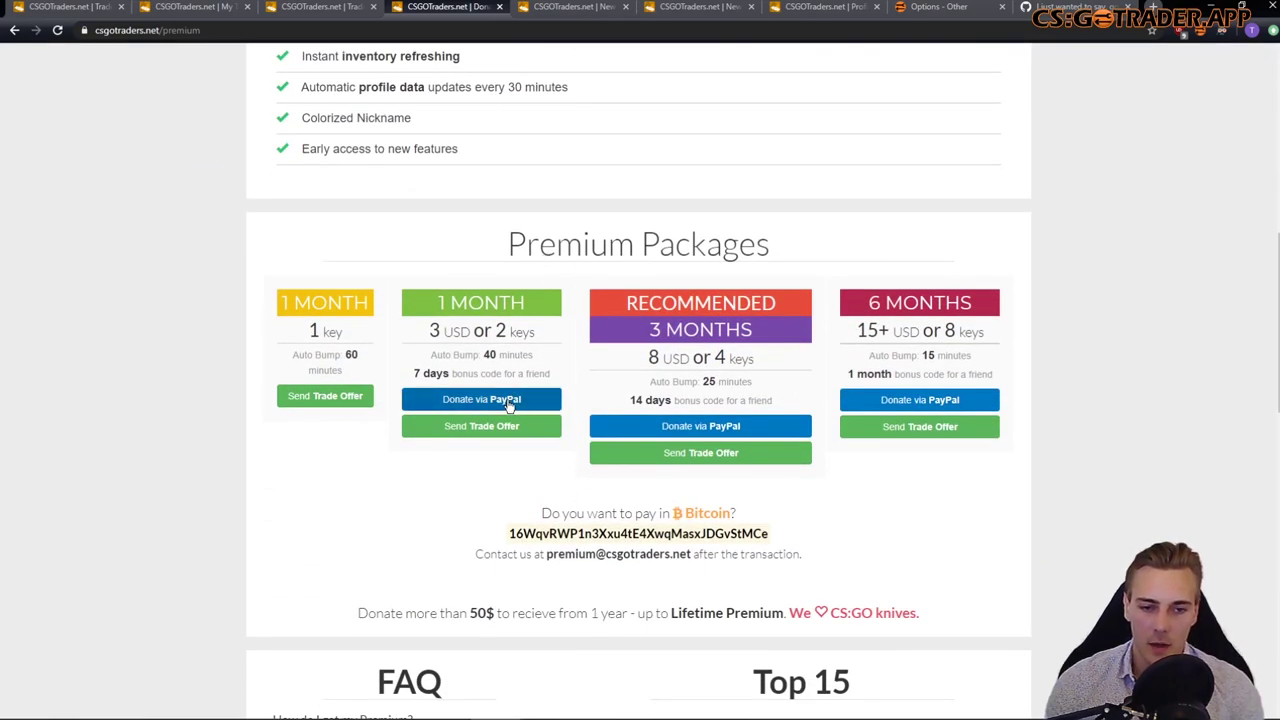
scroll(380, 480, down, 4)
scroll(385, 470, down, 3)
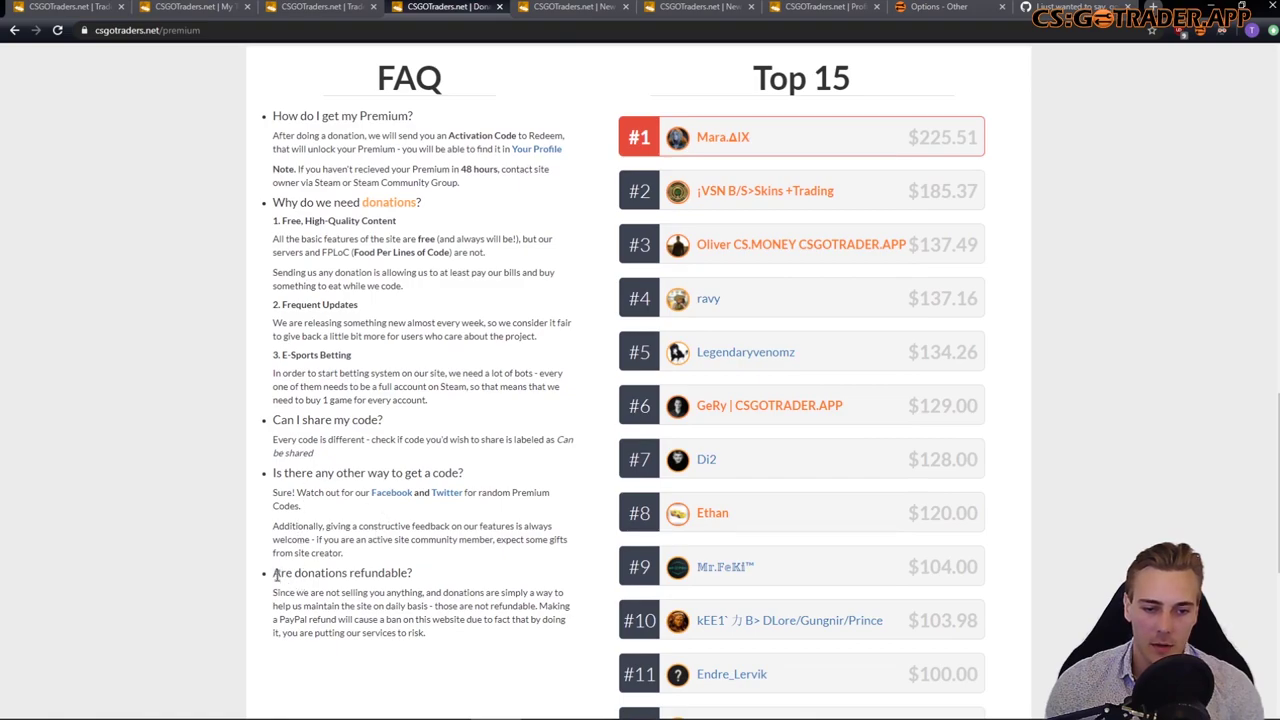
drag(277, 575, 414, 573)
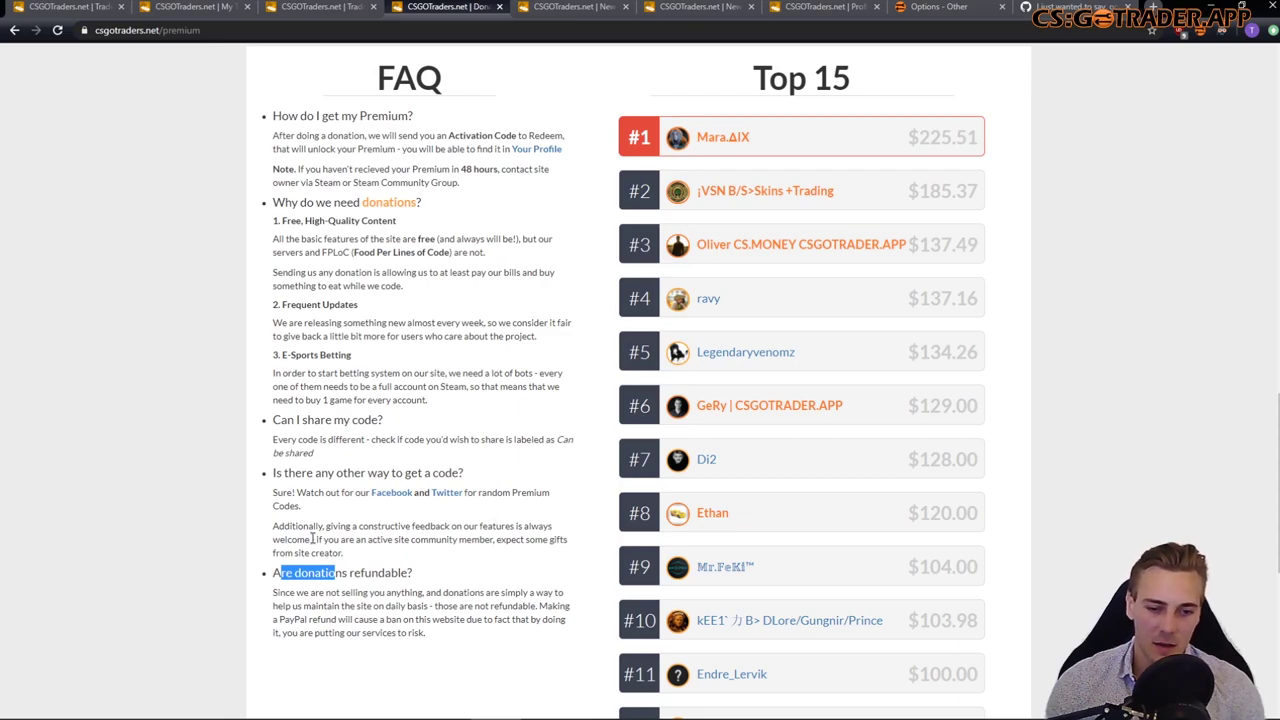
Step: Scroll back to the Premium Packages with 60, 40, 25 and 15 minute auto-bumps
scroll(312, 540, up, 6)
scroll(571, 557, up, 2)
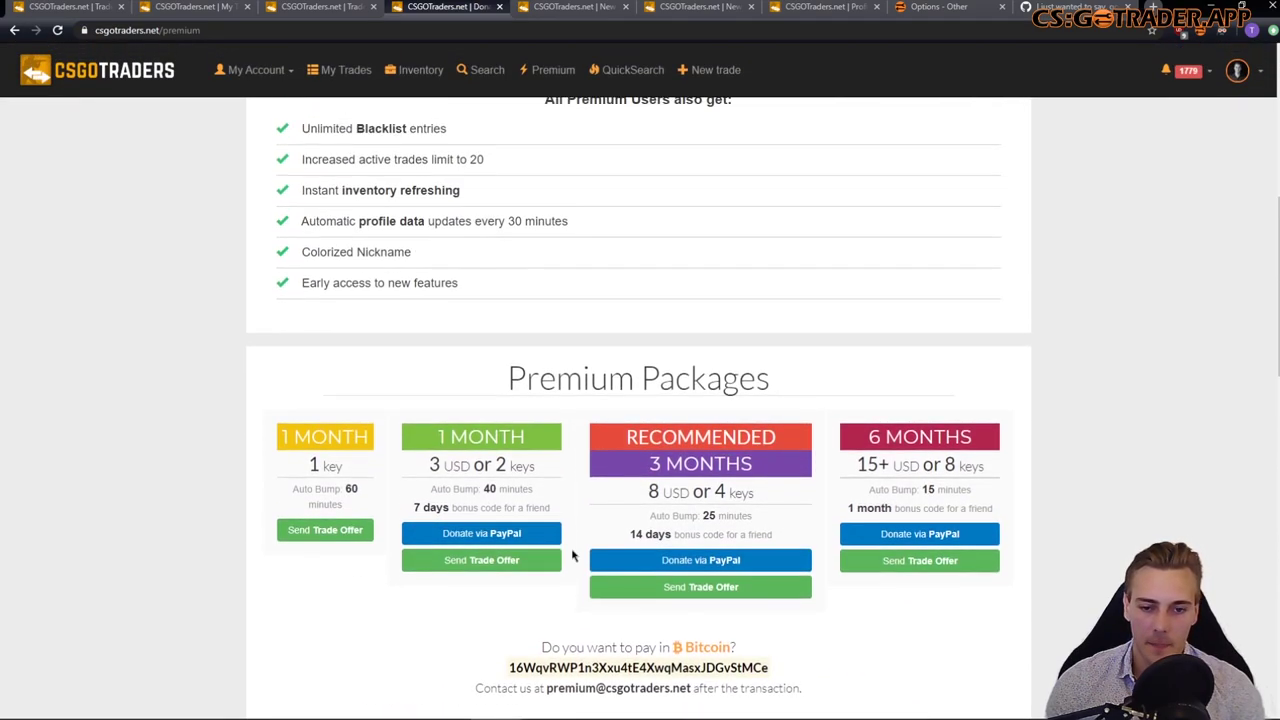
scroll(677, 440, up, 5)
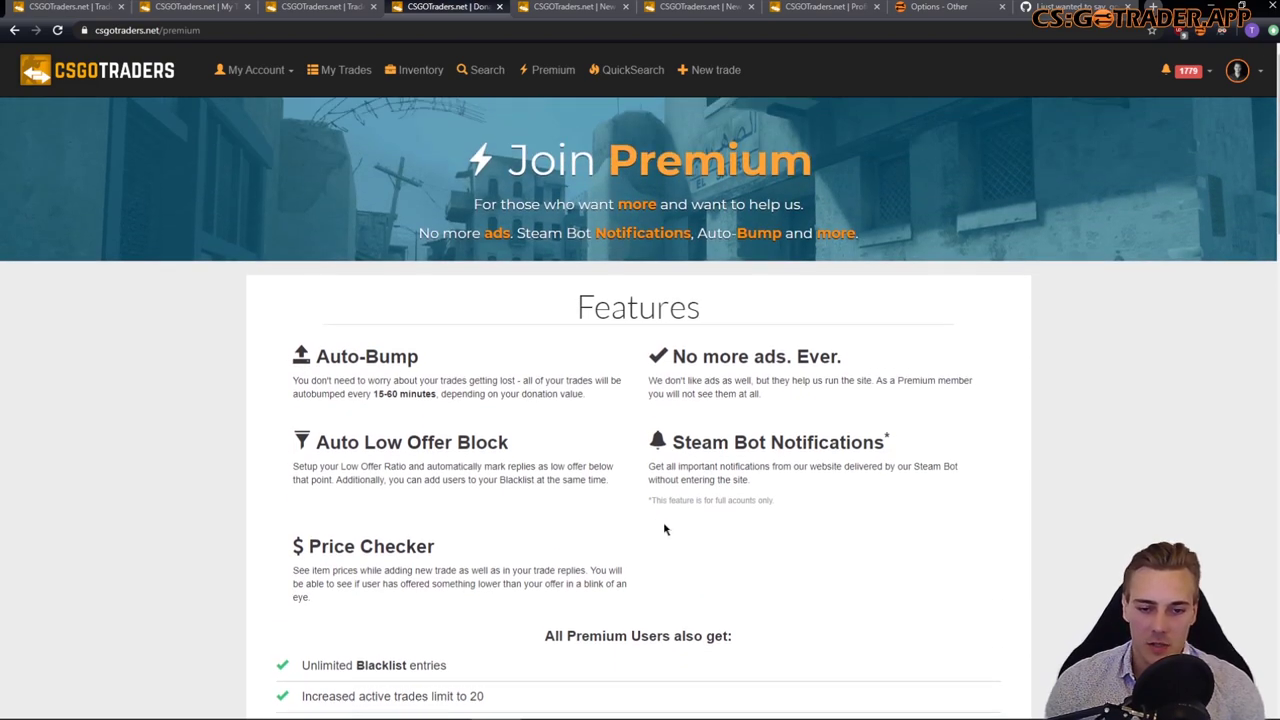
scroll(665, 529, down, 4)
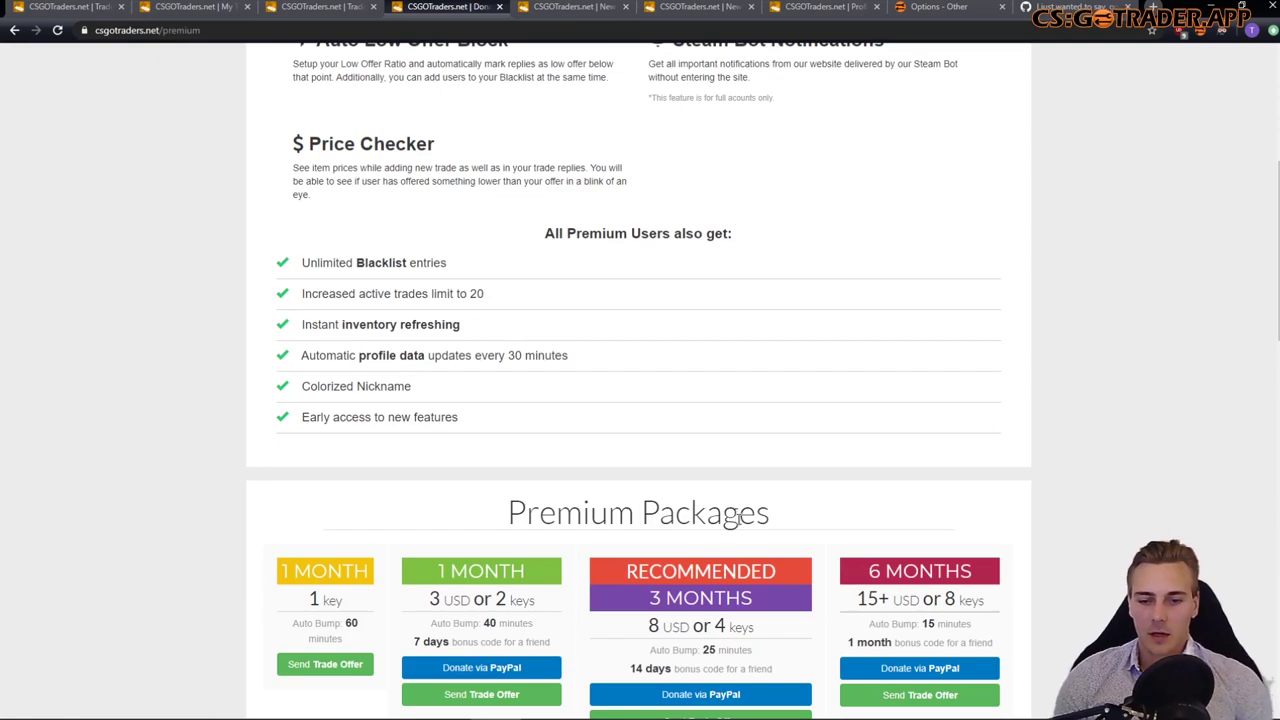
scroll(736, 521, down, 6)
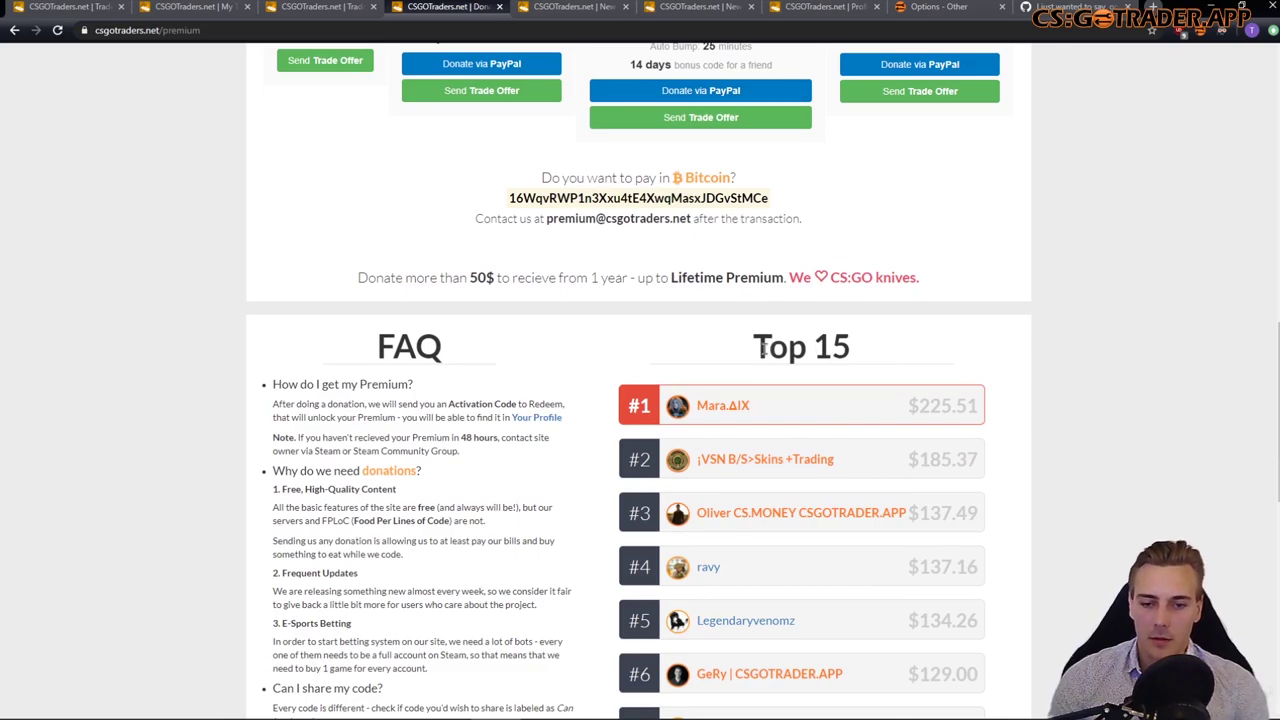
Step: Highlight and then clear the #6 rank in the Top 15 donors list
scroll(815, 520, down, 1)
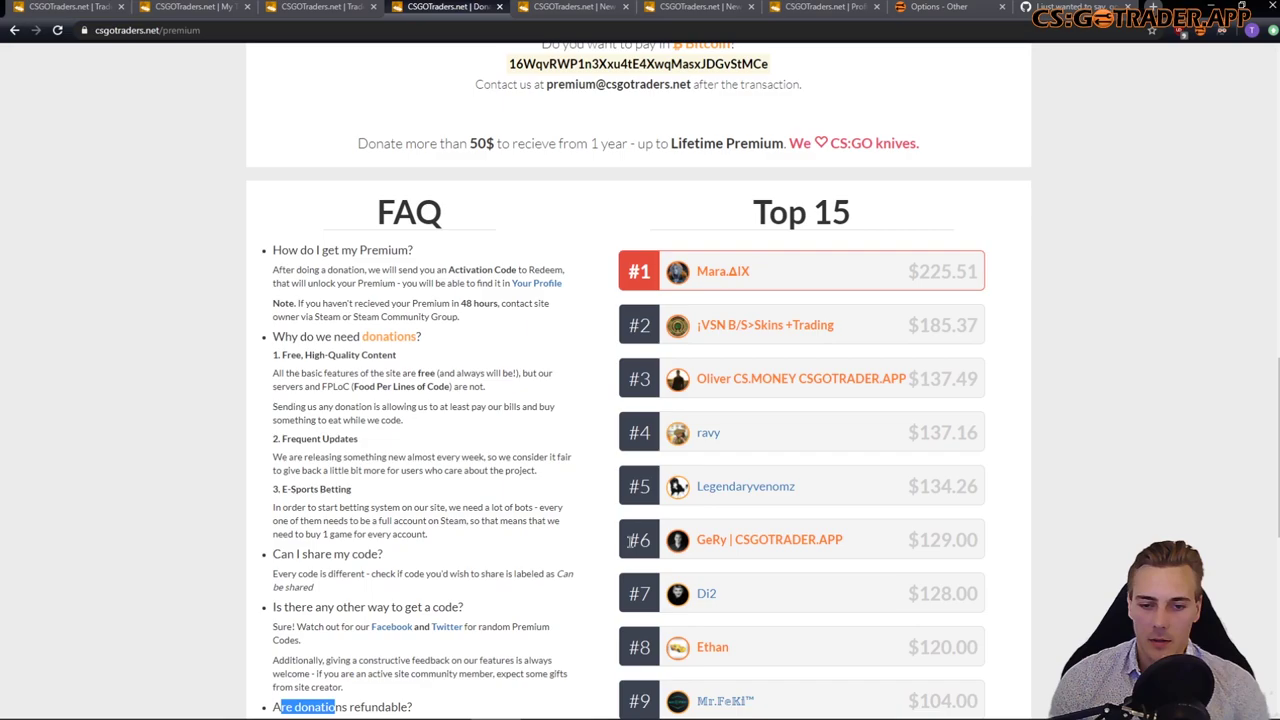
drag(629, 540, 654, 542)
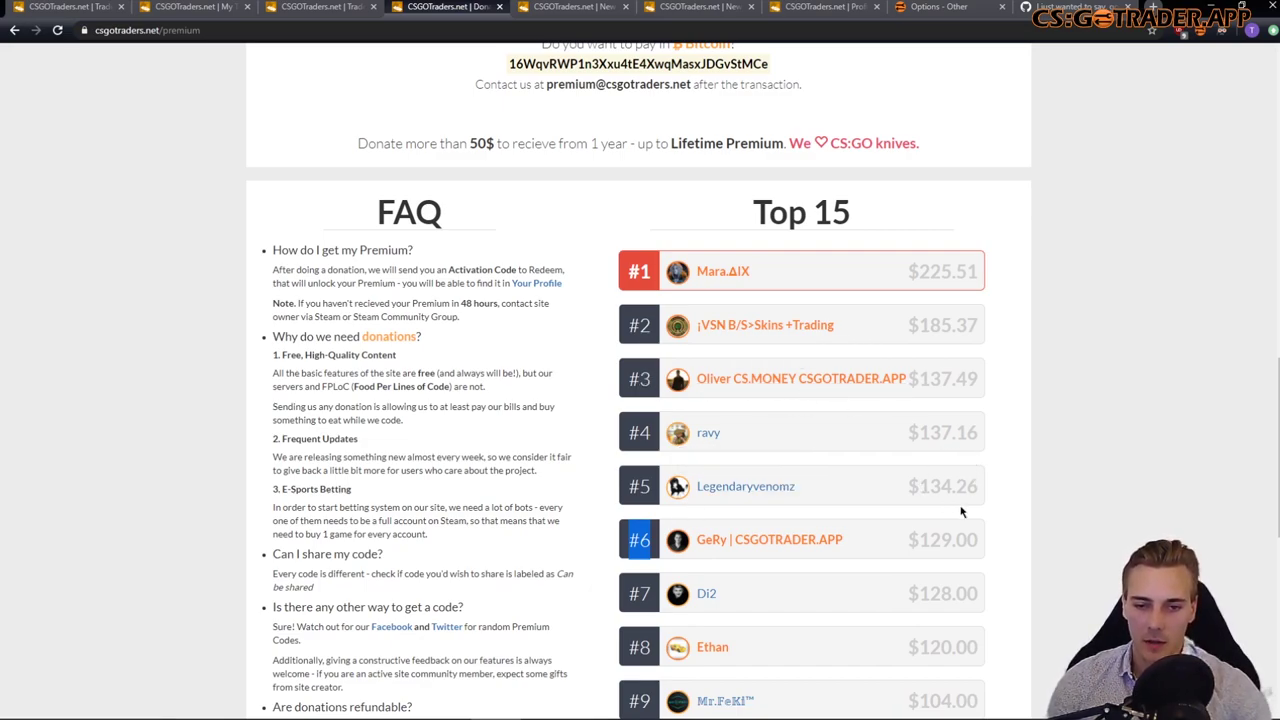
click(1038, 562)
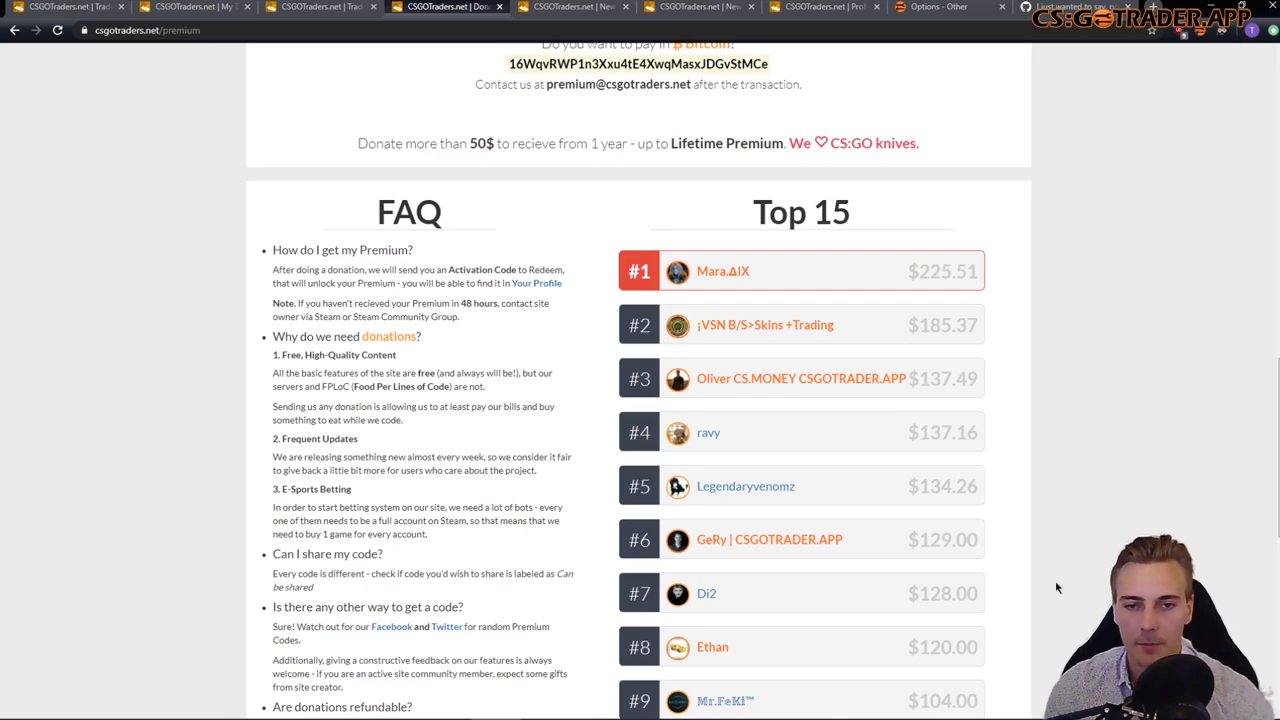
Step: Scroll back up and highlight the Auto-Bump feature with its description
scroll(1056, 590, up, 5)
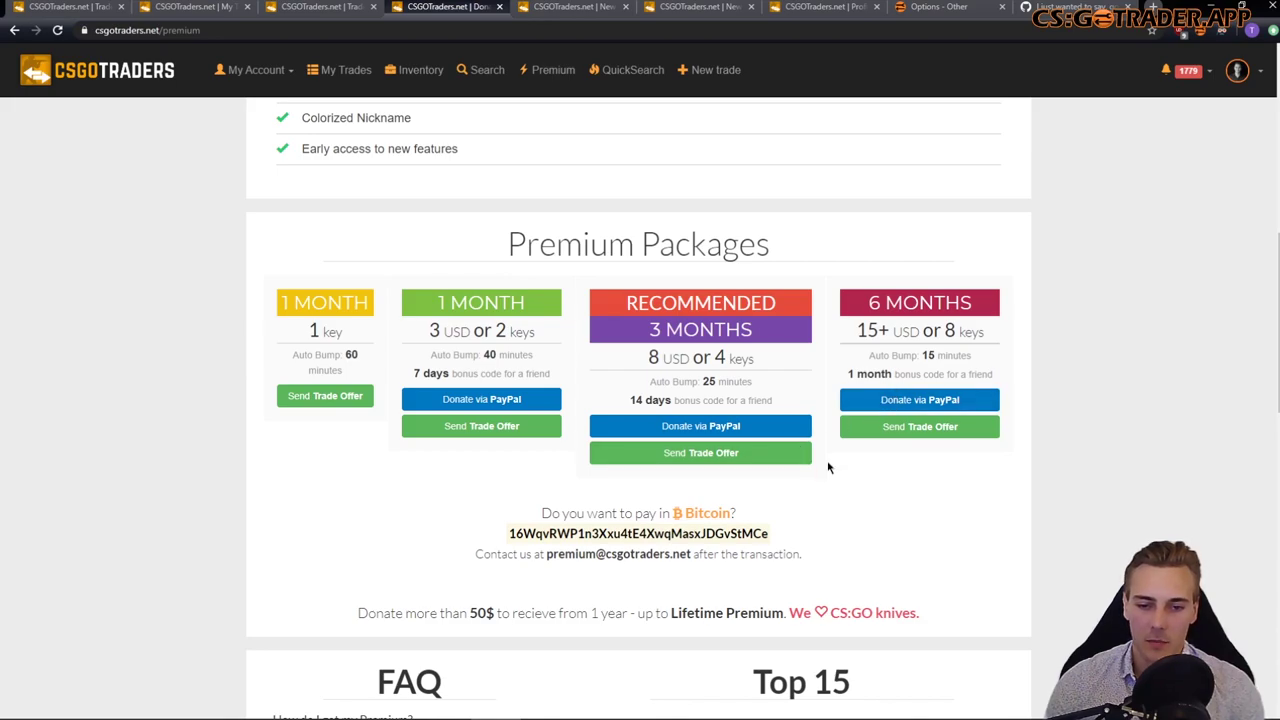
scroll(827, 480, up, 5)
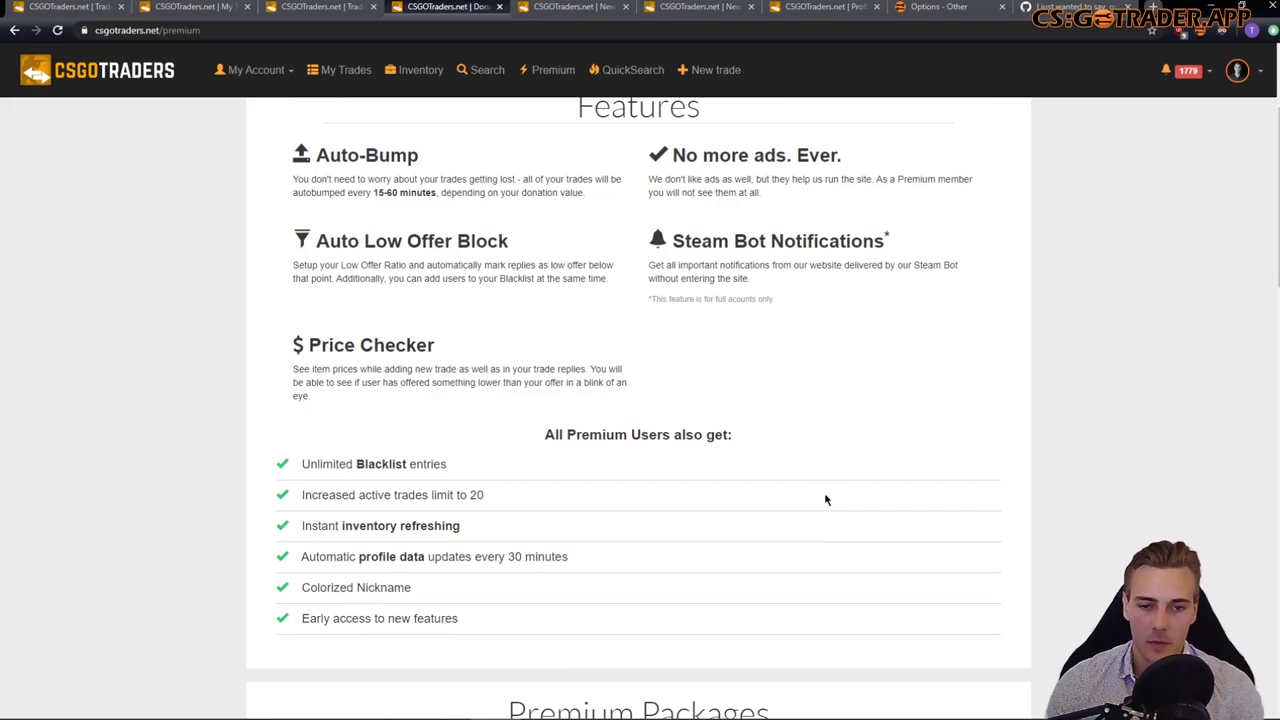
scroll(824, 499, down, 4)
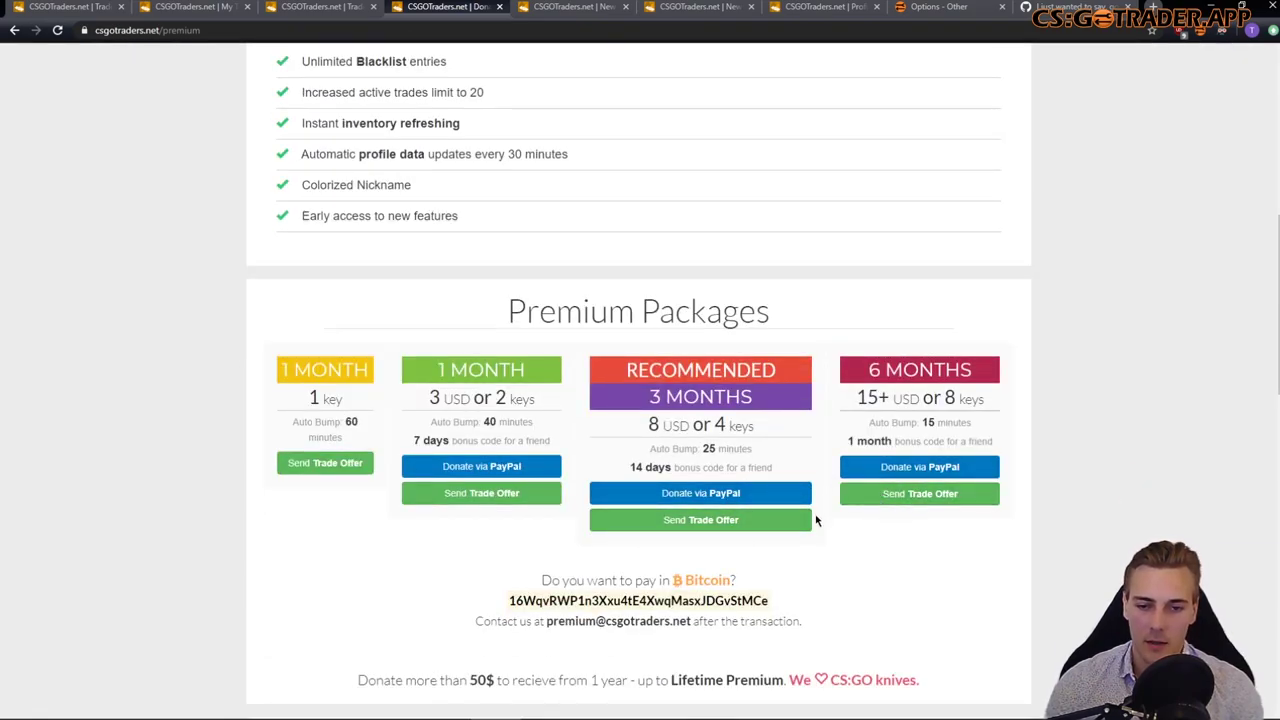
scroll(818, 512, up, 3)
scroll(820, 505, down, 3)
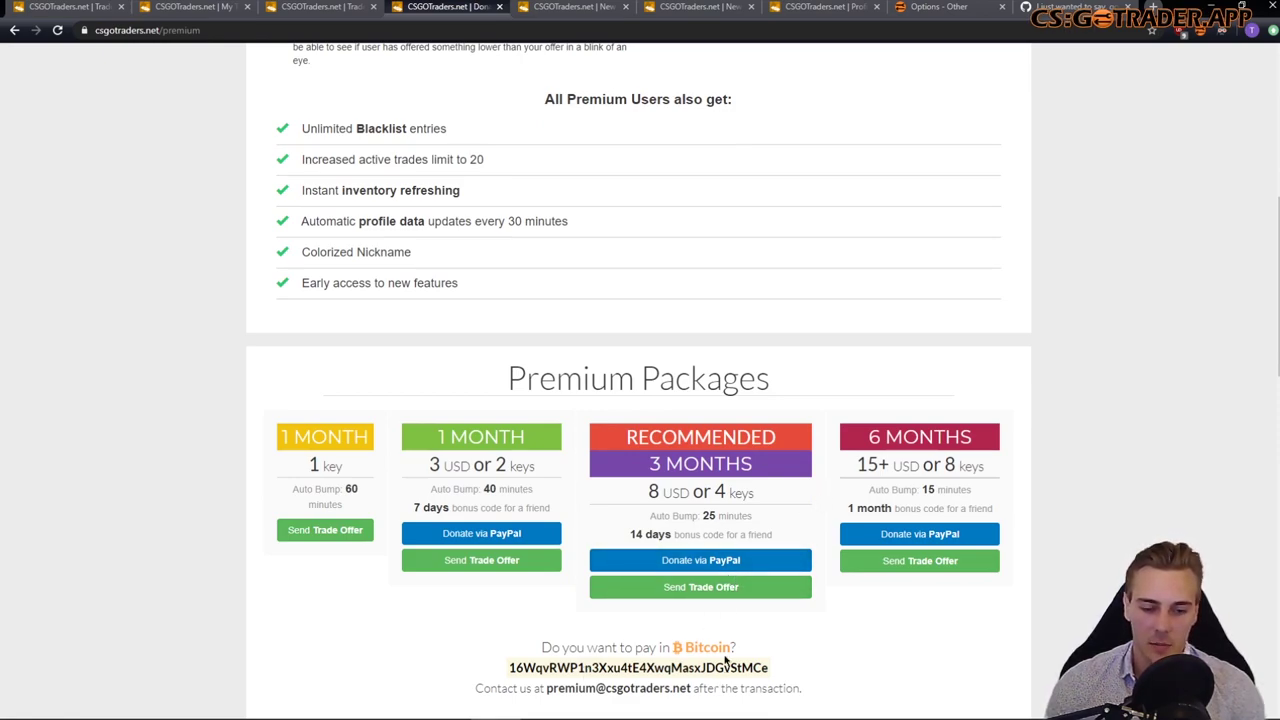
scroll(644, 546, up, 2)
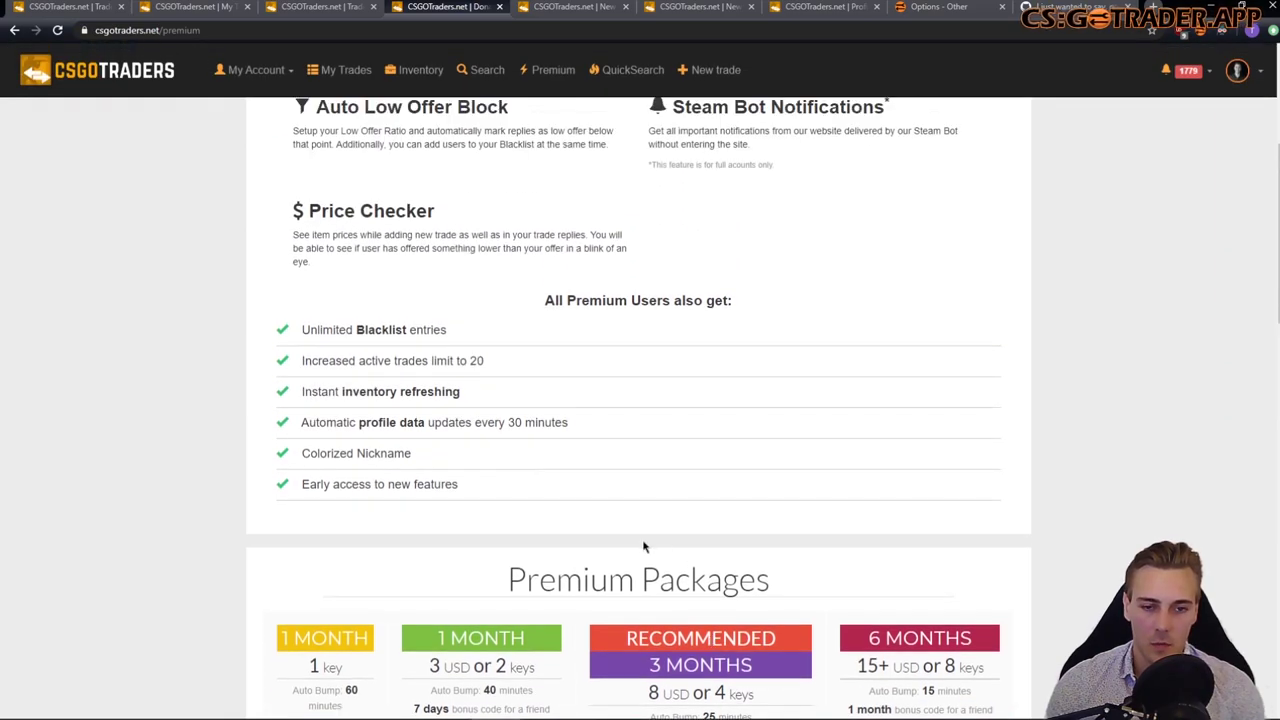
scroll(635, 515, up, 3)
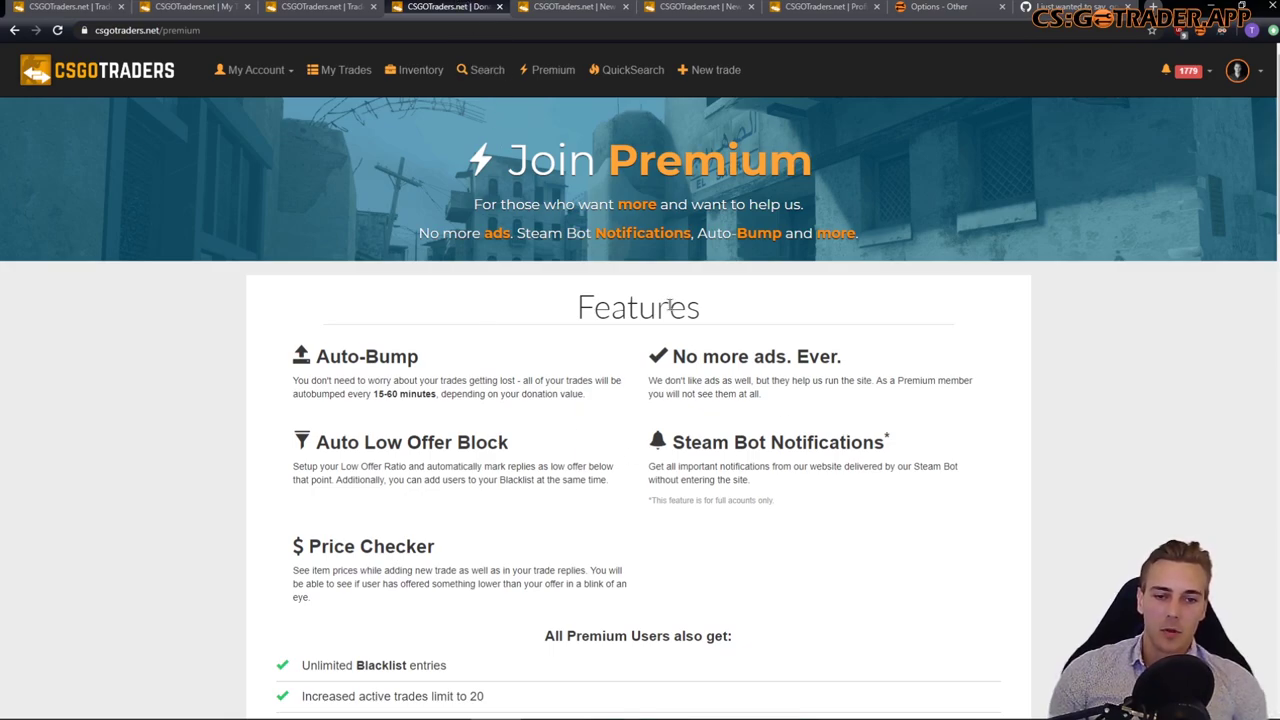
drag(310, 357, 385, 376)
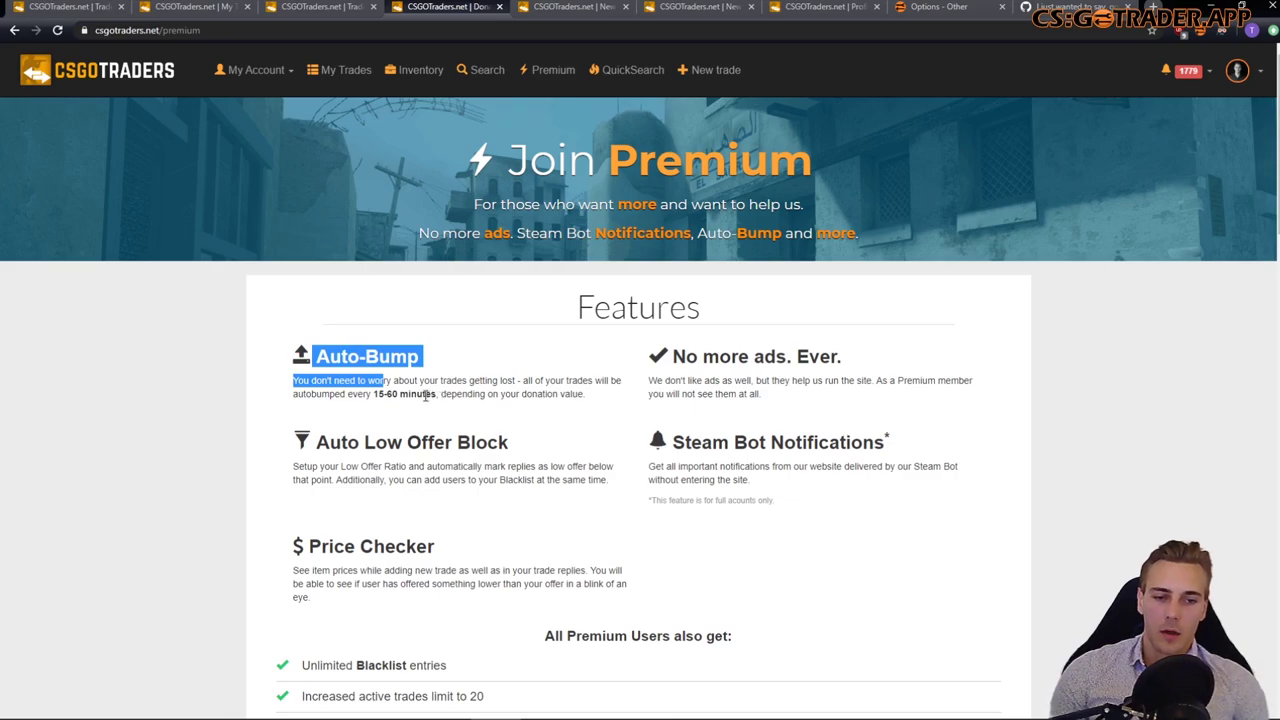
Step: Close the Premium tab, landing on the trade #1572063 page
scroll(461, 418, down, 6)
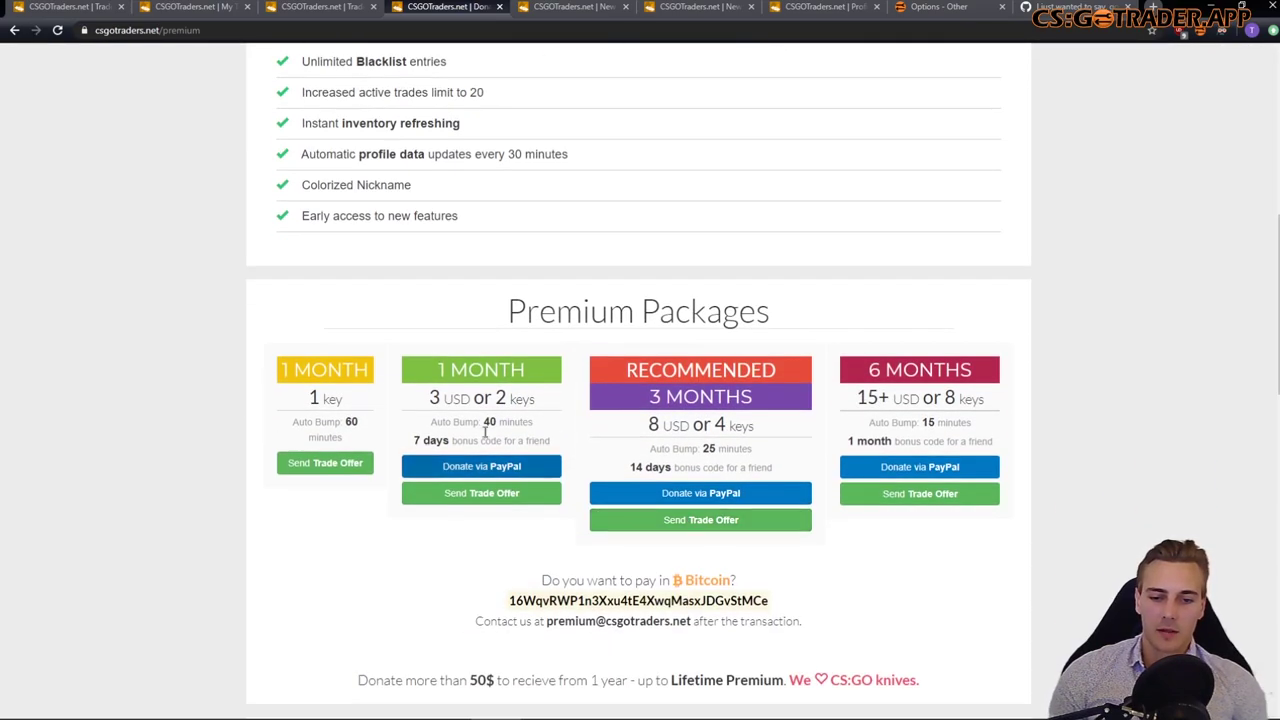
scroll(478, 465, up, 6)
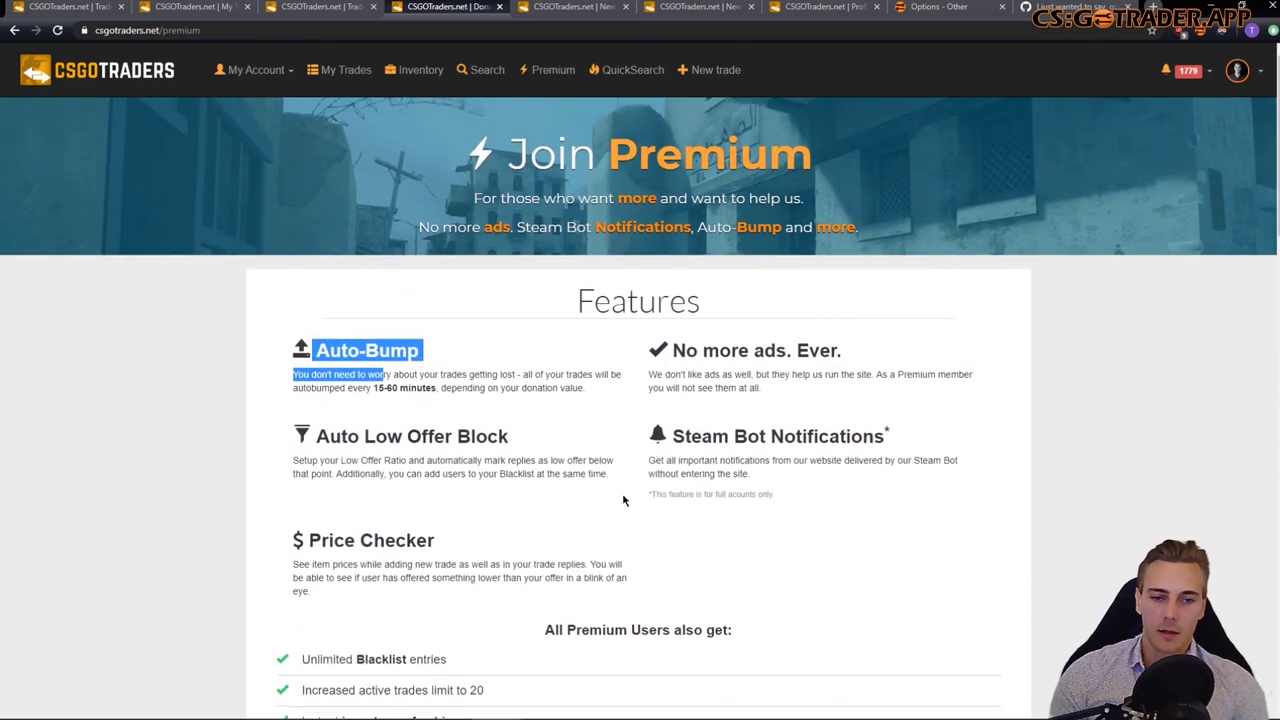
scroll(529, 491, down, 3)
drag(484, 428, 436, 428)
scroll(542, 486, up, 3)
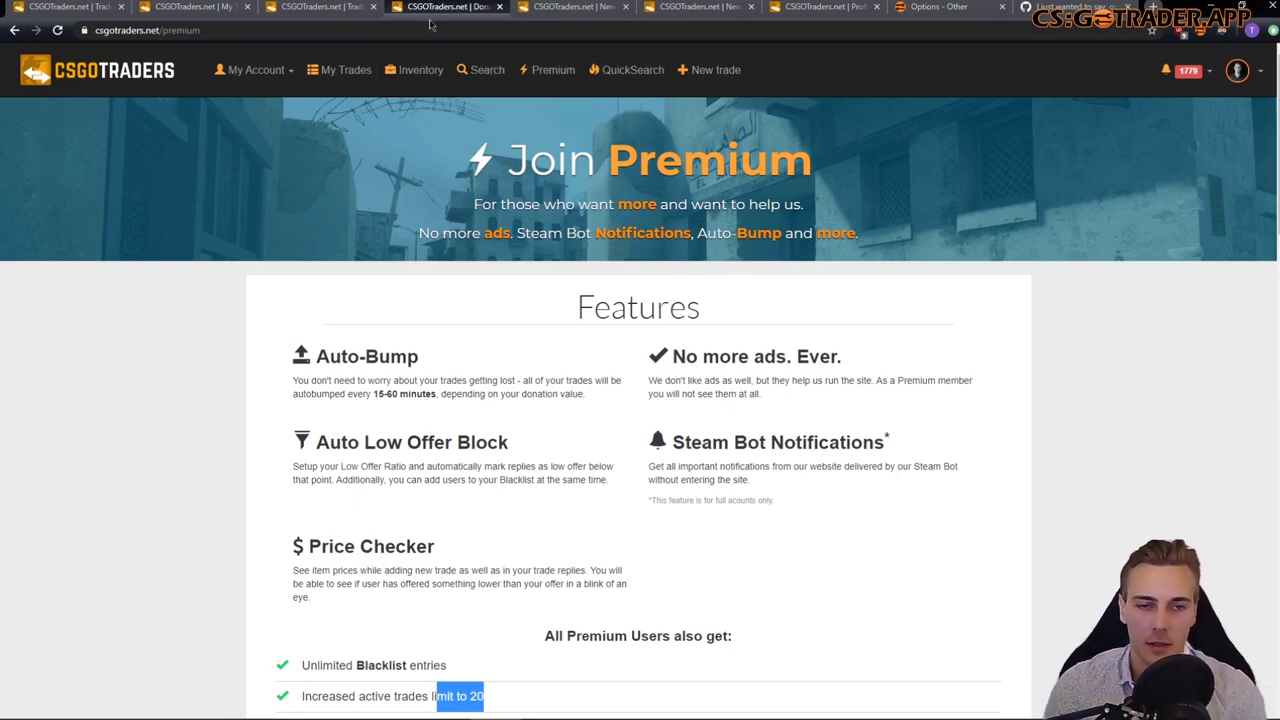
key(ctrl+w)
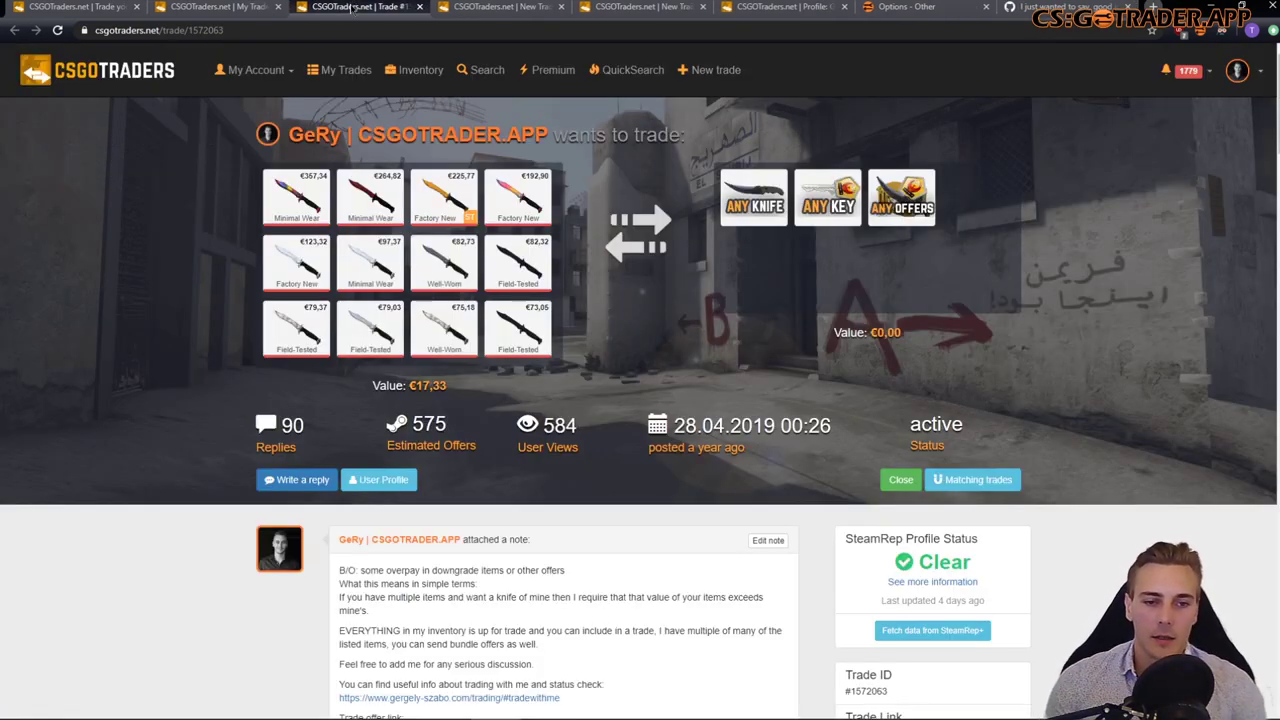
Step: Check My Trades, then highlight the posting date on the trade #1572063 page
click(226, 8)
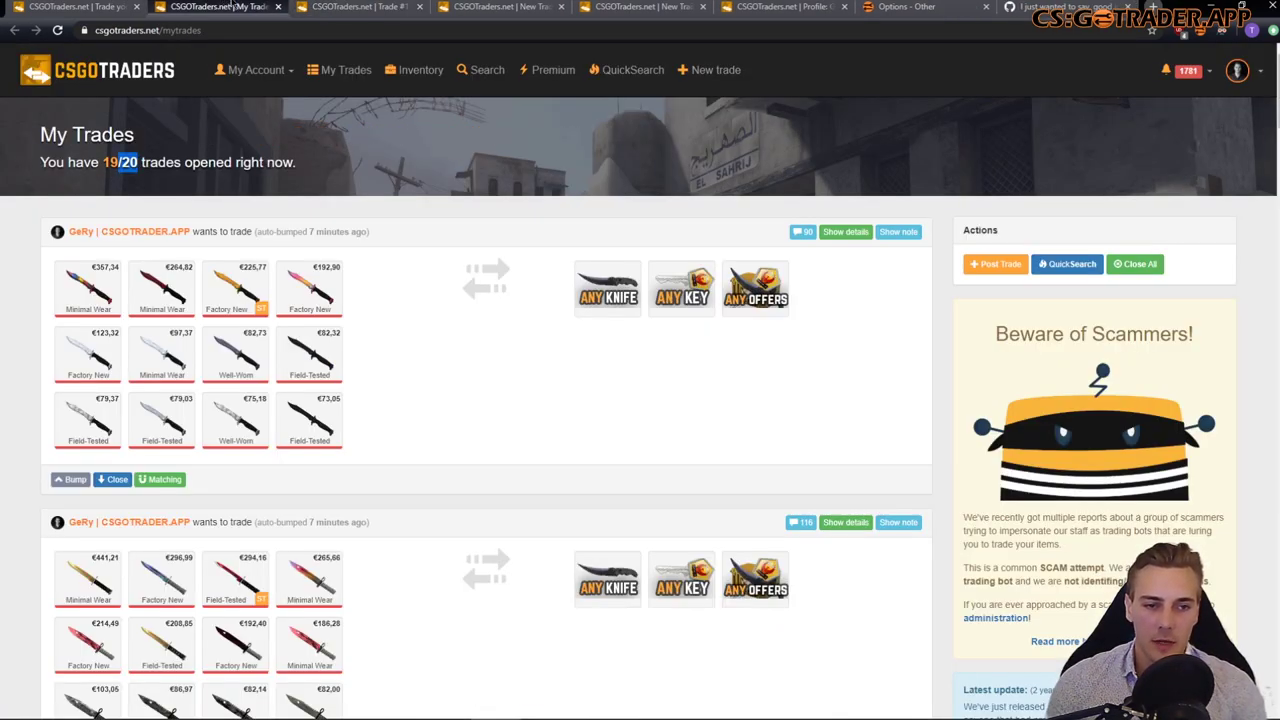
click(355, 6)
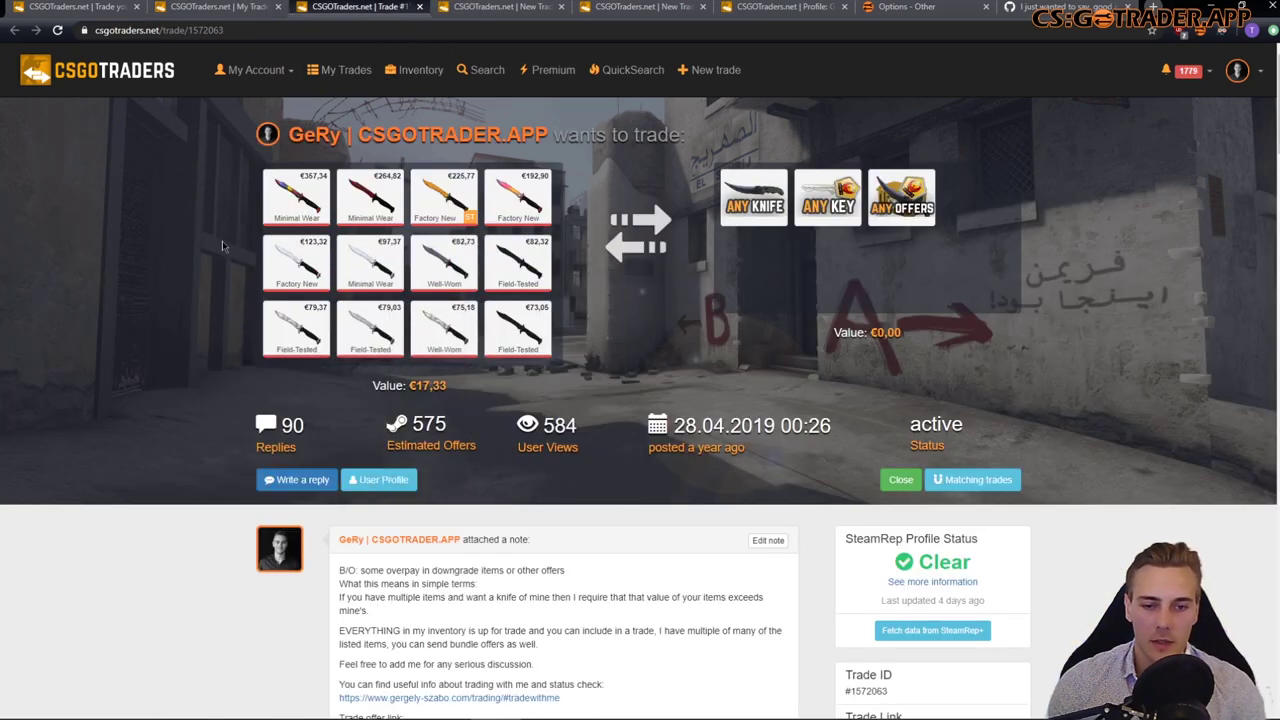
mouse_move(756, 425)
mouse_down()
mouse_move(678, 426)
mouse_move(774, 425)
mouse_up()
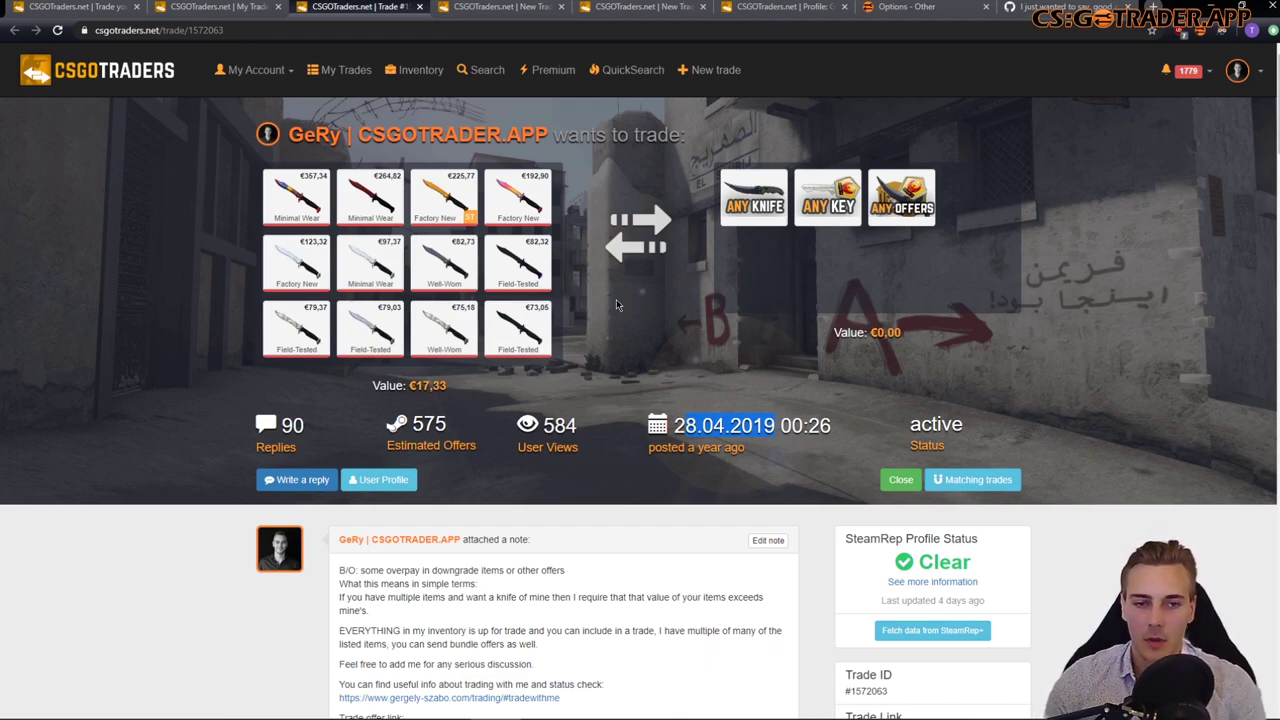
Step: Move through My Trades and trade #1572063 to the Post a new trade tab
click(253, 6)
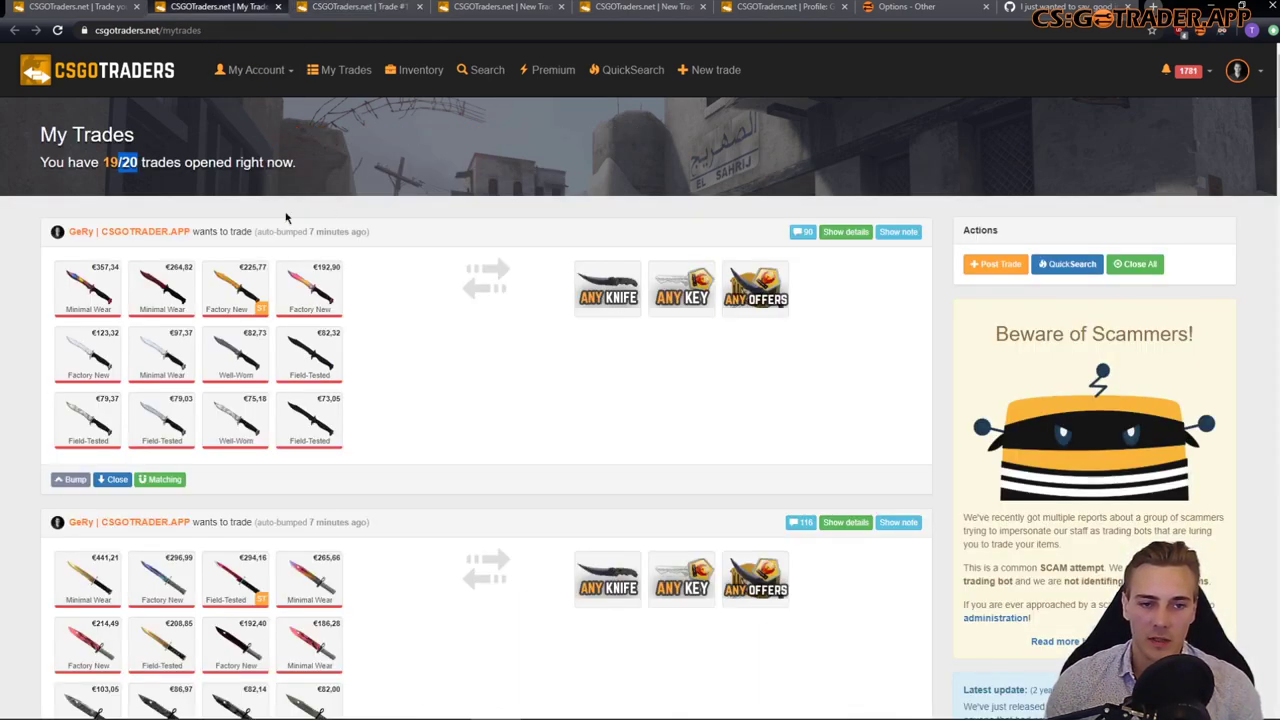
click(358, 5)
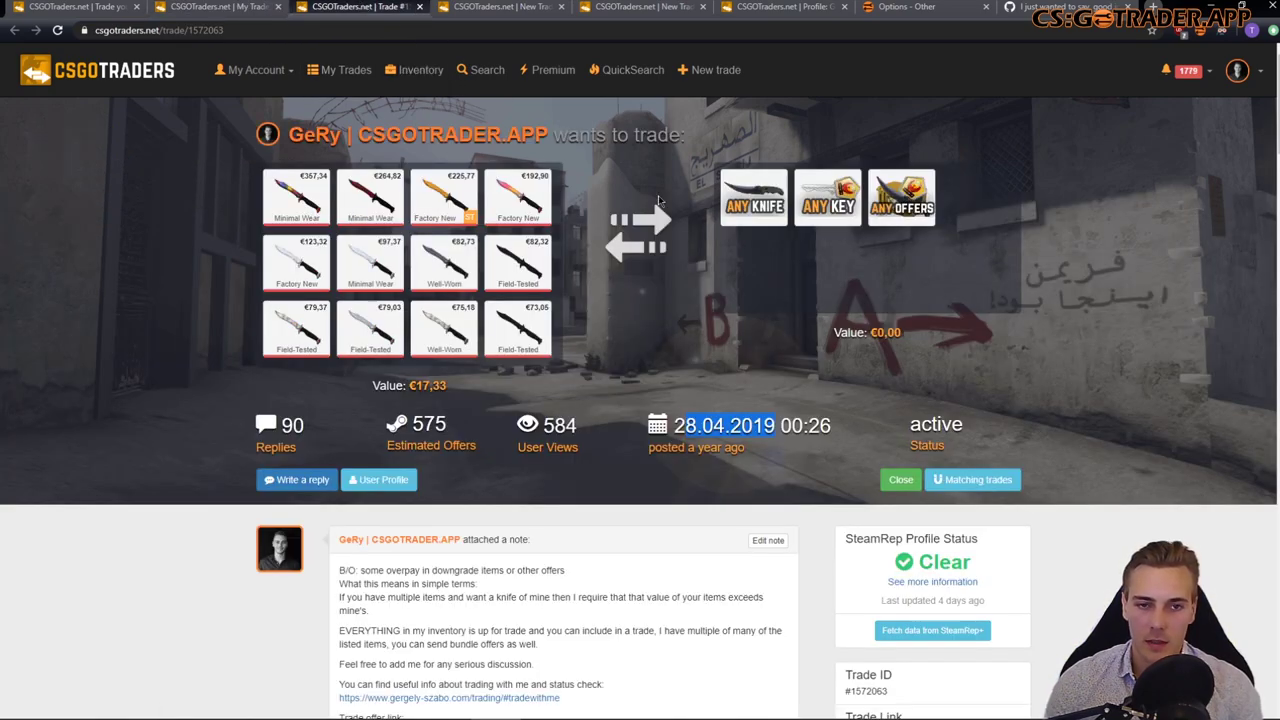
click(656, 6)
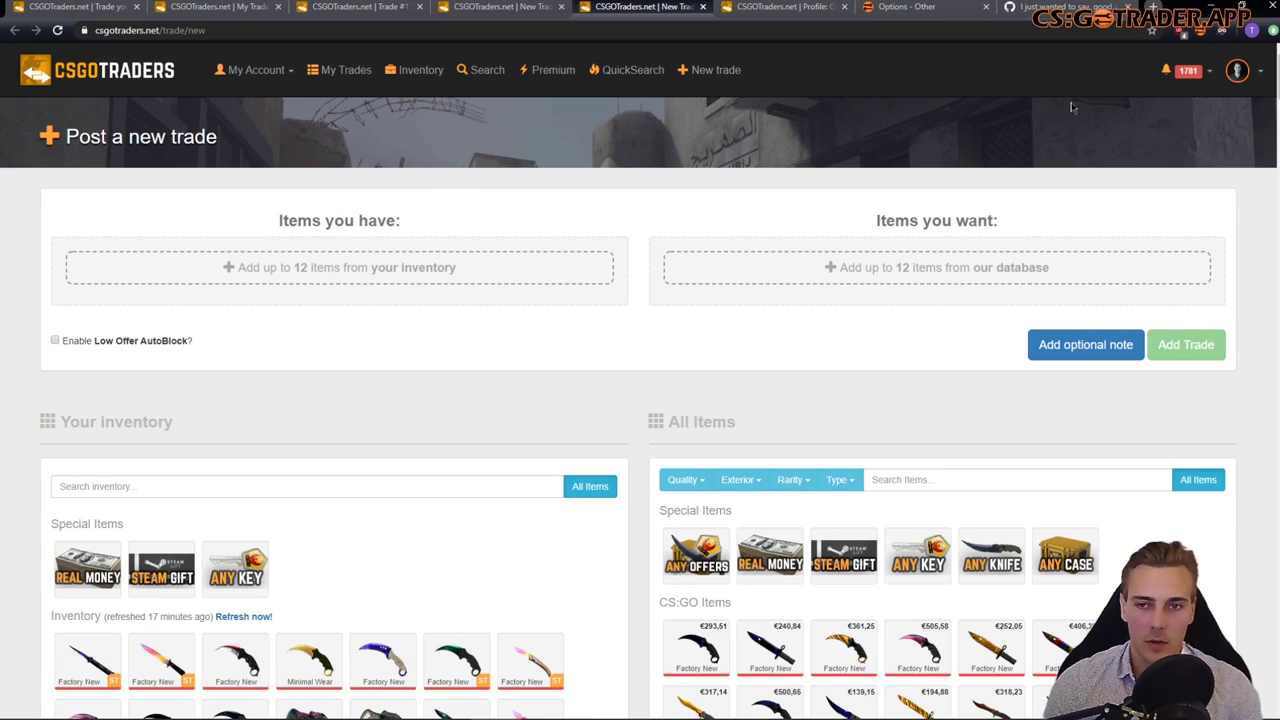
click(1153, 7)
text(12*)
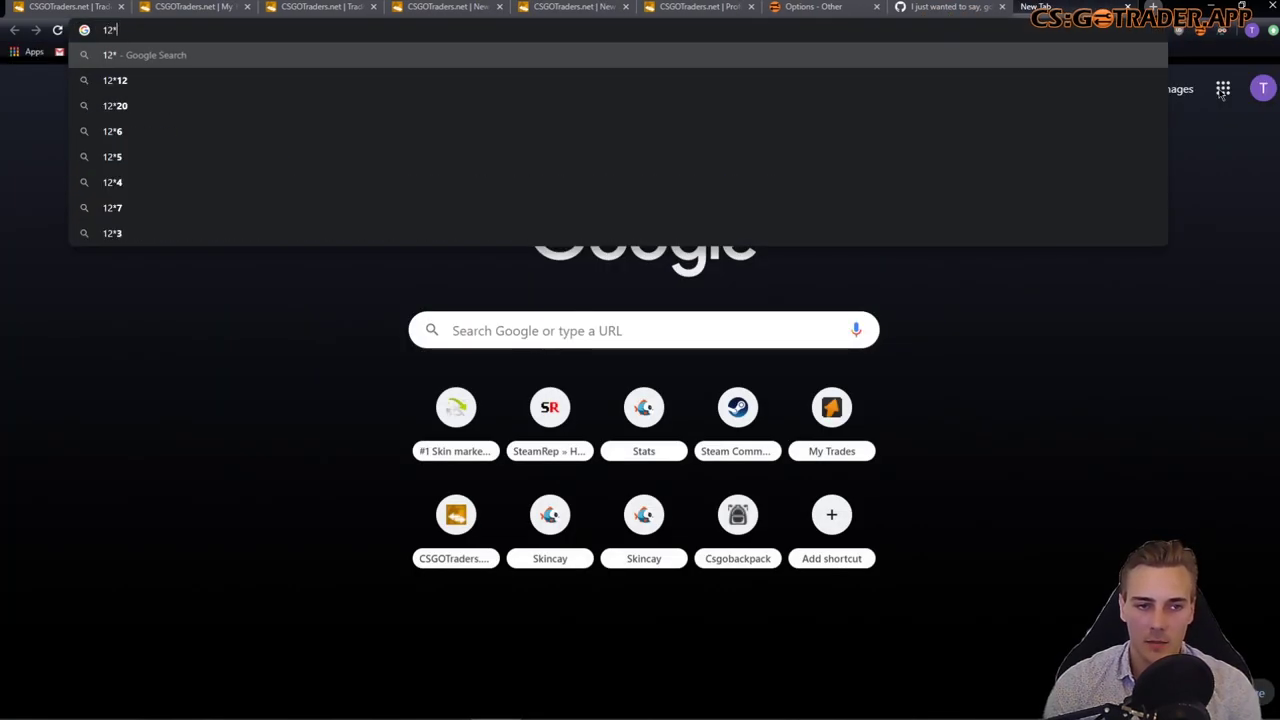
text(20)
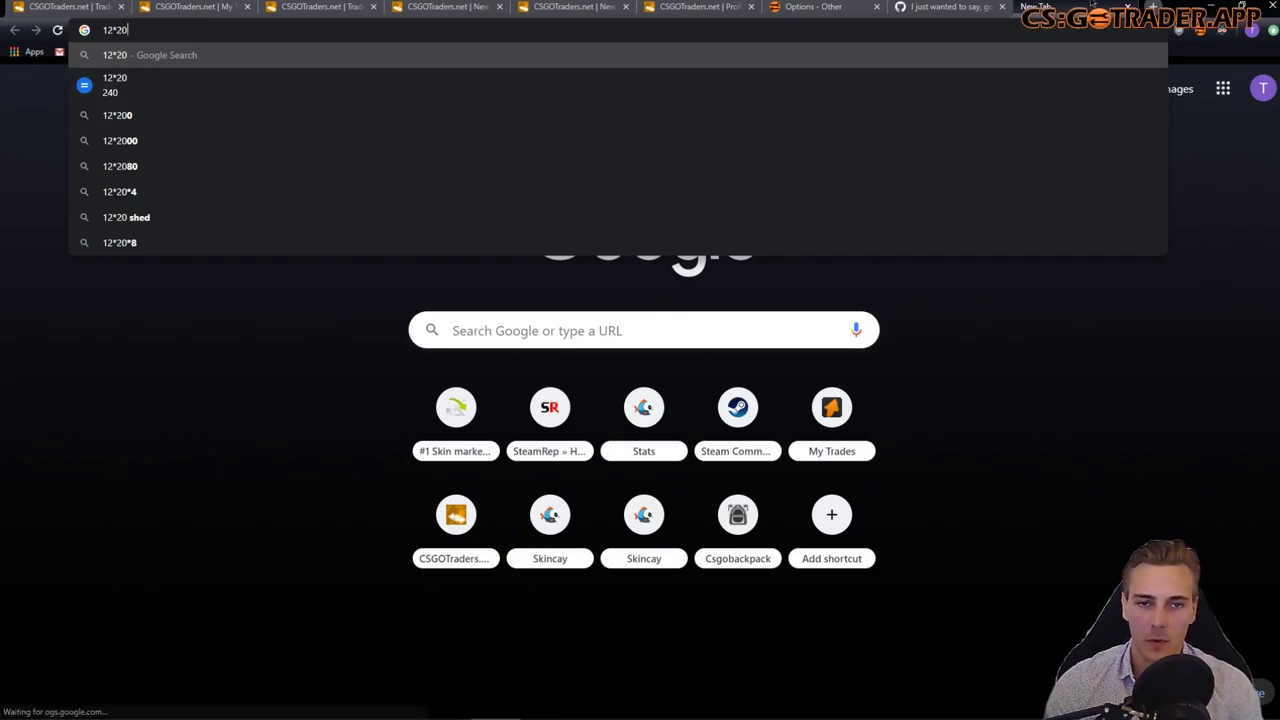
key(ctrl+w)
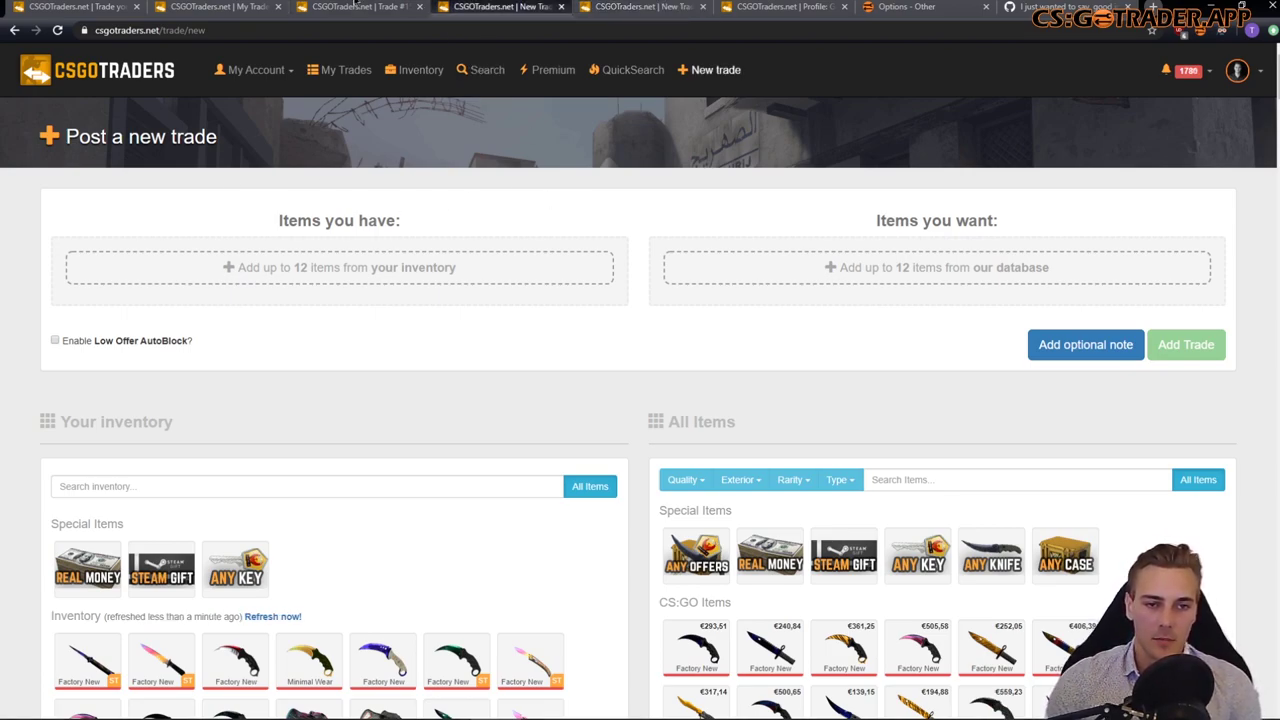
Step: Look over trade #1572063 and the My Trades list, then return to the new trade form
click(335, 10)
key(ctrl+shift+Tab)
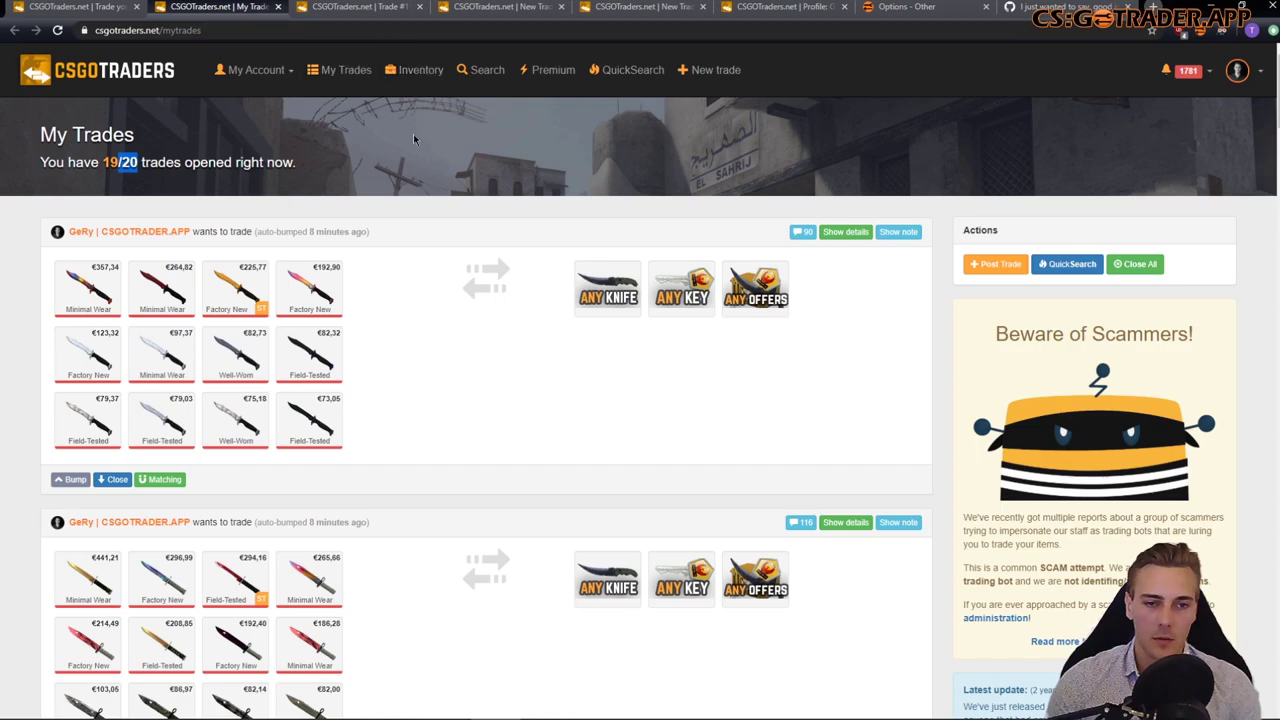
click(164, 179)
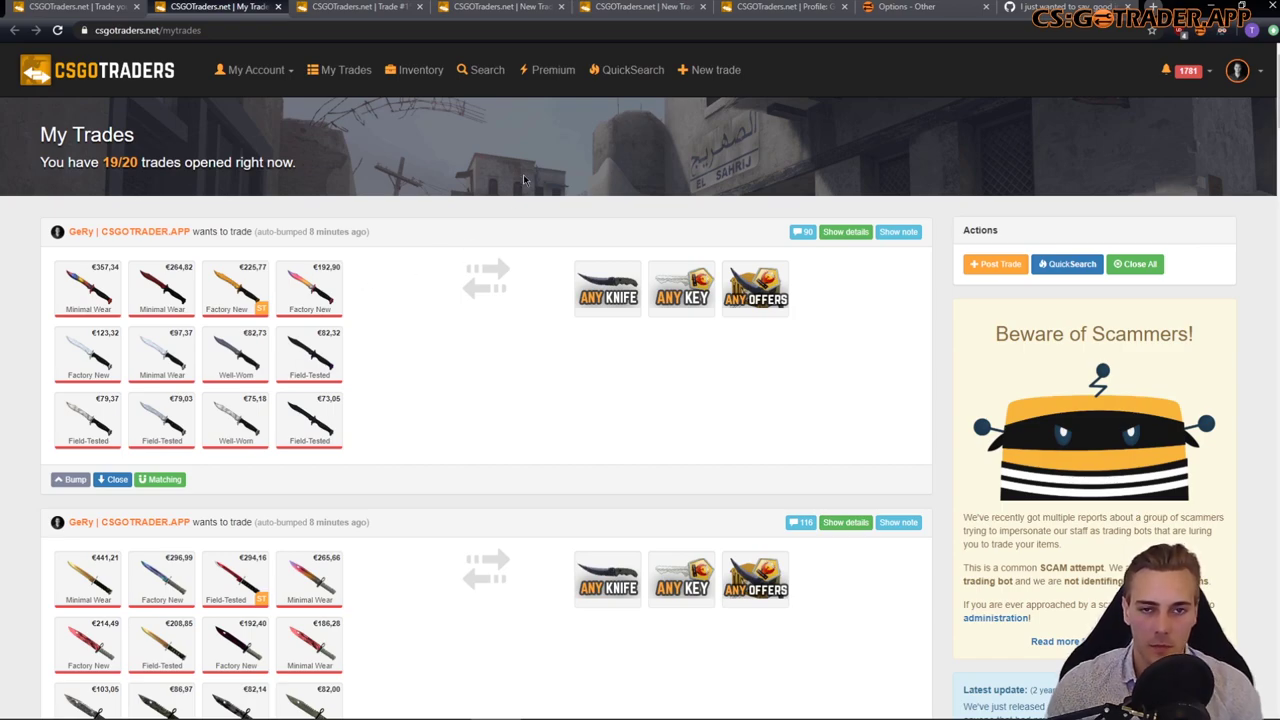
click(653, 6)
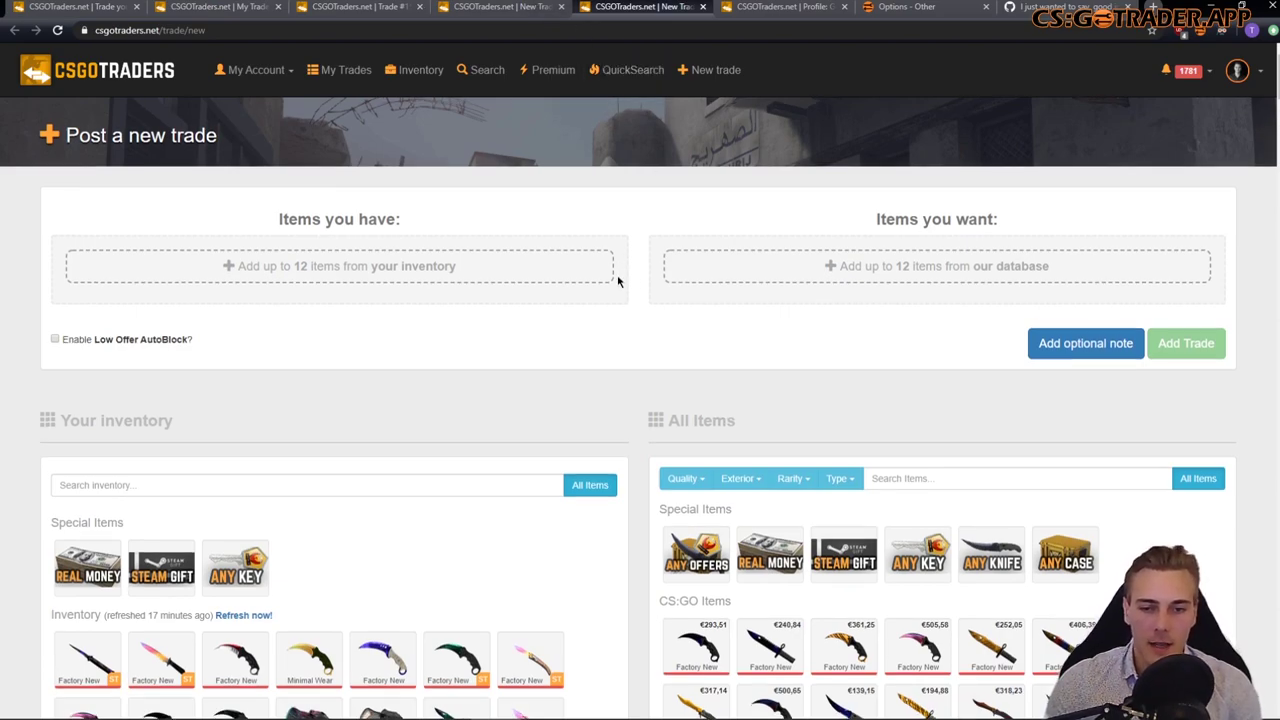
scroll(617, 280, down, 2)
scroll(617, 280, down, 2)
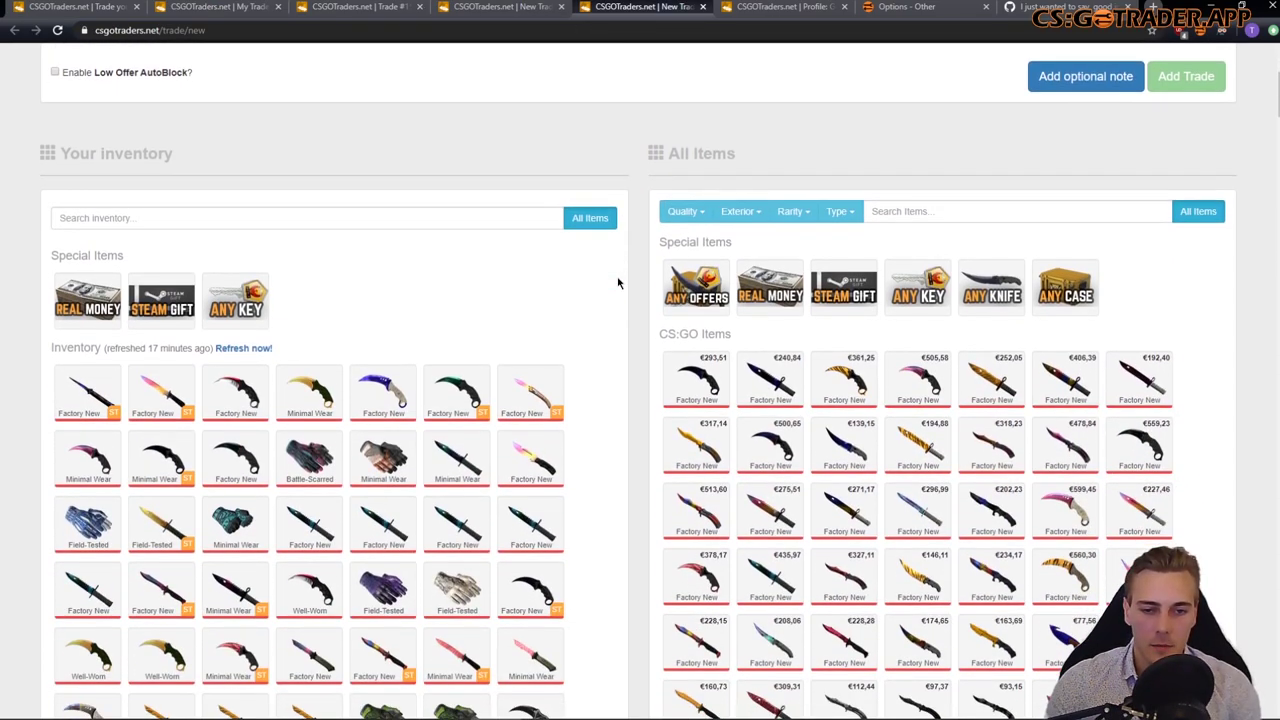
scroll(619, 300, up, 4)
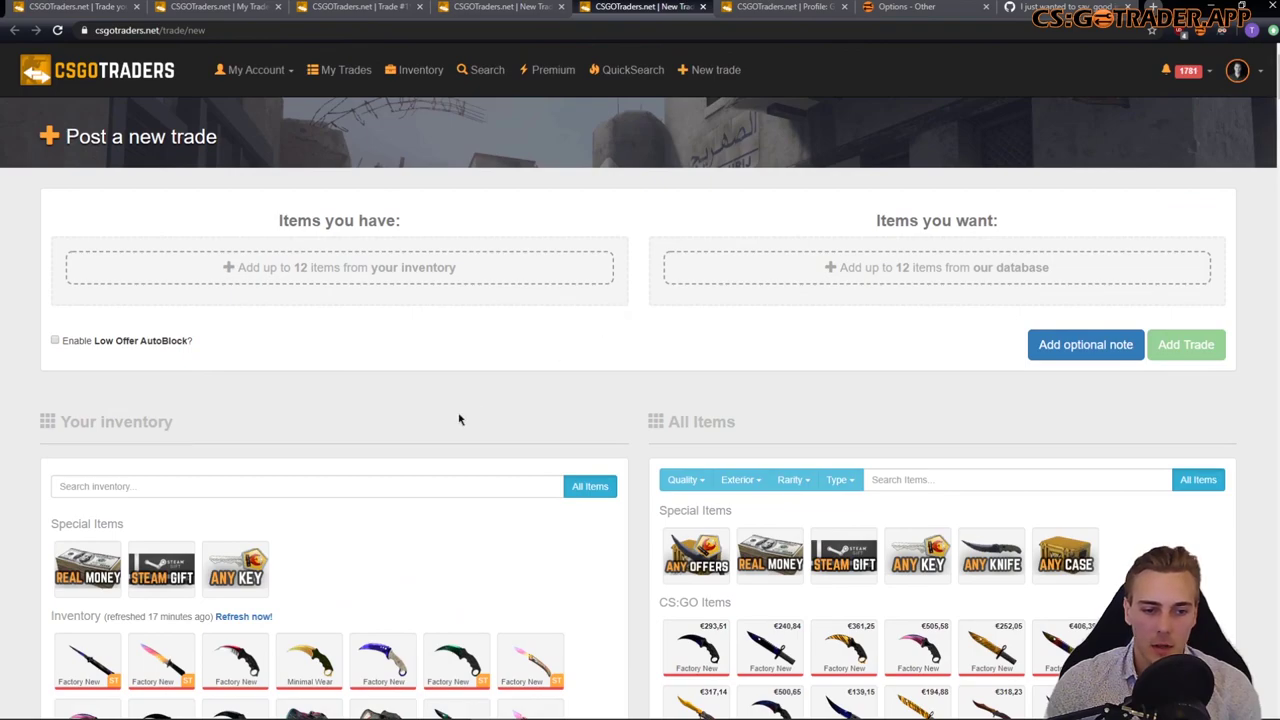
Step: Search the inventory for 'karambi' to list the Karambit knives
click(310, 488)
scroll(495, 438, down, 2)
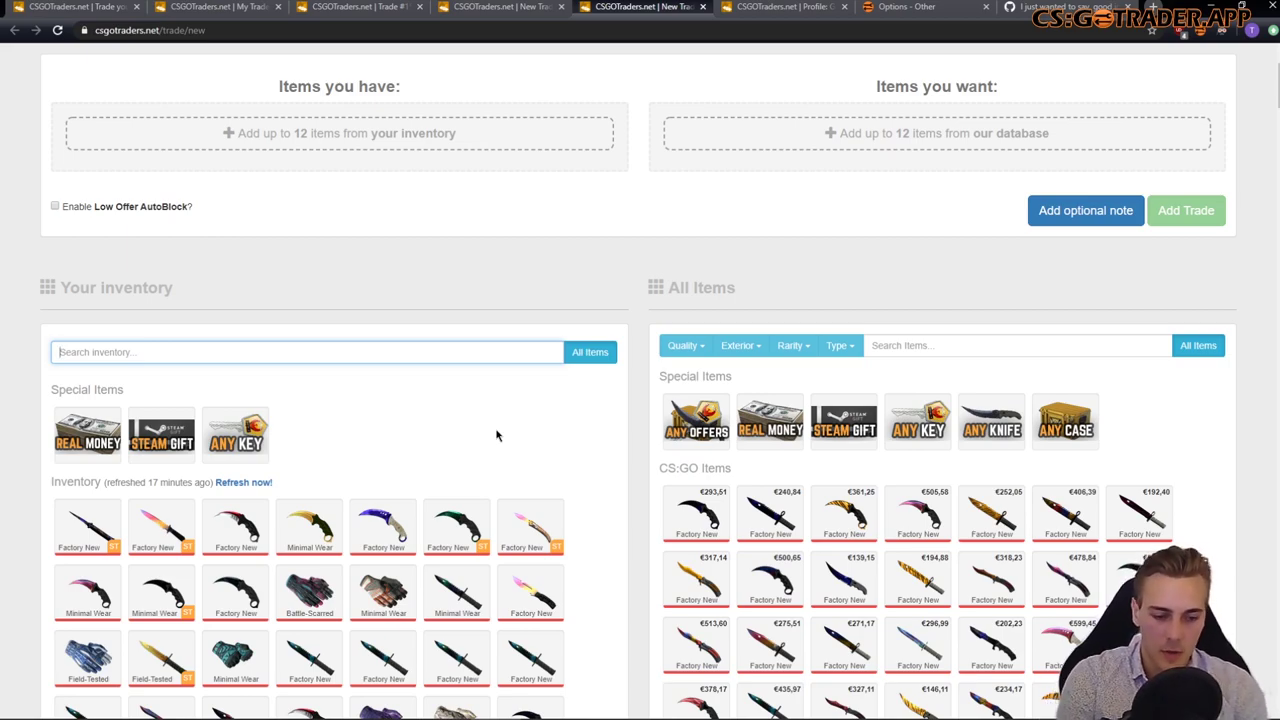
text(karambit)
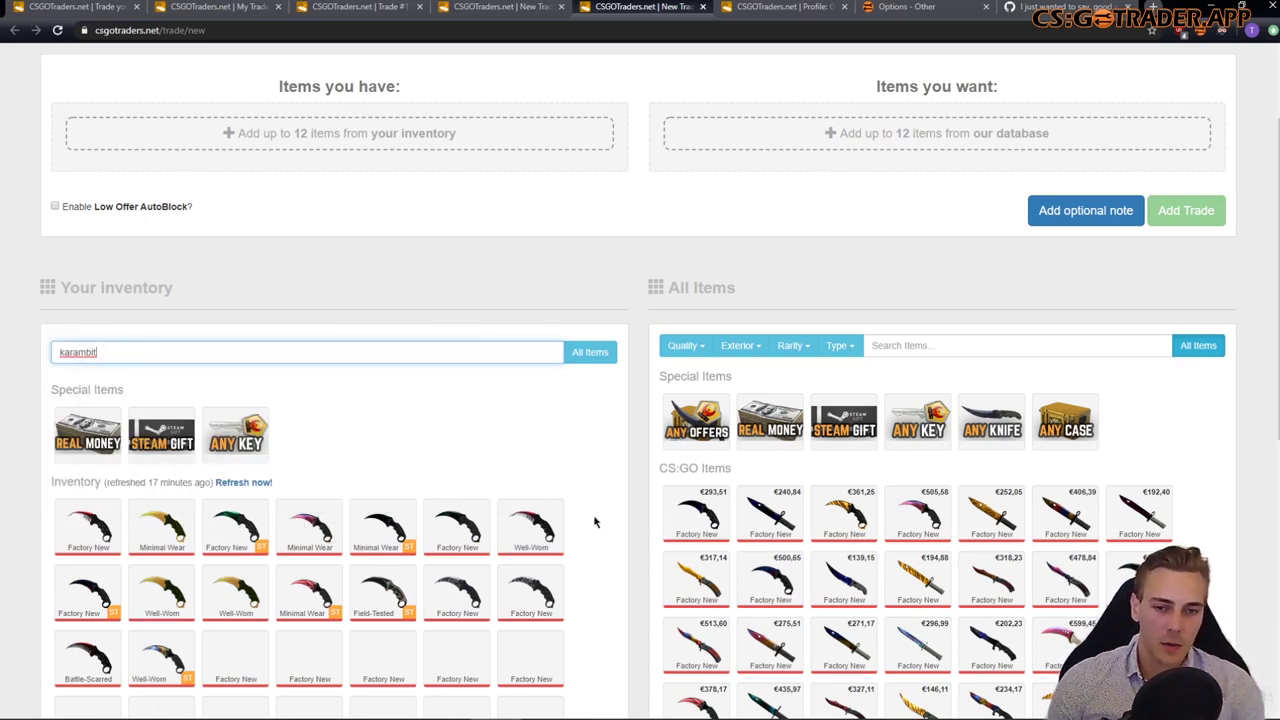
scroll(595, 522, up, 2)
scroll(591, 534, down, 1)
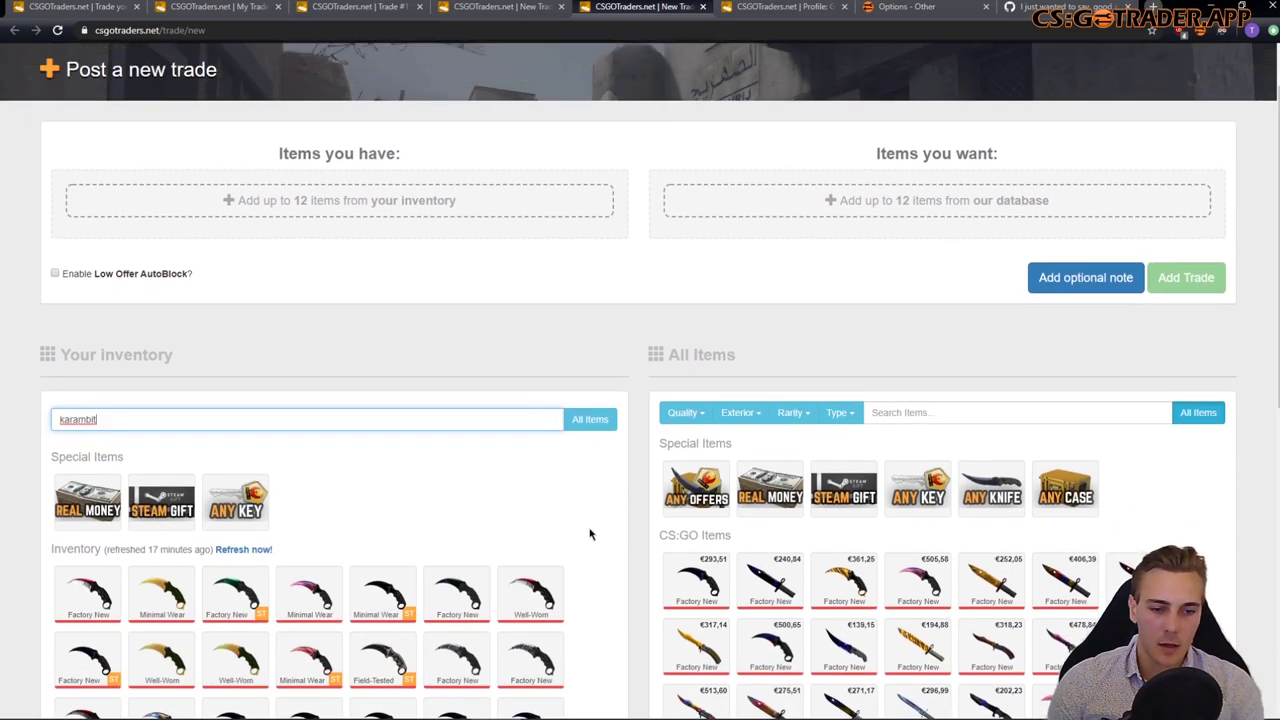
scroll(532, 540, down, 2)
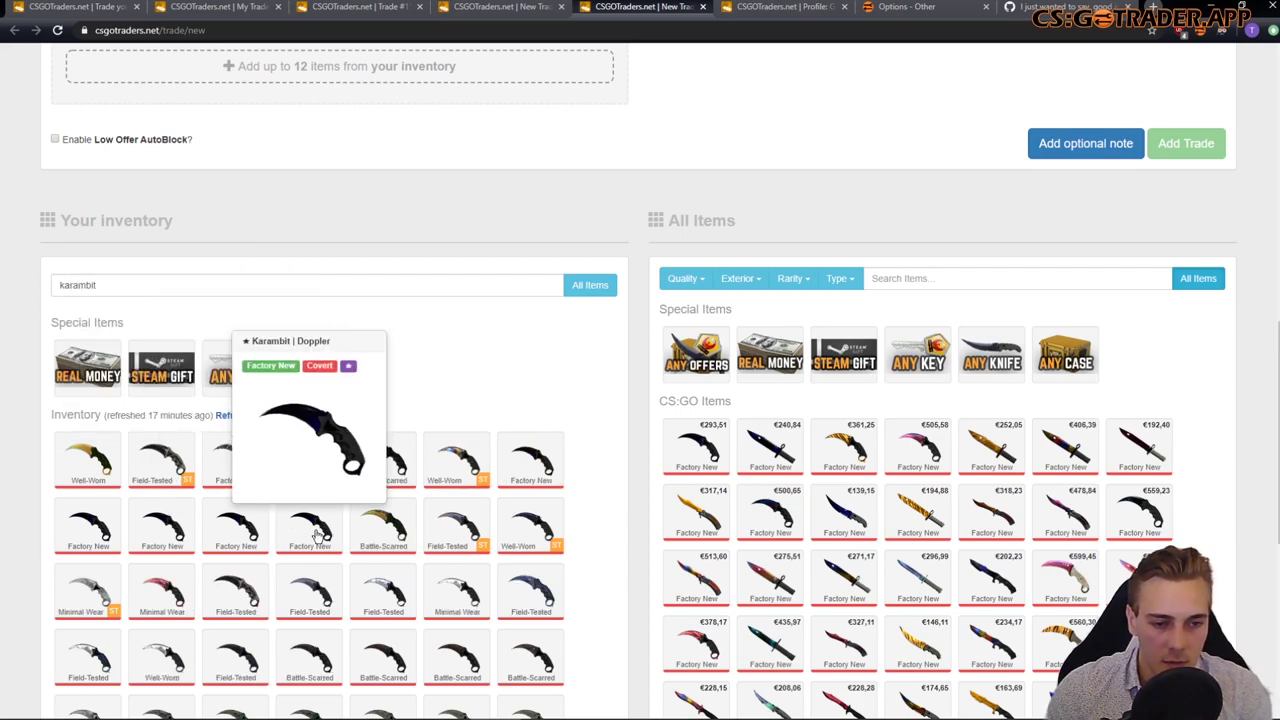
Step: Add twelve Karambit knives, including Karambit | Autotronic and Karambit | Lore, to Items you have
click(66, 468)
scroll(66, 550, up, 3)
scroll(66, 550, down, 3)
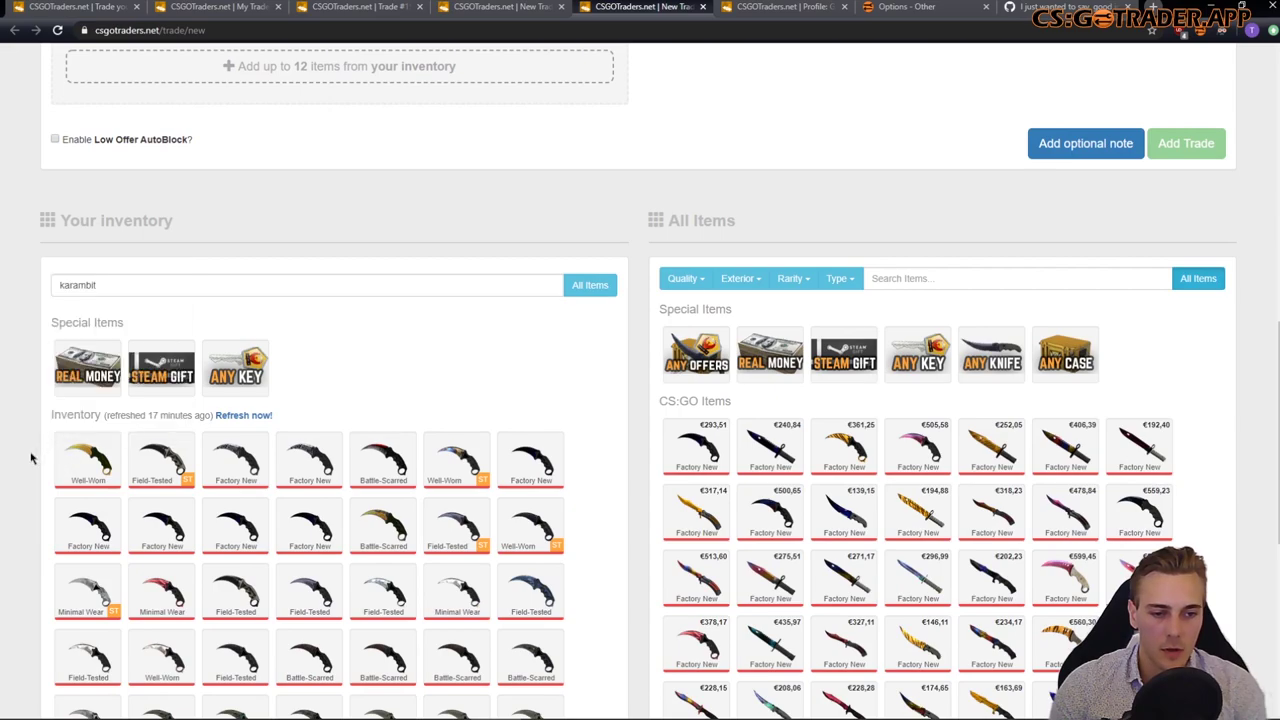
scroll(45, 480, up, 4)
scroll(410, 570, down, 2)
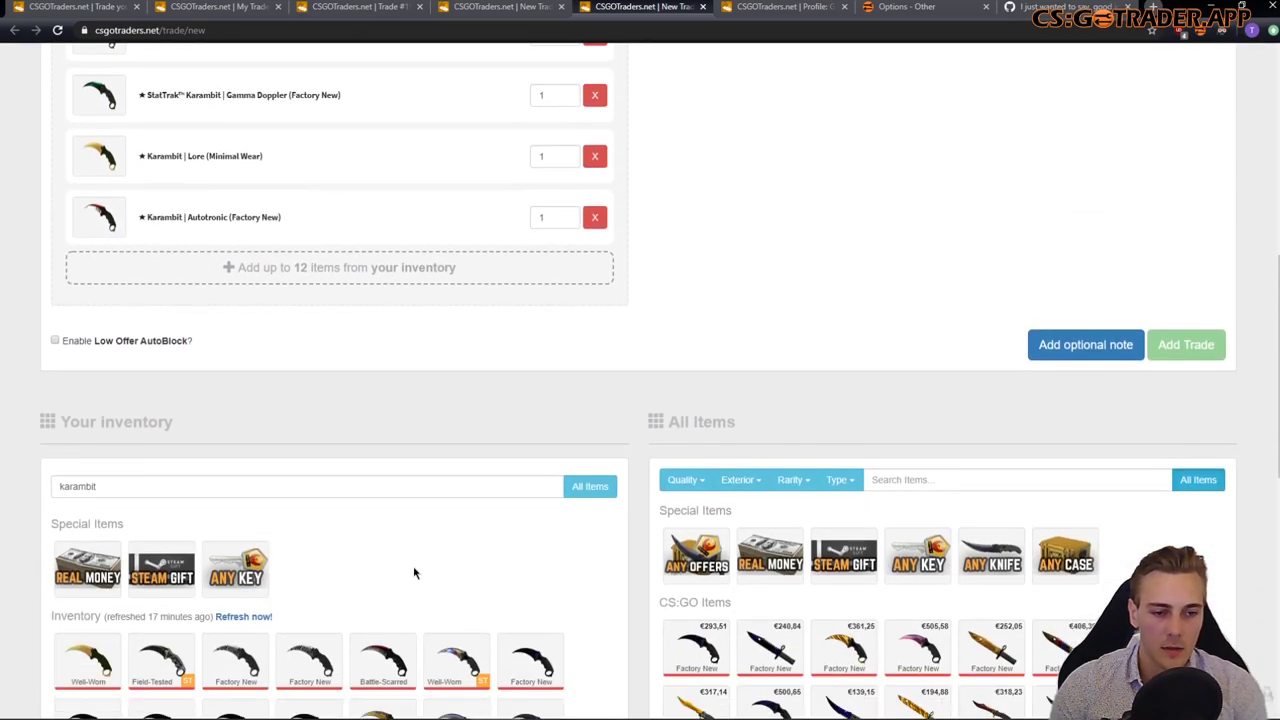
scroll(177, 434, up, 3)
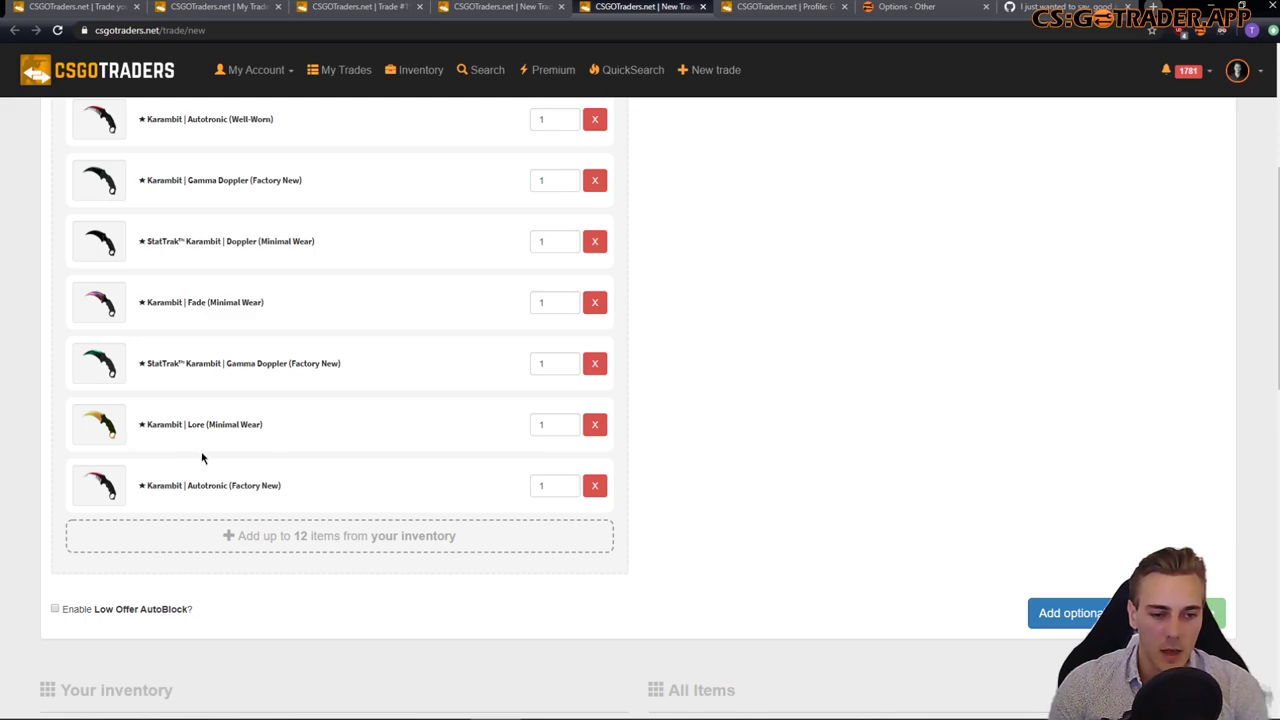
scroll(281, 484, up, 3)
scroll(269, 517, down, 7)
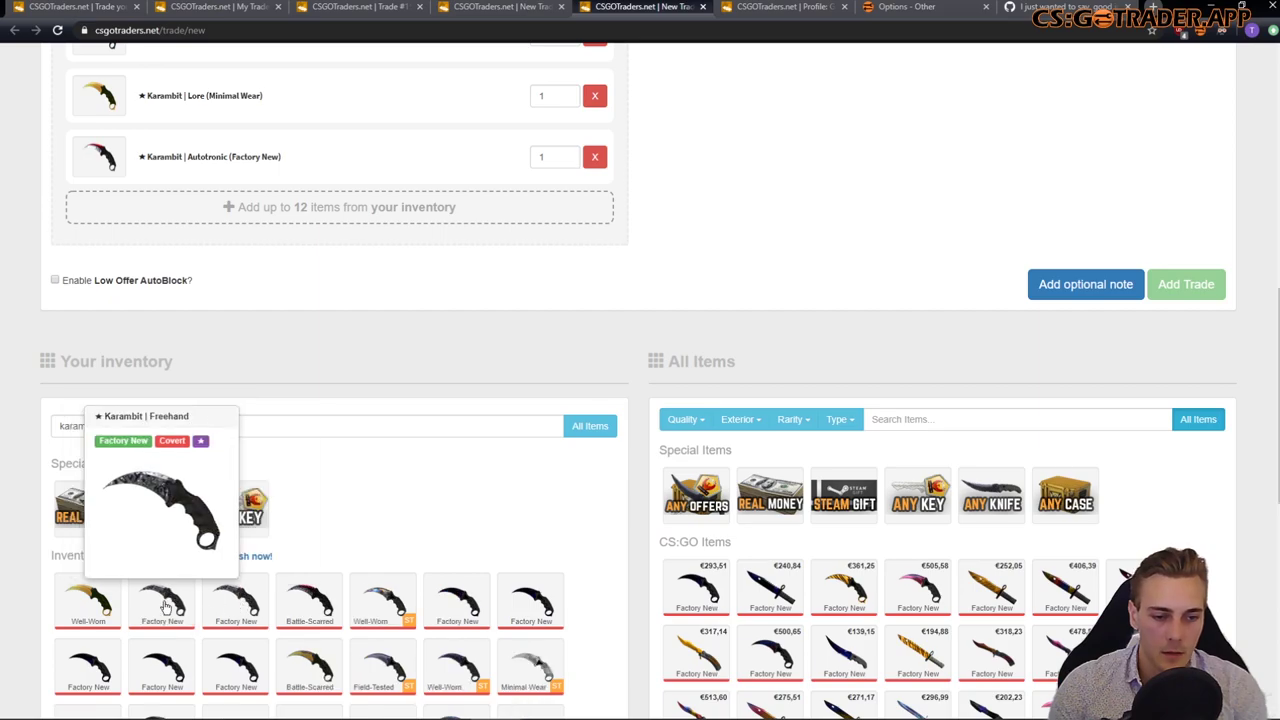
scroll(166, 607, down, 1)
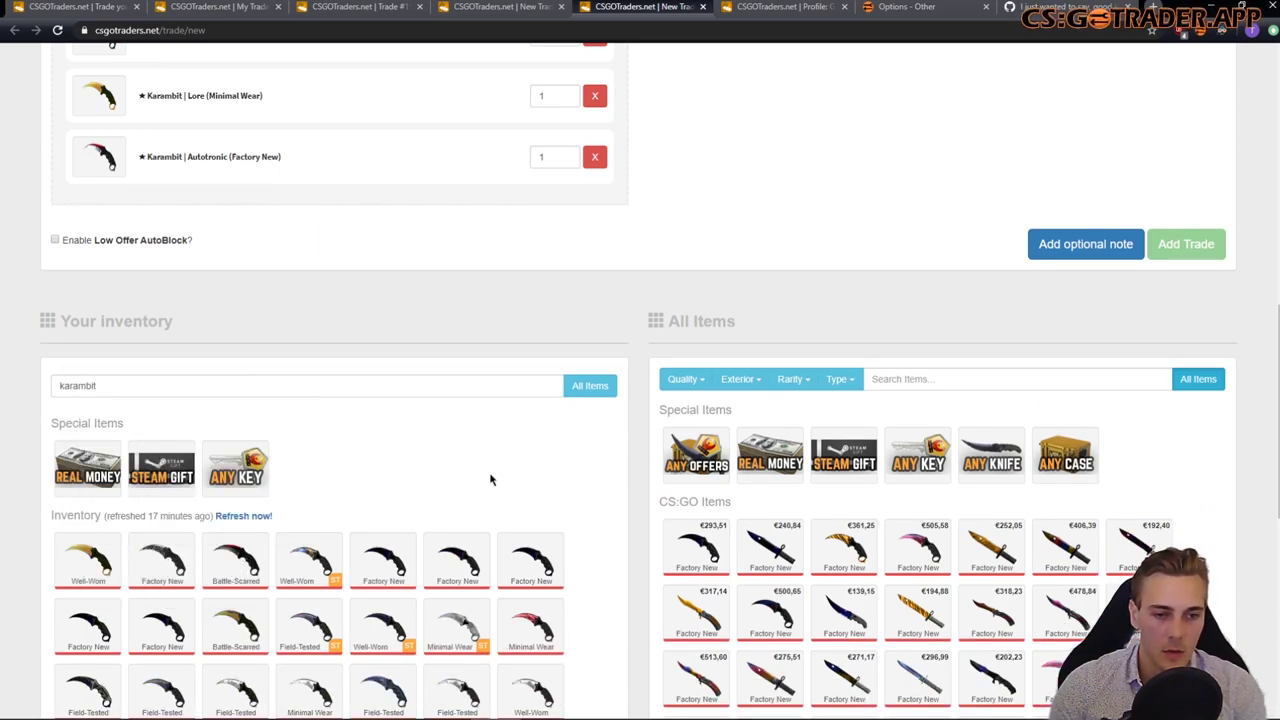
scroll(500, 523, up, 10)
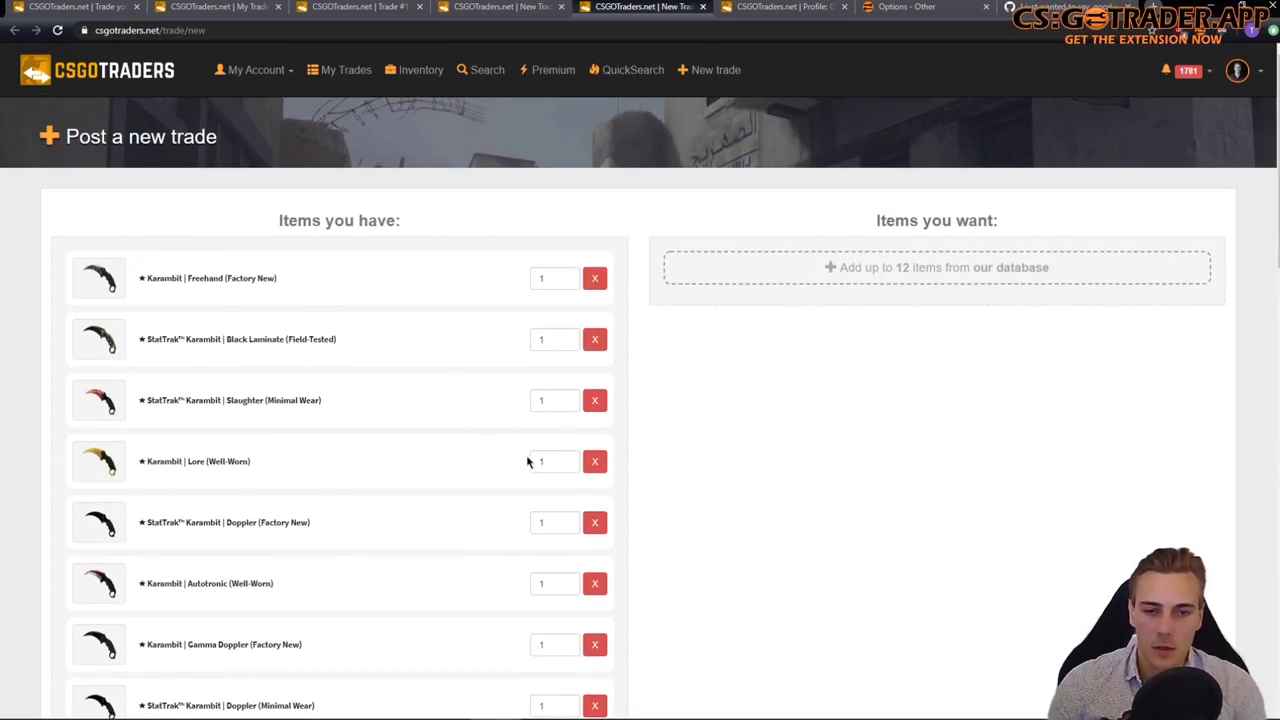
Step: Add Any Offers, Real Money and Any Knife from Special Items to the wanted list
scroll(528, 460, down, 5)
scroll(656, 479, down, 3)
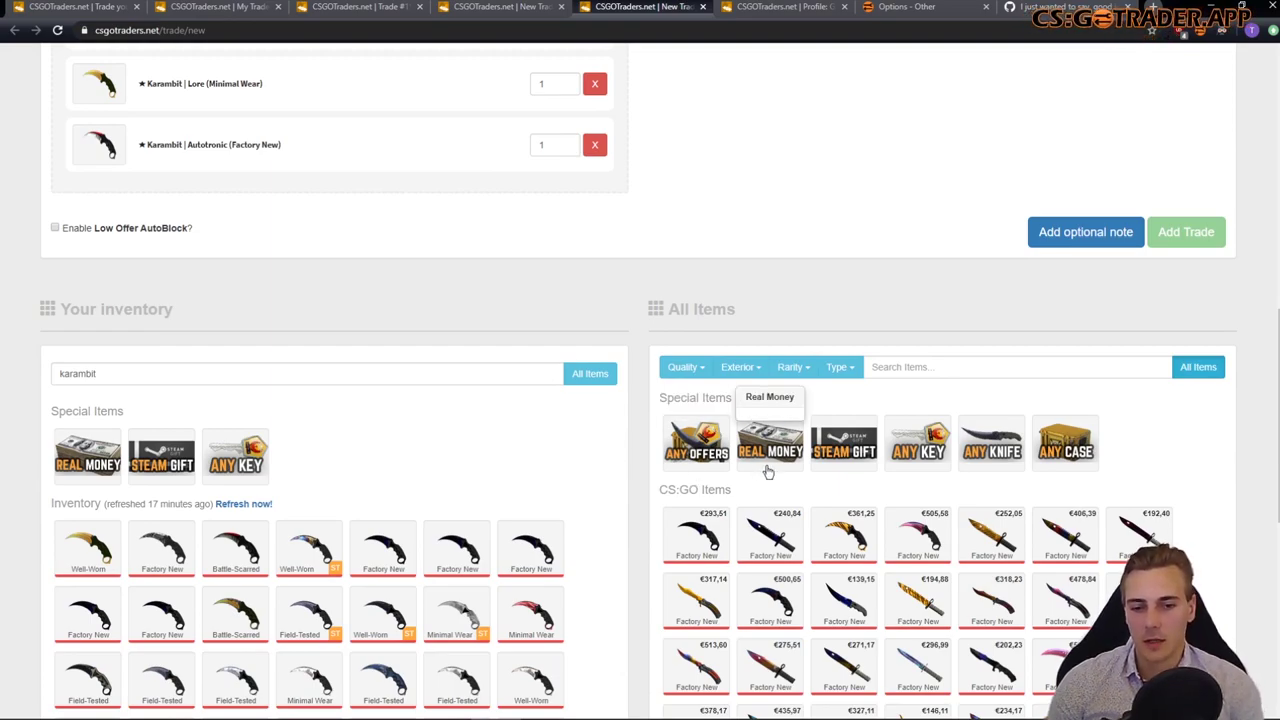
click(718, 449)
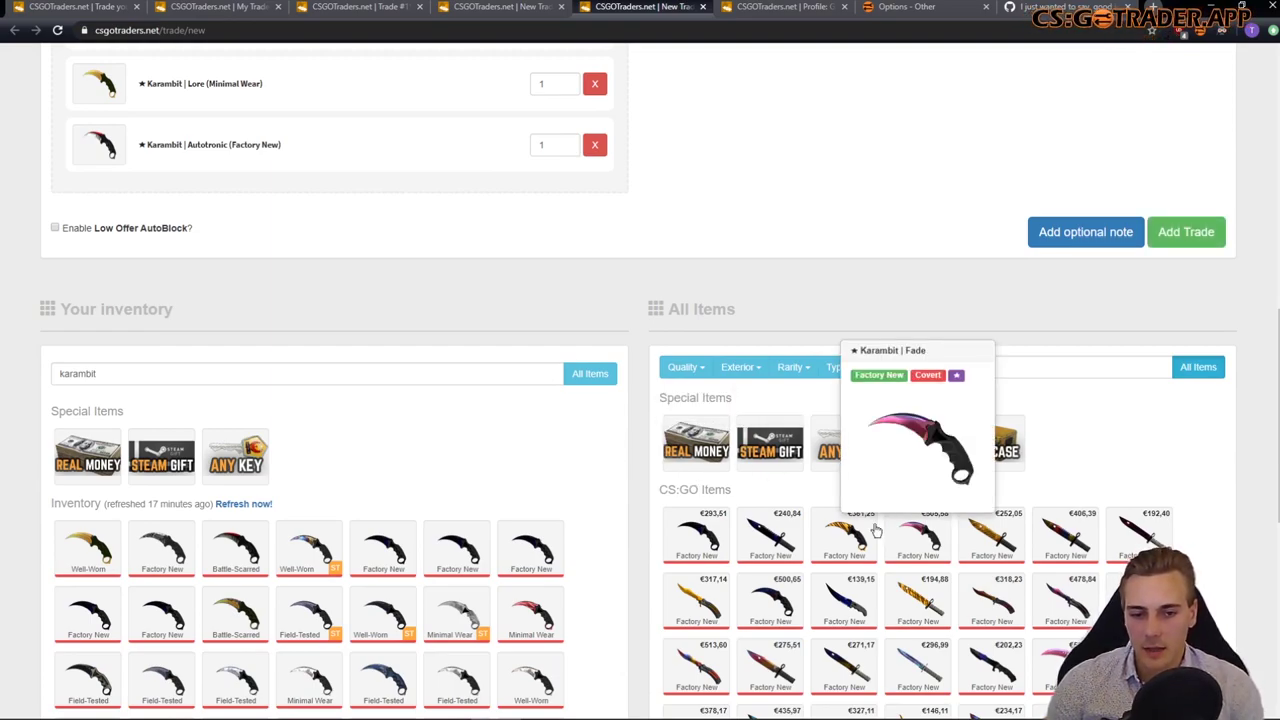
click(684, 452)
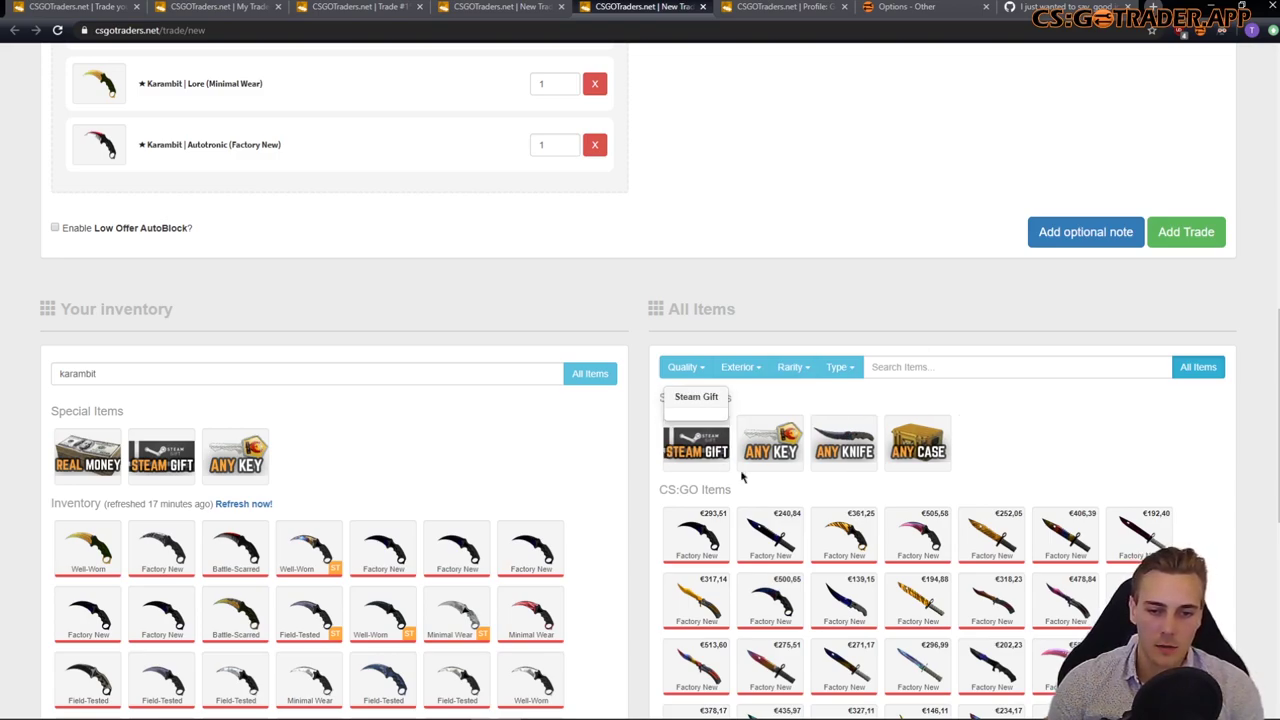
click(848, 455)
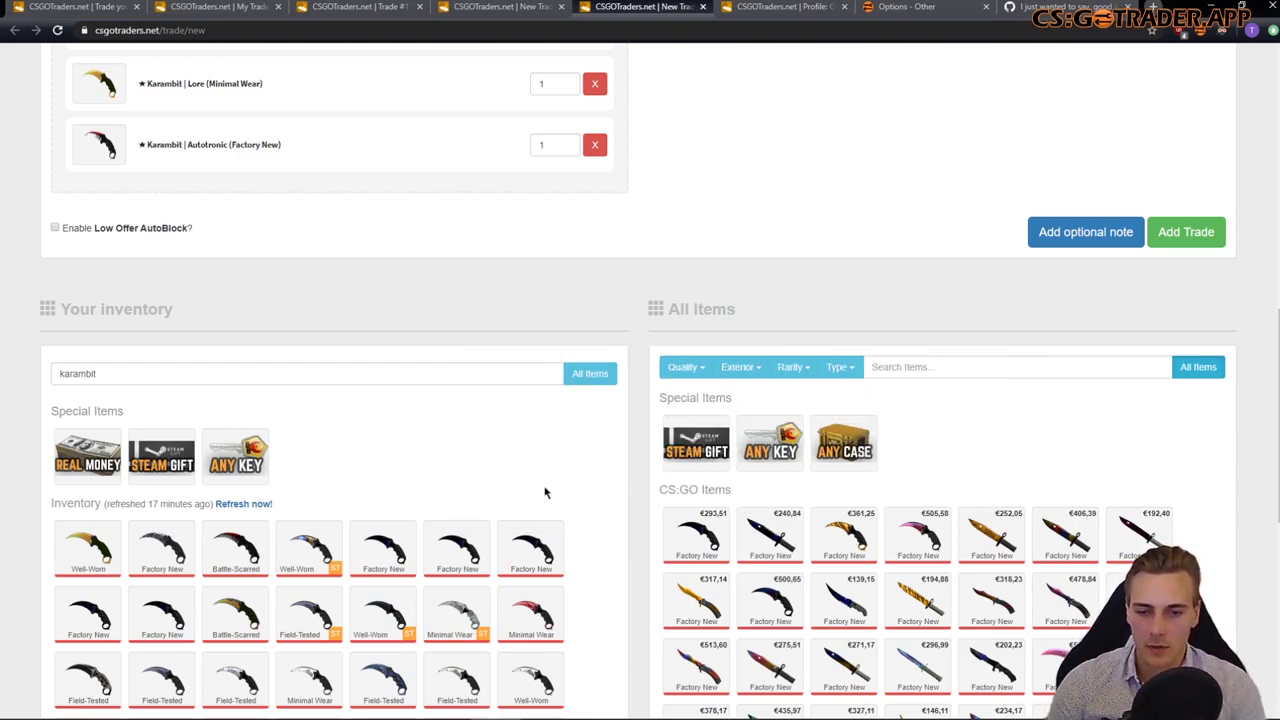
scroll(605, 513, down, 3)
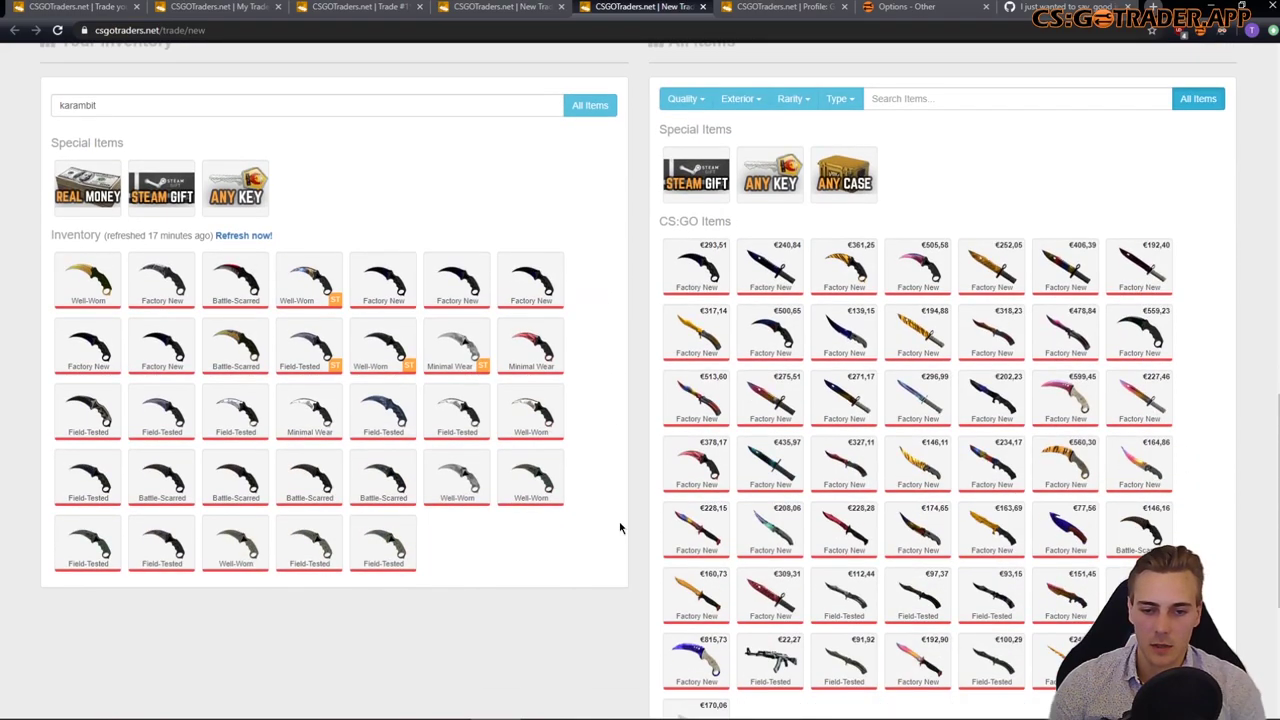
scroll(632, 550, up, 5)
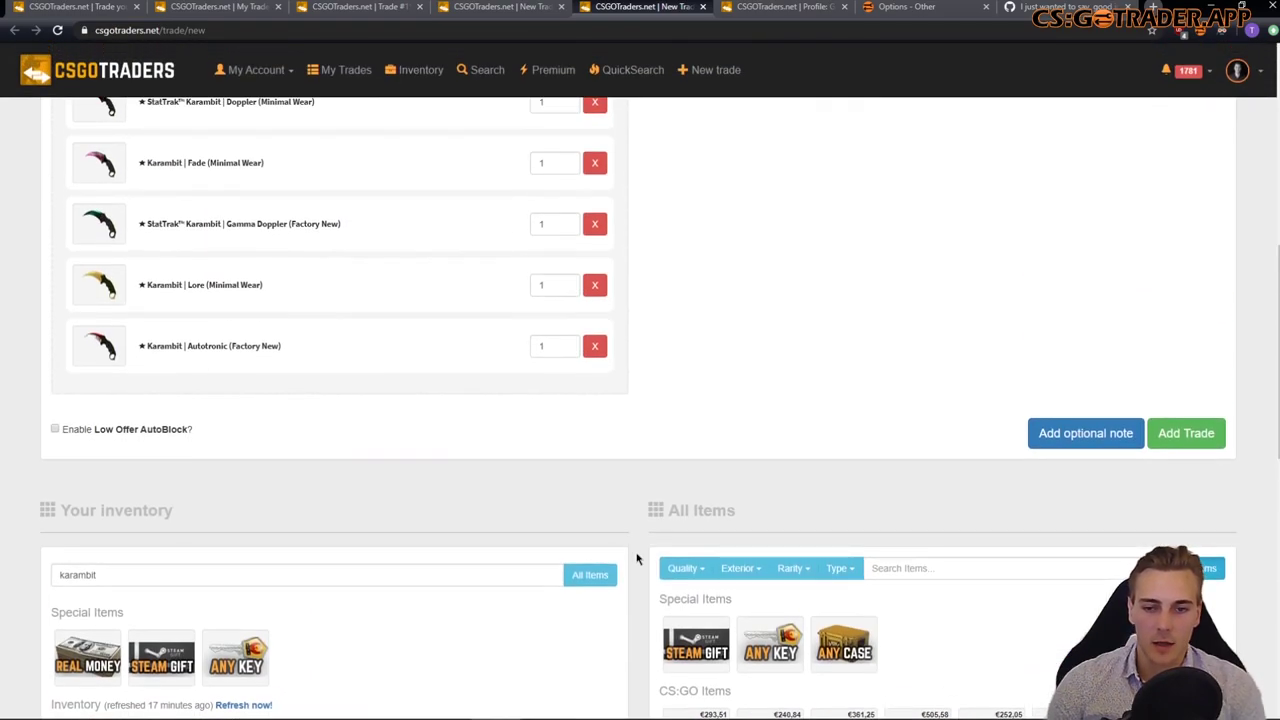
scroll(636, 560, up, 6)
scroll(657, 596, down, 5)
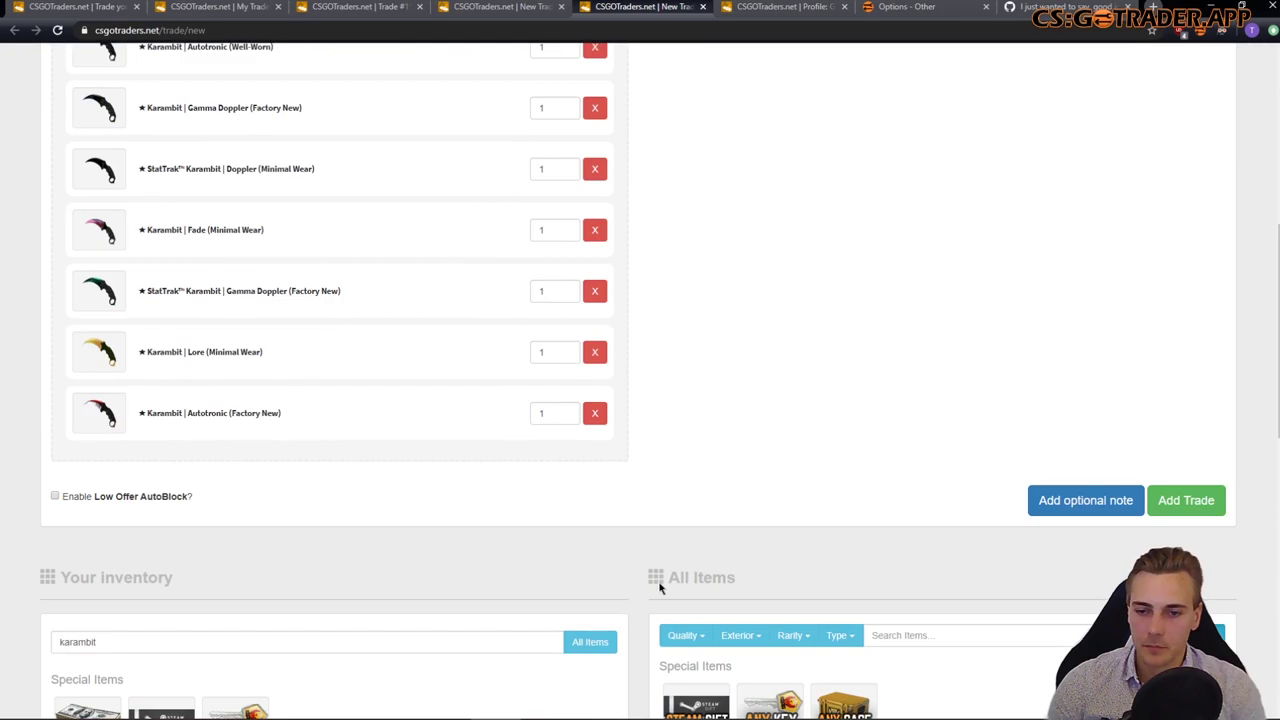
Step: Select the full attached note on existing trade #1572063 for copying
click(1085, 502)
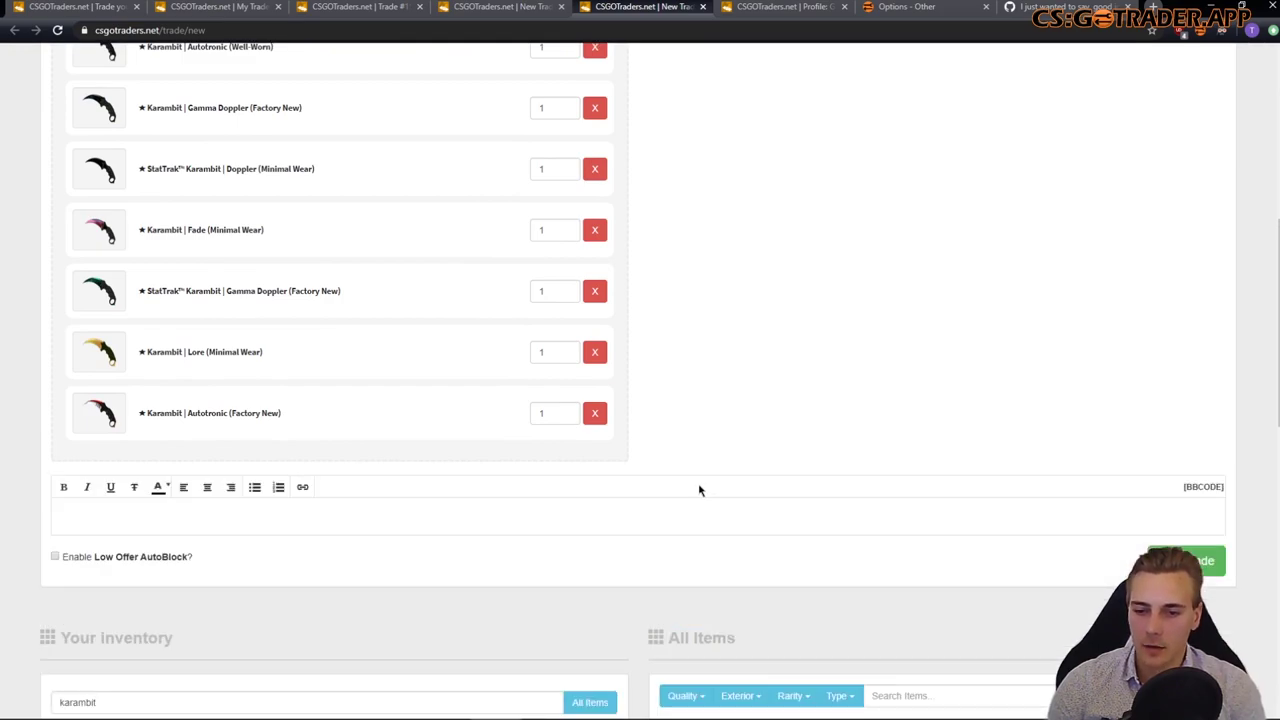
click(551, 517)
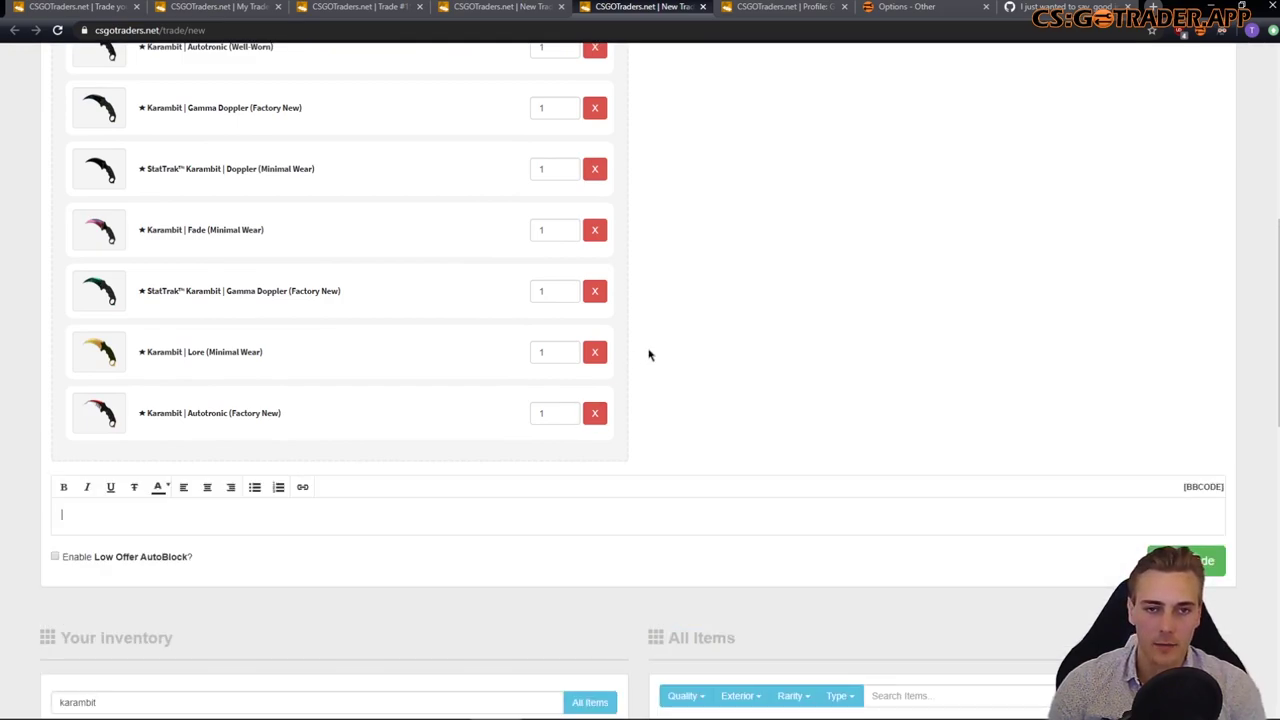
click(500, 6)
click(360, 6)
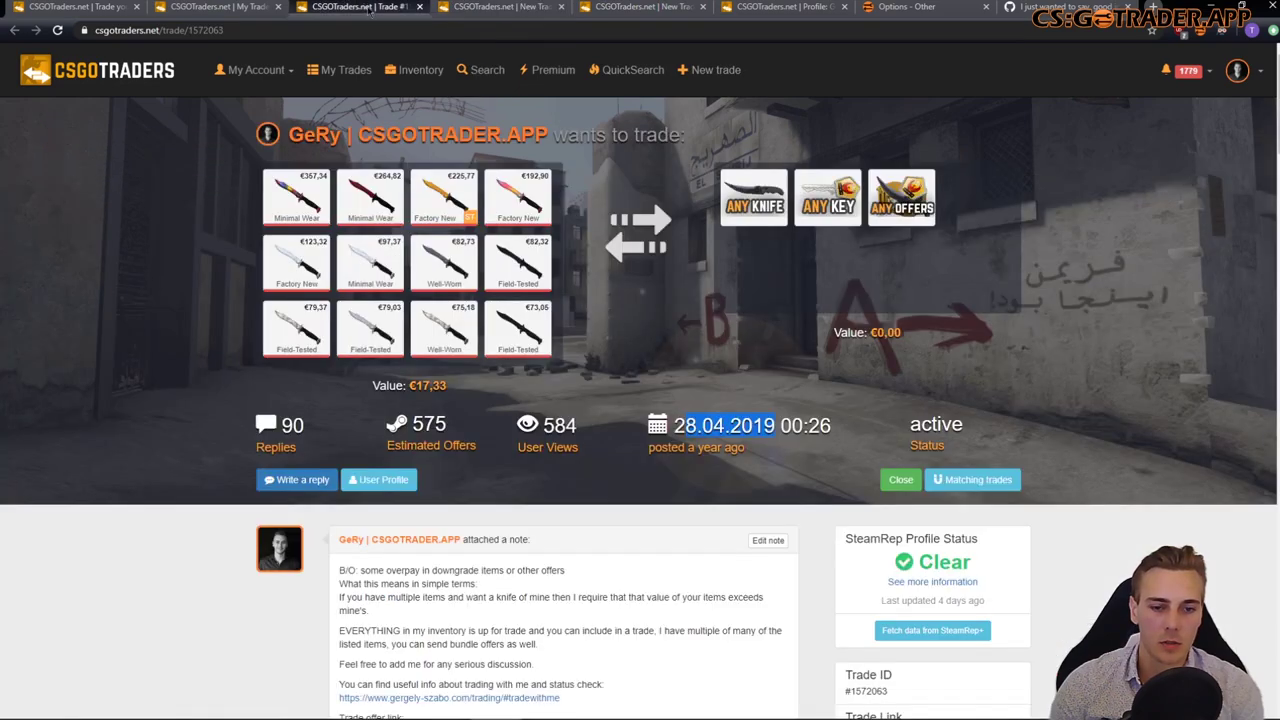
scroll(396, 180, down, 3)
drag(339, 230, 630, 572)
Step: Paste the copied note into the new trade's empty description
click(785, 6)
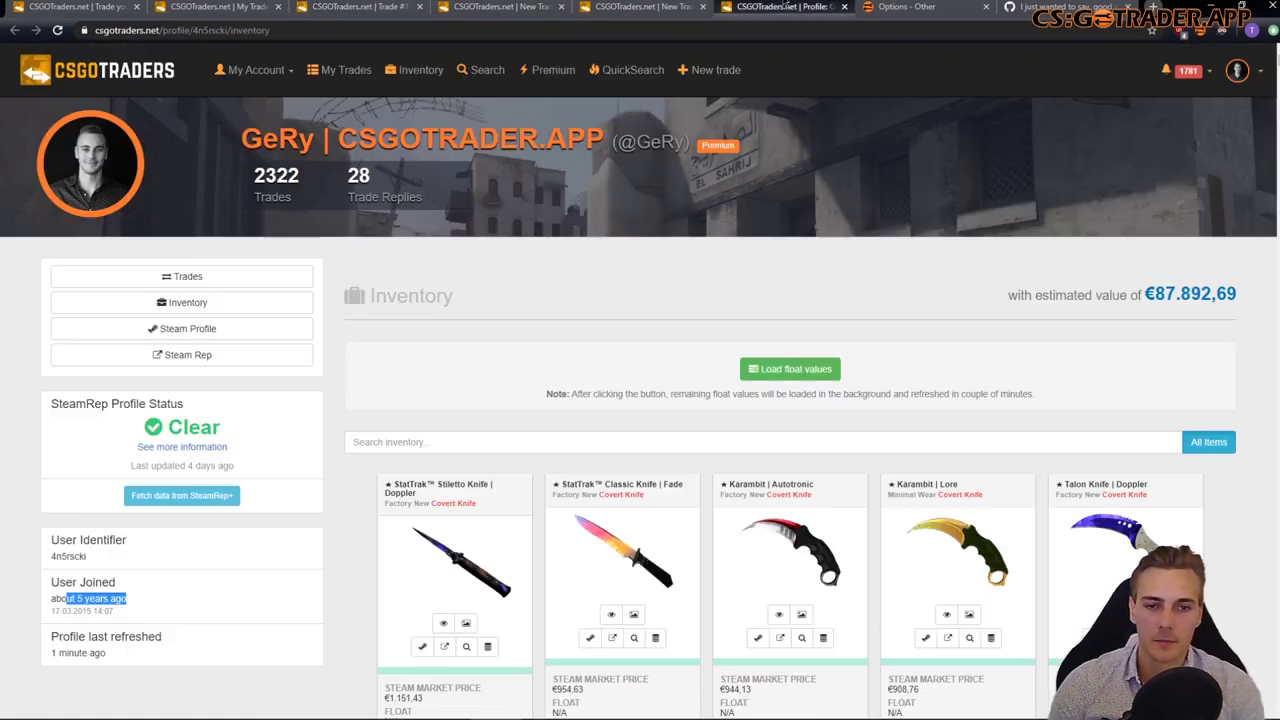
click(640, 6)
scroll(837, 309, down, 3)
scroll(899, 437, up, 3)
scroll(897, 431, up, 3)
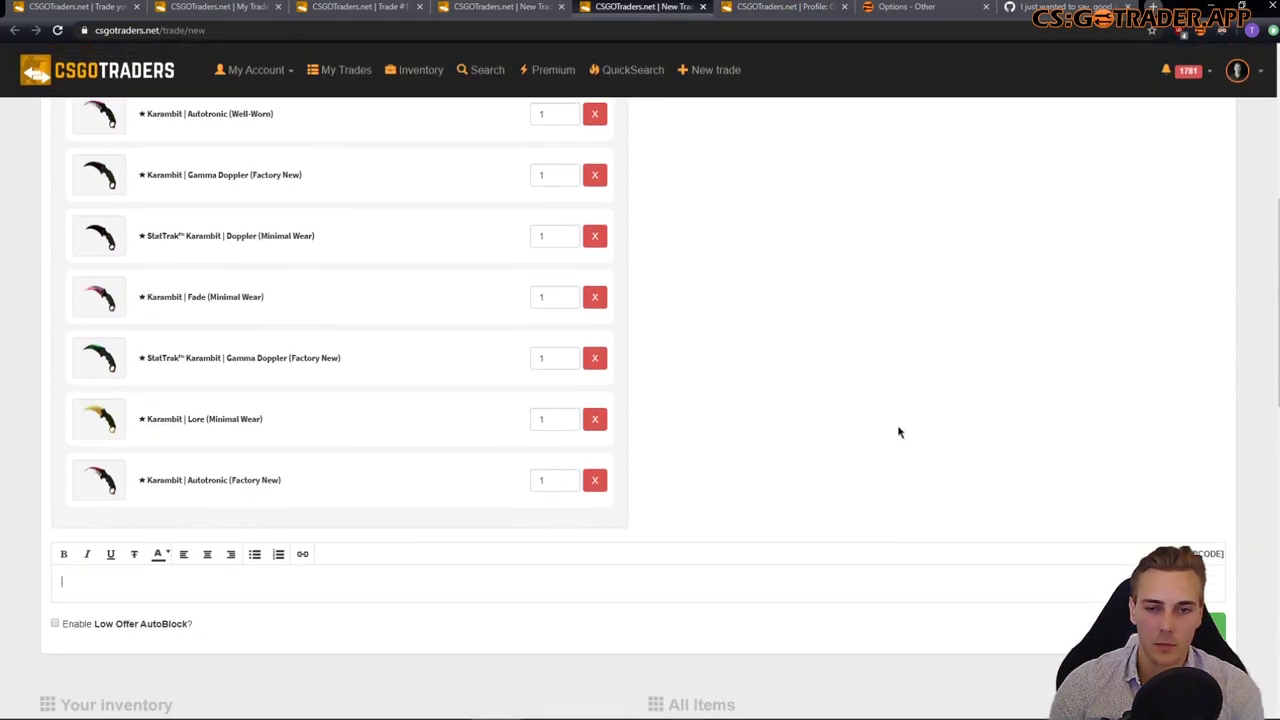
scroll(871, 477, down, 2)
scroll(873, 475, down, 6)
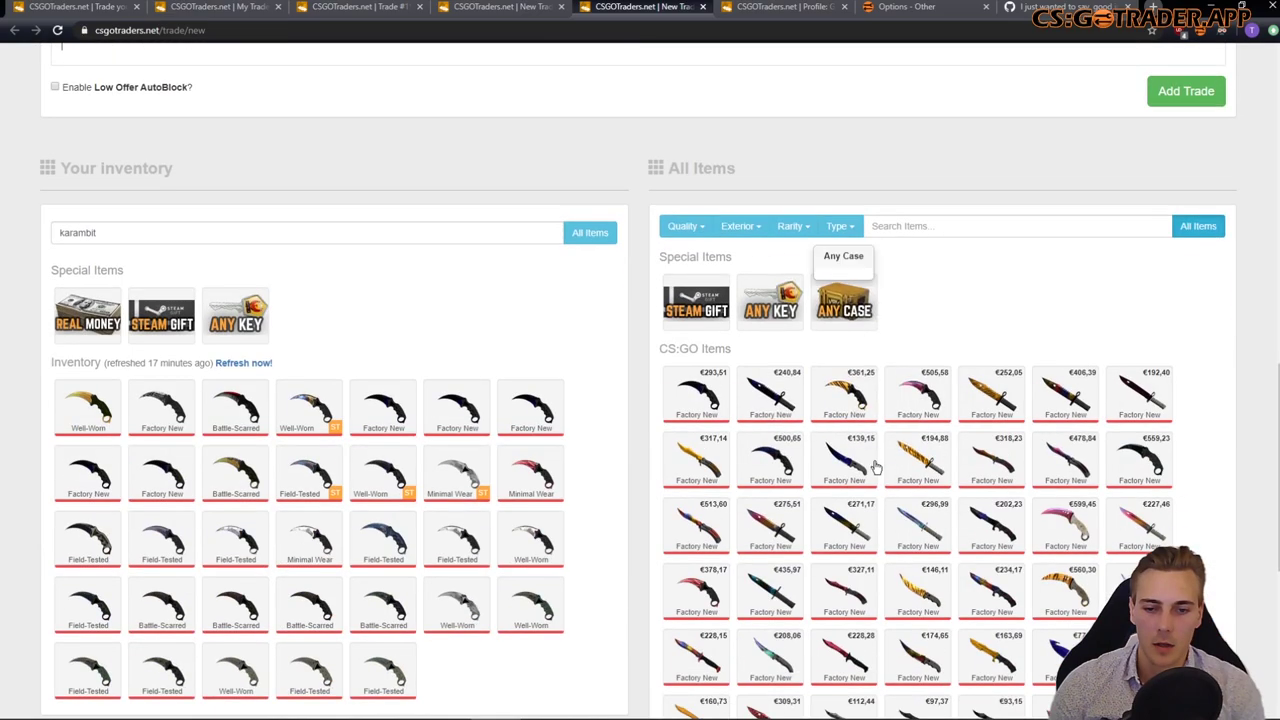
scroll(1027, 380, up, 3)
click(680, 310)
key(ctrl+v)
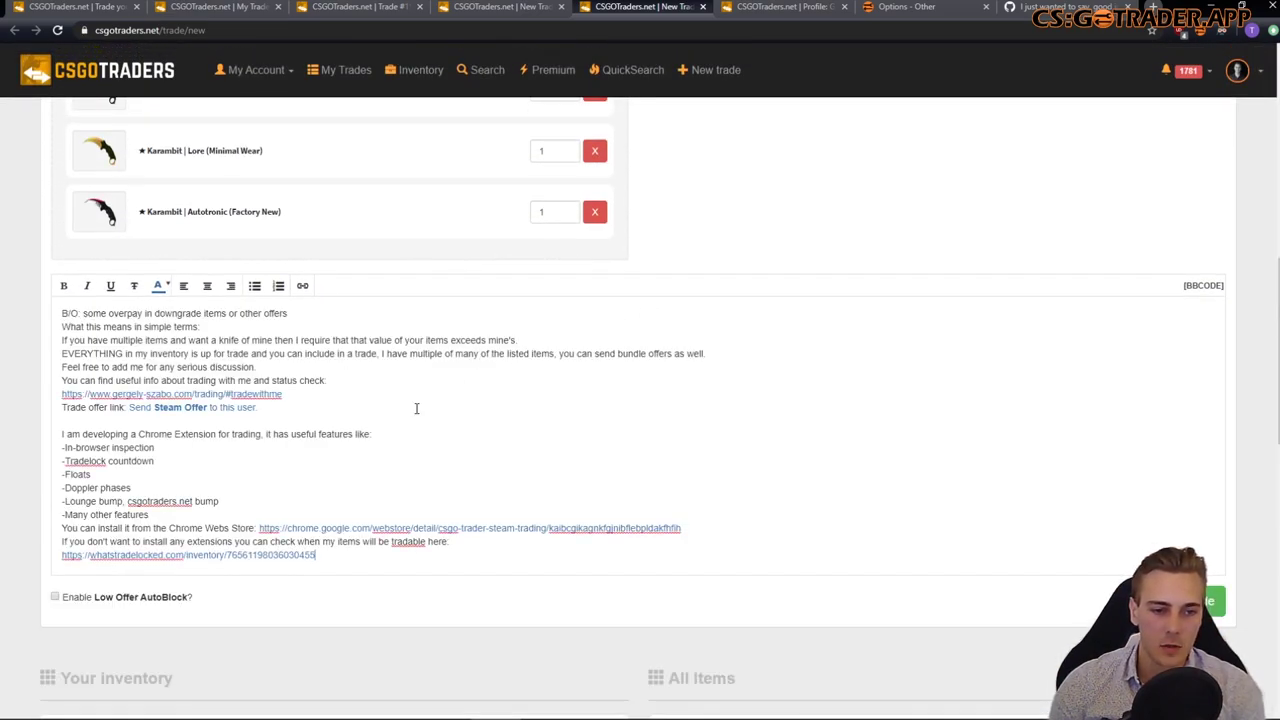
click(257, 426)
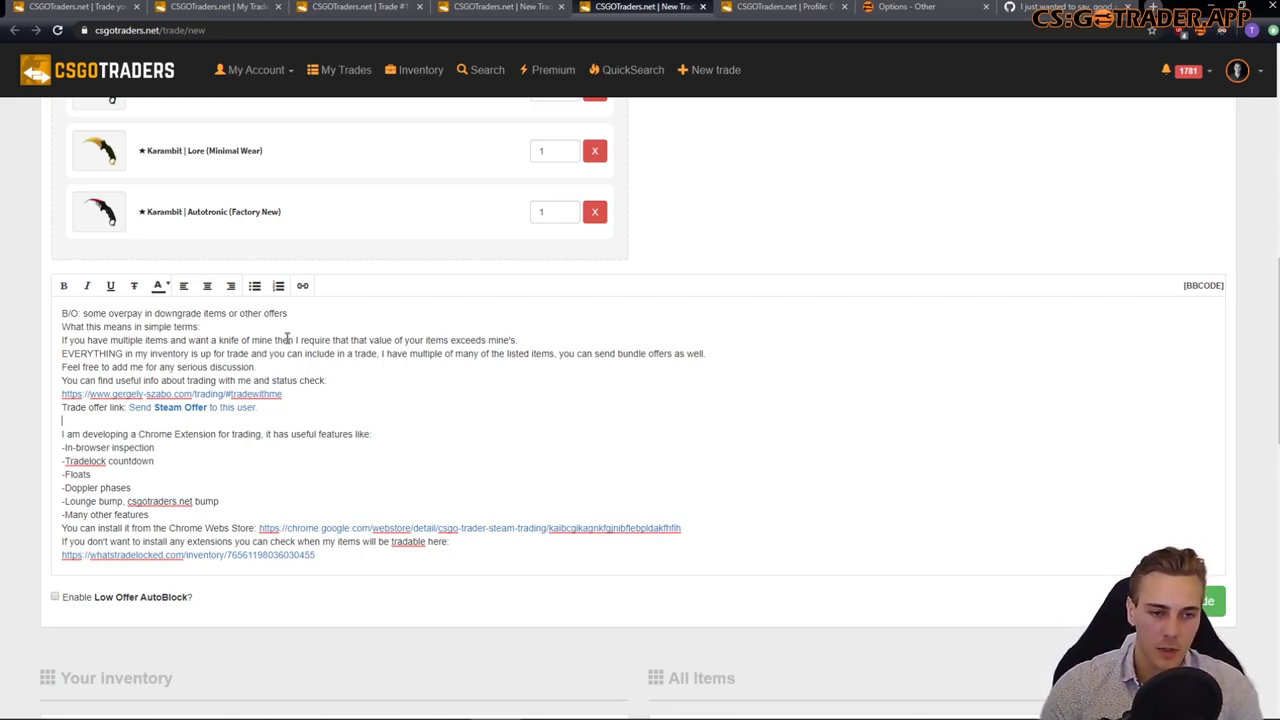
click(226, 325)
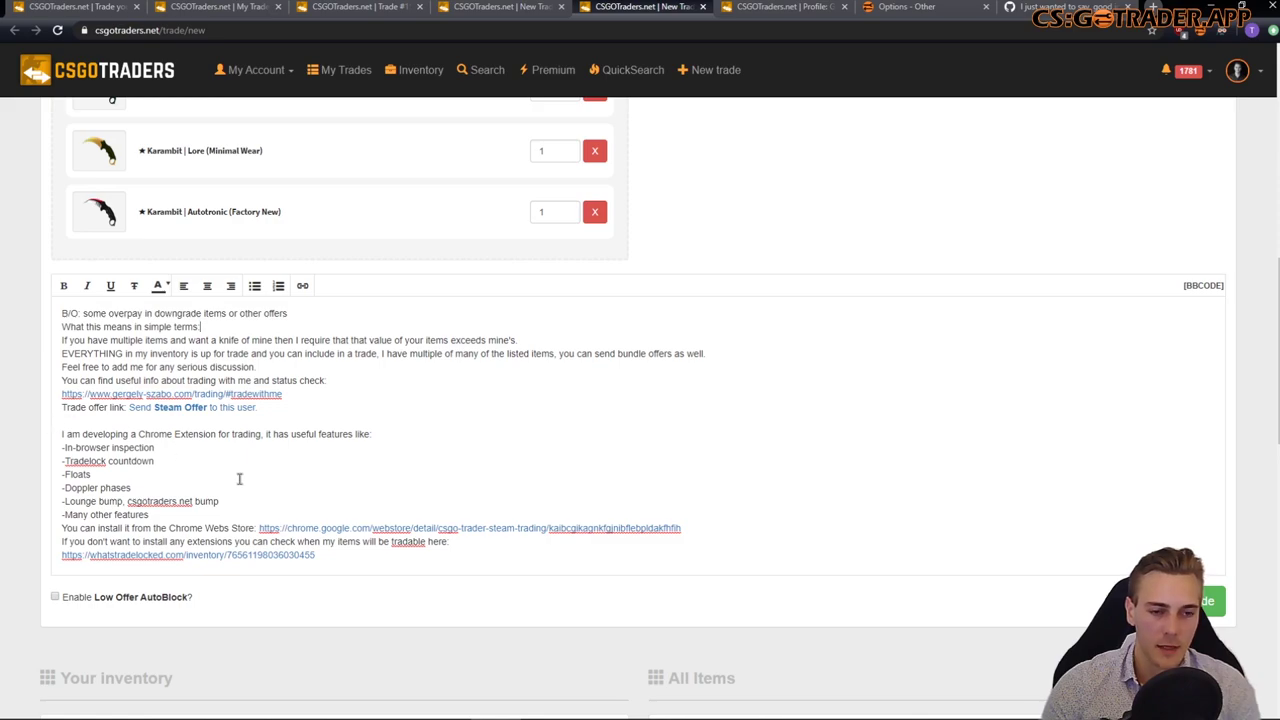
Step: Delete the 'I am developing…' extension paragraph and links, then review the remaining description lines
drag(56, 426, 602, 567)
key(BackSpace)
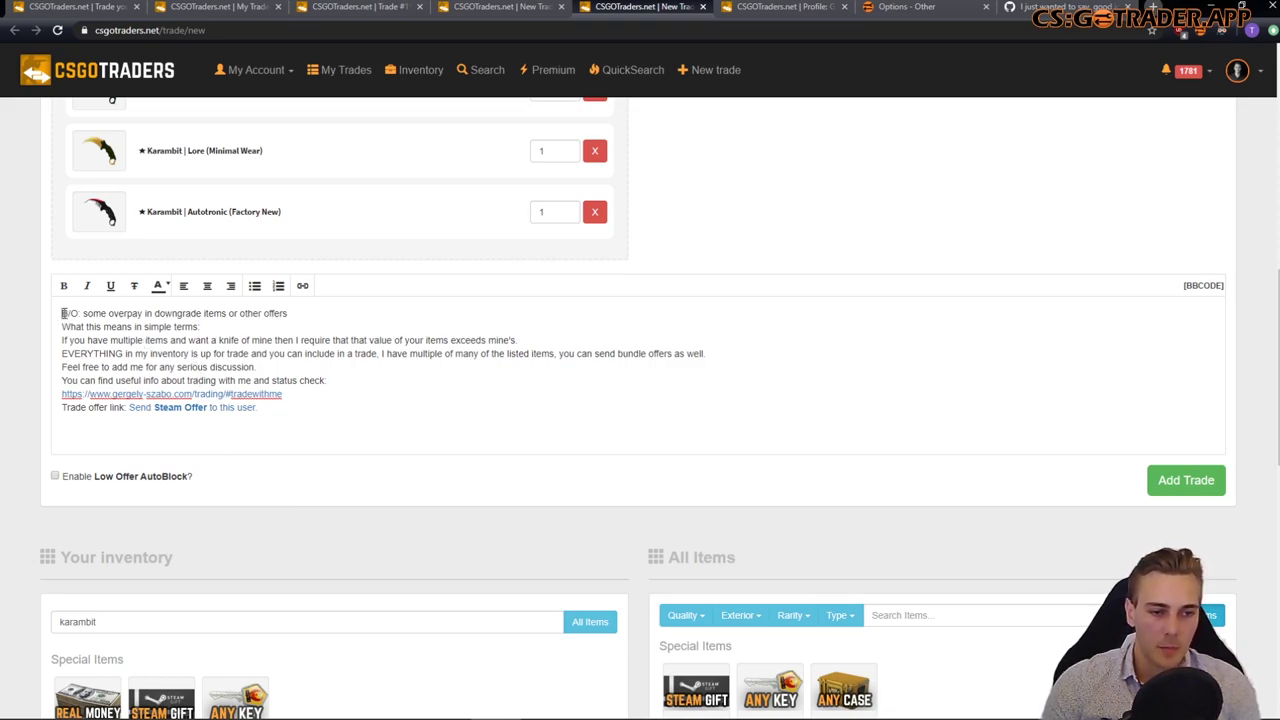
drag(62, 313, 141, 314)
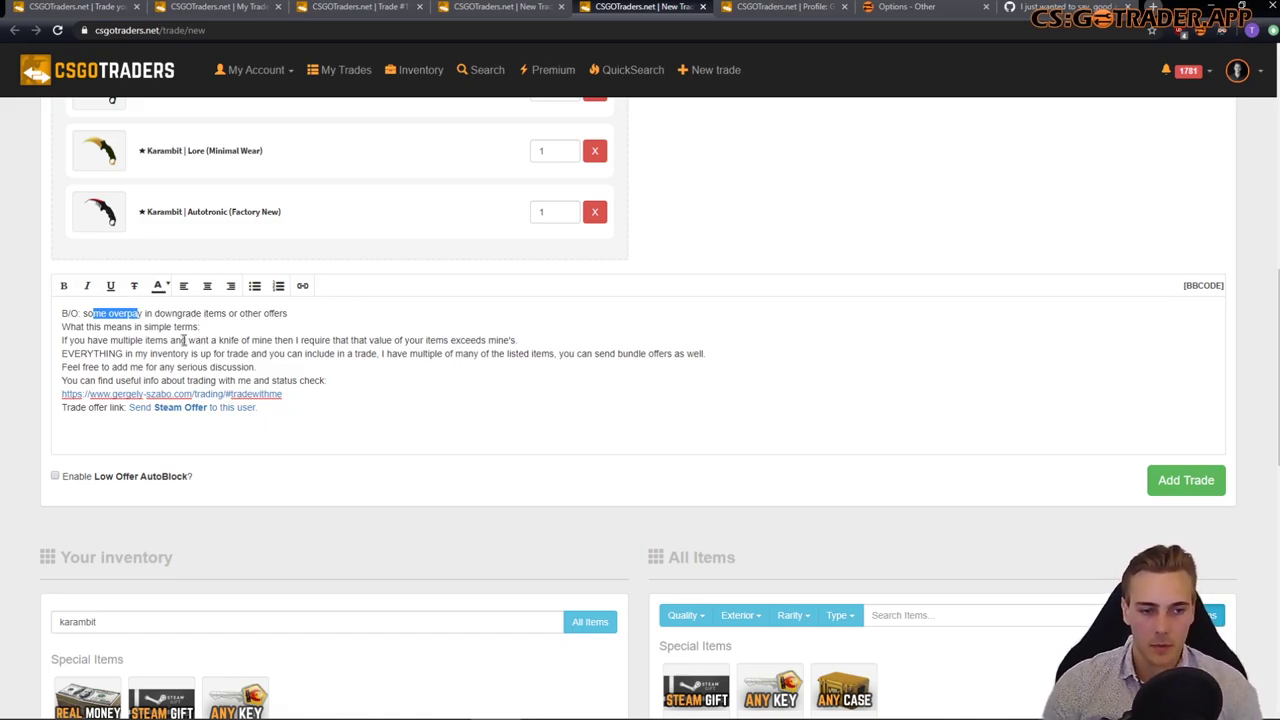
drag(88, 327, 173, 327)
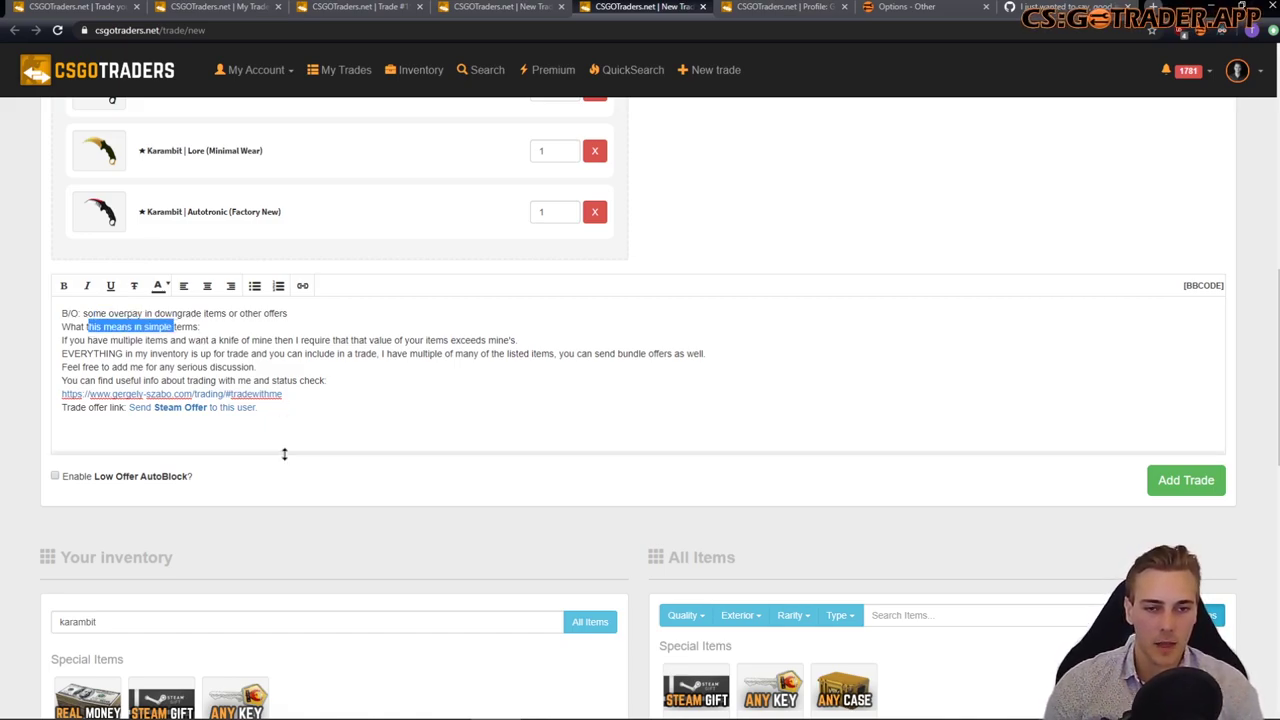
scroll(284, 453, up, 5)
scroll(683, 594, down, 4)
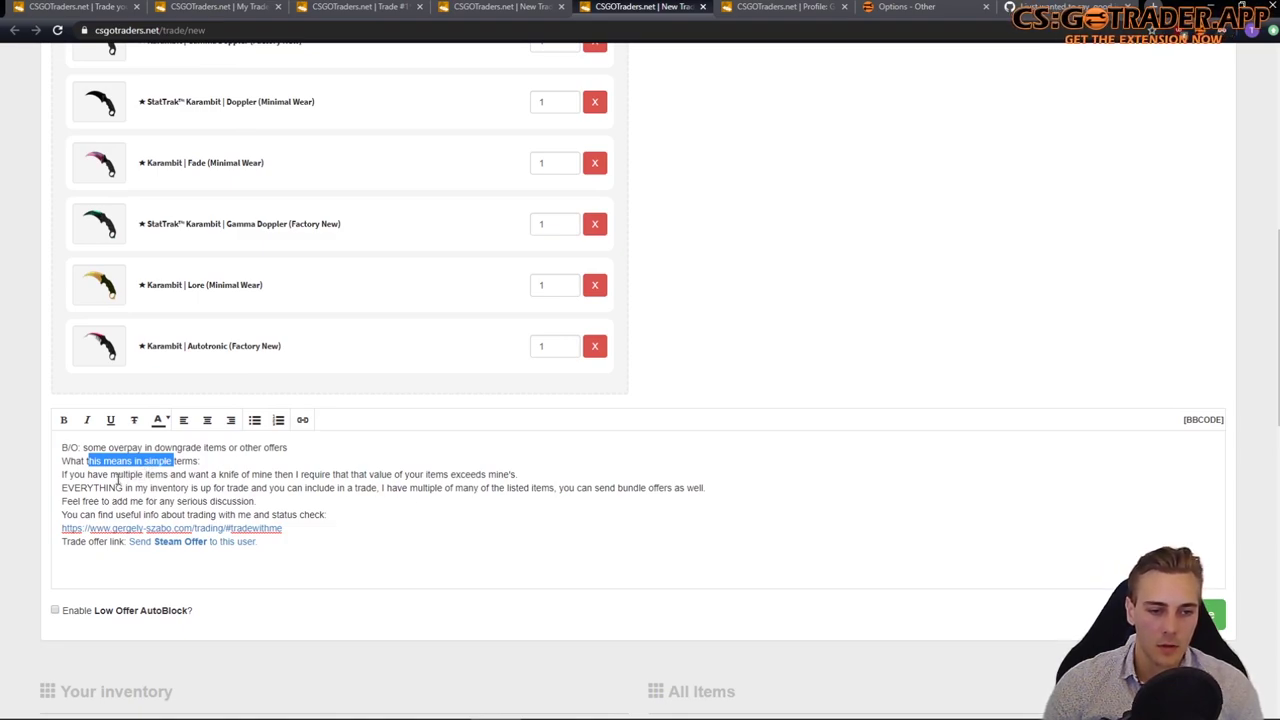
drag(68, 475, 153, 476)
click(358, 513)
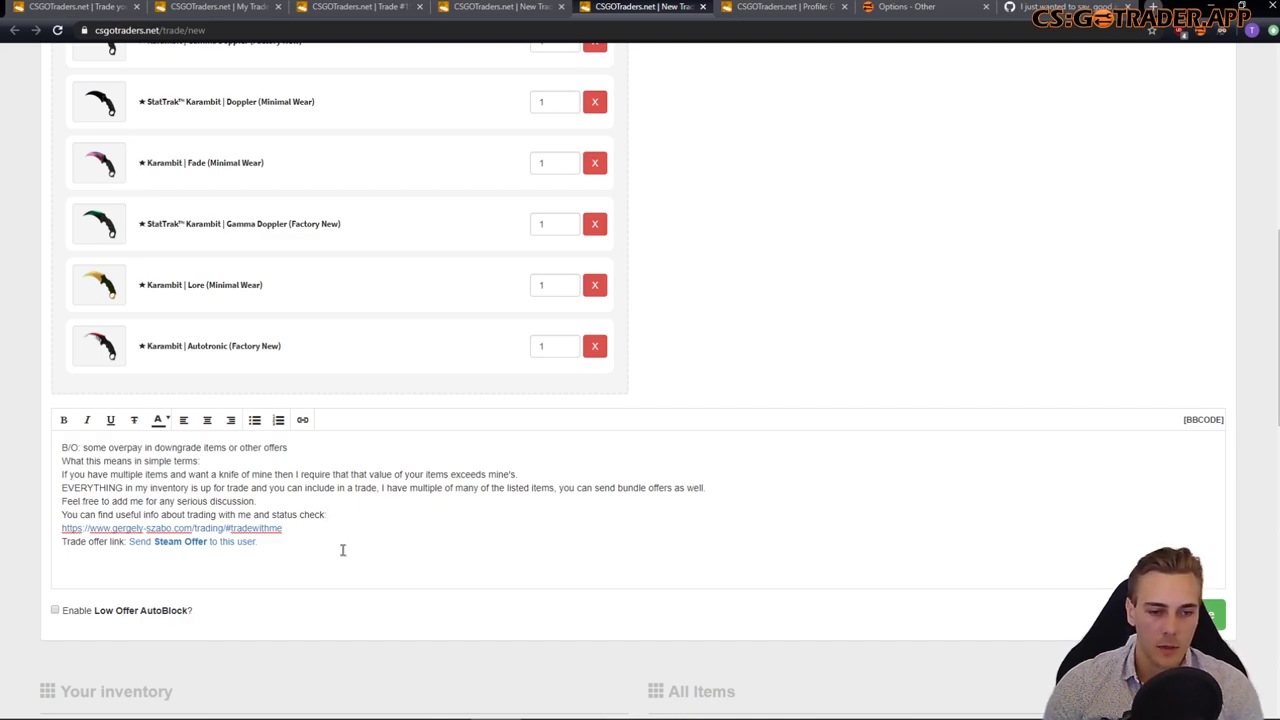
scroll(337, 568, up, 3)
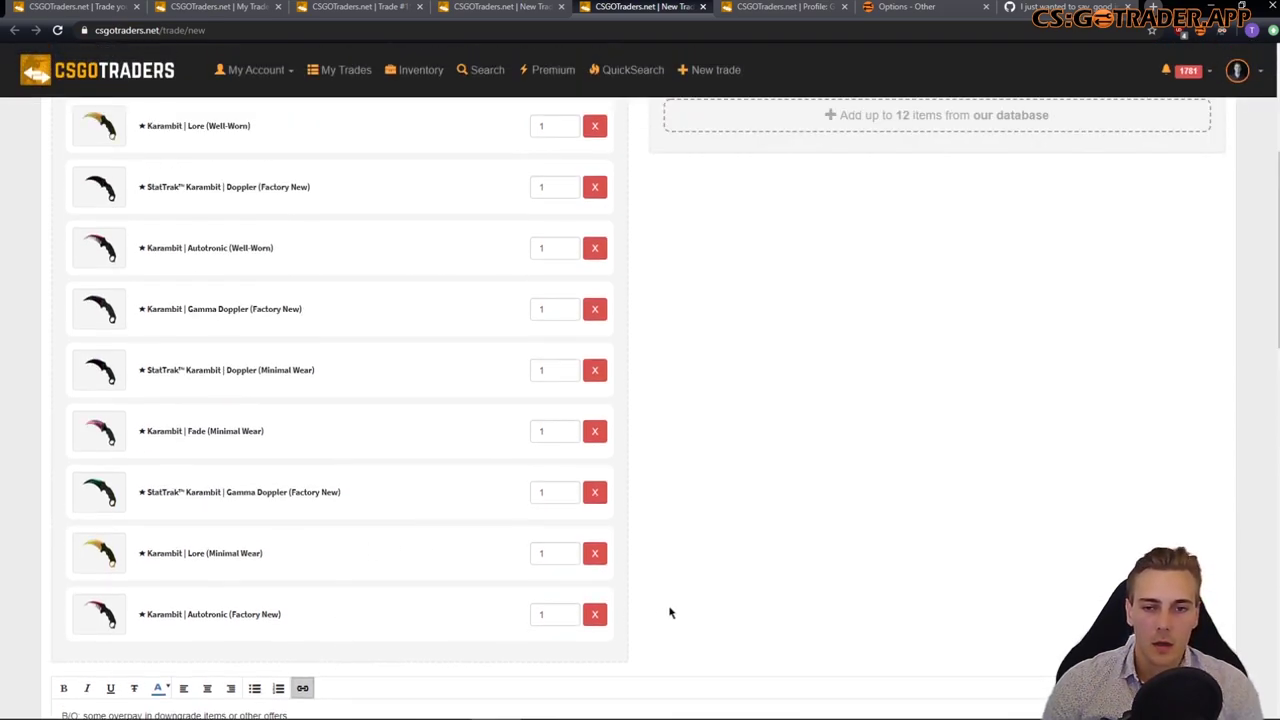
scroll(616, 517, down, 3)
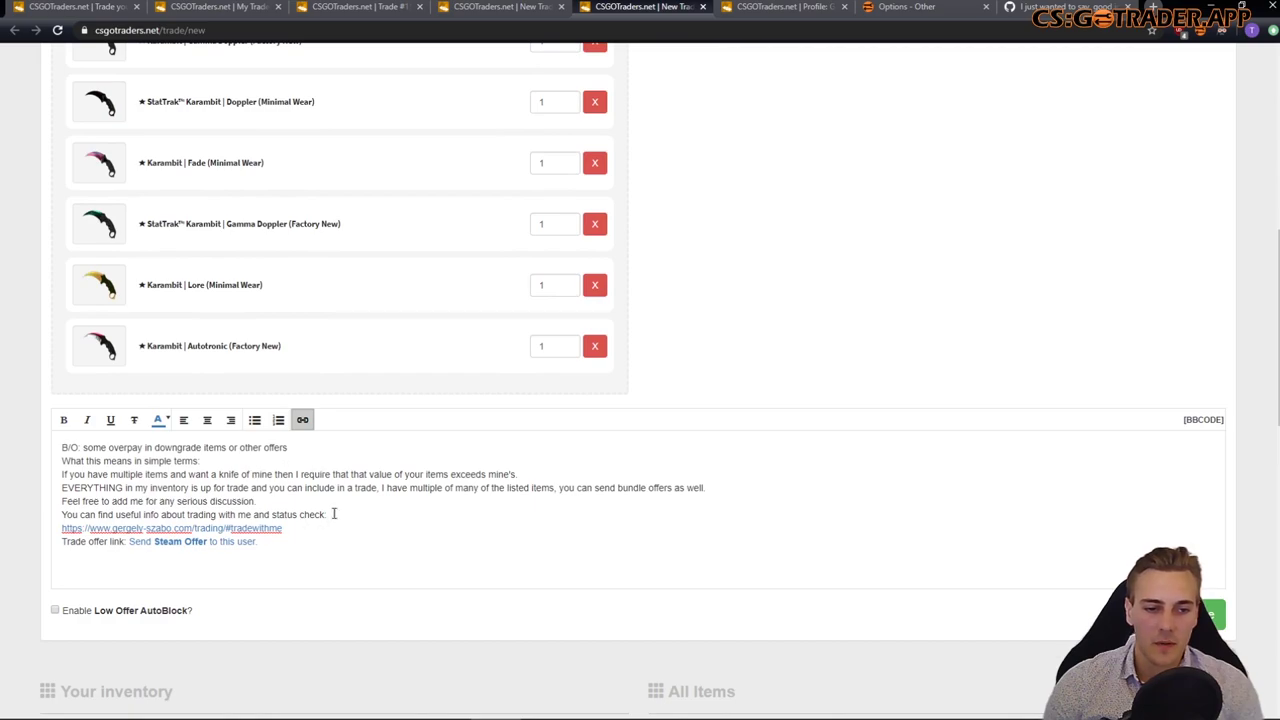
click(208, 460)
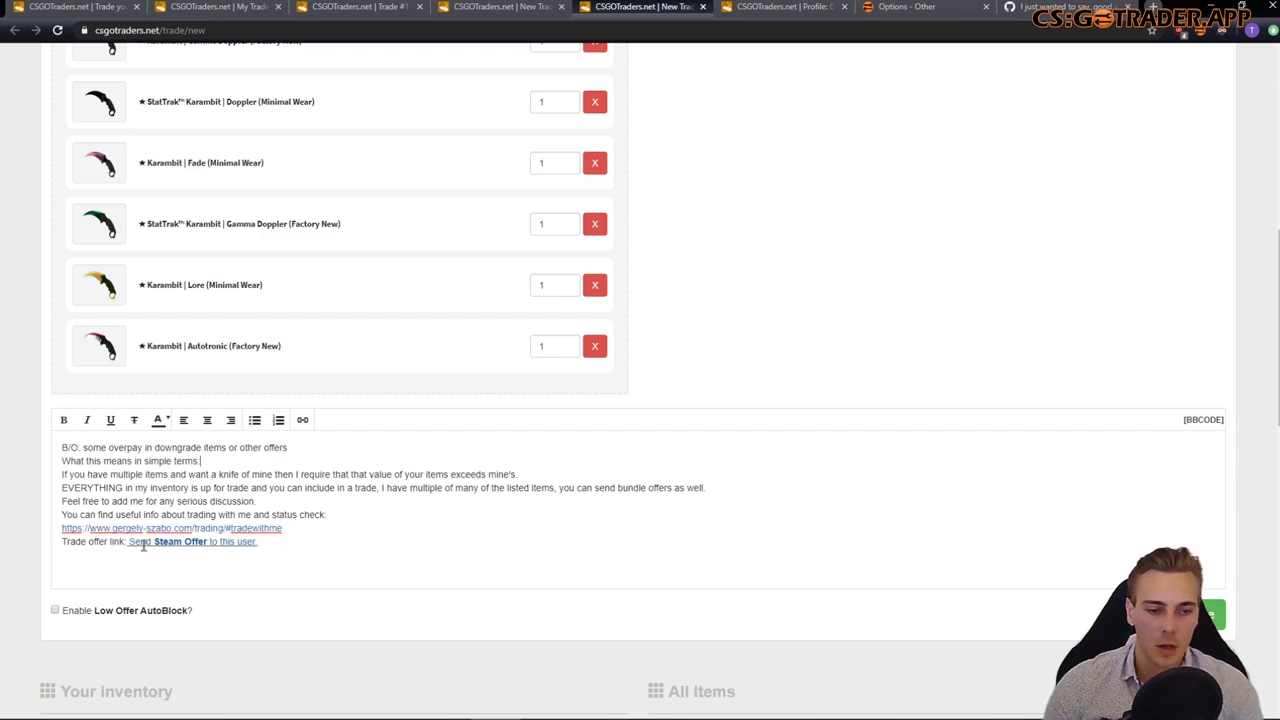
Step: Move through the open site tabs to the public trades listing
scroll(420, 548, down, 4)
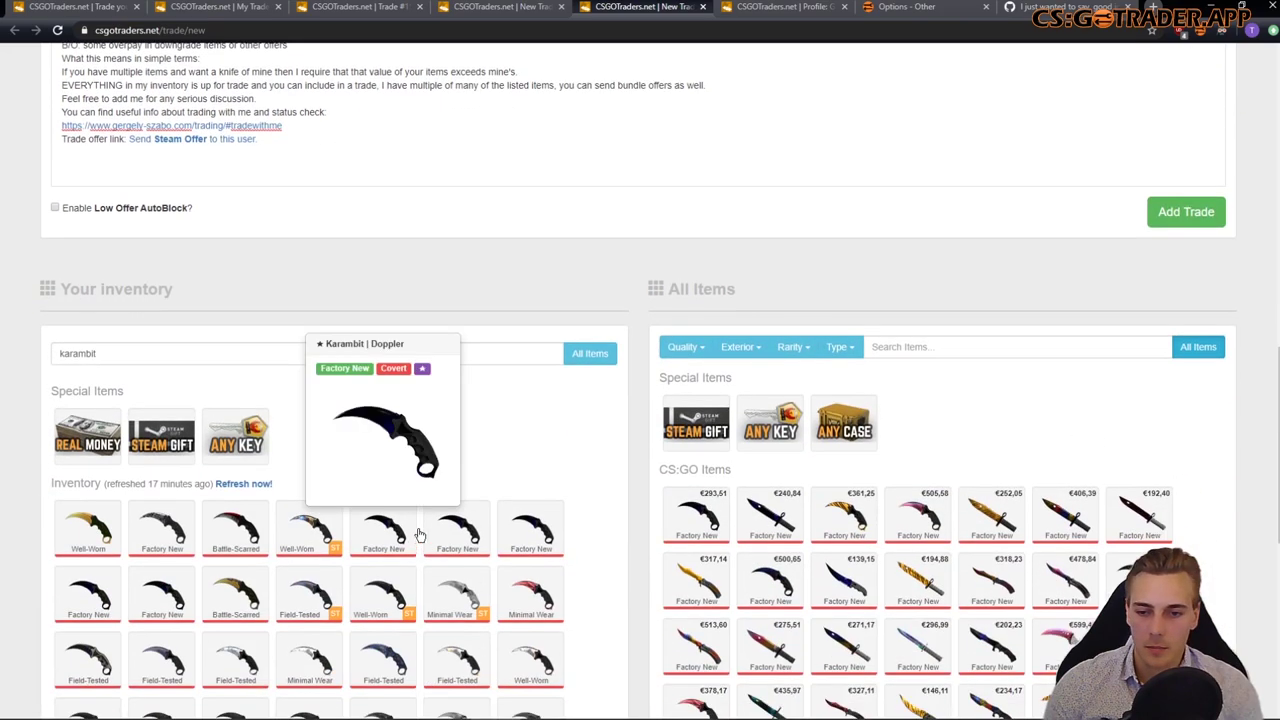
key(ctrl+shift+Tab)
key(ctrl+shift+Tab)
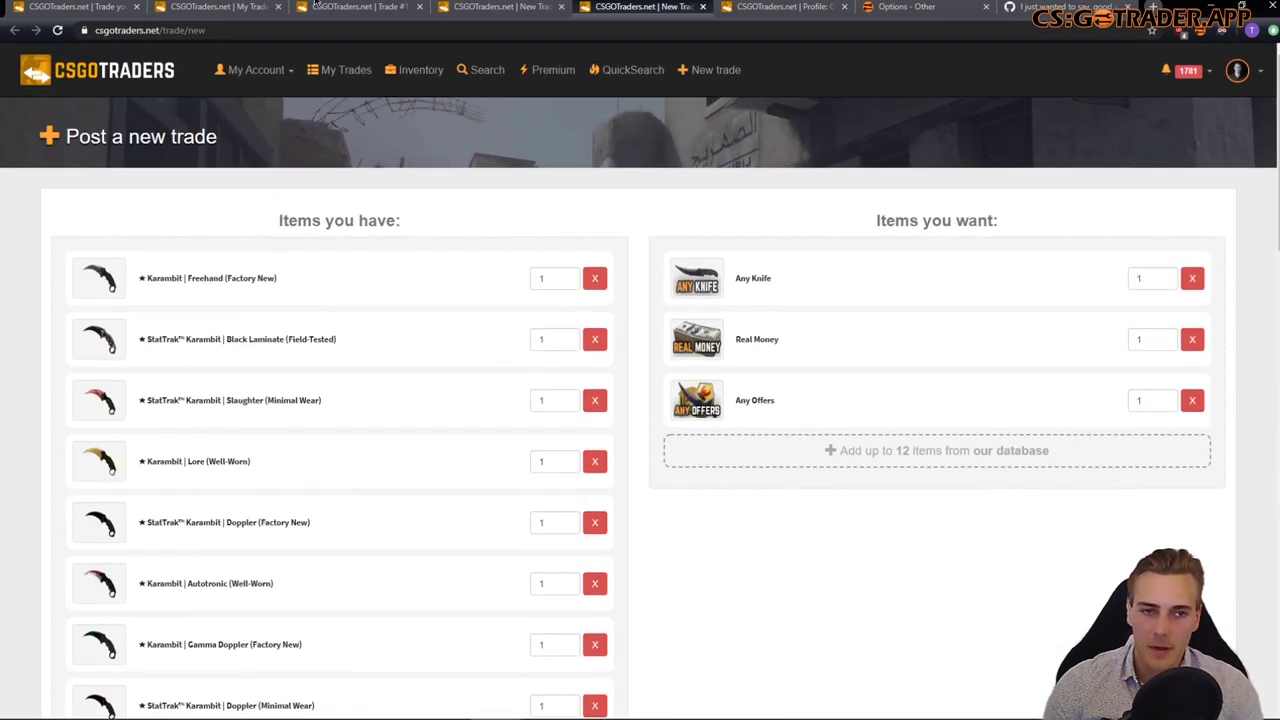
click(270, 7)
key(ctrl+shift+Tab)
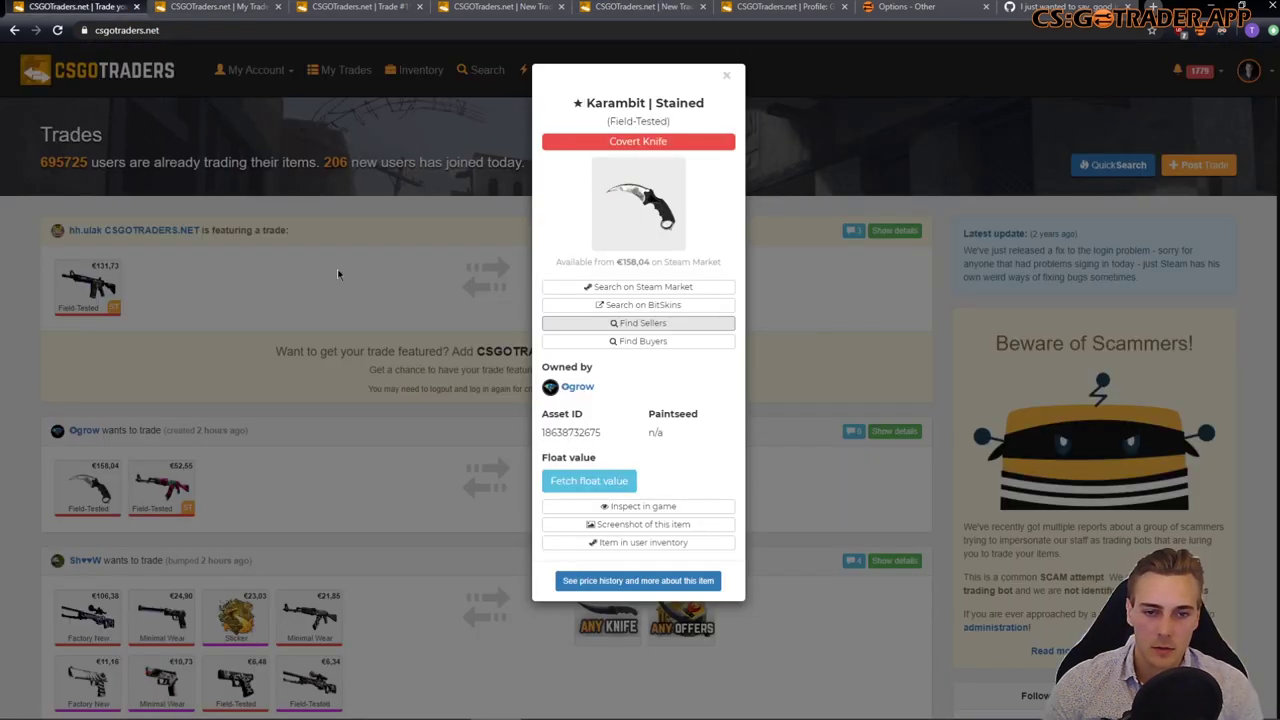
click(492, 417)
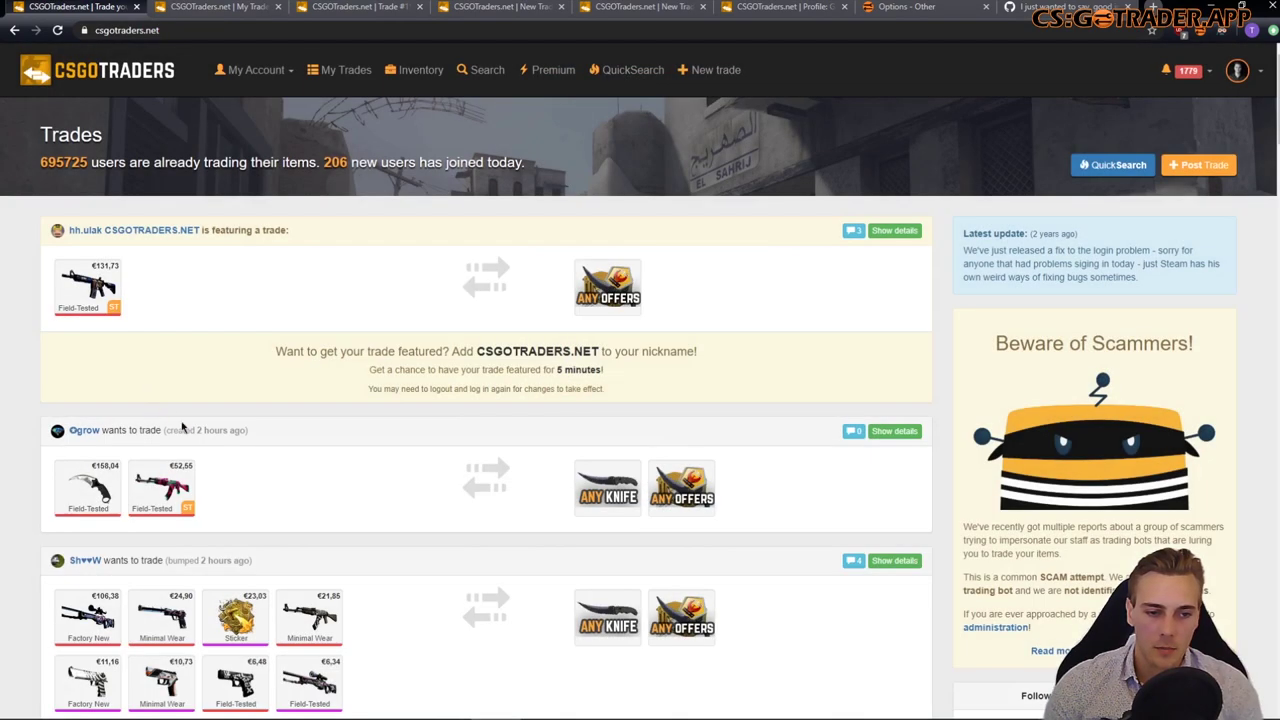
Step: View another user's trade and its Steam offer page, then return to trade #1572063
click(894, 430)
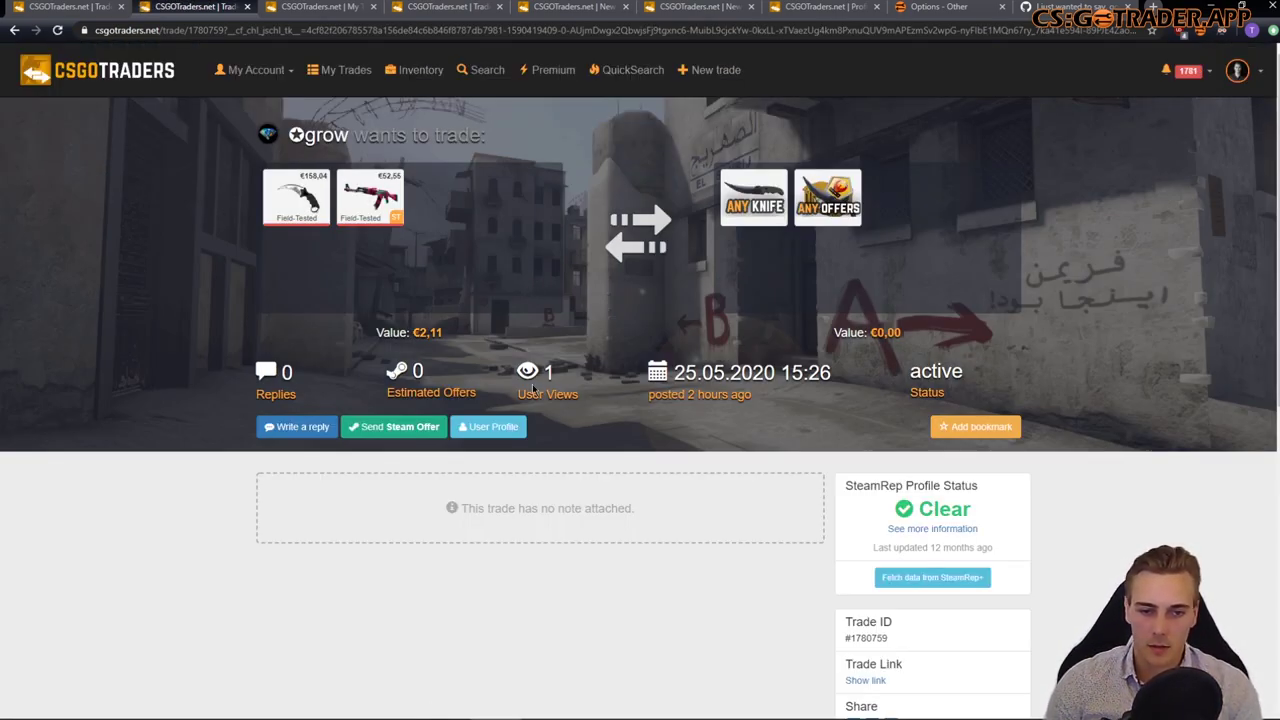
click(390, 438)
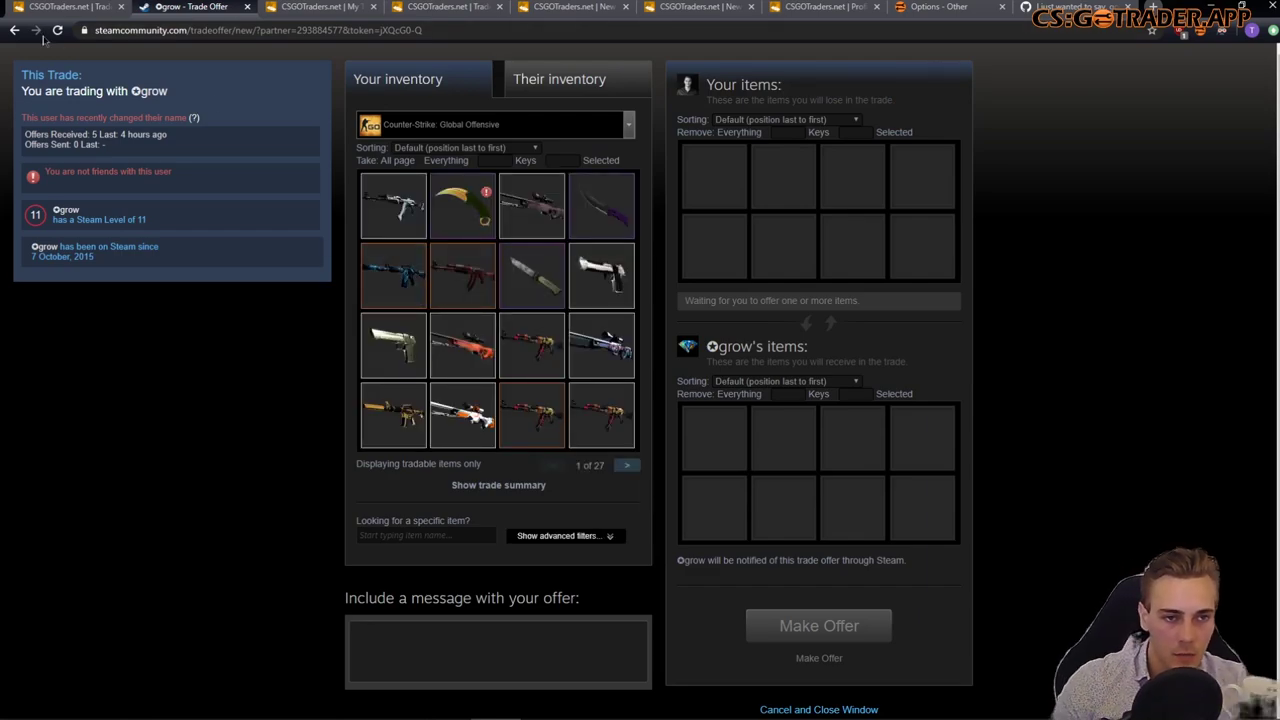
click(15, 30)
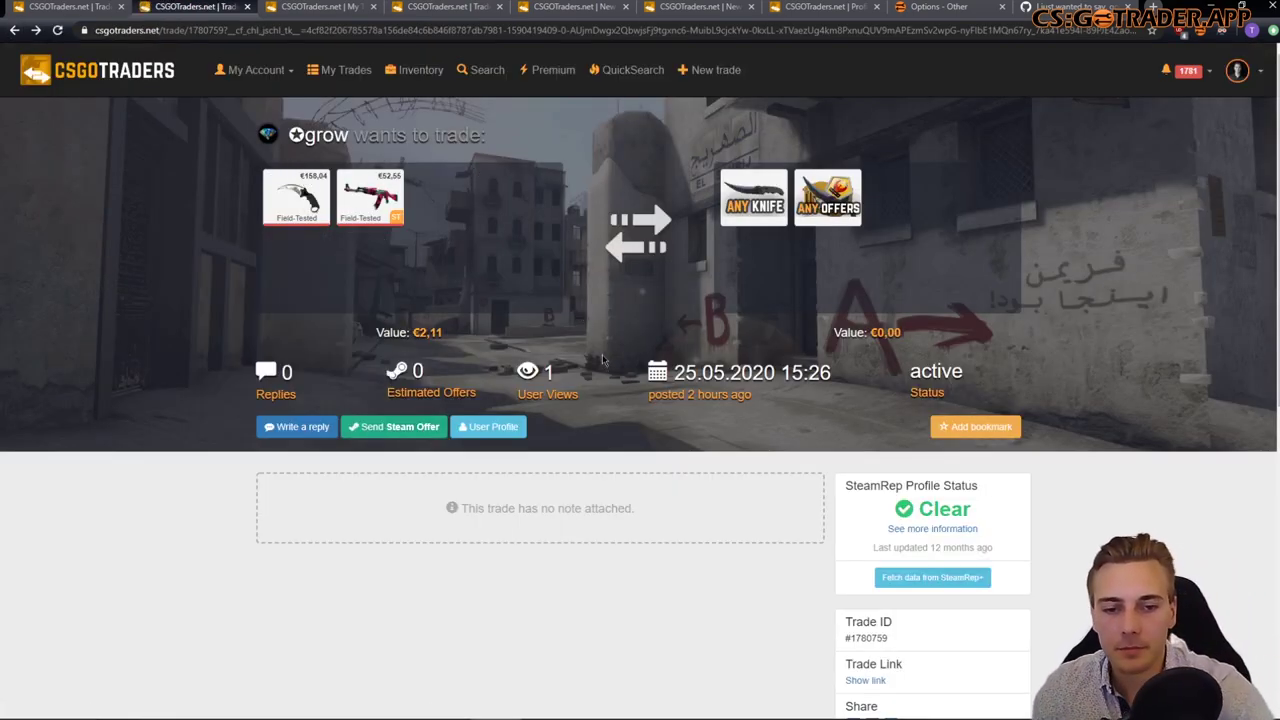
click(600, 7)
click(470, 6)
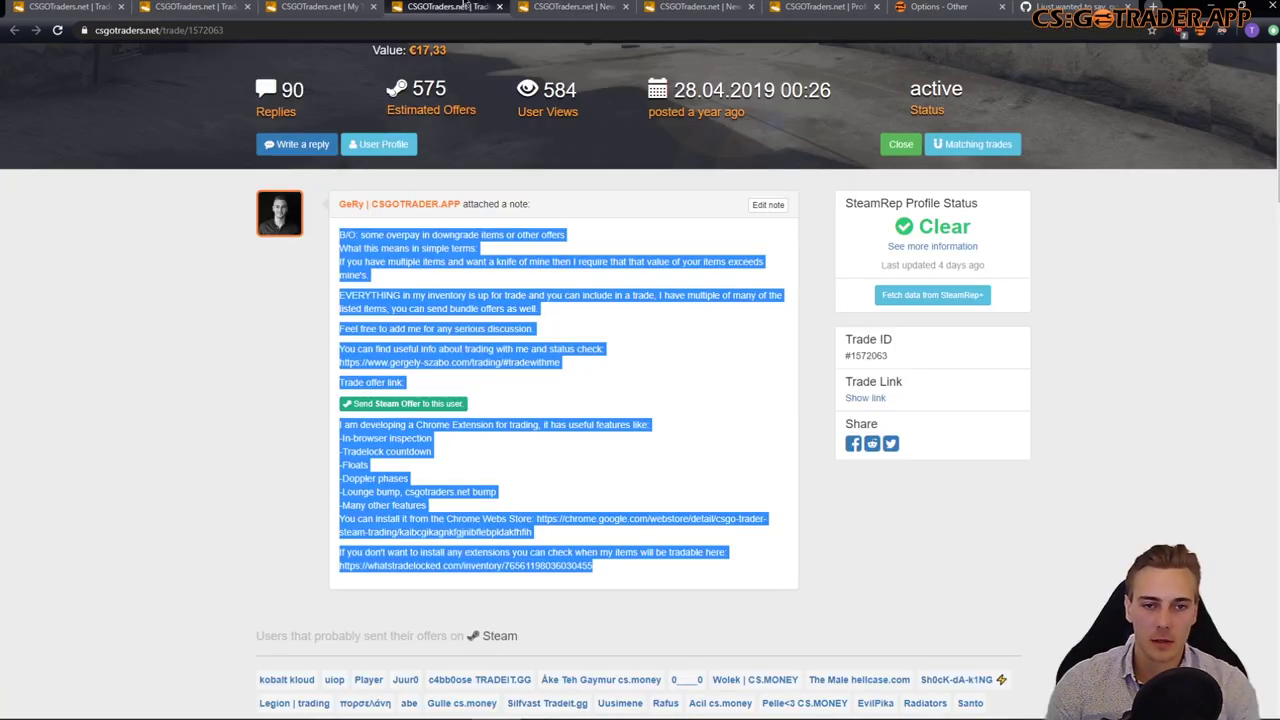
Step: Return to the blank new trade page and add the Butterfly Knife | Tiger Tooth
click(552, 6)
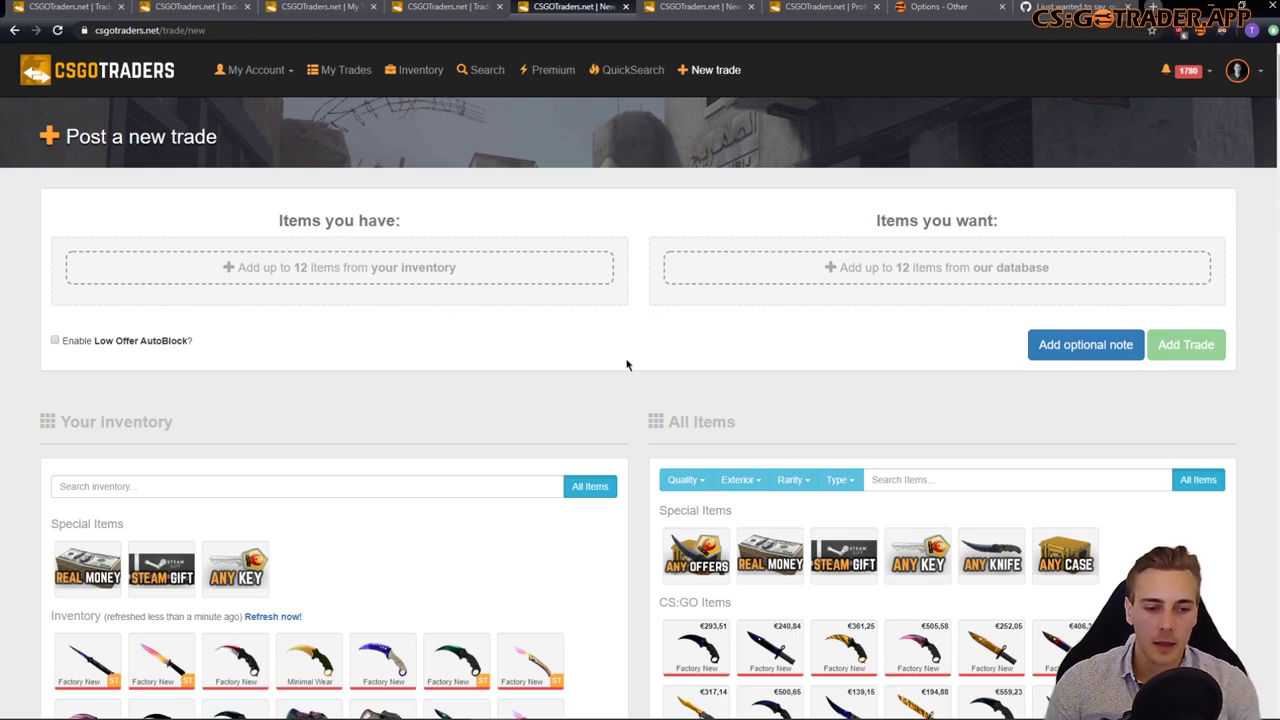
scroll(615, 368, down, 2)
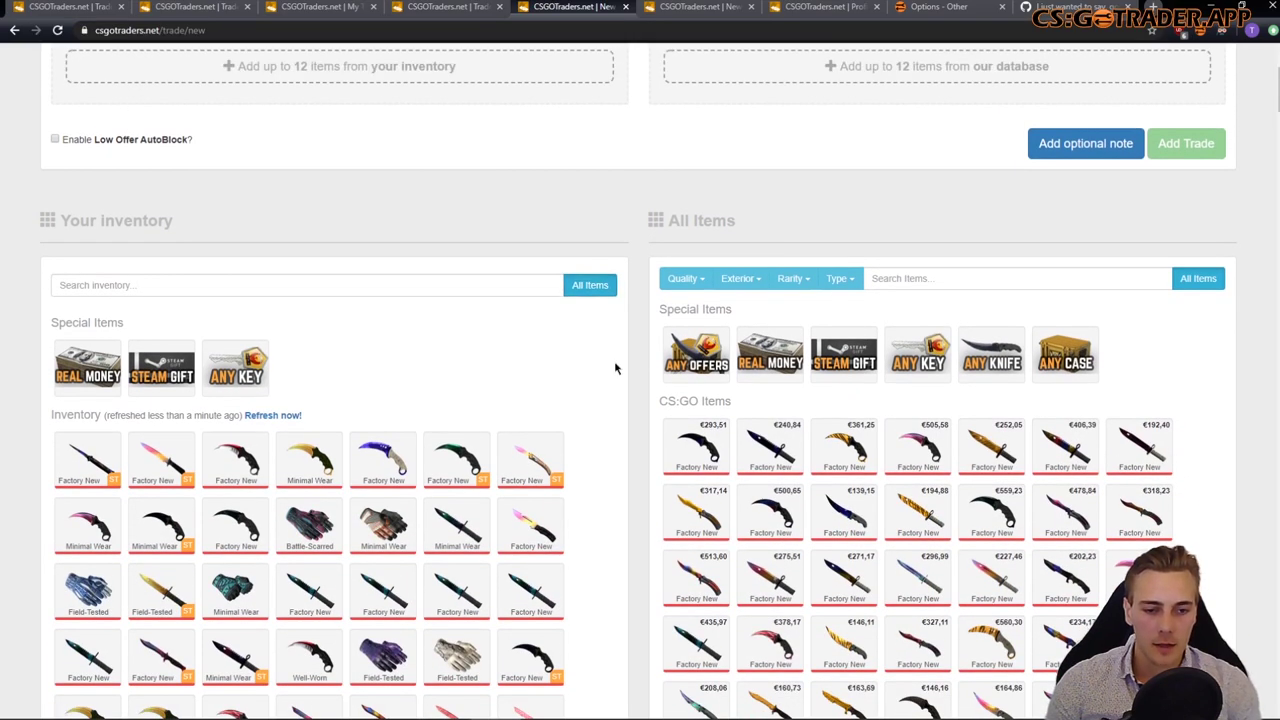
scroll(636, 372, down, 2)
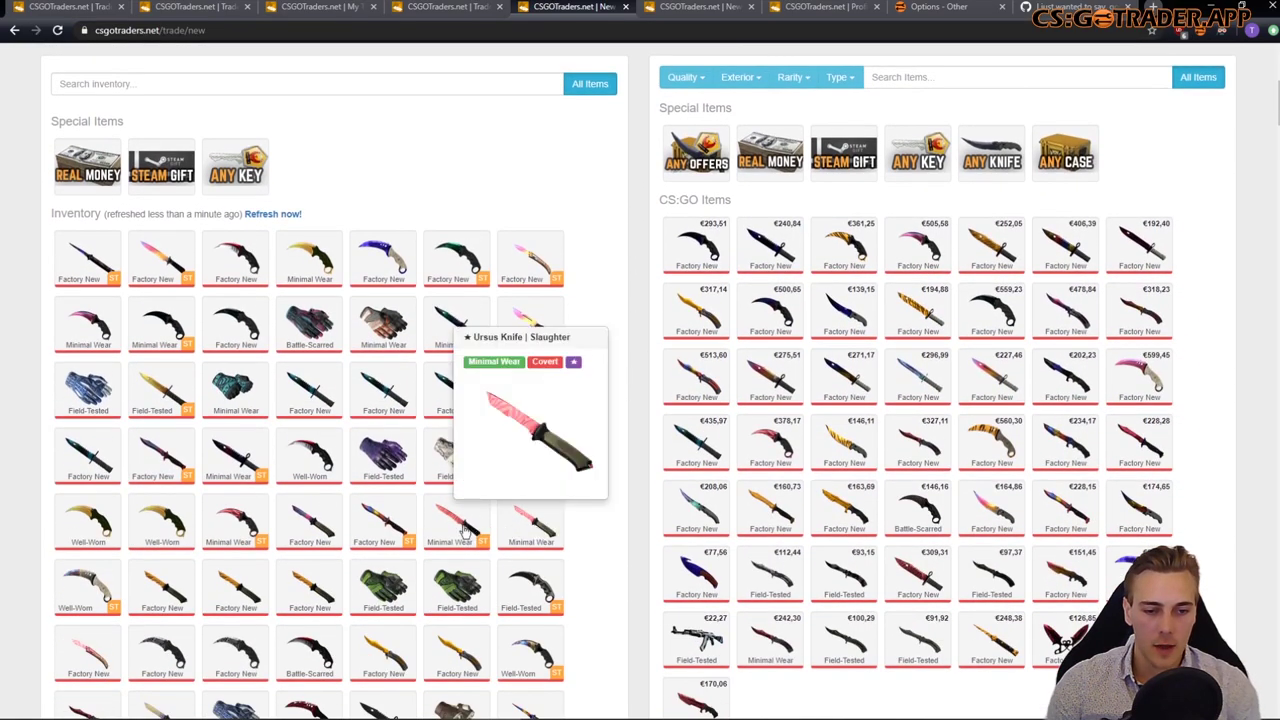
scroll(458, 527, down, 1)
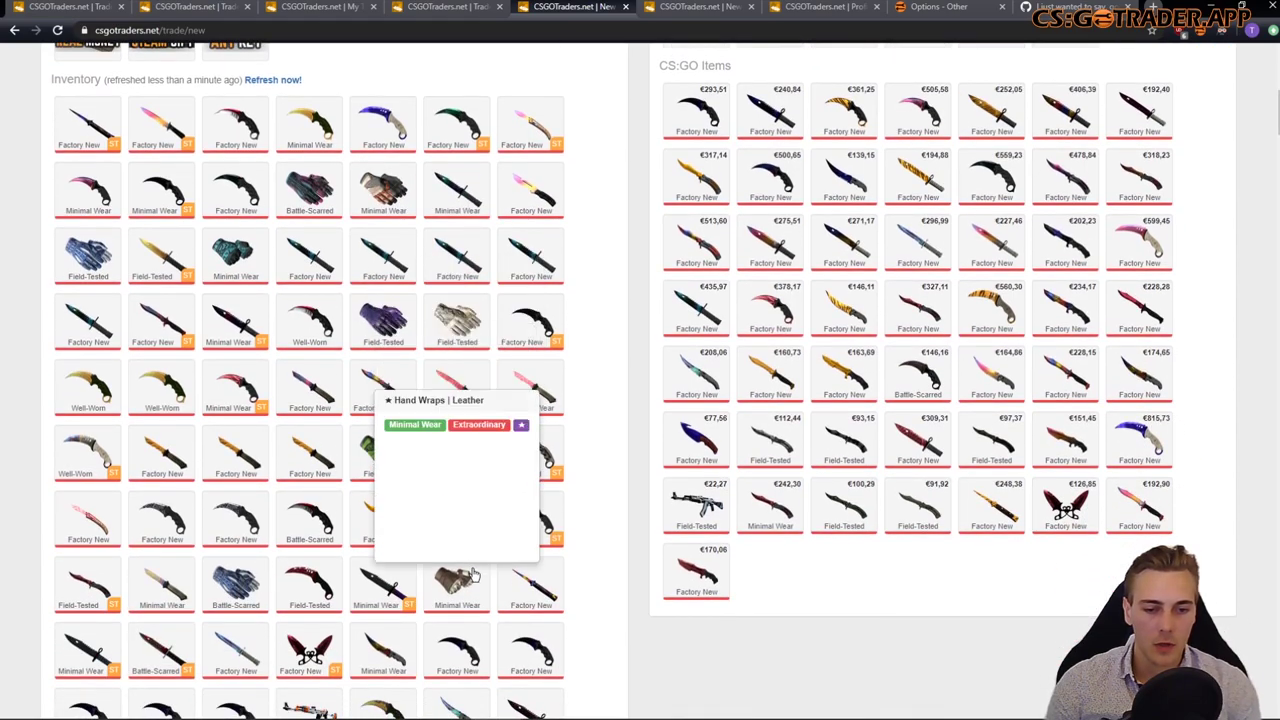
click(460, 525)
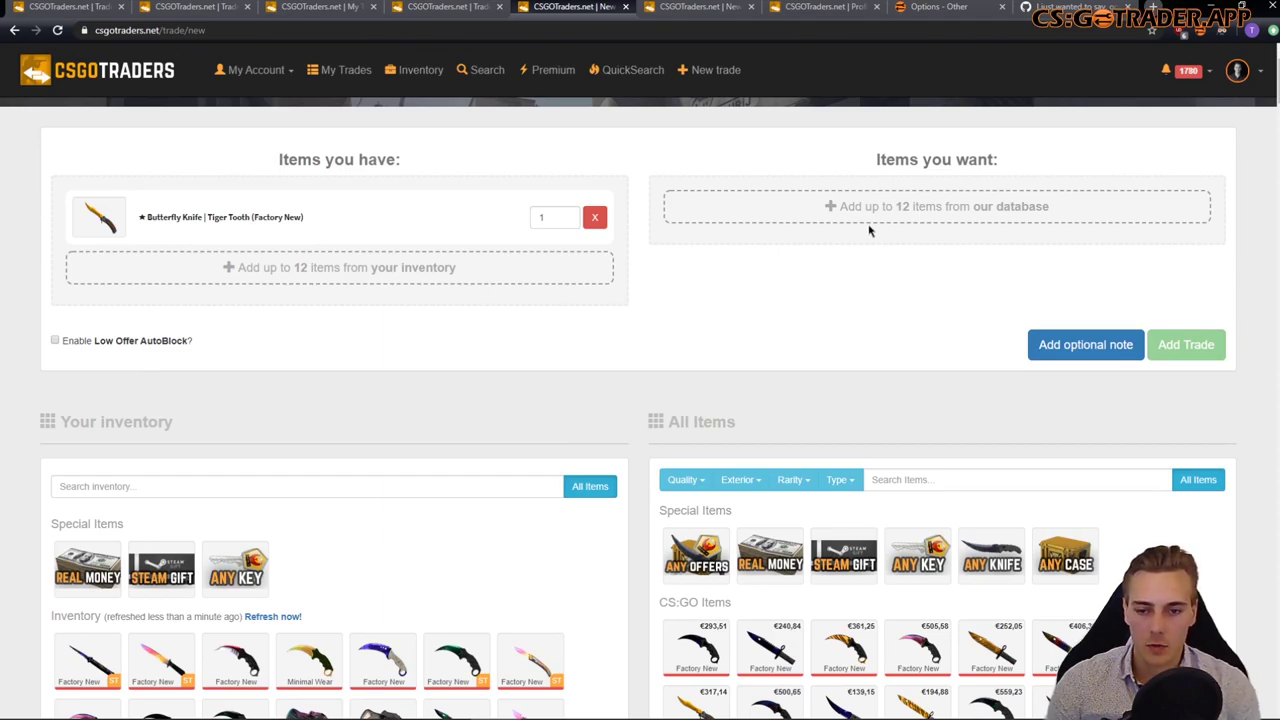
Step: Add the Karambit | Tiger Tooth from All Items to the wanted items
click(932, 479)
scroll(920, 450, down, 3)
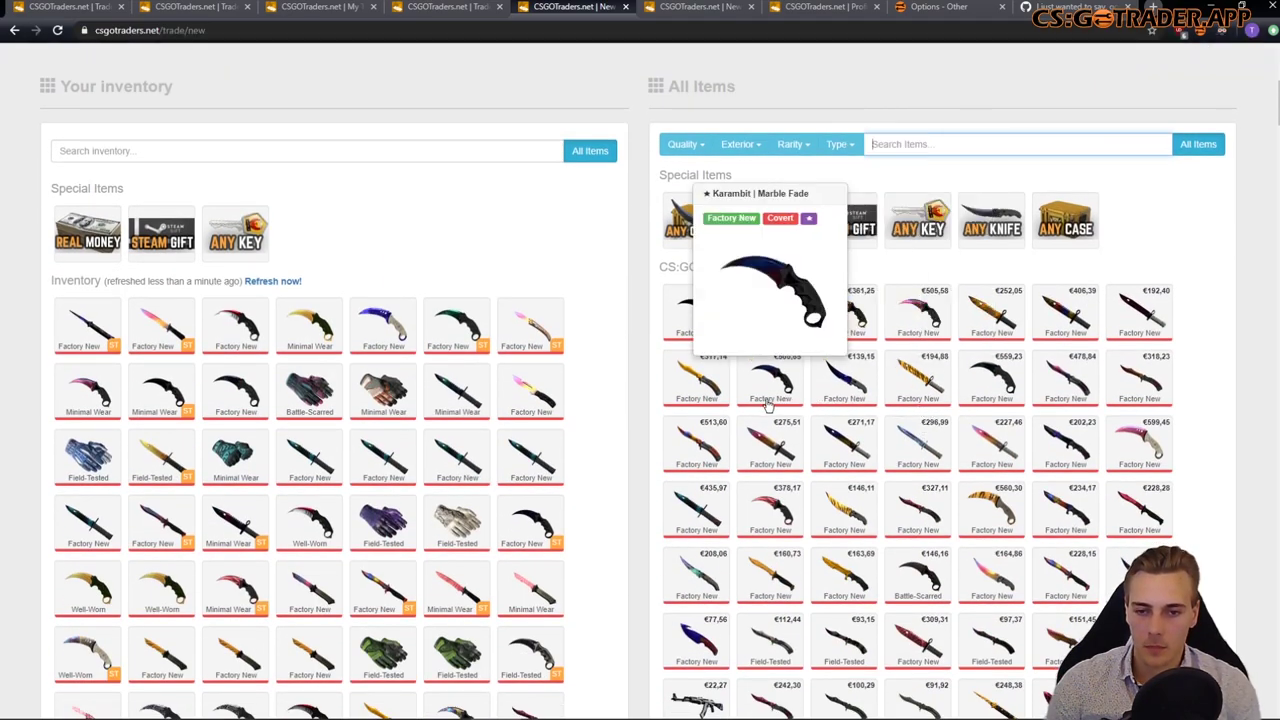
scroll(626, 403, up, 1)
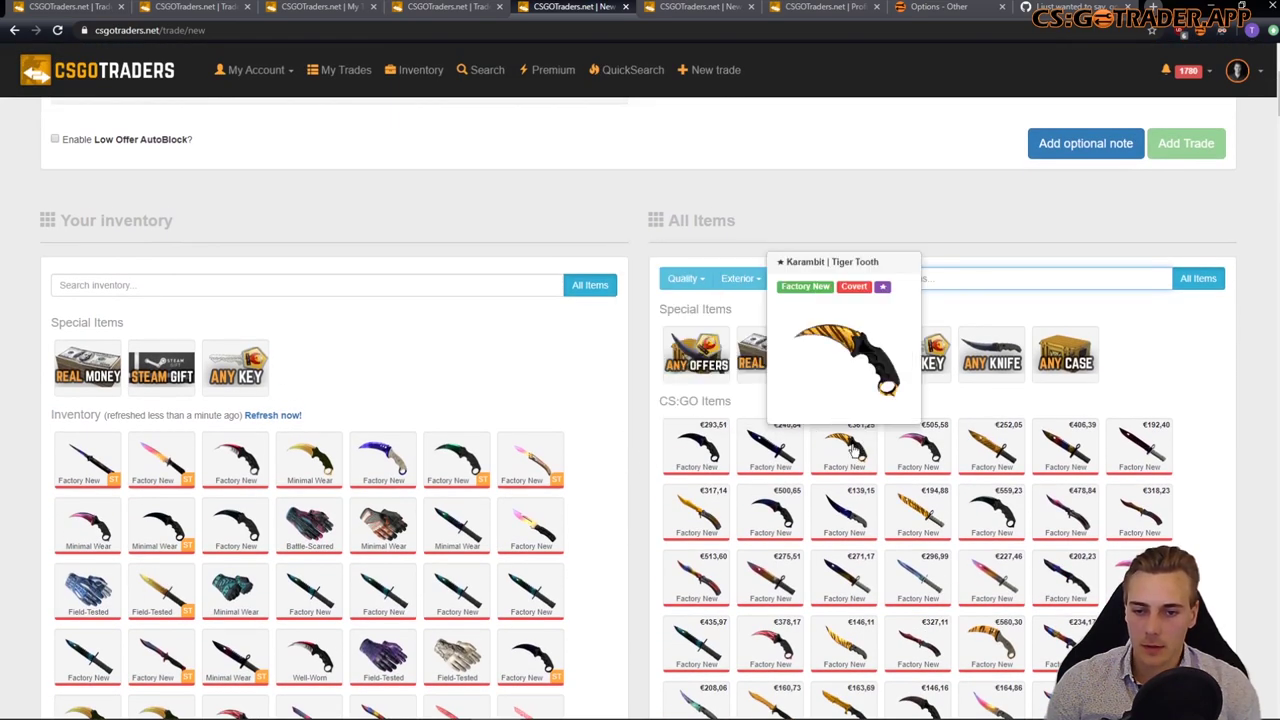
click(887, 463)
click(932, 462)
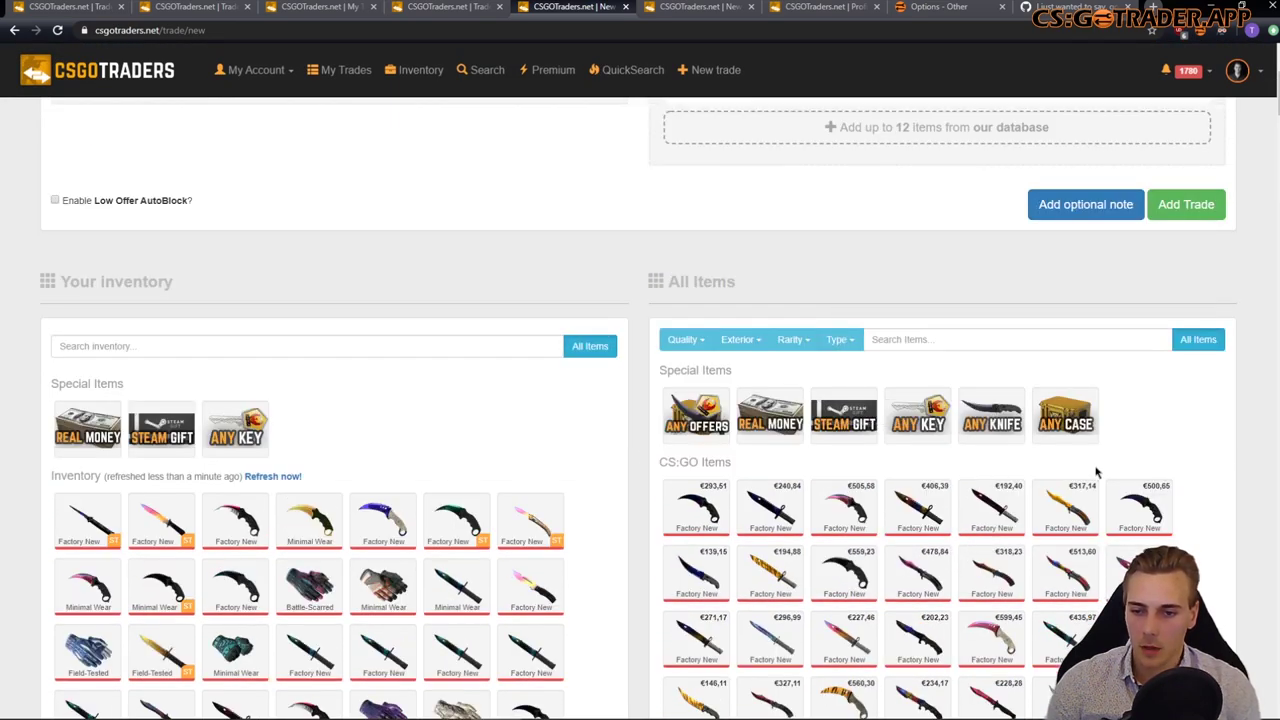
Step: Search the item database for 'tiger tooth' and submit, posting trade #1781051
click(910, 338)
text(butterf)
key(ctrl+a)
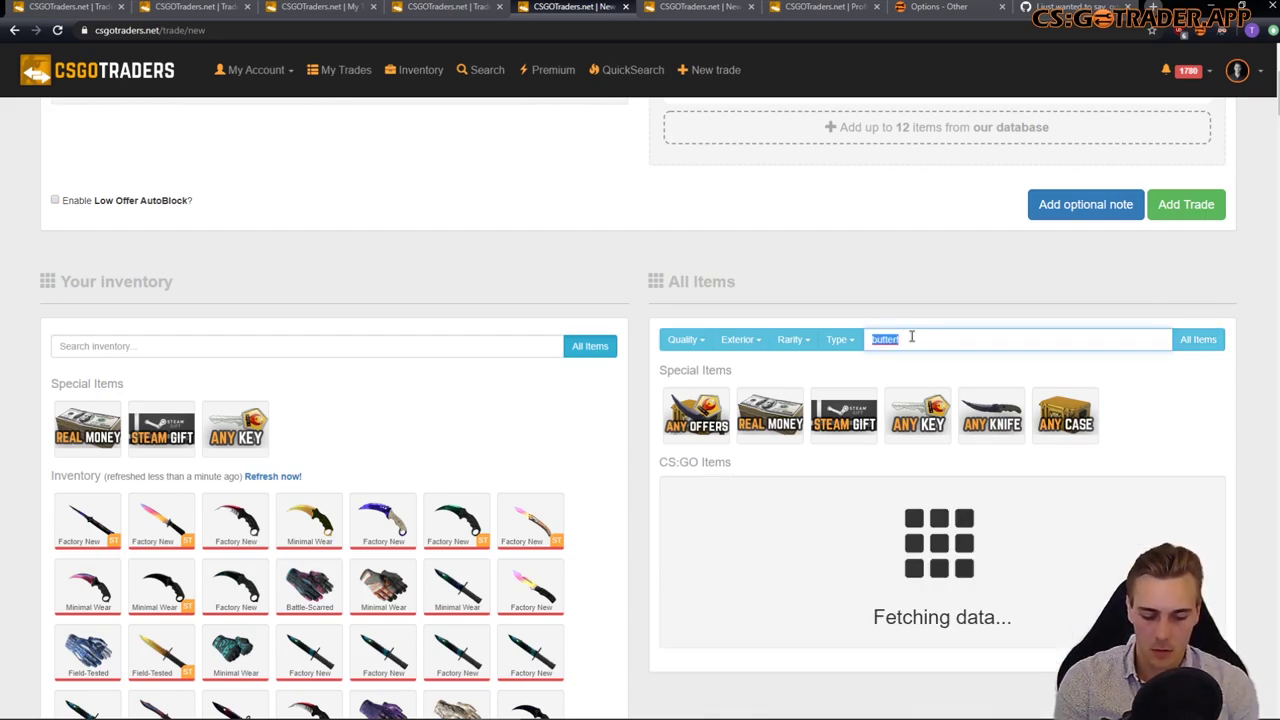
text(tiger tooth)
key(Return)
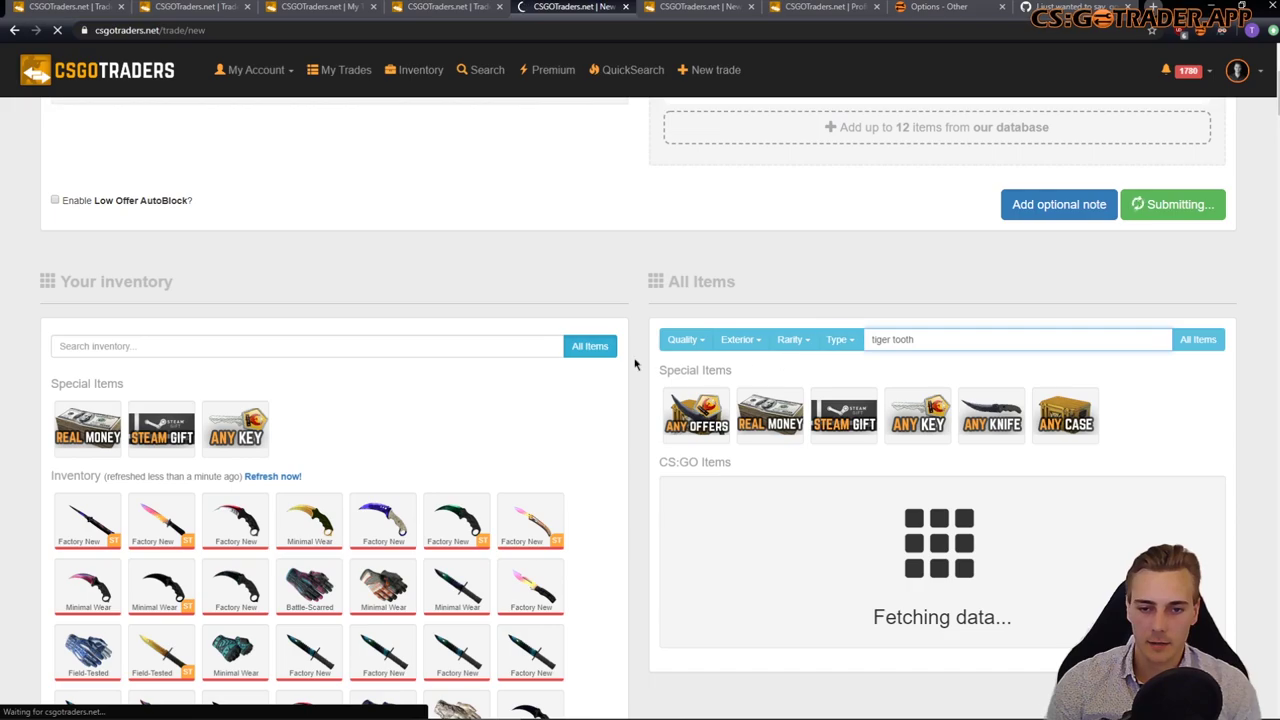
scroll(674, 436, up, 3)
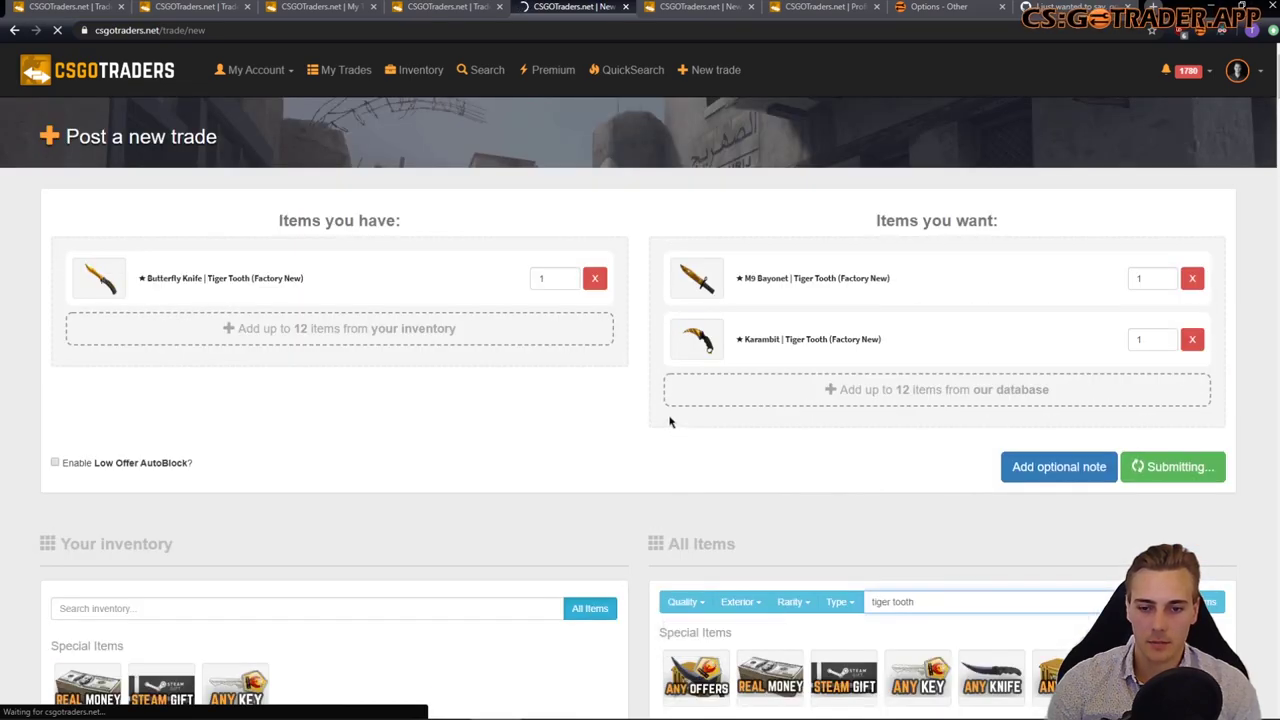
scroll(674, 436, down, 4)
scroll(670, 421, up, 1)
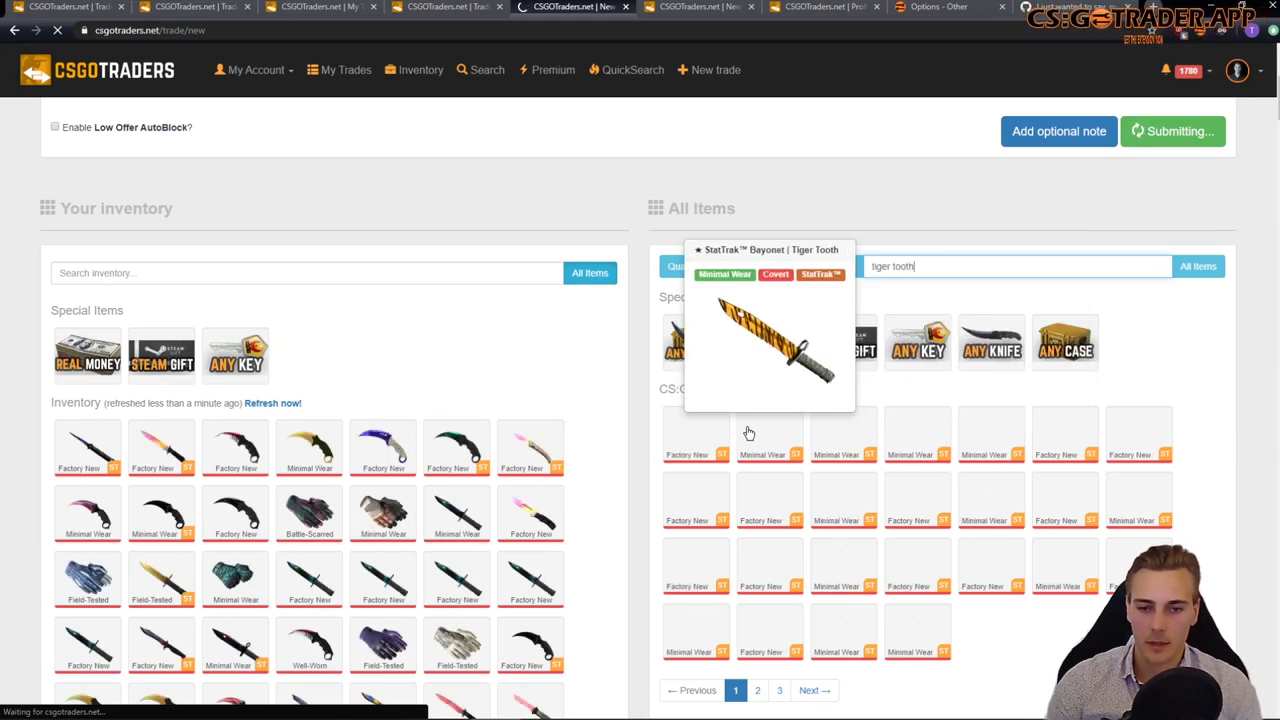
scroll(717, 440, up, 1)
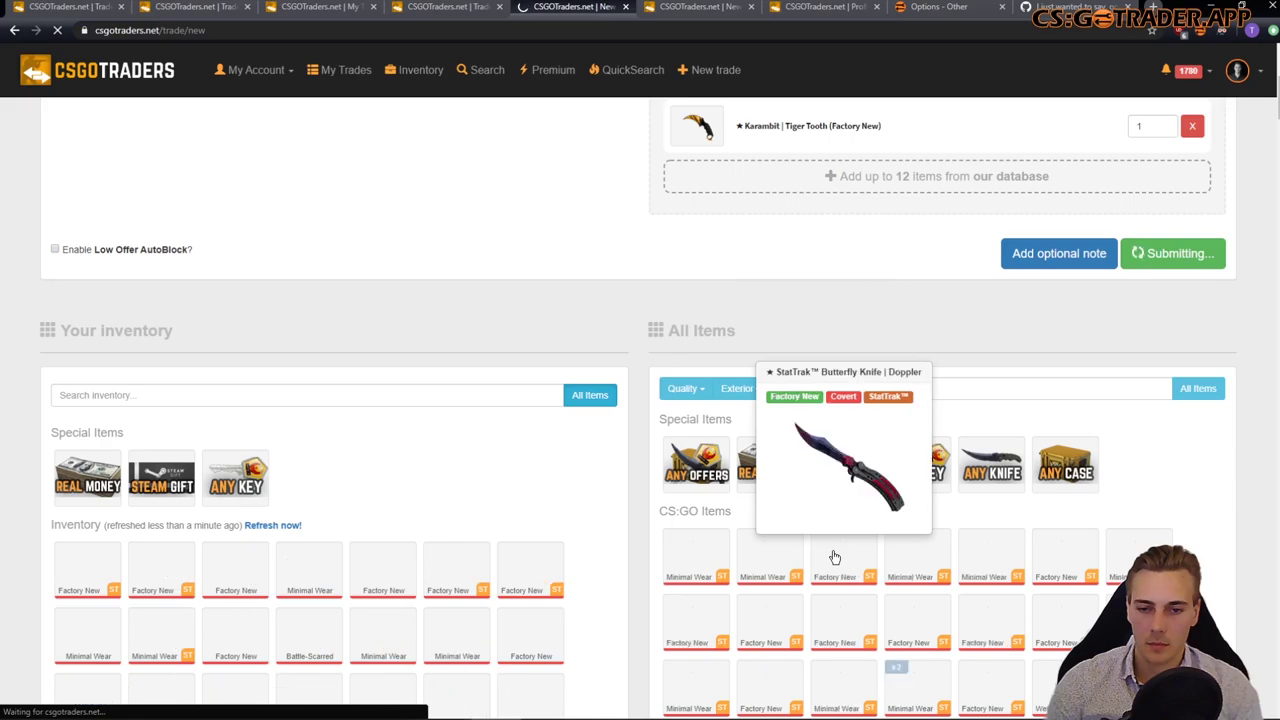
scroll(1040, 562, down, 2)
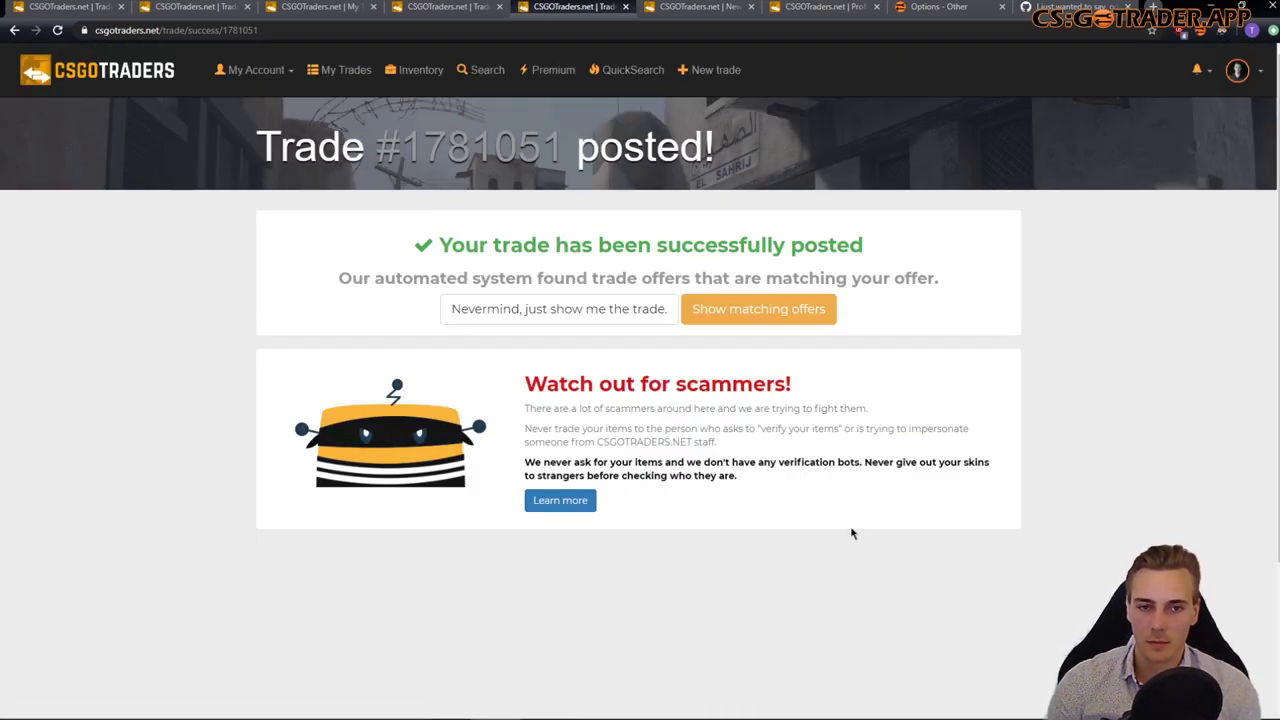
Step: Open trade #1781051's matching offers in a new tab and close the success tab
click(14, 30)
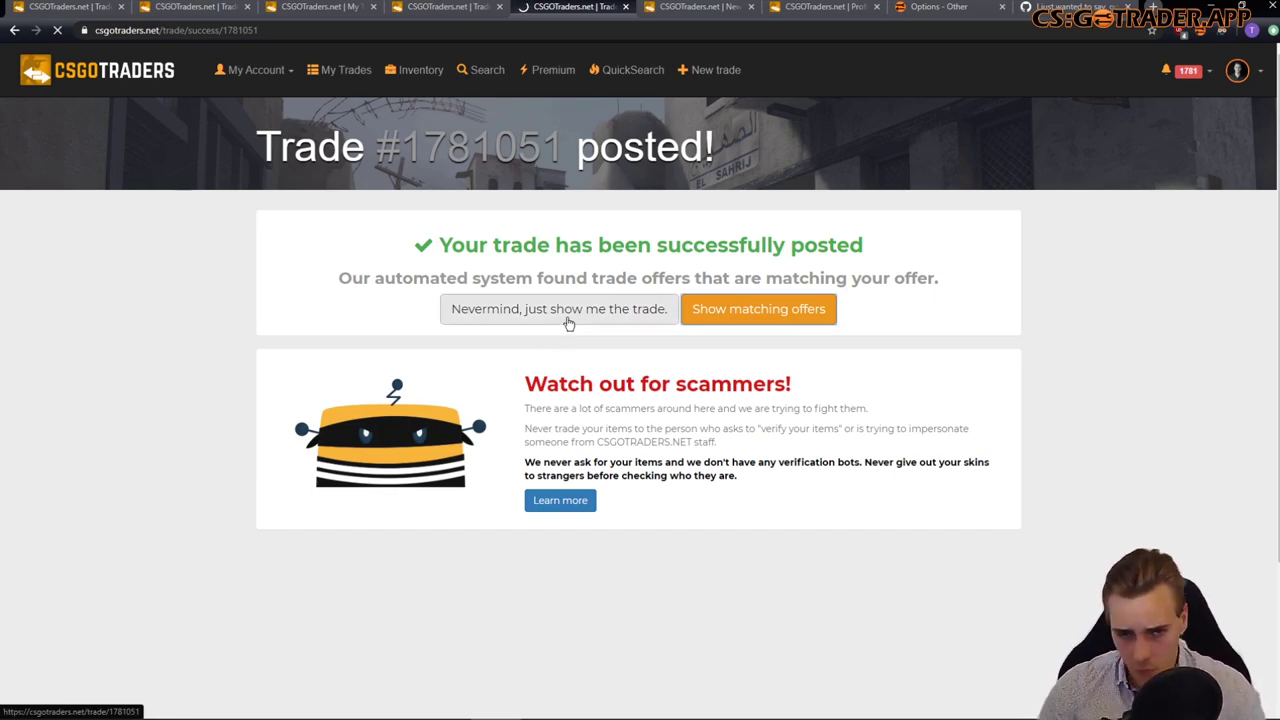
middle_click(740, 310)
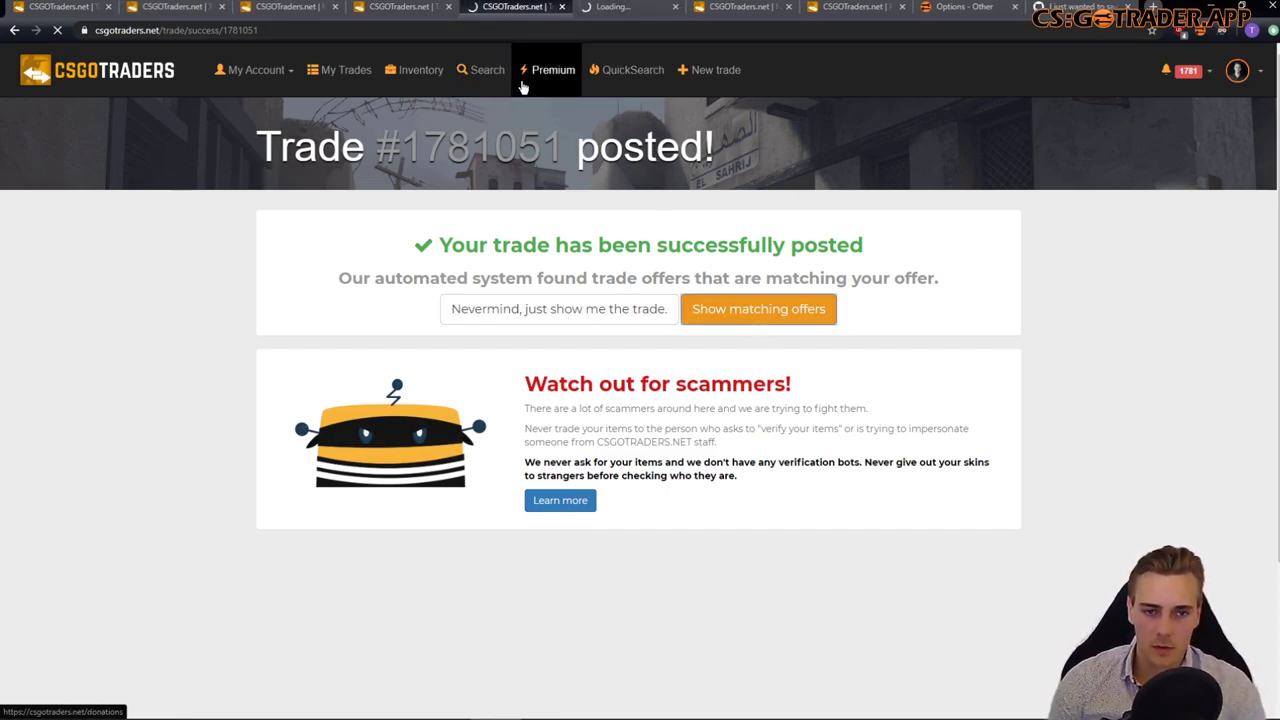
key(ctrl+w)
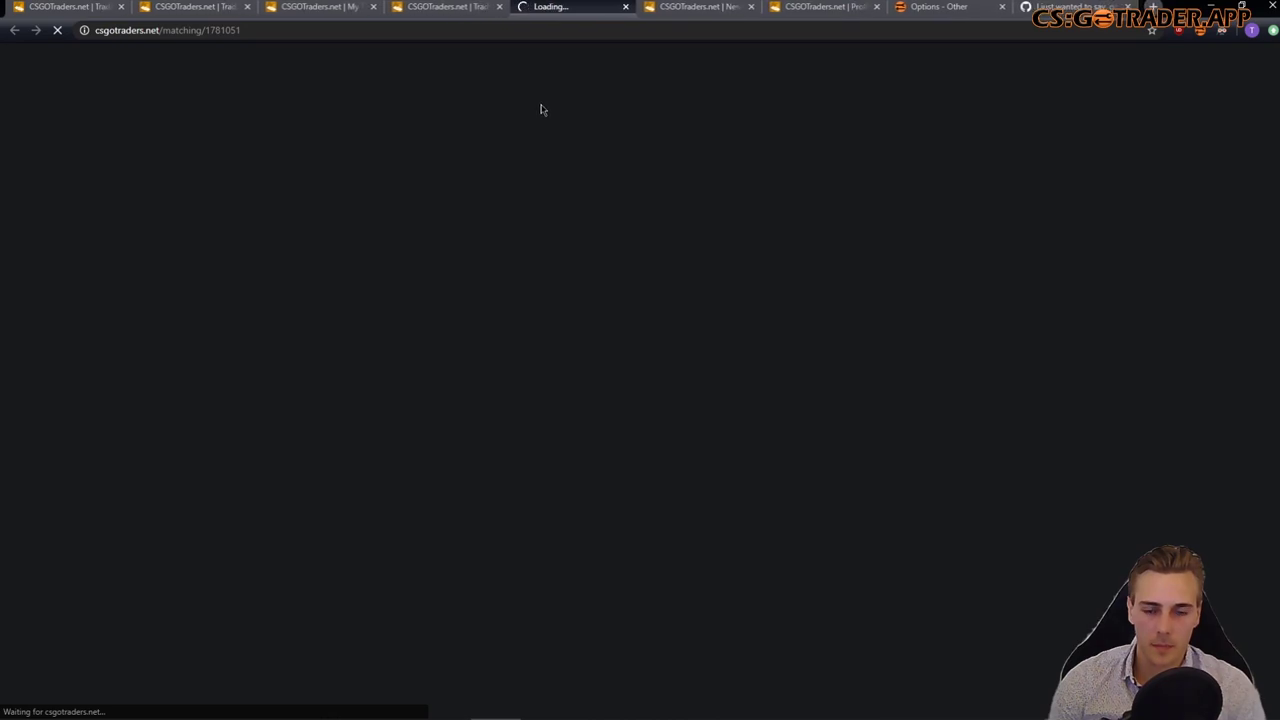
Step: Scroll through the profile inventory's knives, estimated at €87.892,69
click(727, 6)
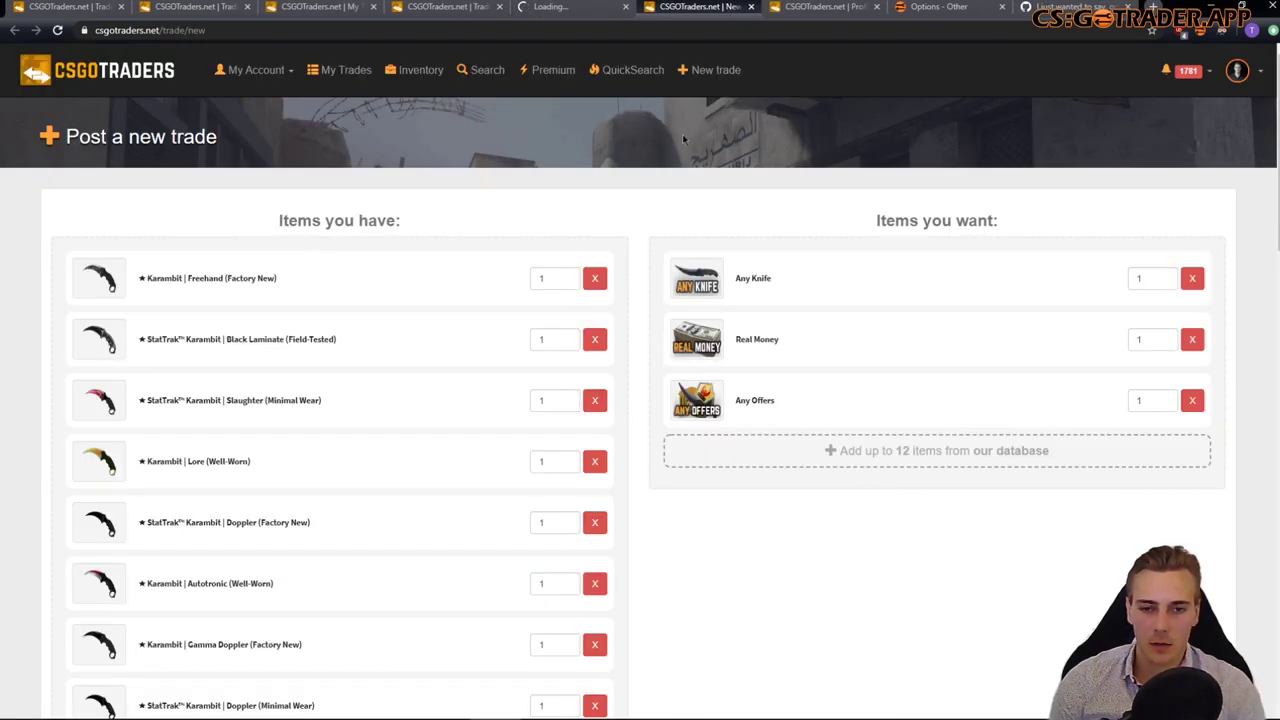
key(ctrl+Tab)
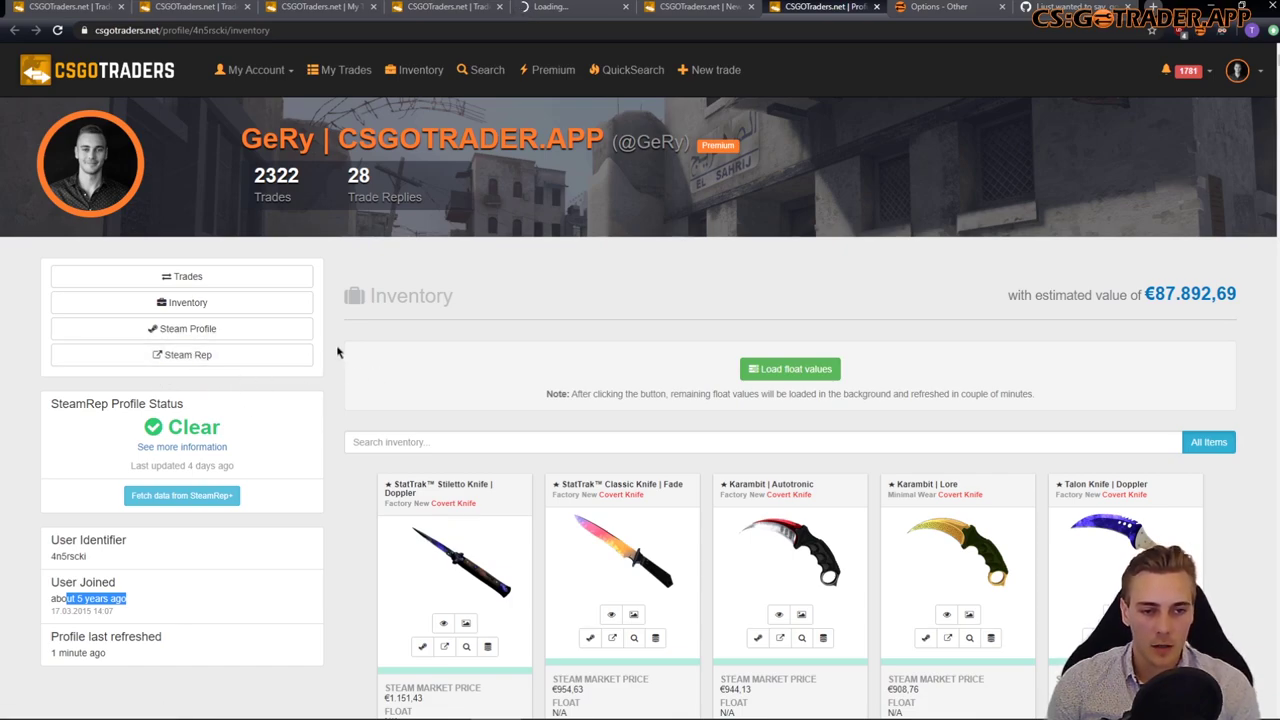
scroll(337, 352, down, 2)
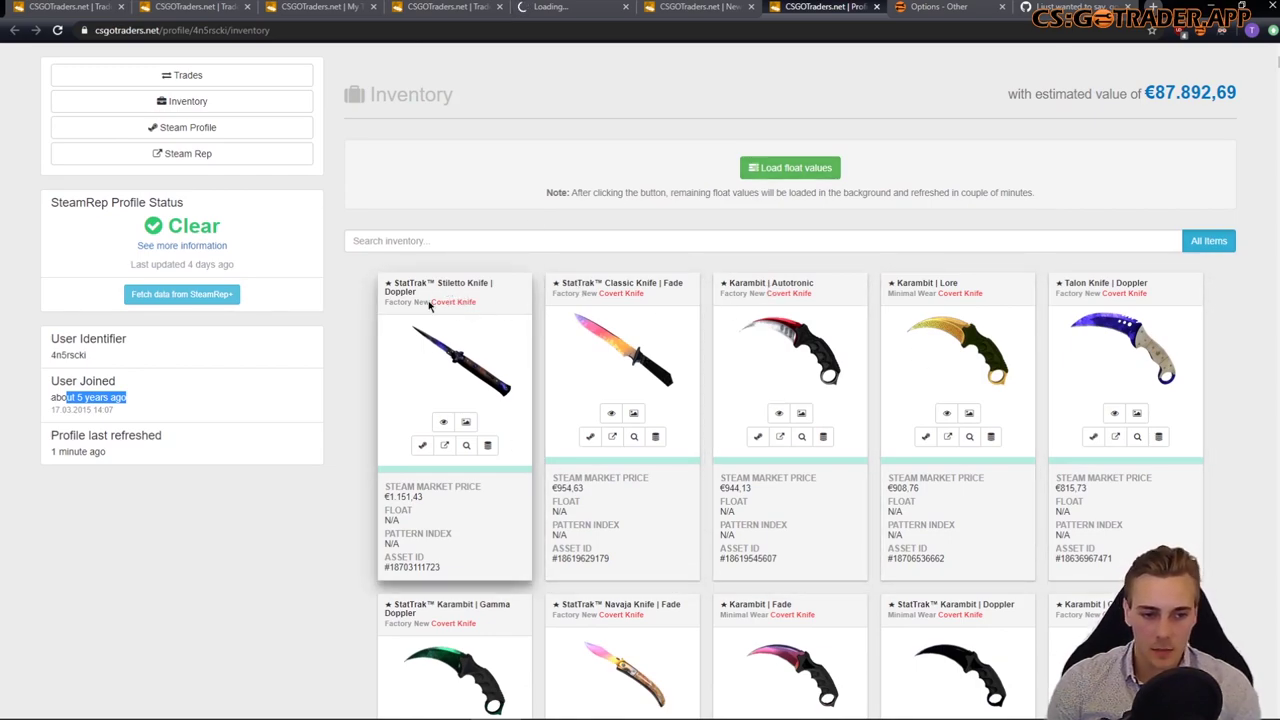
scroll(340, 322, up, 2)
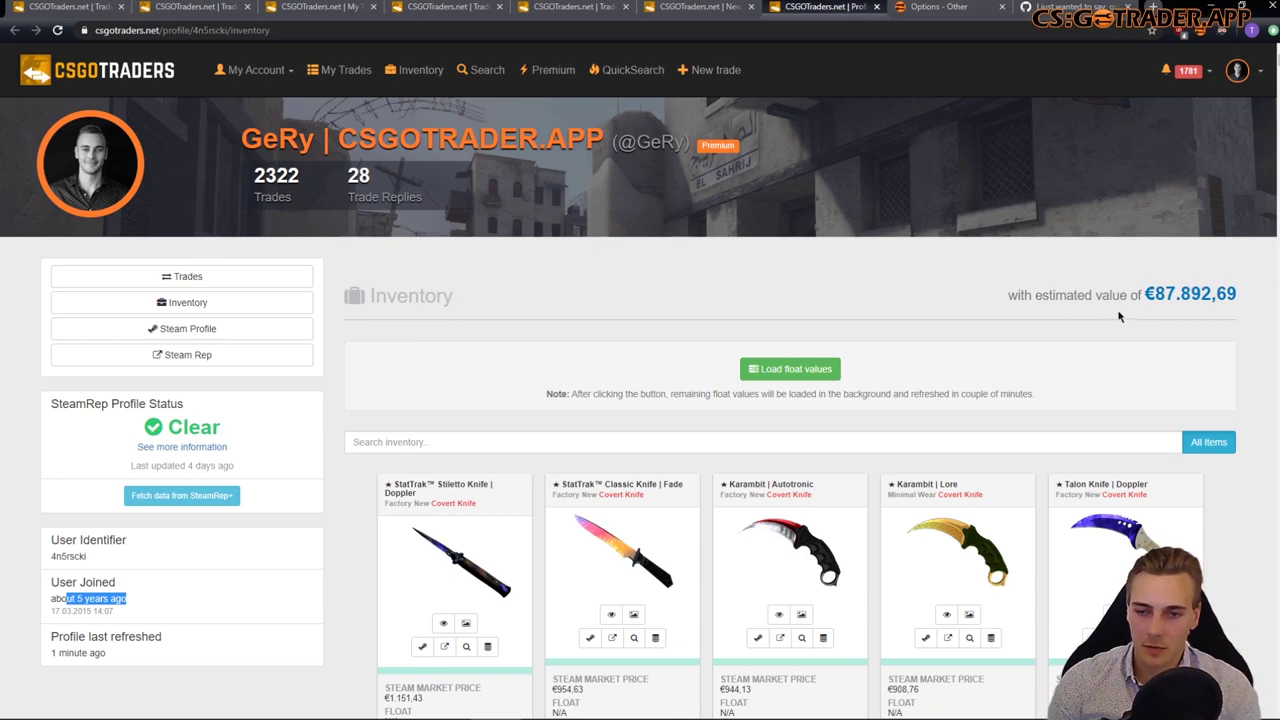
scroll(828, 311, down, 1)
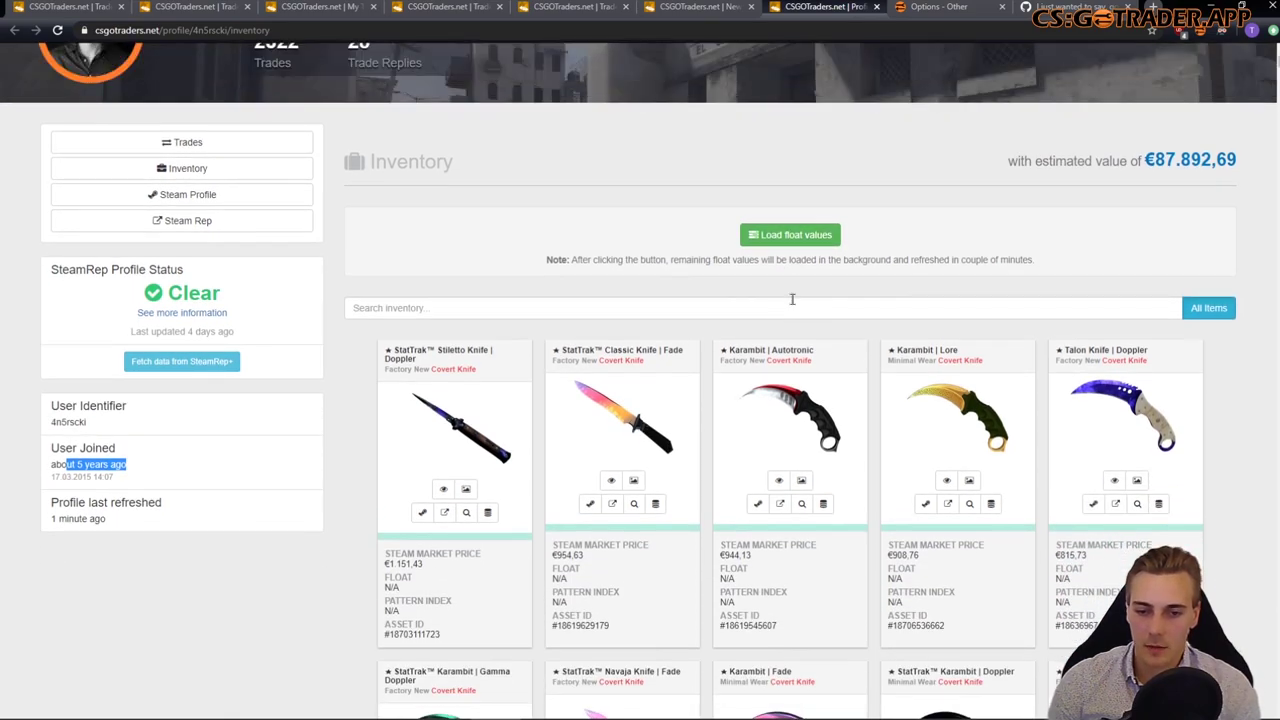
scroll(890, 370, down, 1)
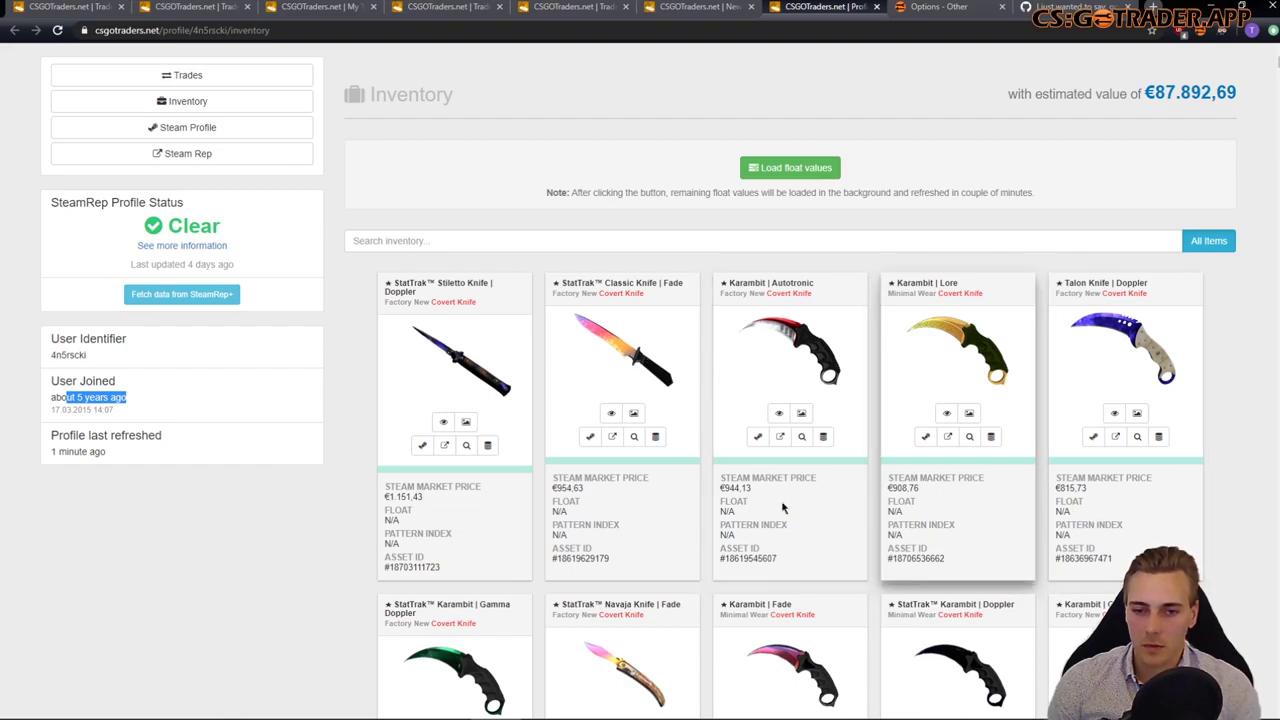
scroll(743, 502, down, 4)
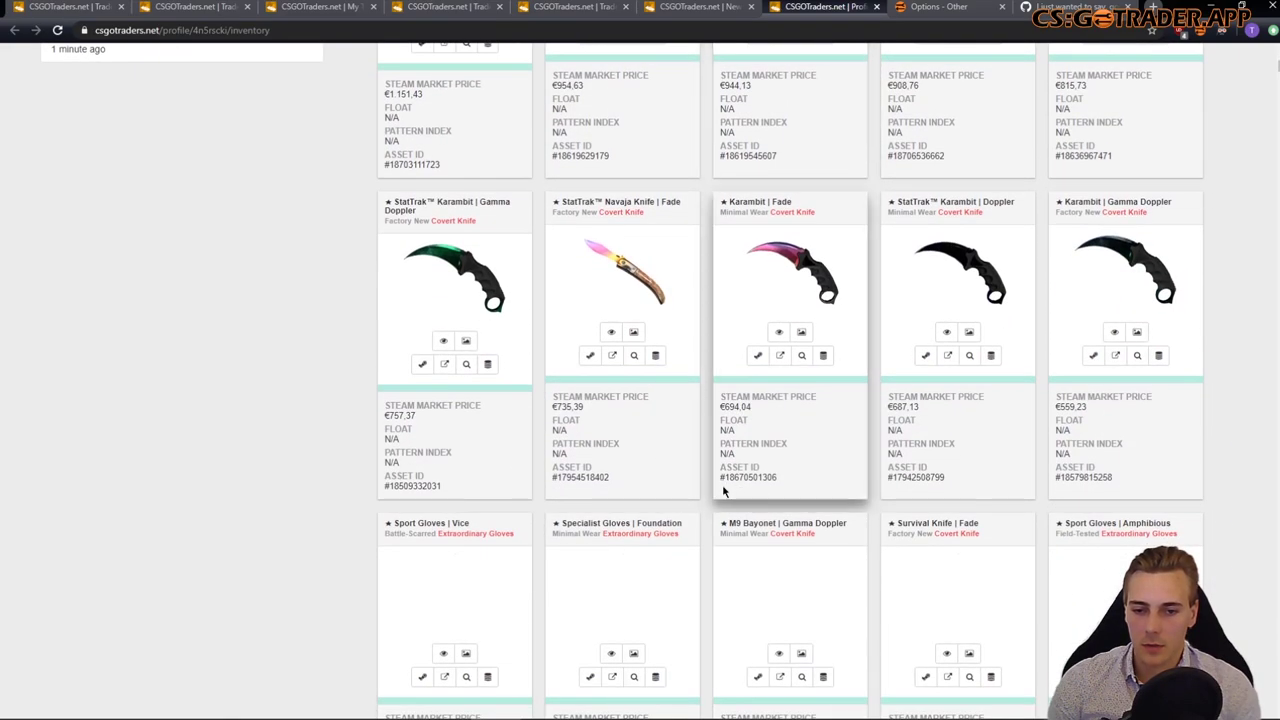
scroll(723, 491, down, 4)
scroll(717, 518, up, 1)
scroll(717, 518, up, 6)
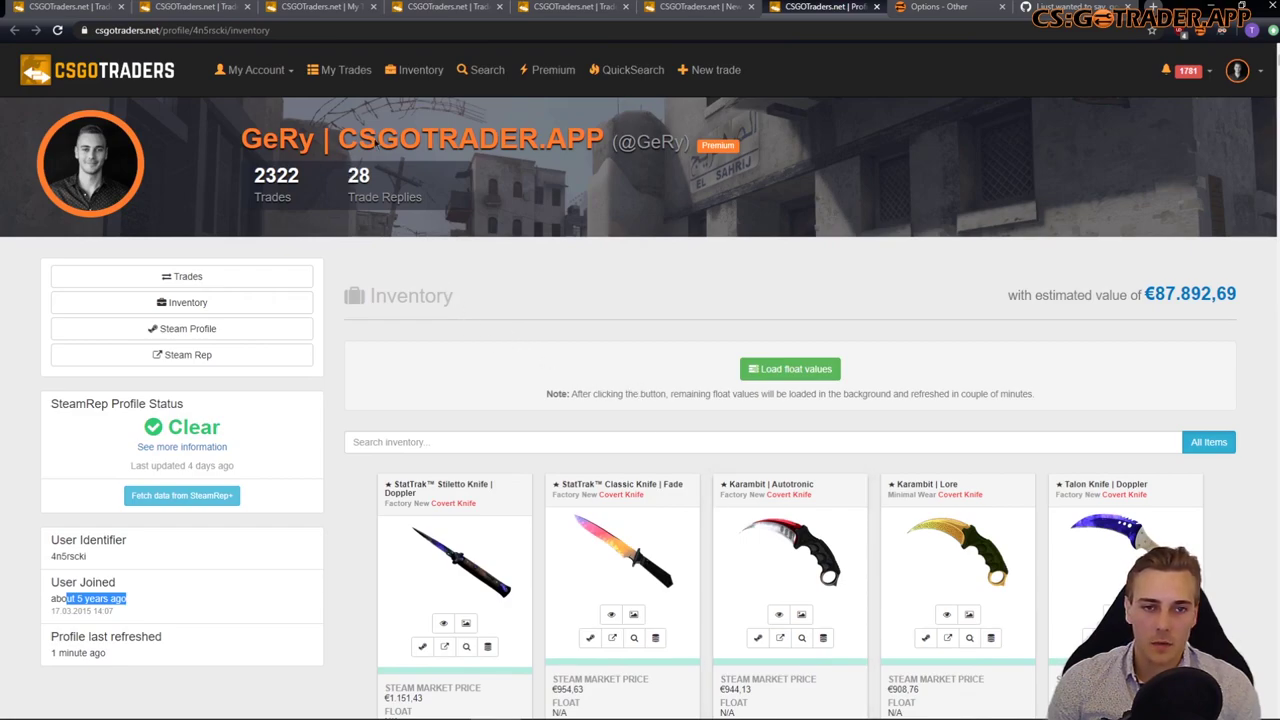
Step: Switch between the open tabs and settle on the matching trades page
click(565, 6)
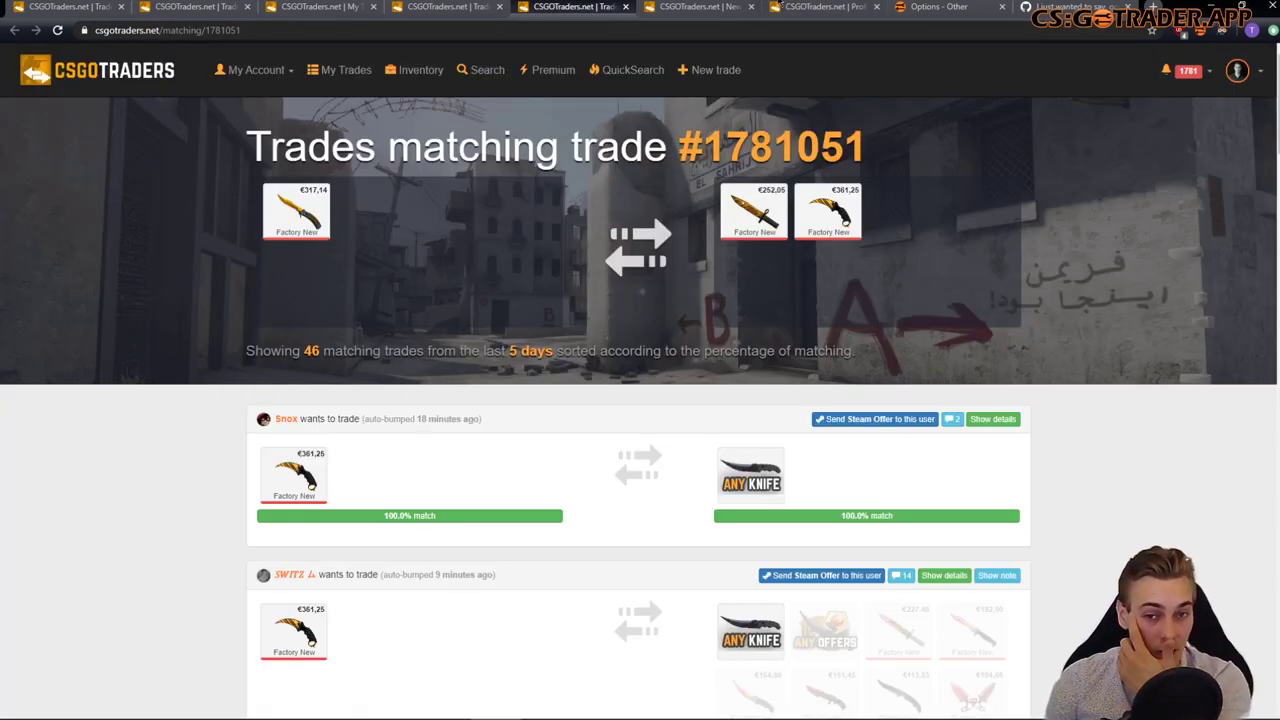
click(820, 6)
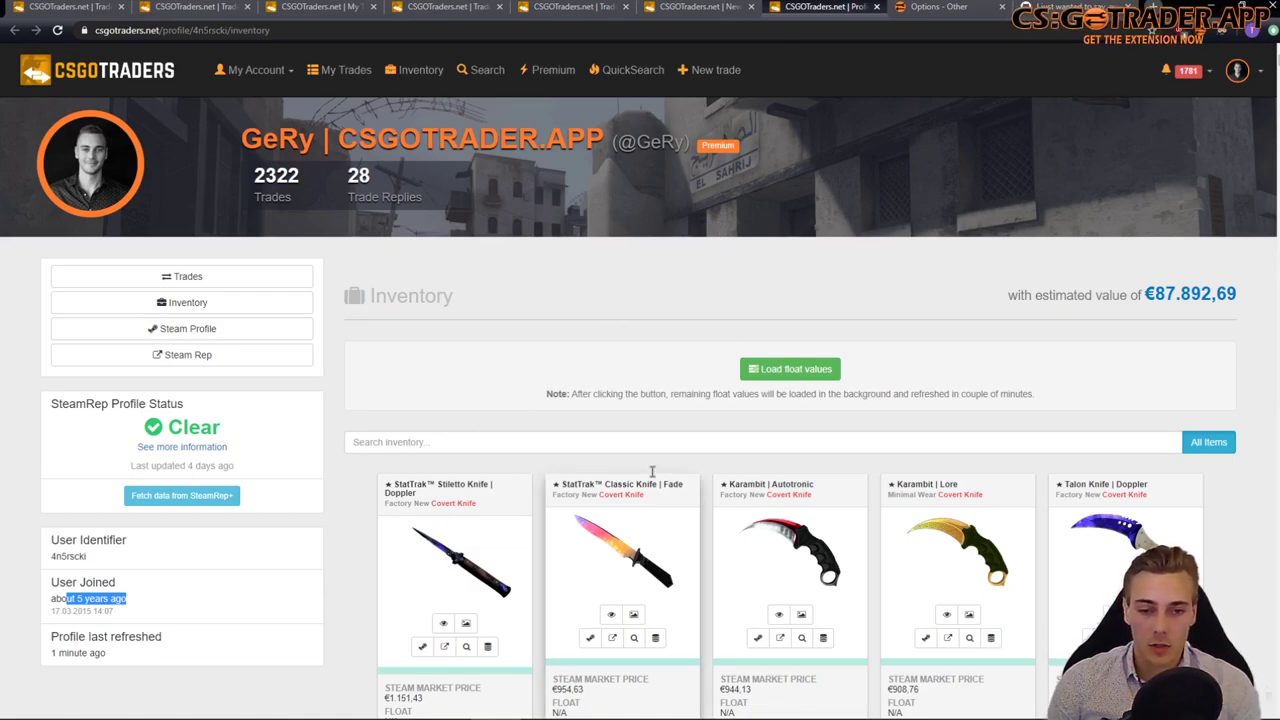
click(648, 6)
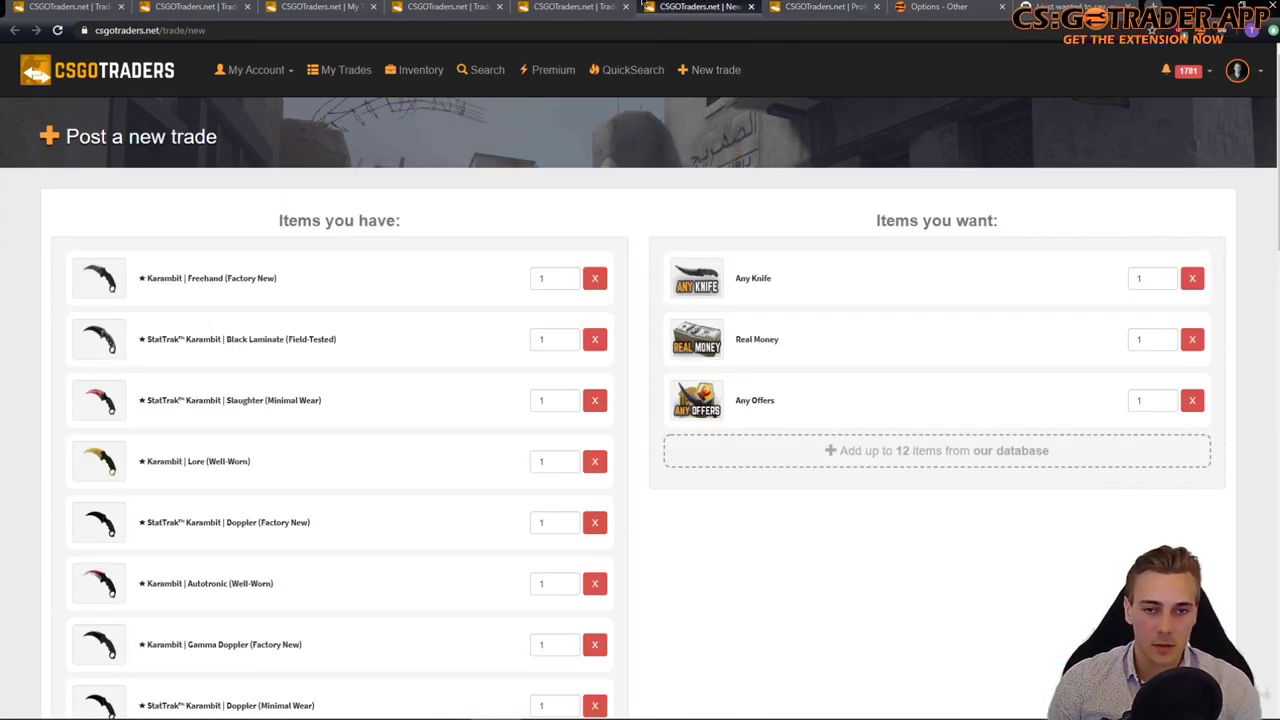
click(633, 6)
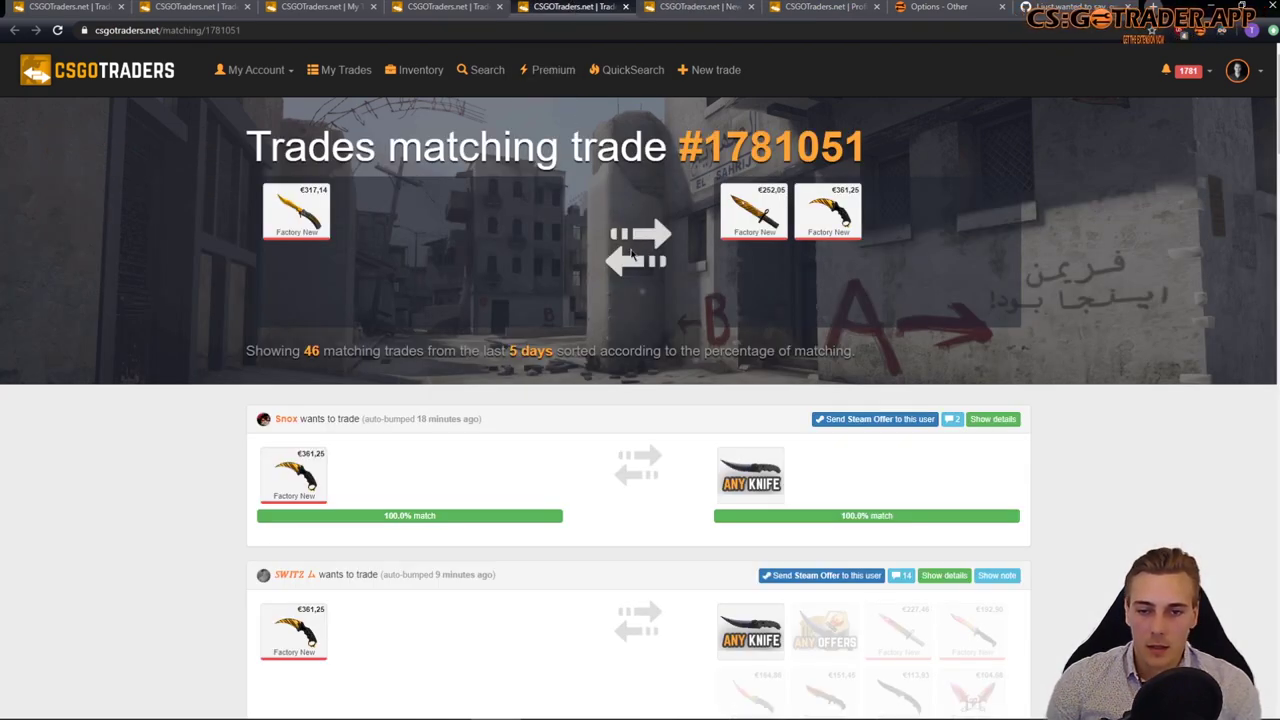
Step: Inspect the matched items across the 46 matching trades, ending at the top 100.0% match
mouse_move(296, 198)
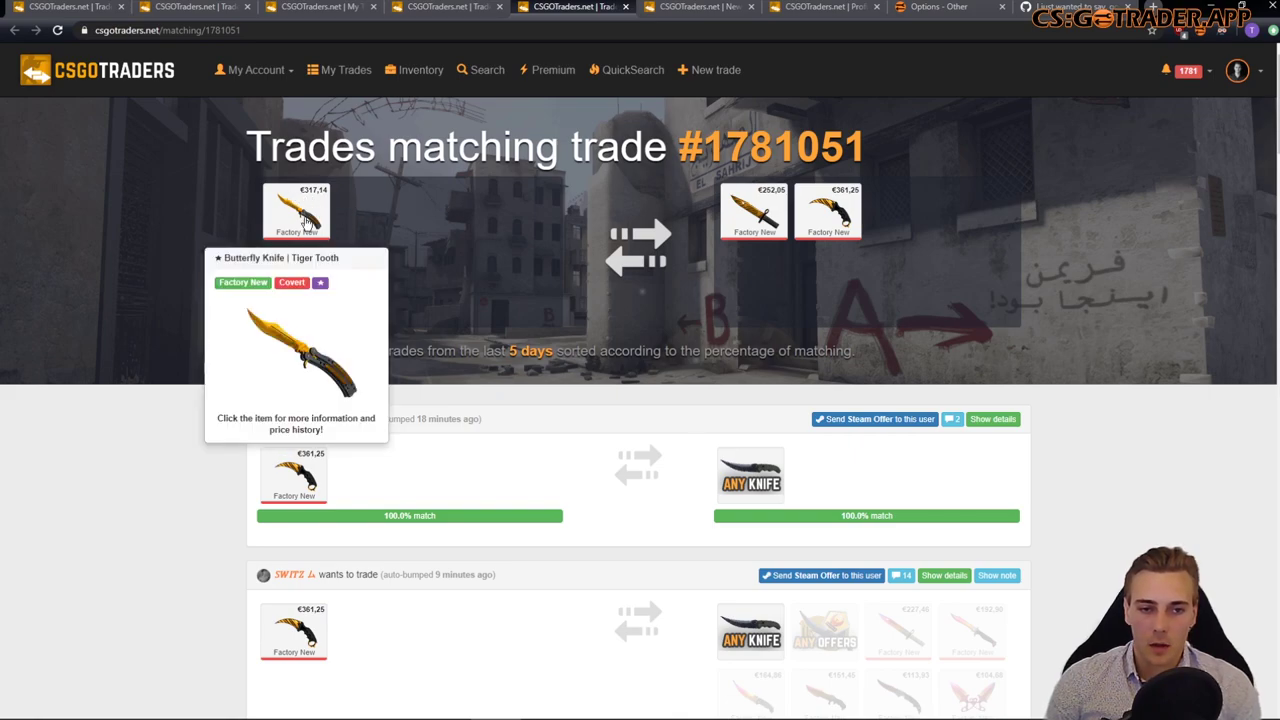
mouse_move(826, 228)
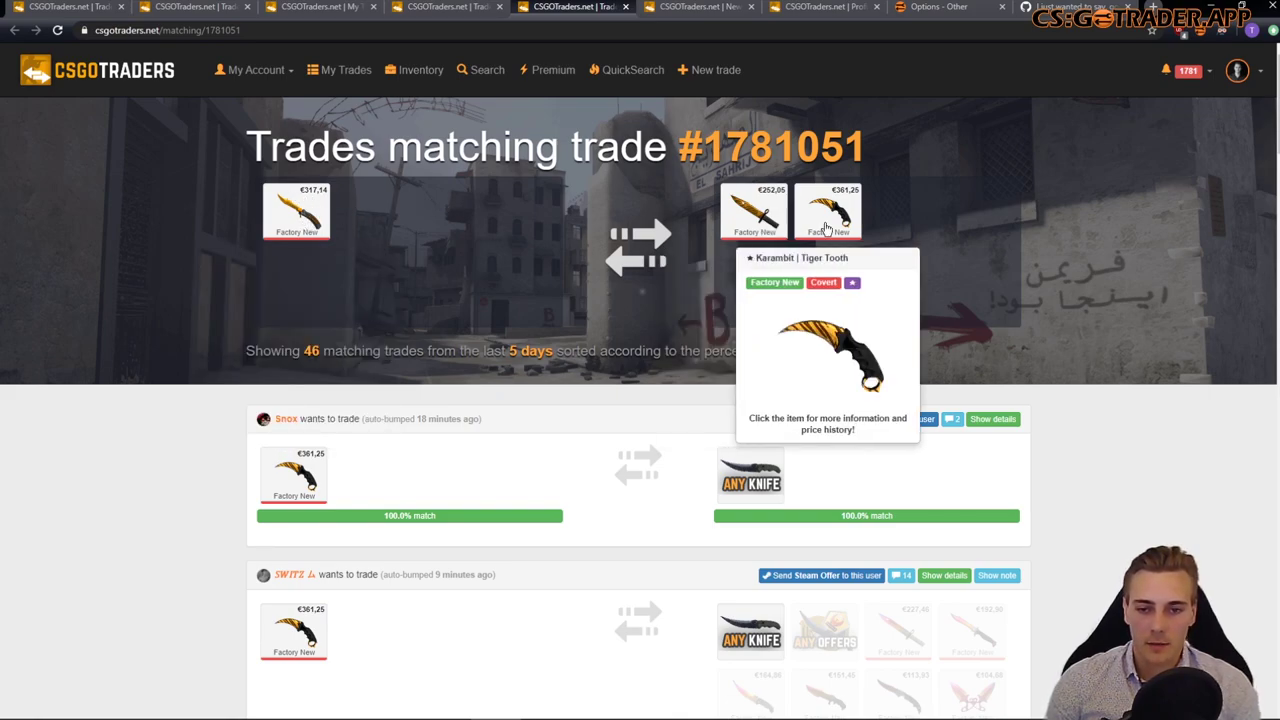
mouse_move(766, 220)
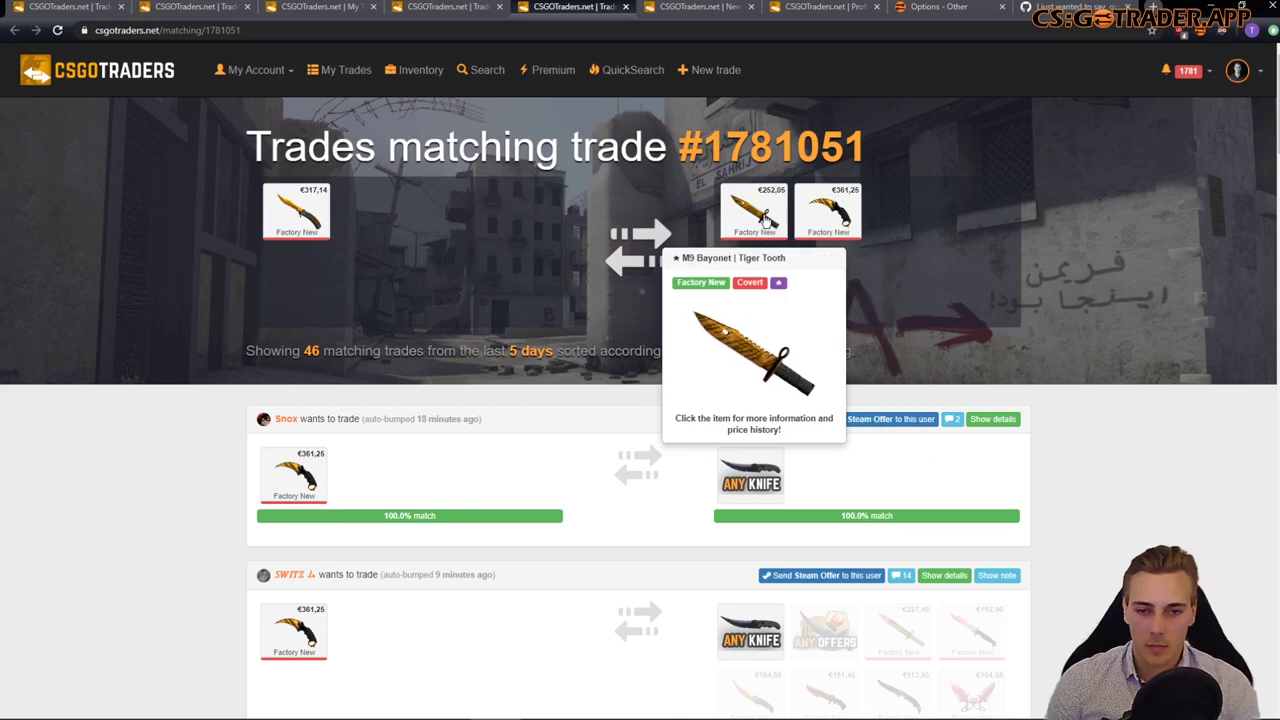
scroll(176, 388, down, 3)
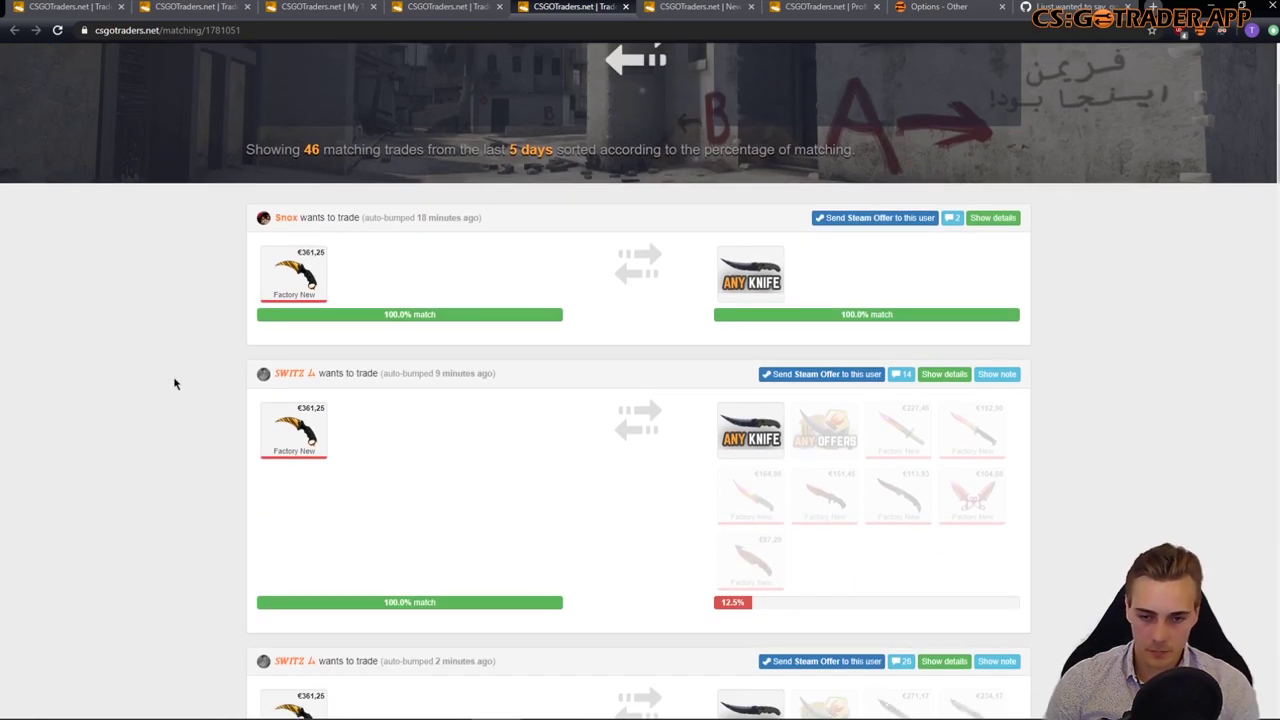
scroll(181, 410, up, 2)
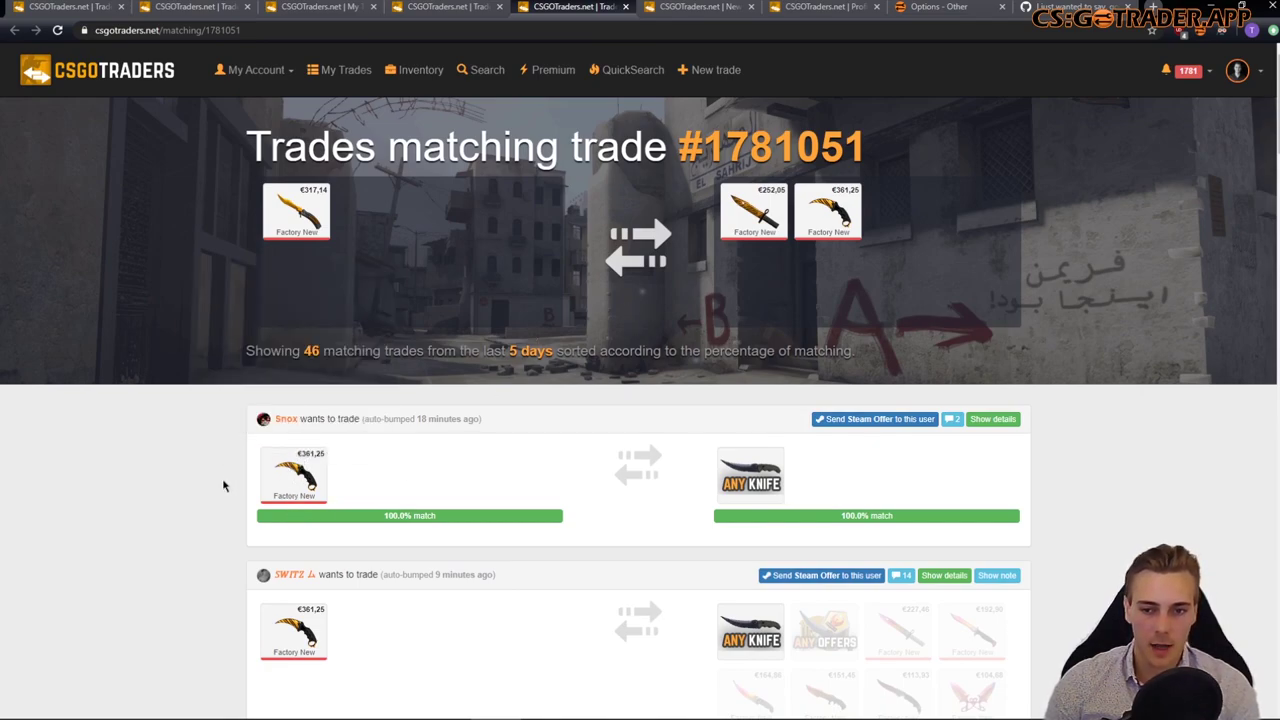
scroll(224, 486, down, 2)
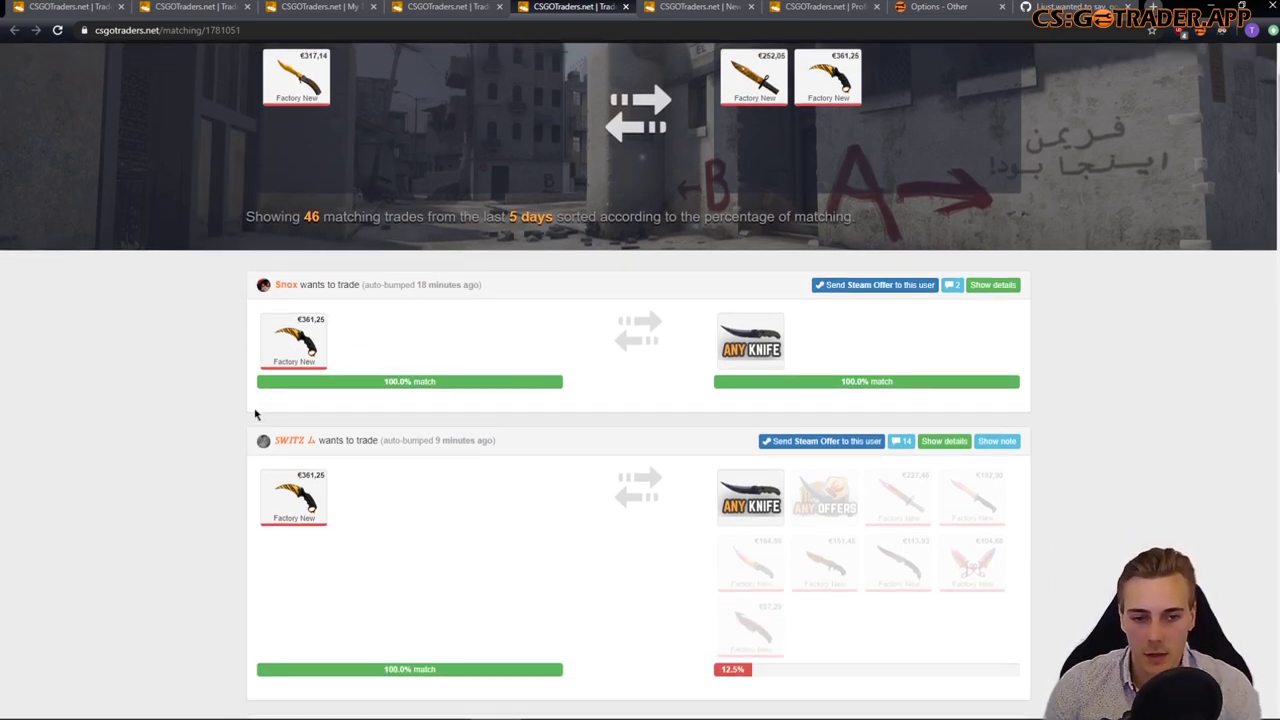
mouse_move(314, 357)
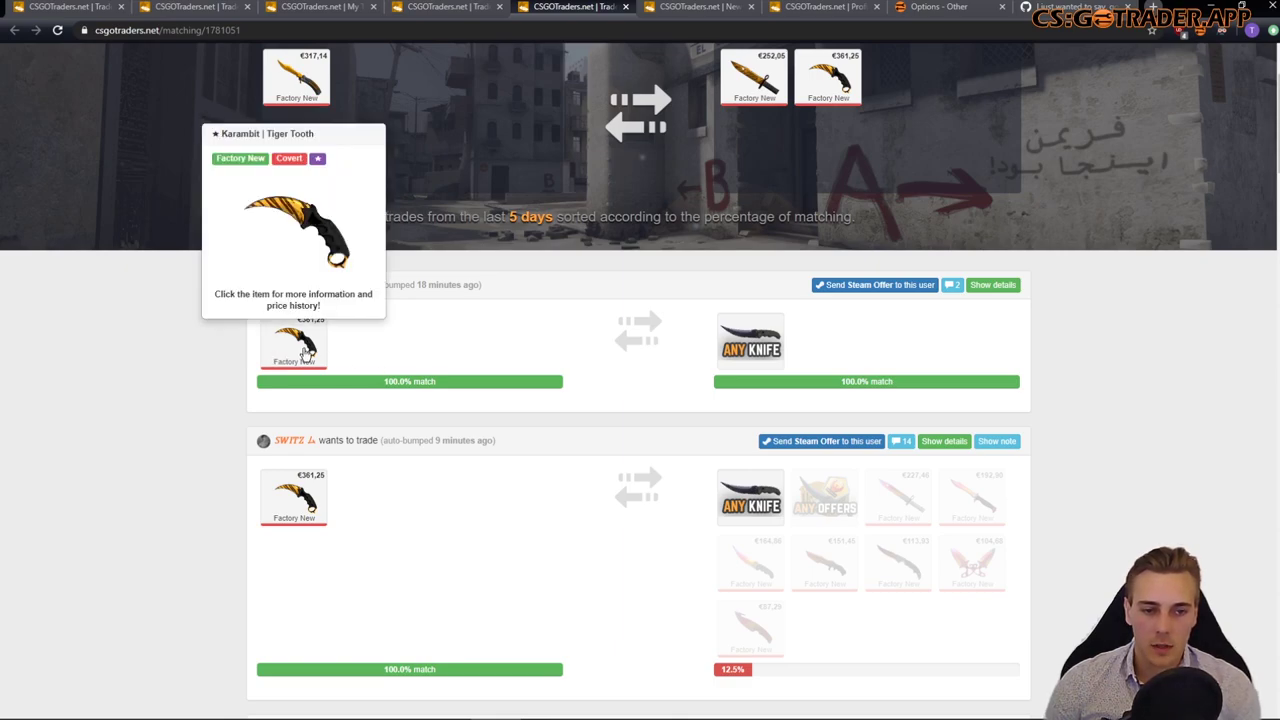
scroll(305, 350, up, 3)
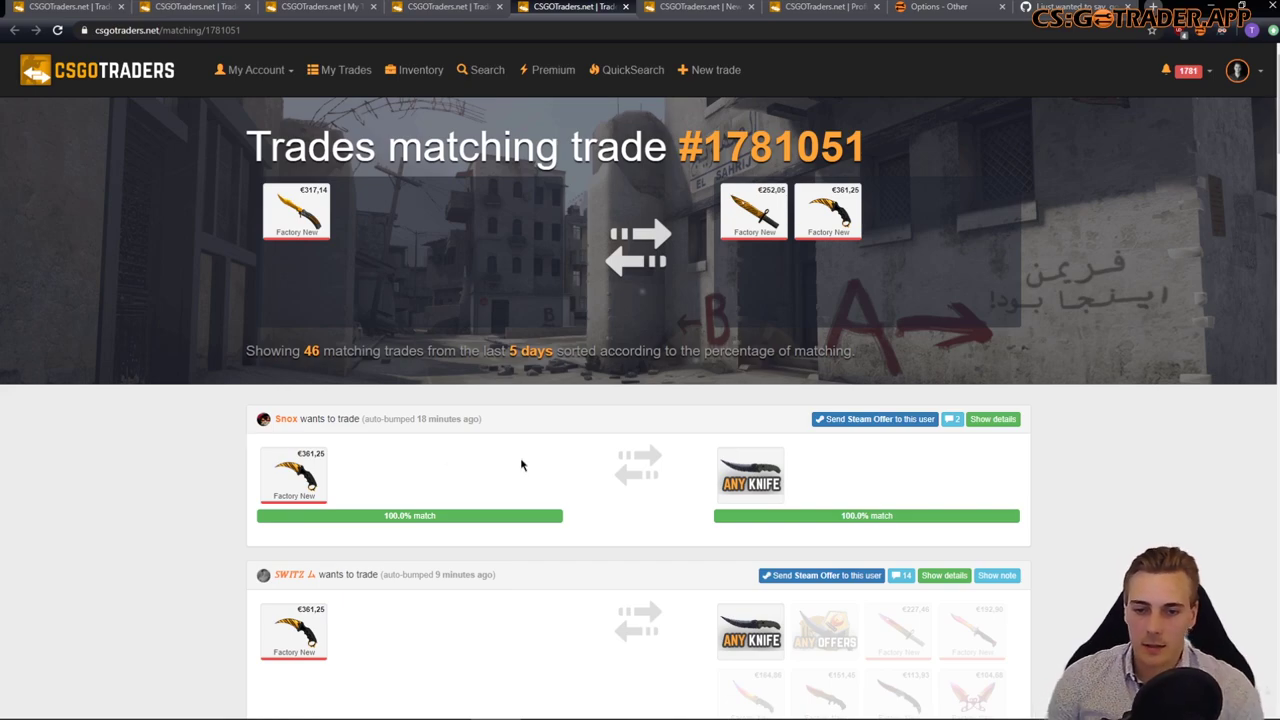
Step: Open the top match's Factory New Karambit trade and start a Steam trade offer to that trader
click(1006, 431)
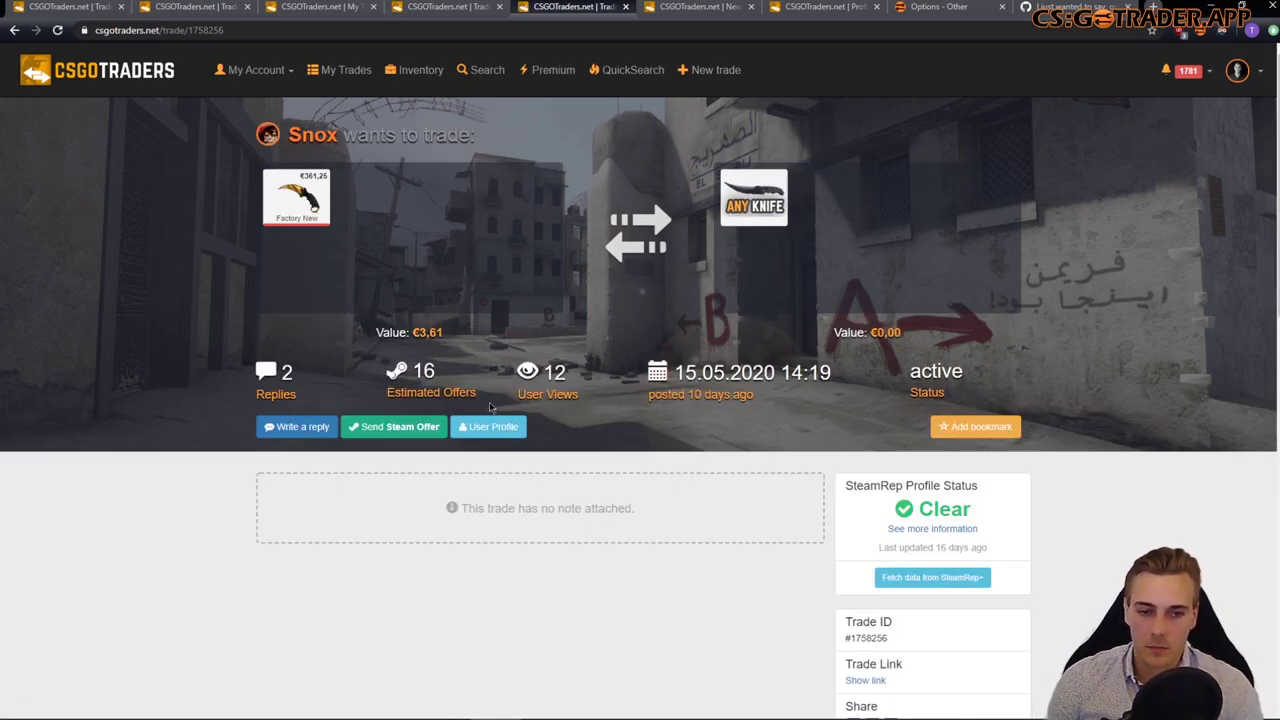
scroll(203, 389, down, 2)
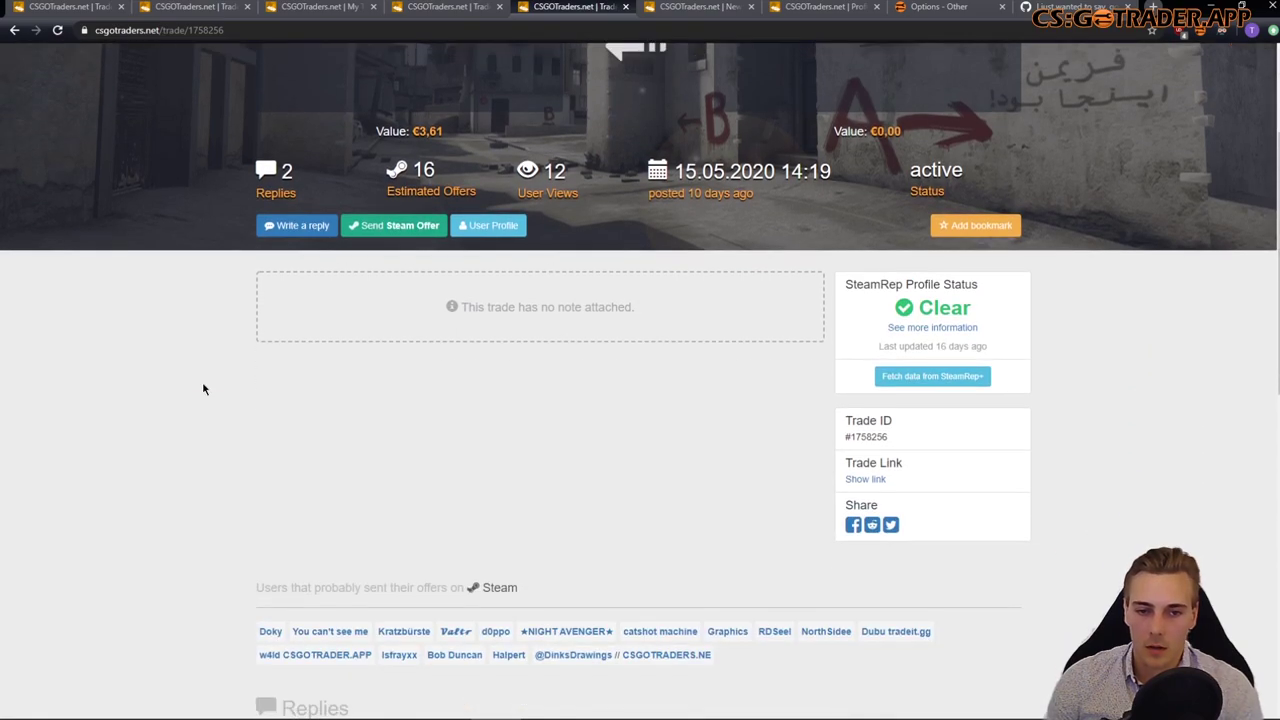
scroll(240, 403, up, 2)
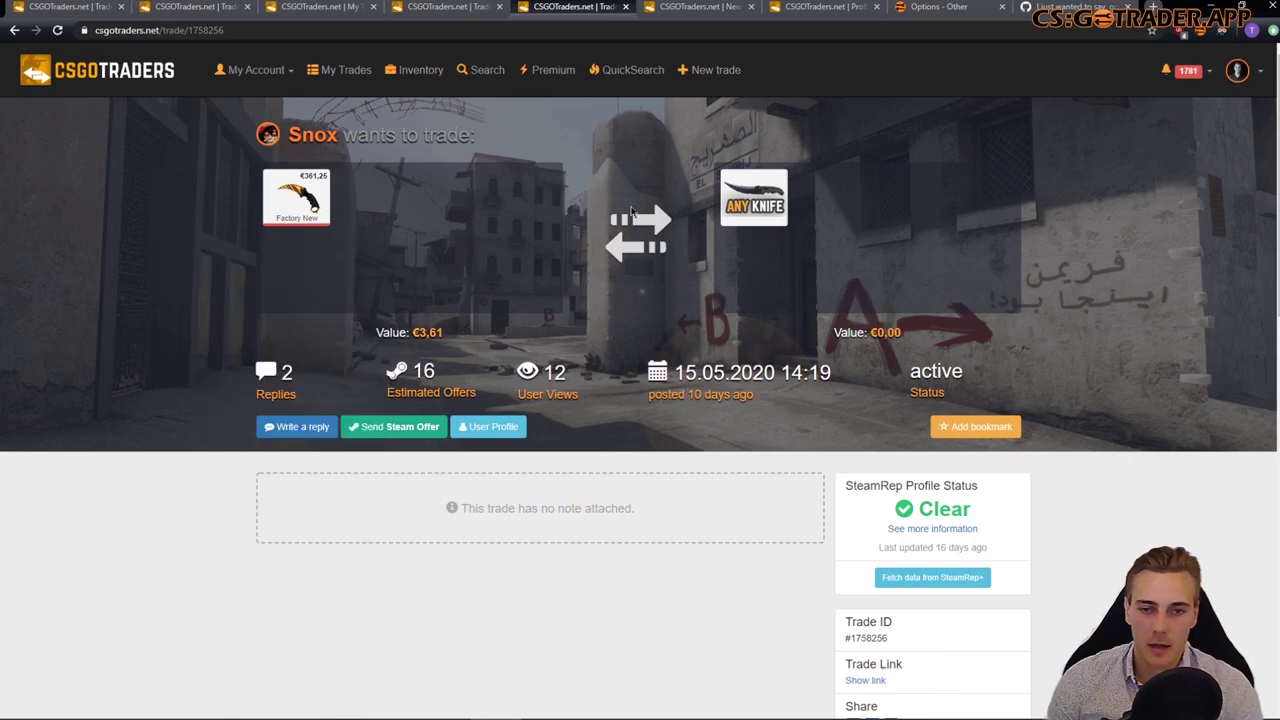
click(394, 432)
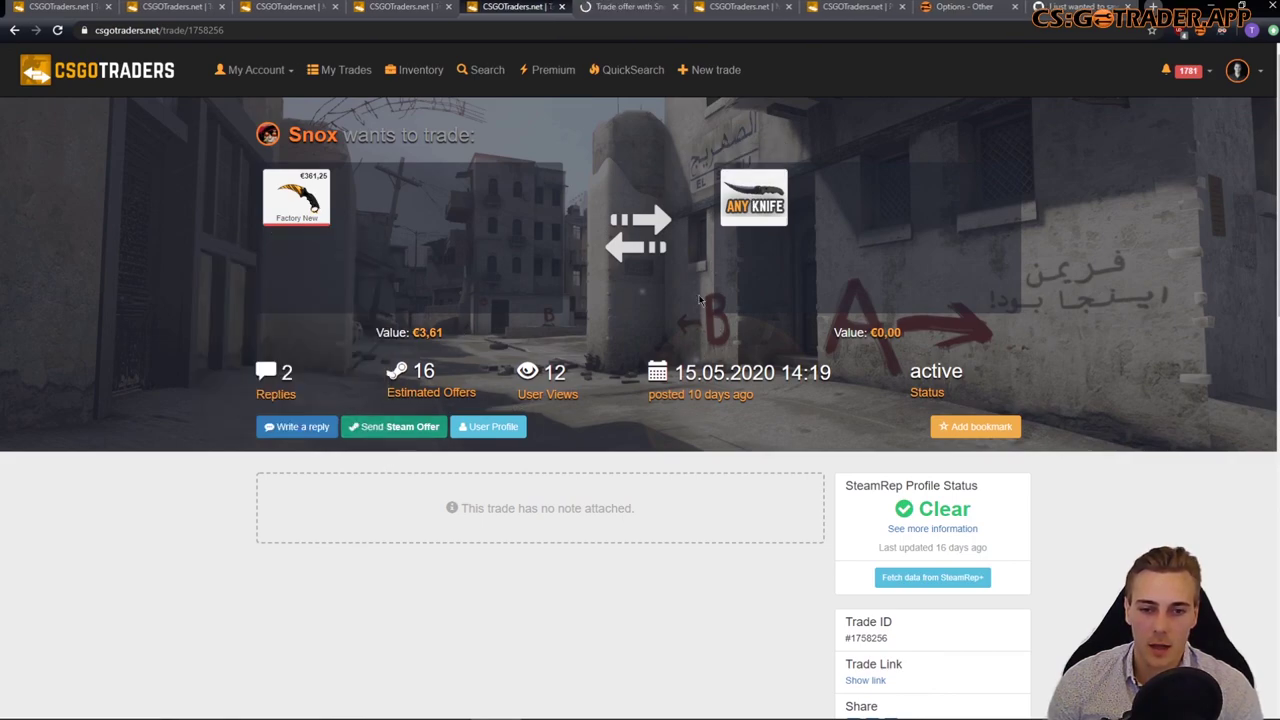
click(641, 8)
click(515, 6)
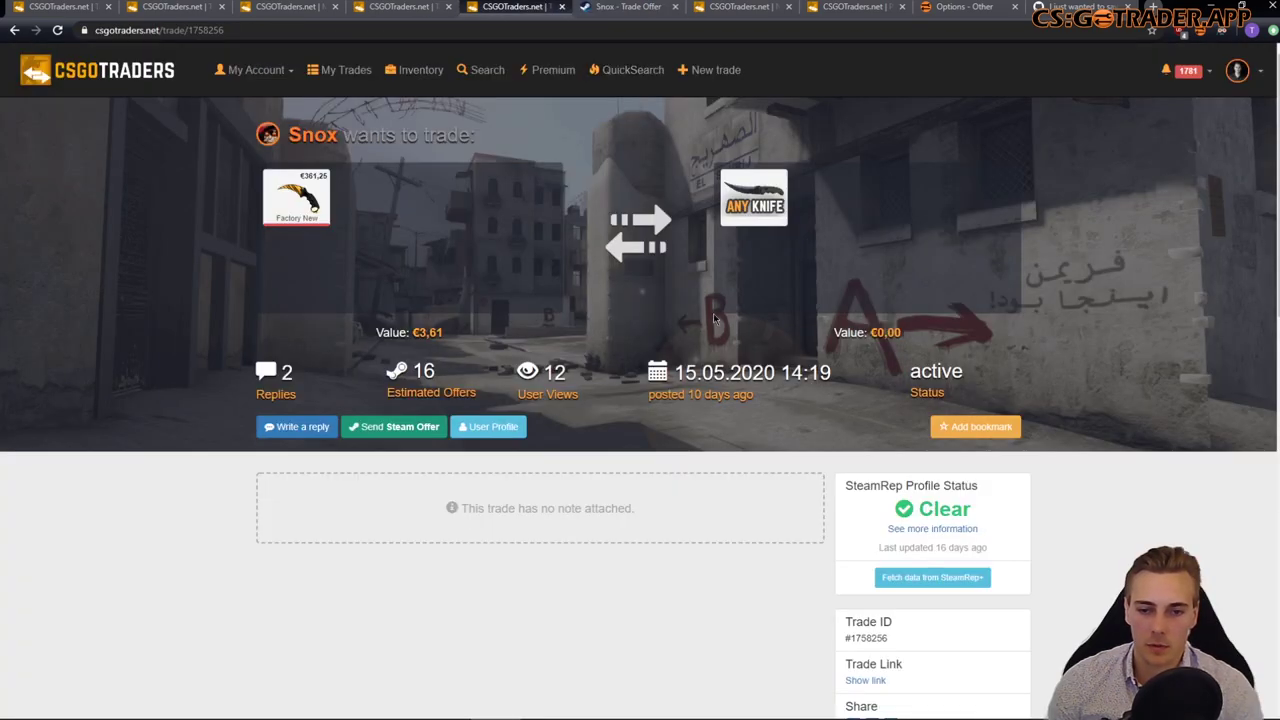
Step: In the Steam trade offer, add the trader's €576.04 knife and my €568.74 knife found by searching 'butterf'
click(659, 8)
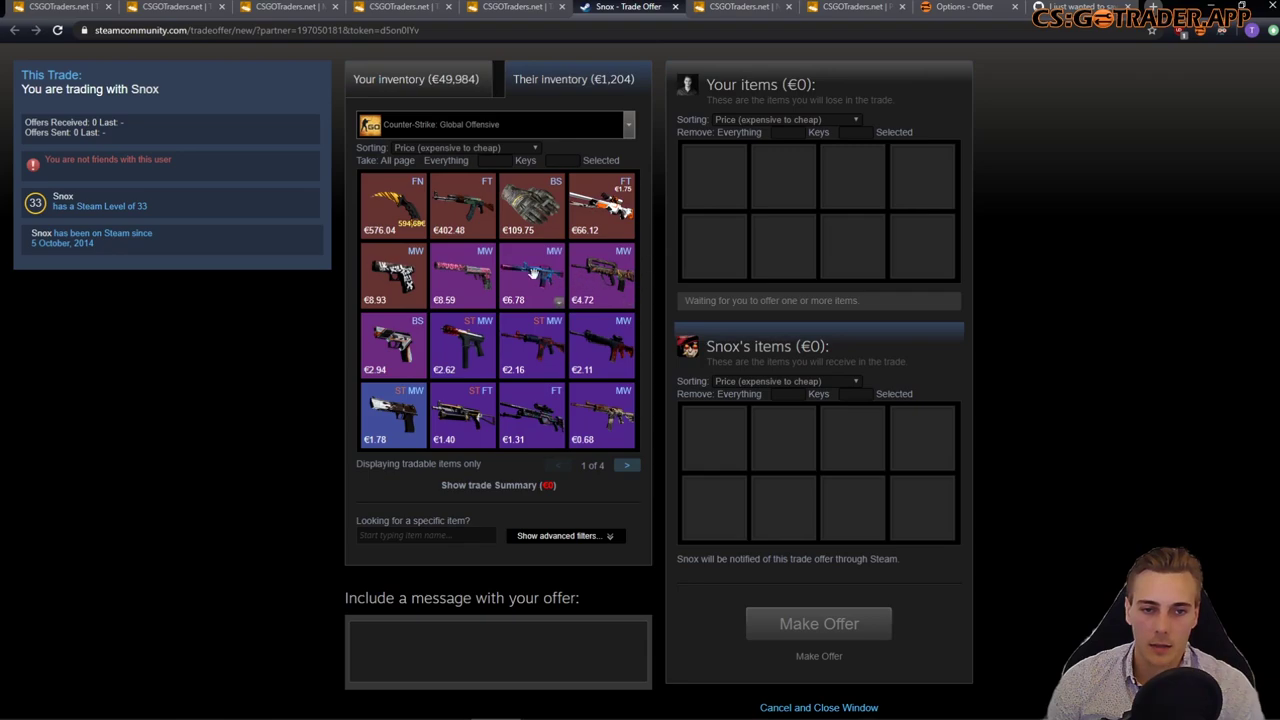
double_click(398, 212)
click(440, 86)
click(440, 534)
text(butterf)
key(ctrl+a)
key(BackSpace)
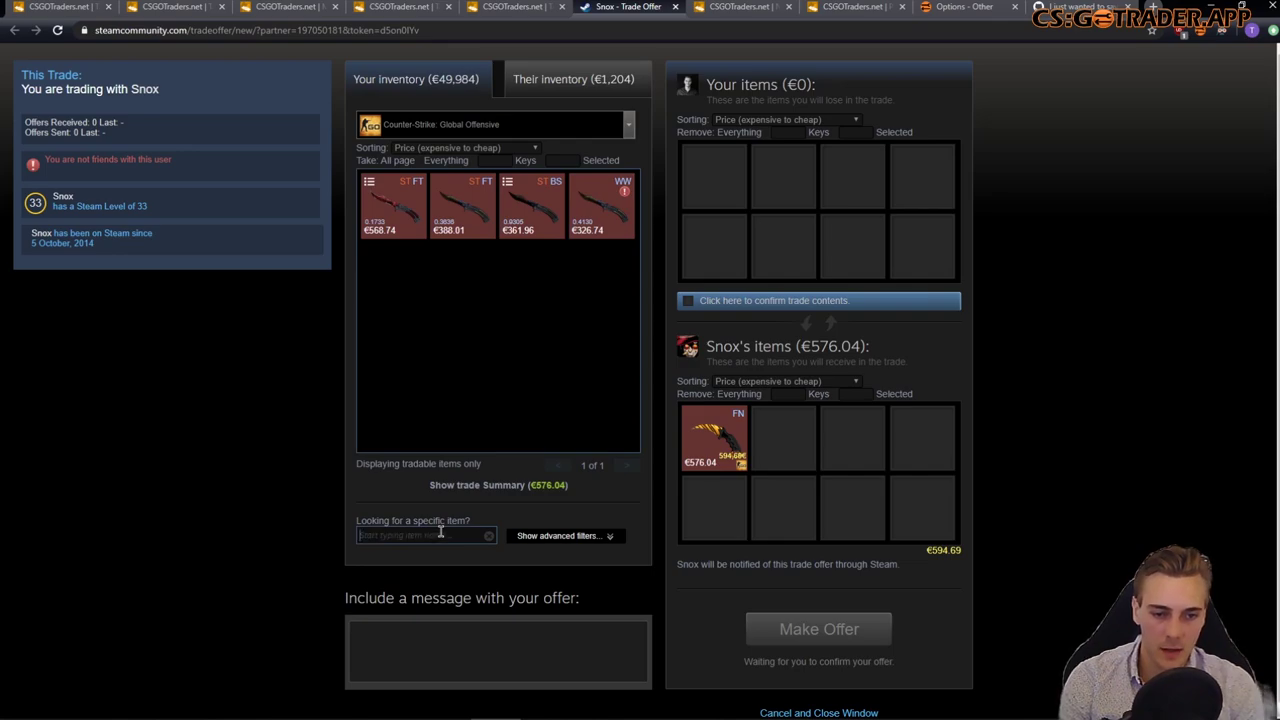
text(butterf)
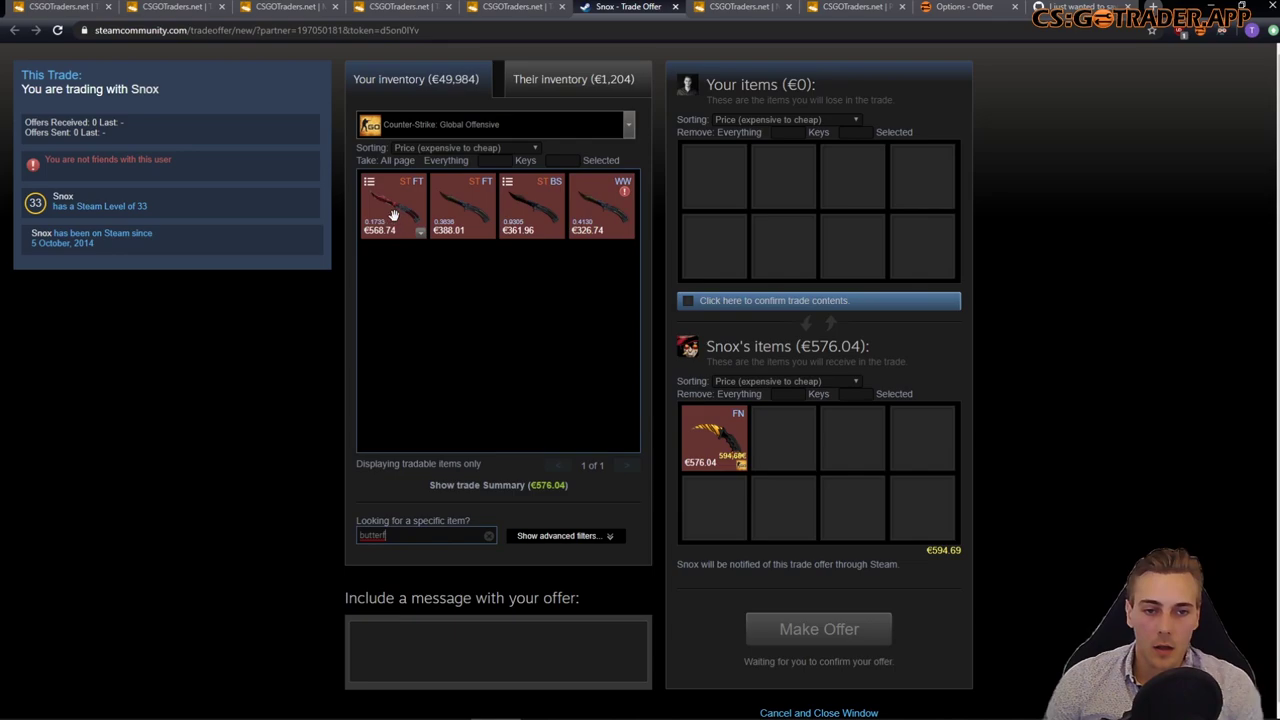
double_click(420, 230)
click(489, 539)
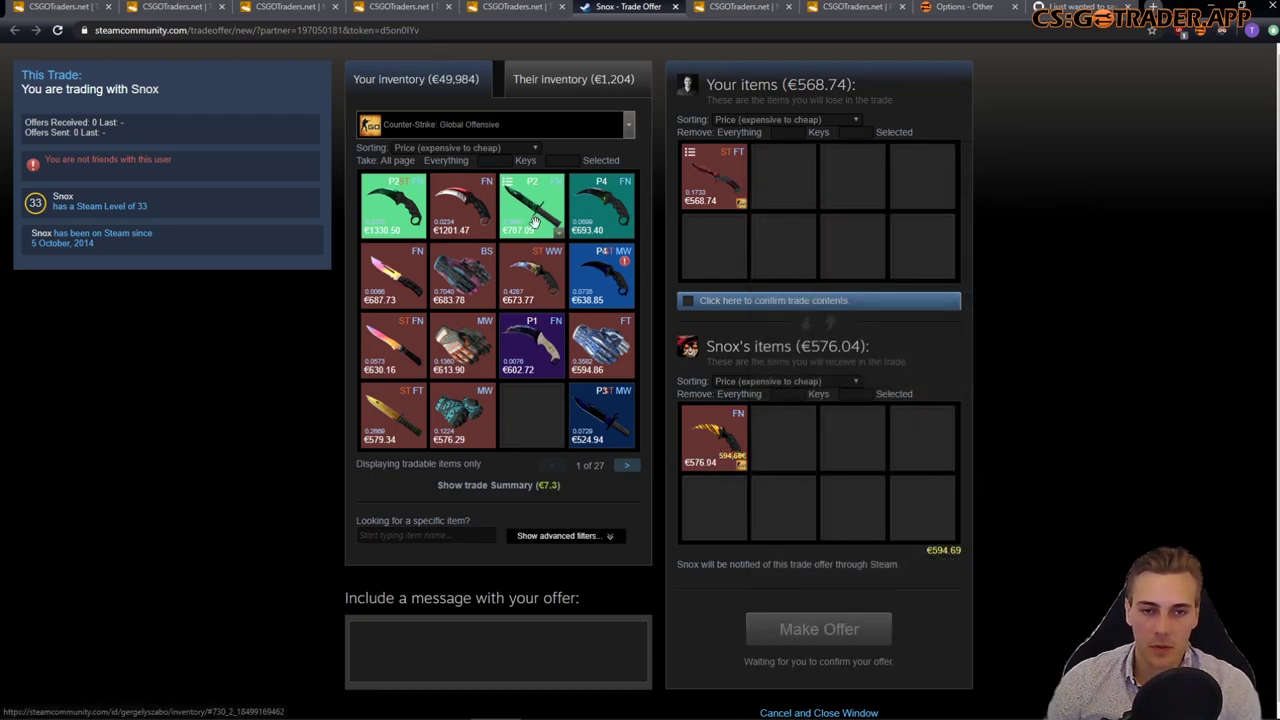
Step: Add the trader's €109.75 gloves and €66.12 AWP, then confirm the offer is ready to trade
click(553, 82)
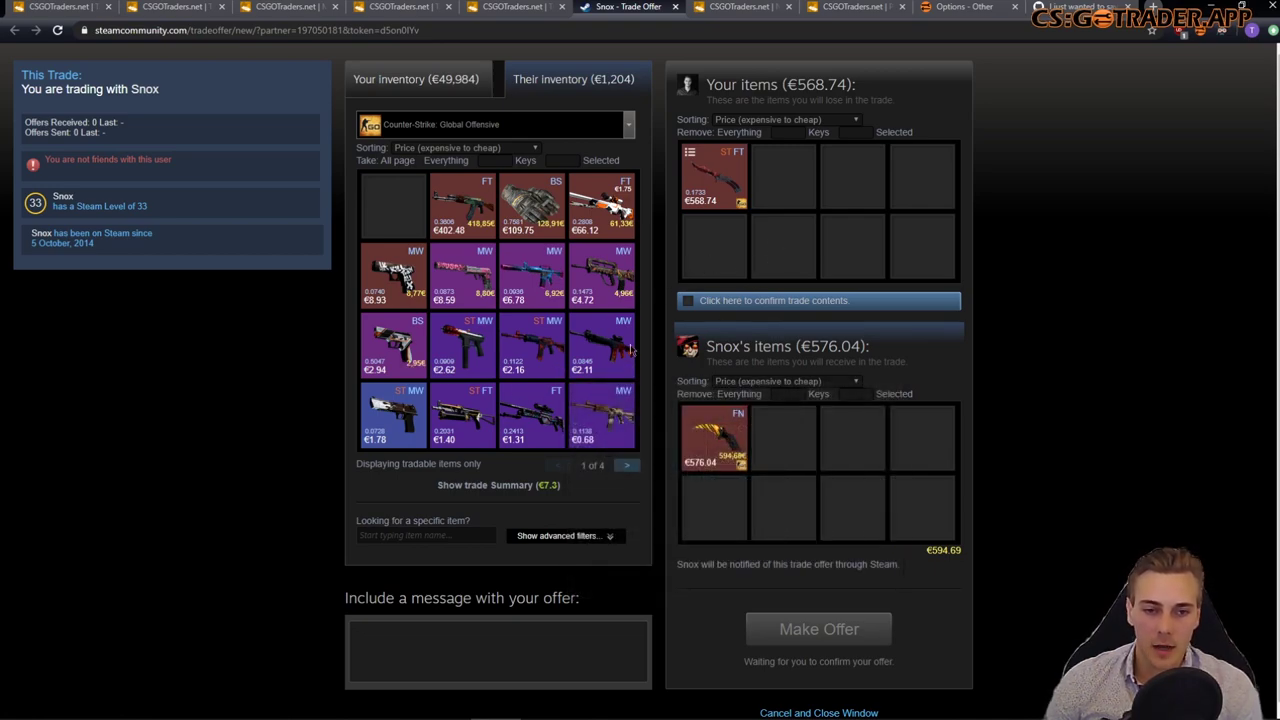
drag(531, 205, 693, 369)
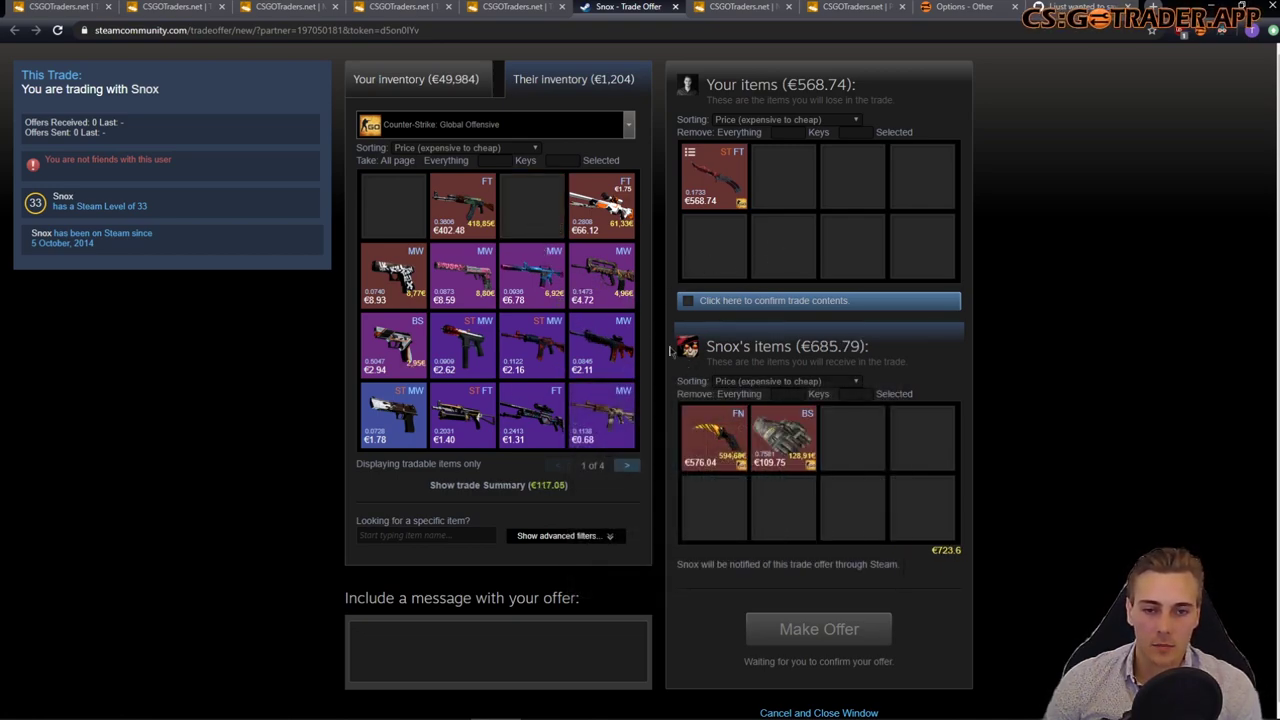
drag(601, 205, 700, 380)
click(731, 308)
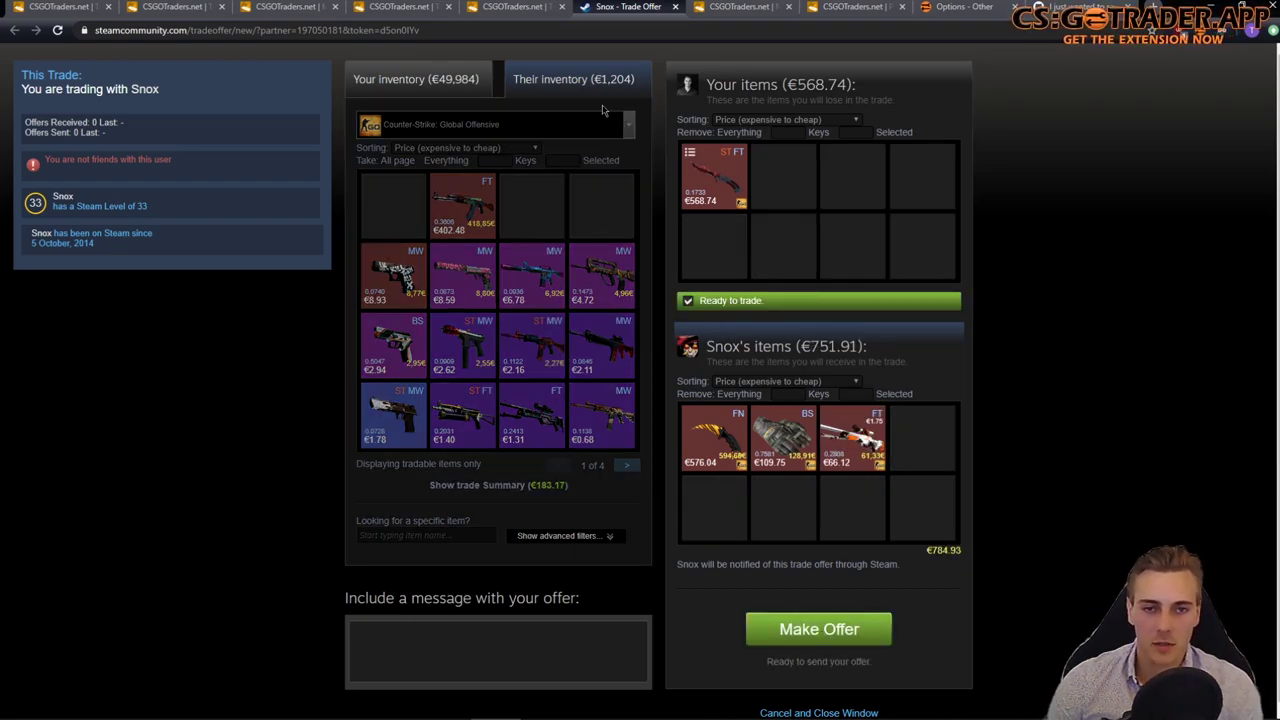
click(515, 6)
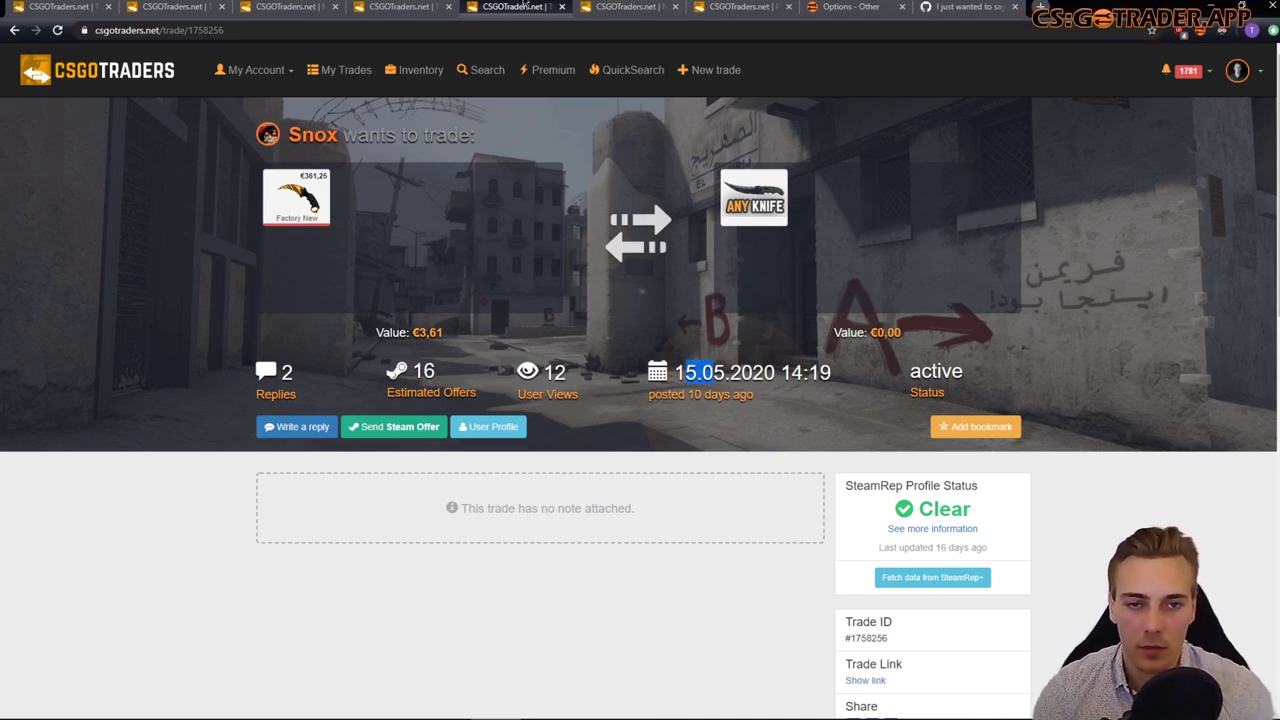
Step: Close the other trader's page and review my knife trade's note, offer senders and 90 replies
click(561, 6)
click(404, 6)
click(191, 298)
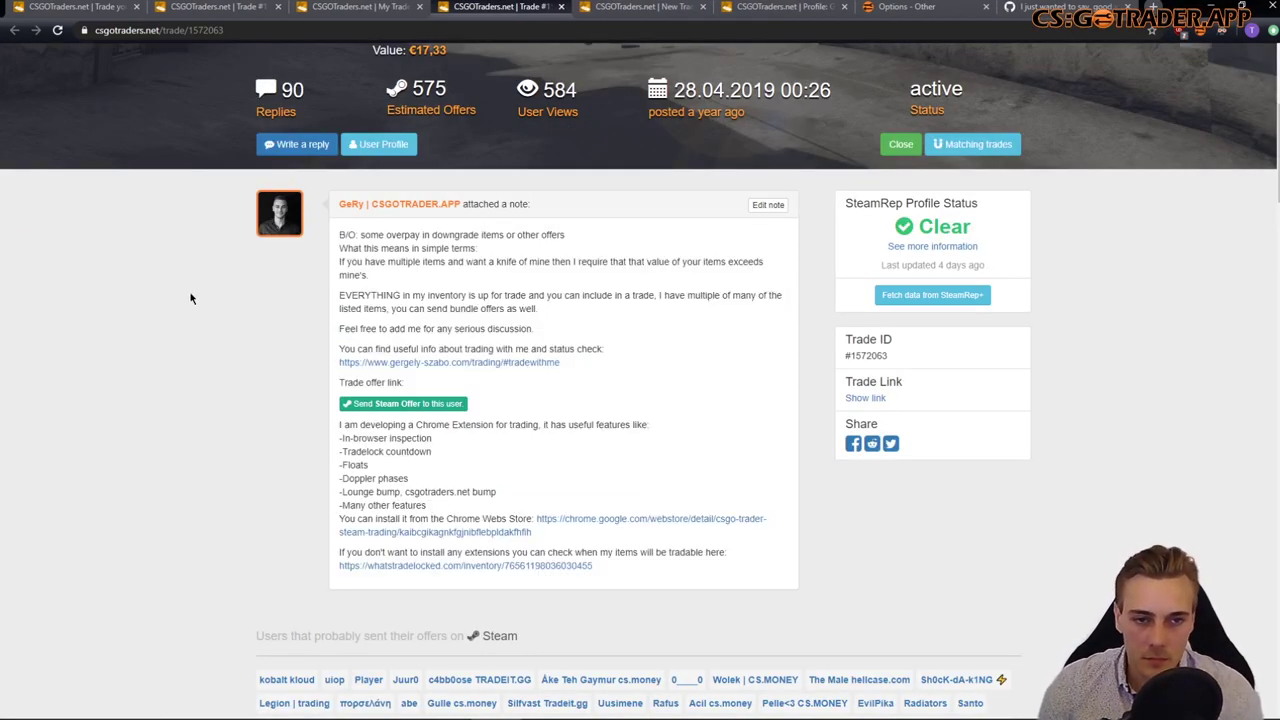
scroll(229, 239, up, 3)
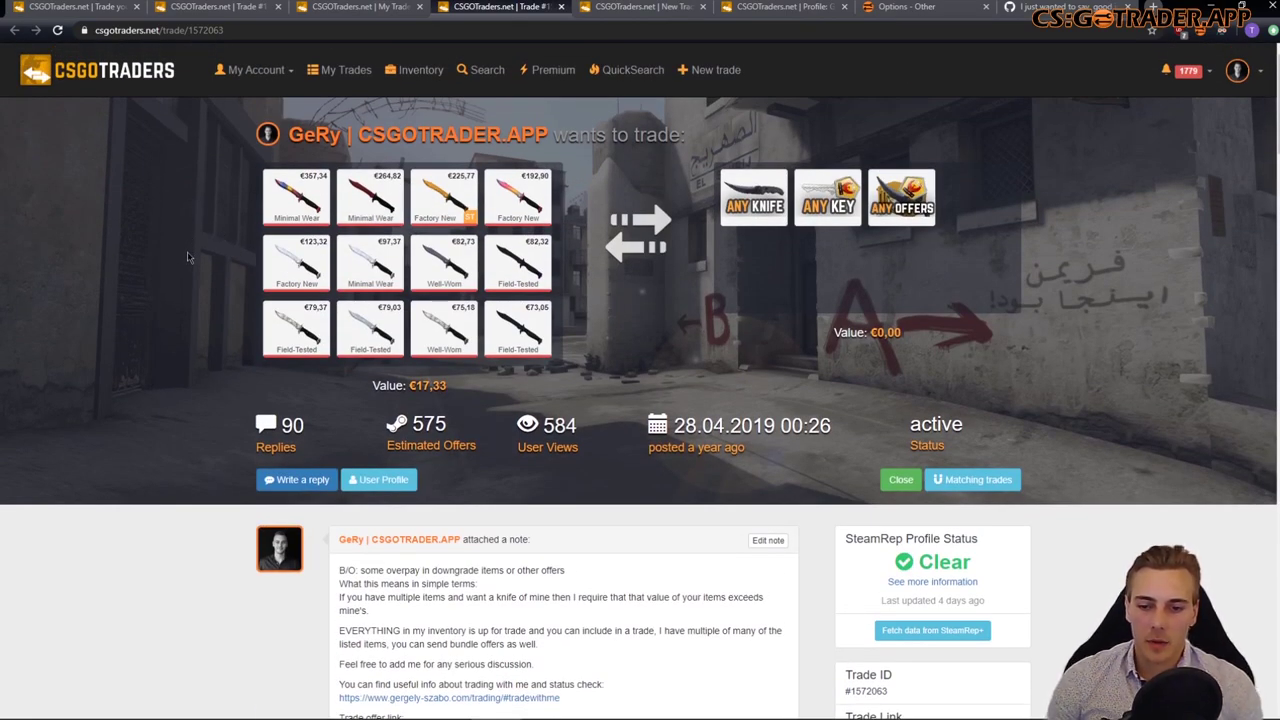
scroll(187, 251, down, 3)
scroll(186, 264, down, 4)
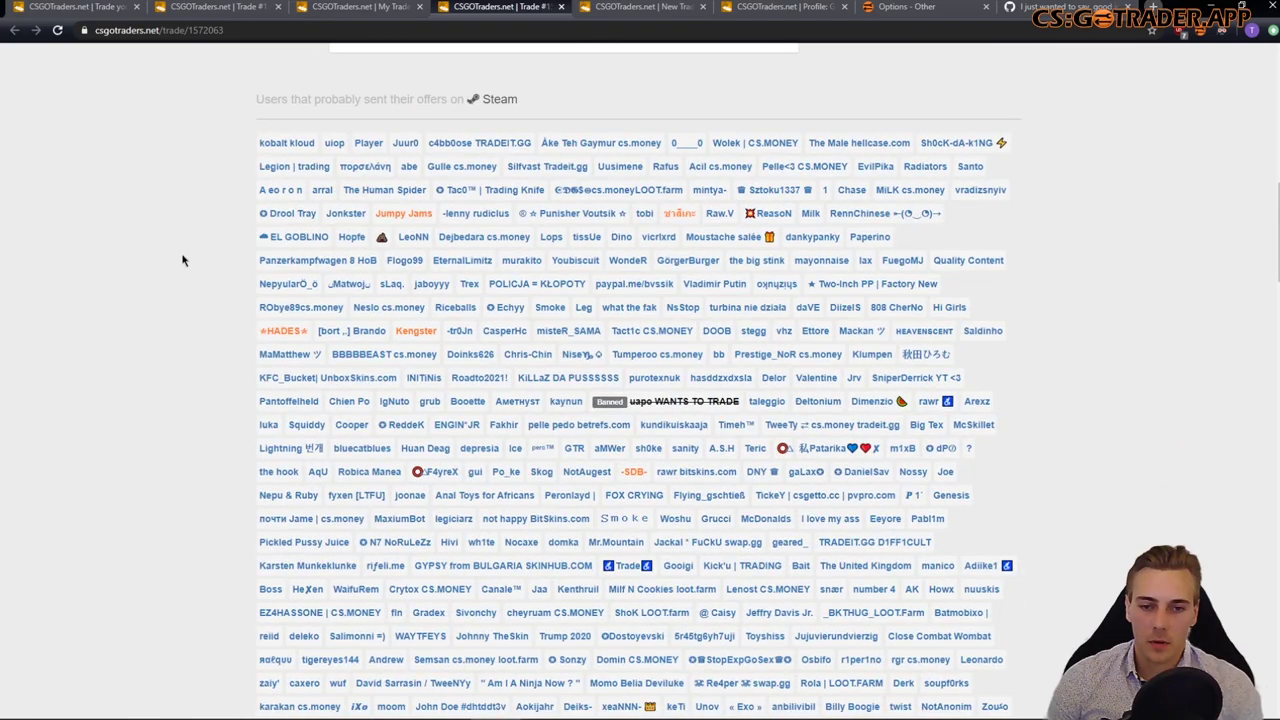
scroll(183, 268, up, 3)
scroll(170, 280, down, 15)
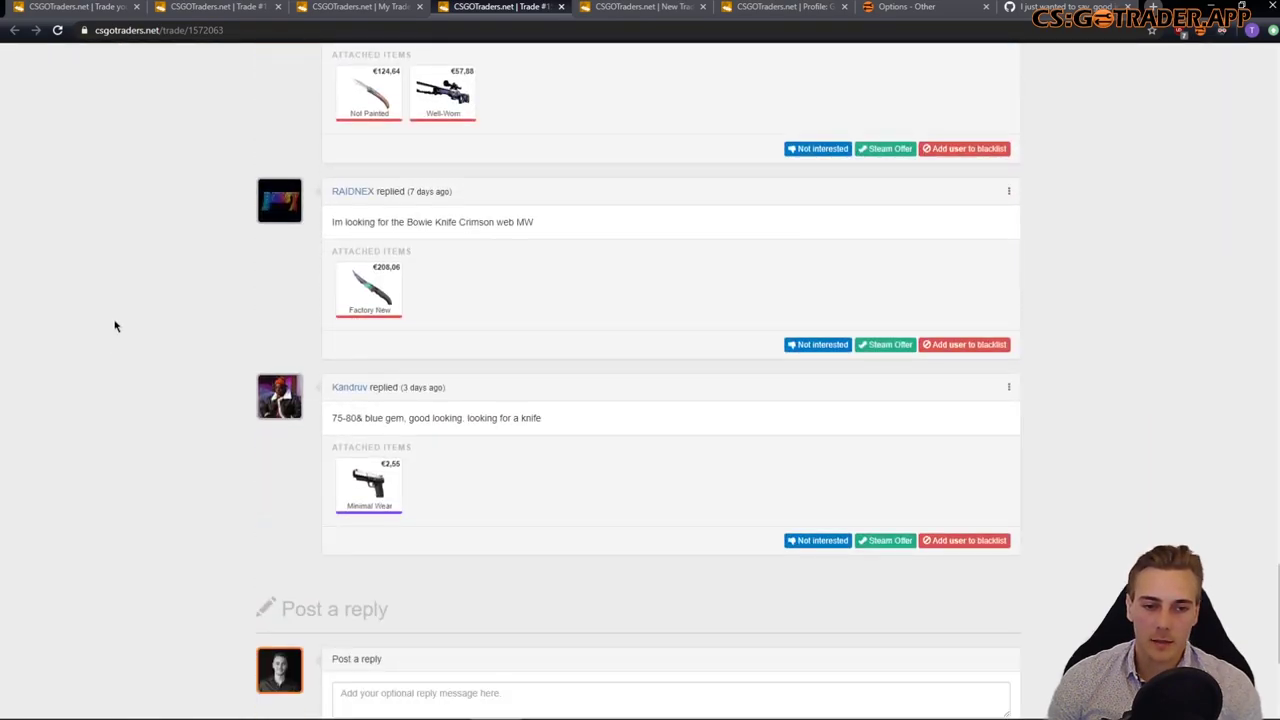
scroll(131, 443, up, 12)
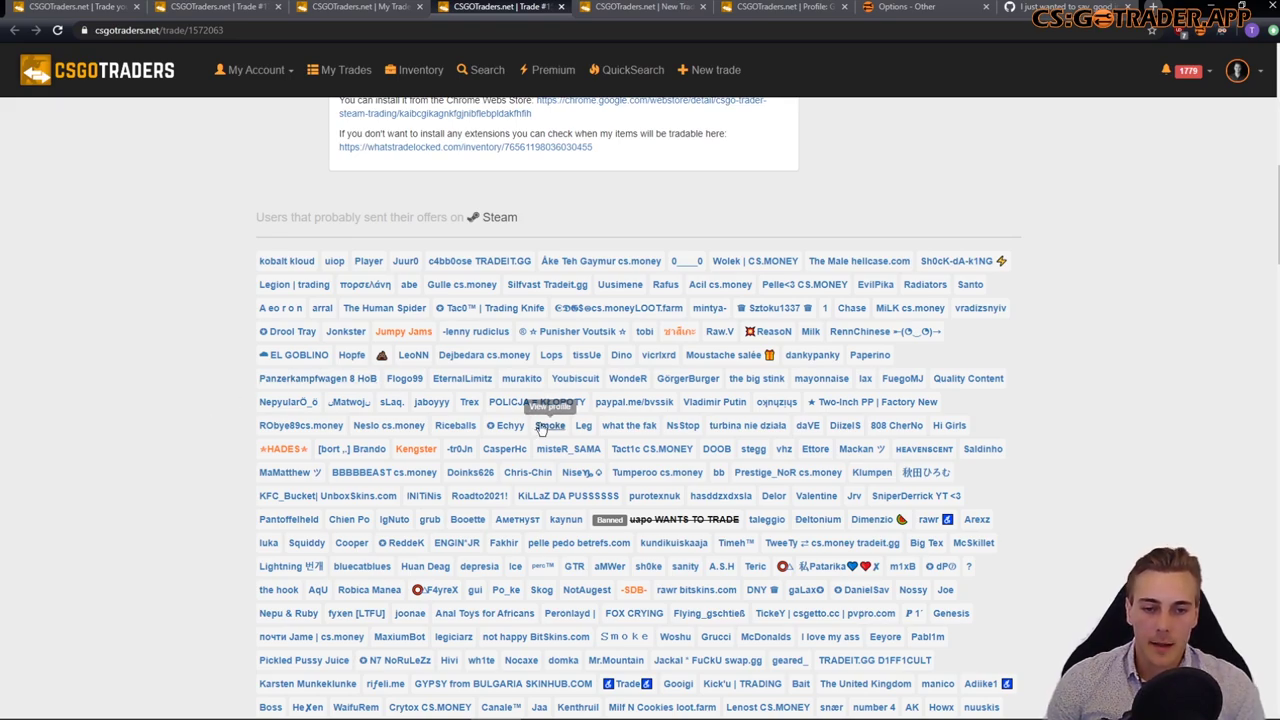
scroll(505, 435, up, 3)
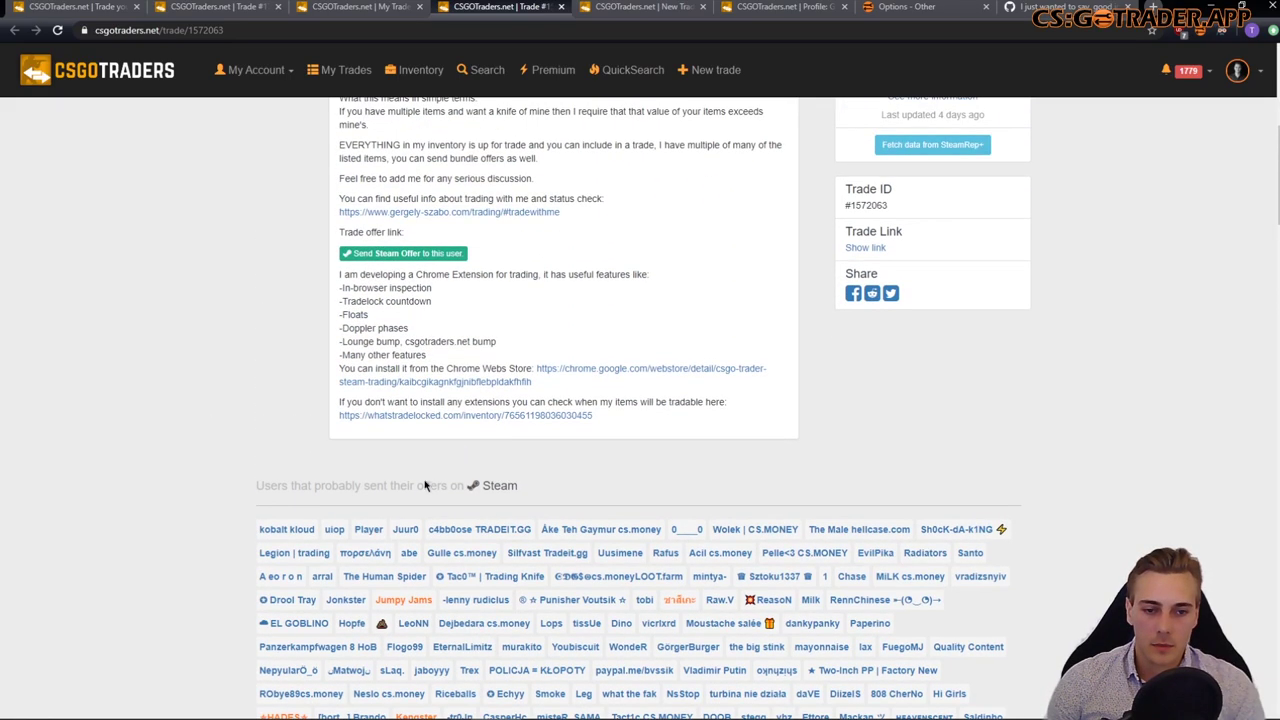
drag(270, 485, 384, 486)
scroll(558, 537, up, 5)
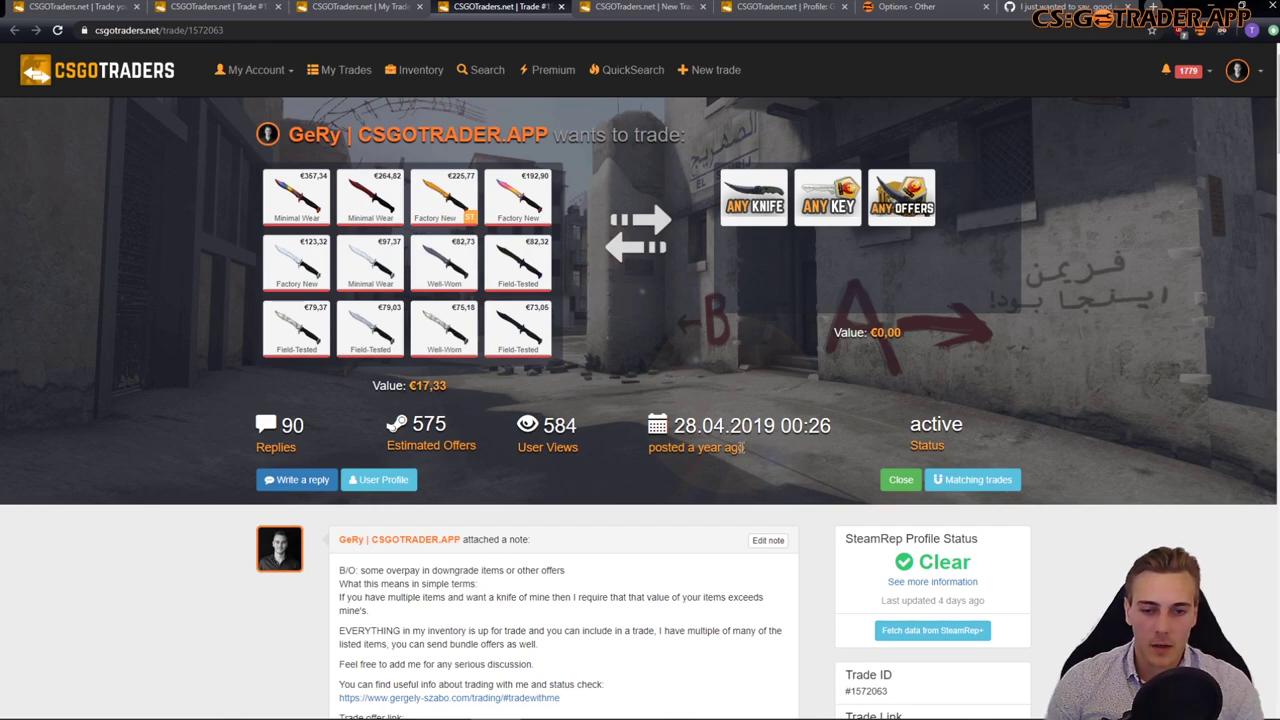
drag(747, 452, 679, 465)
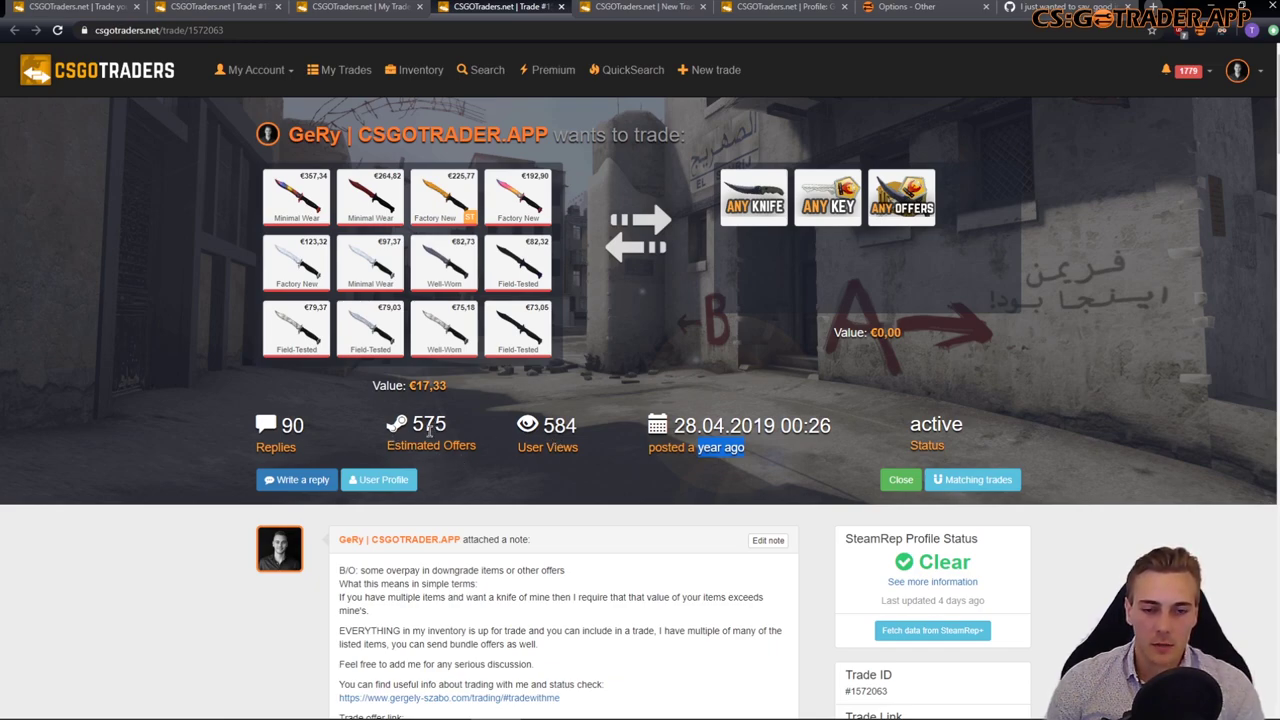
scroll(432, 430, down, 6)
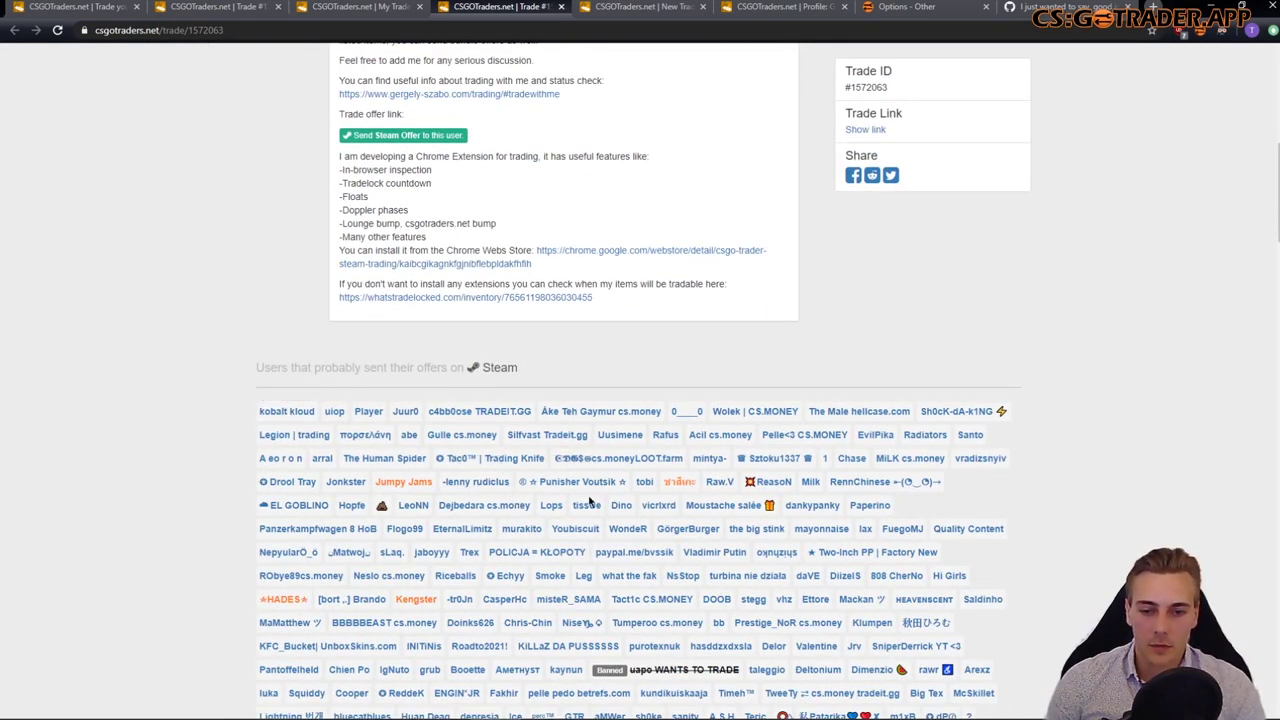
scroll(565, 500, down, 2)
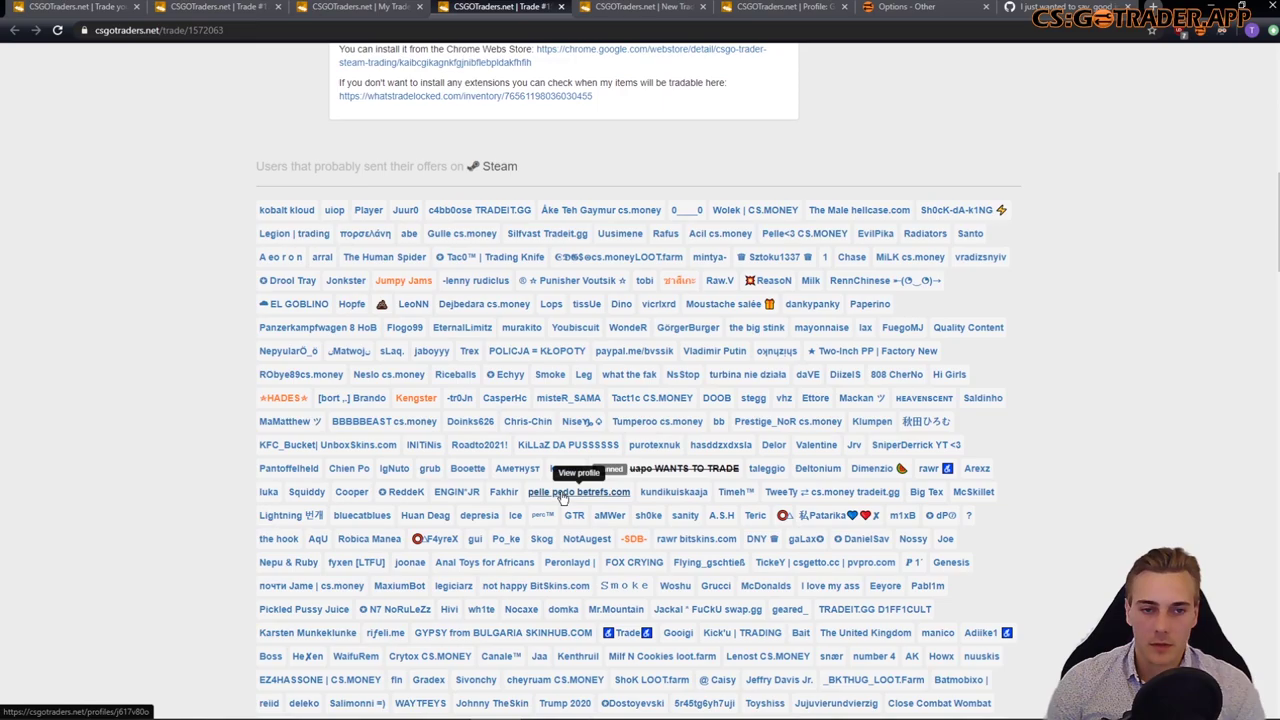
scroll(563, 497, down, 12)
scroll(563, 495, down, 1)
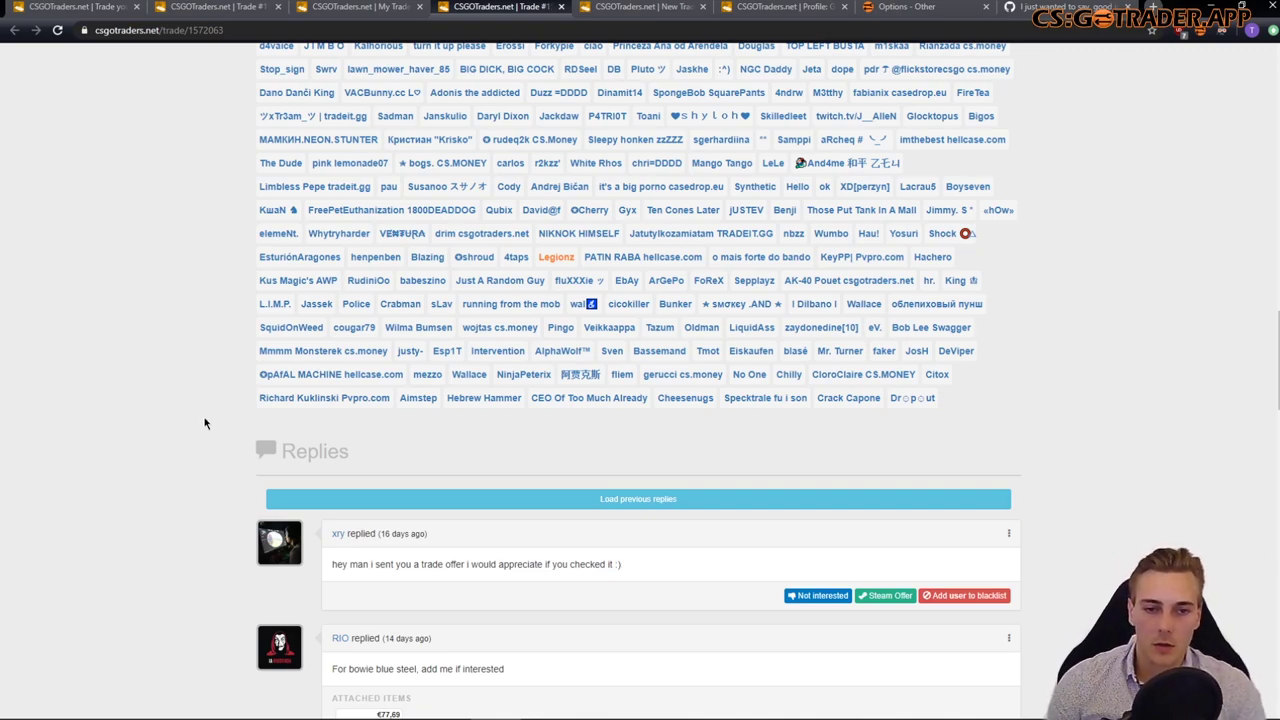
scroll(204, 423, down, 3)
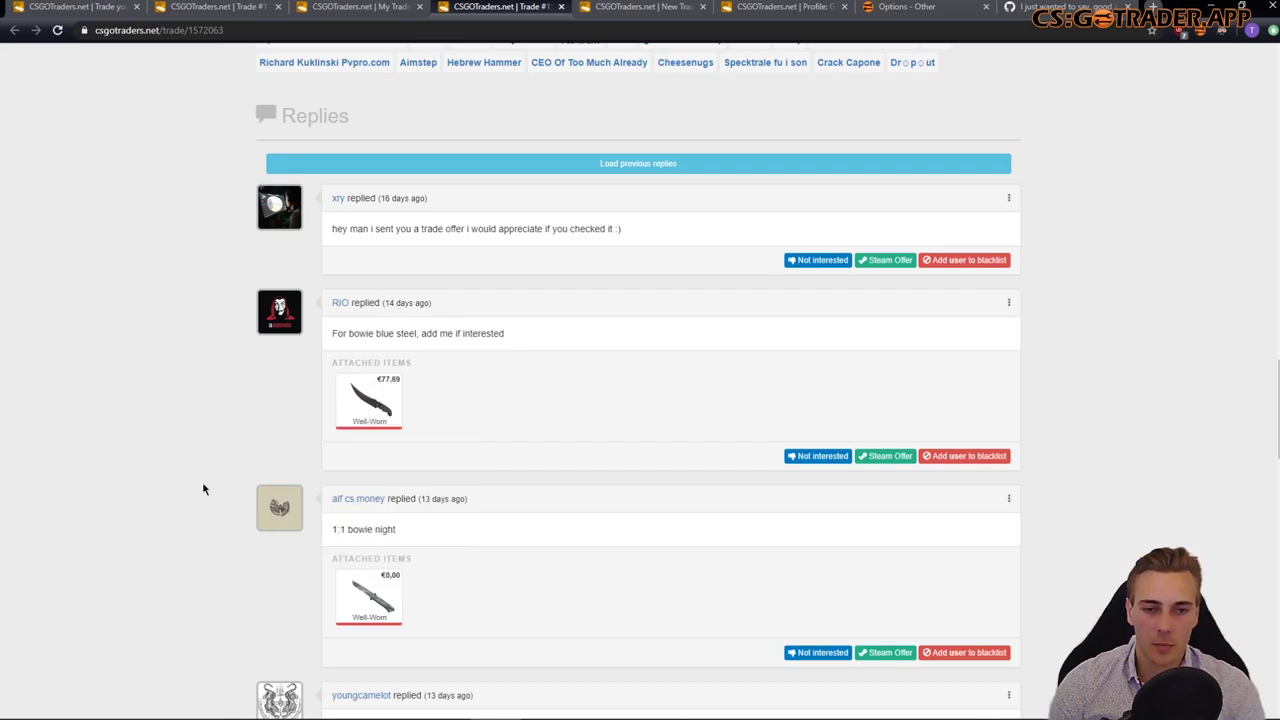
scroll(187, 481, up, 4)
scroll(239, 505, up, 9)
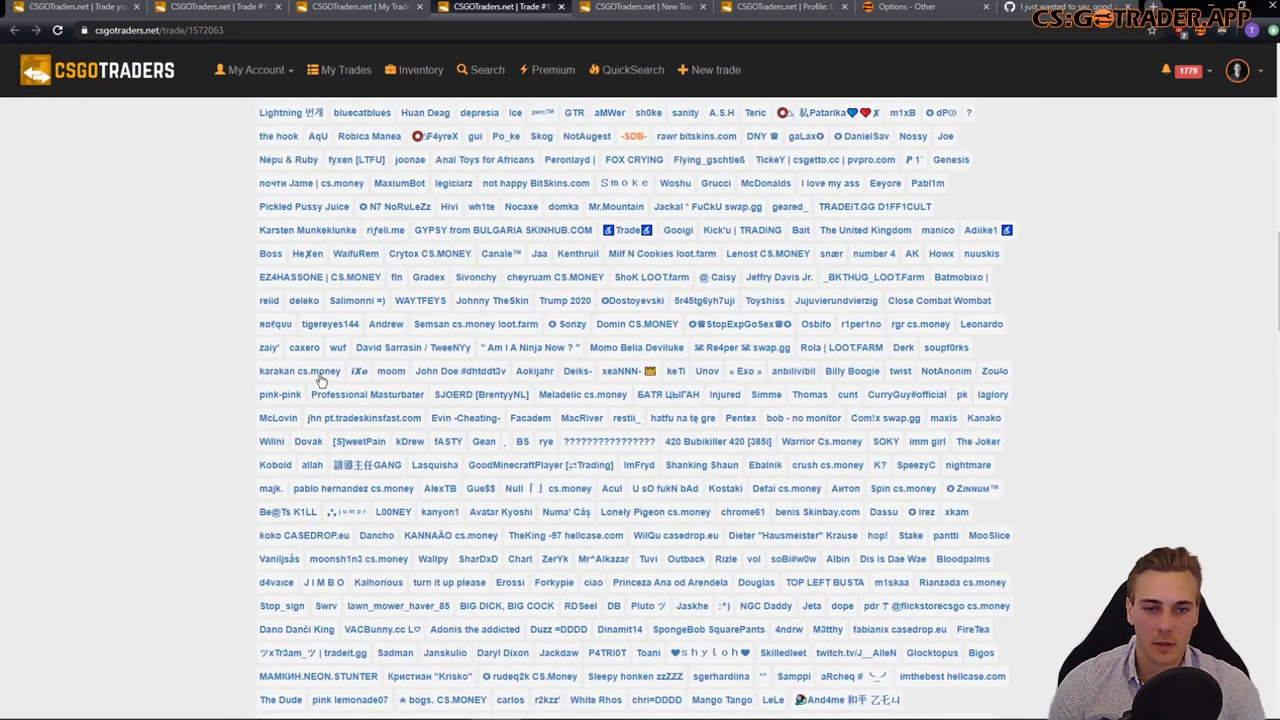
scroll(208, 397, up, 1)
scroll(190, 370, up, 1)
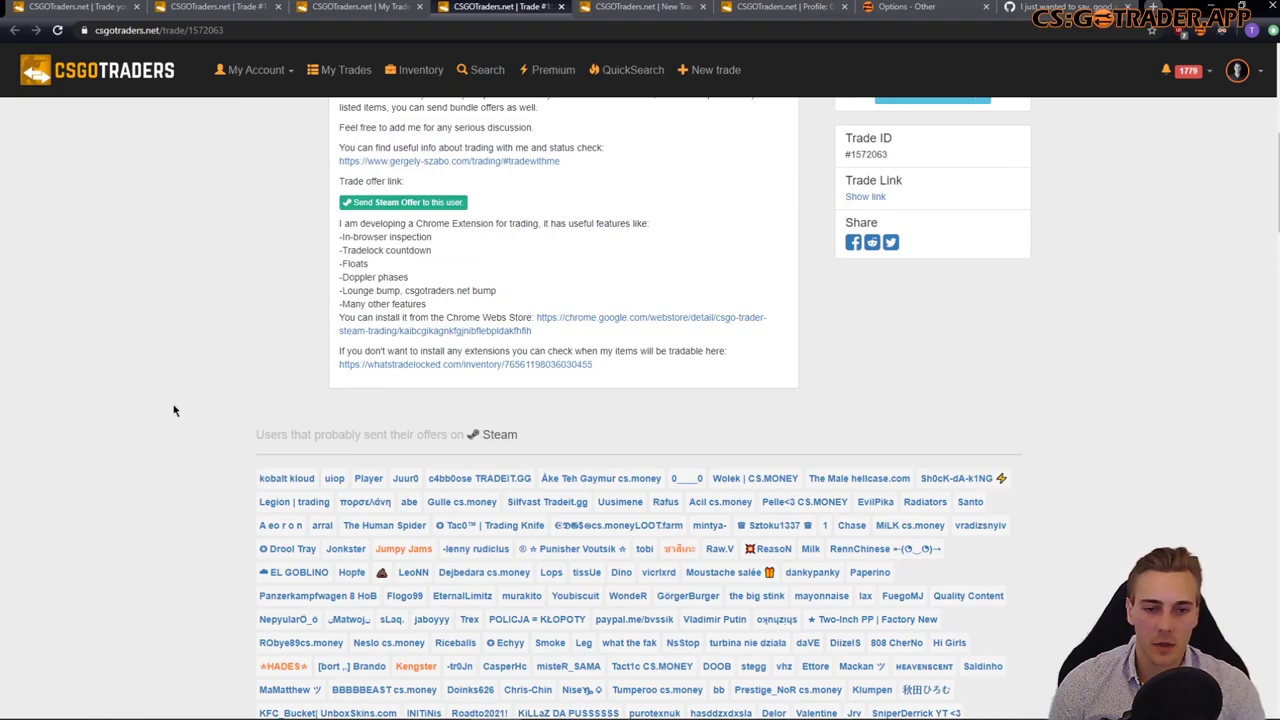
scroll(173, 410, down, 10)
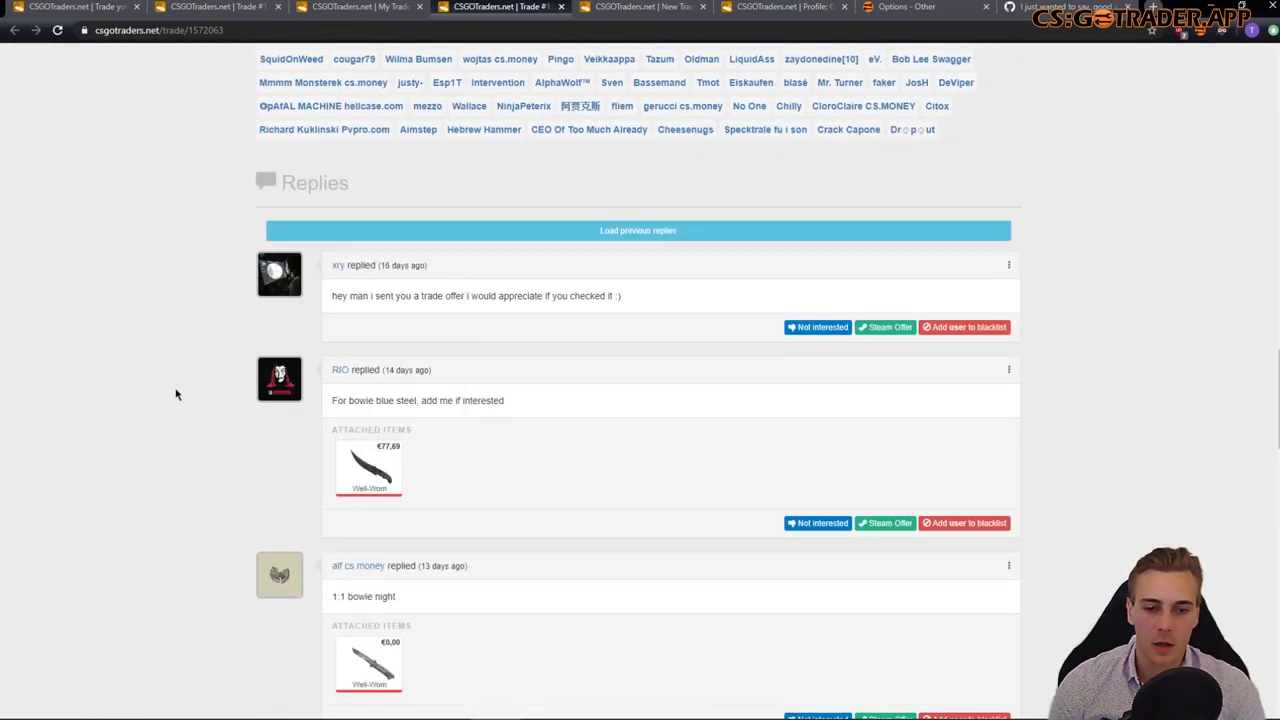
scroll(174, 394, down, 4)
key(Home)
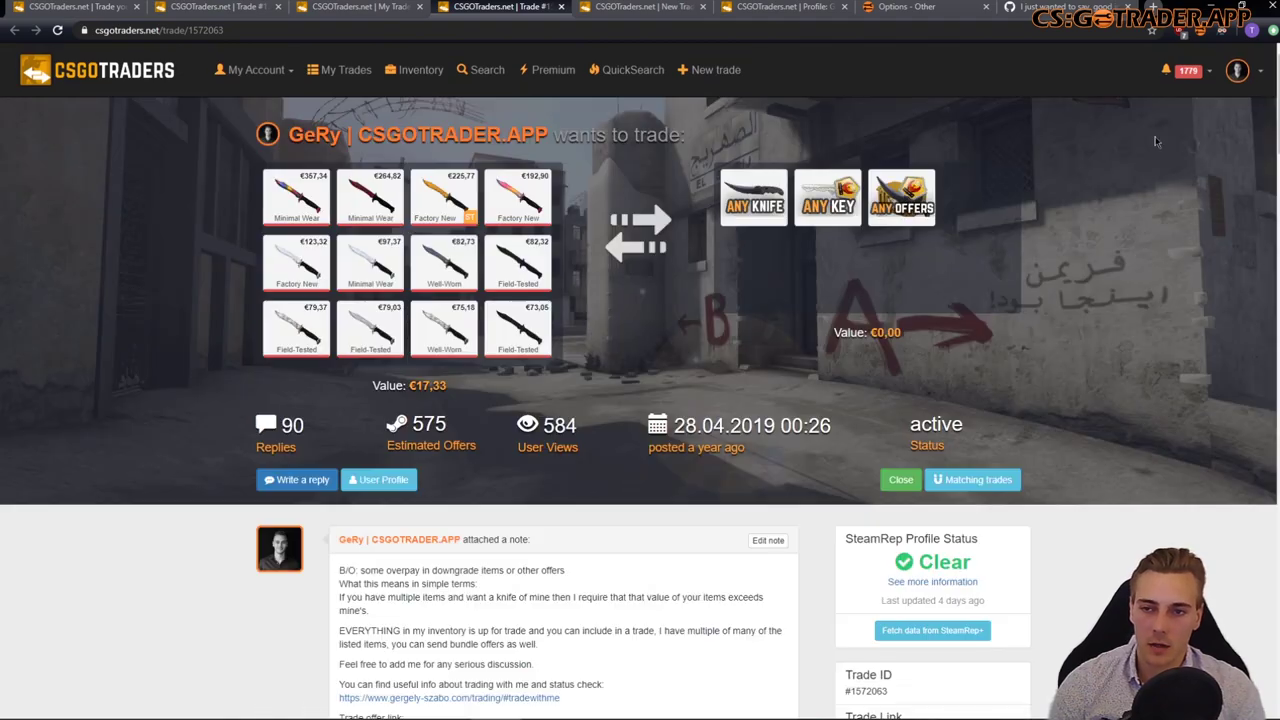
Step: Open reply #1134515 on trade #1572058 from the newest 'replied in your trade' notification
click(1190, 73)
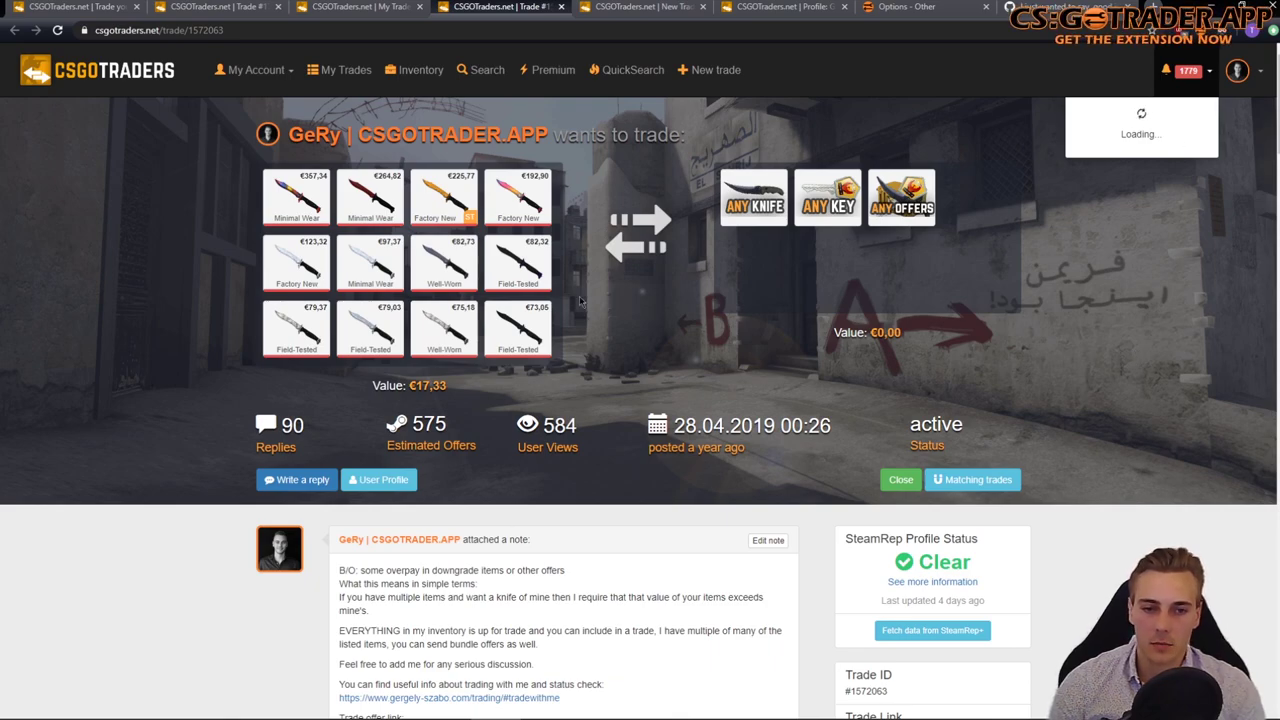
mouse_move(517, 328)
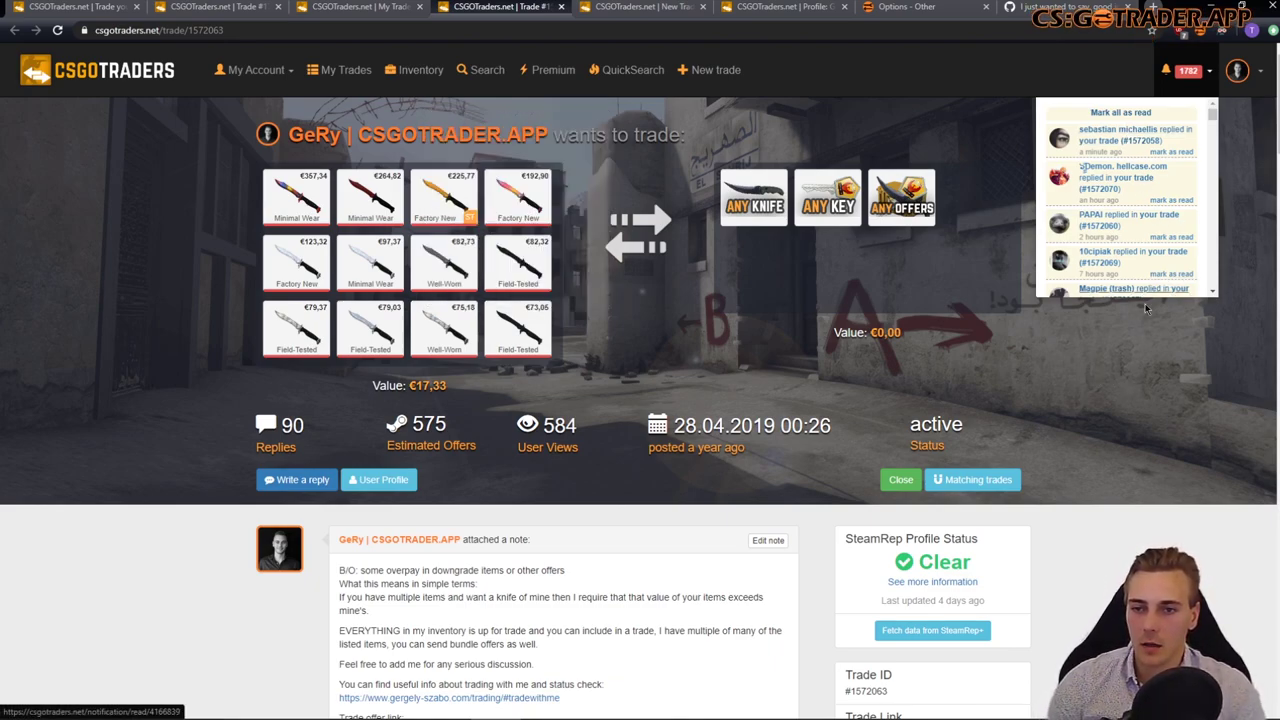
click(1022, 252)
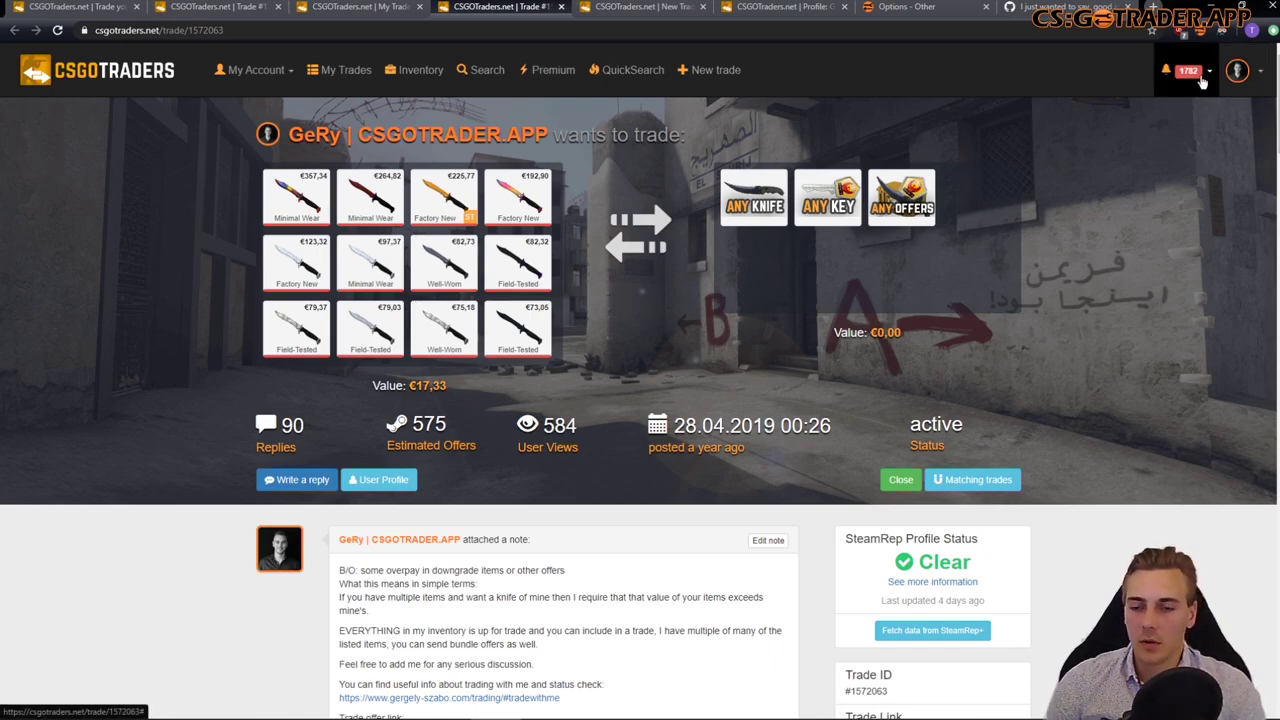
click(1198, 80)
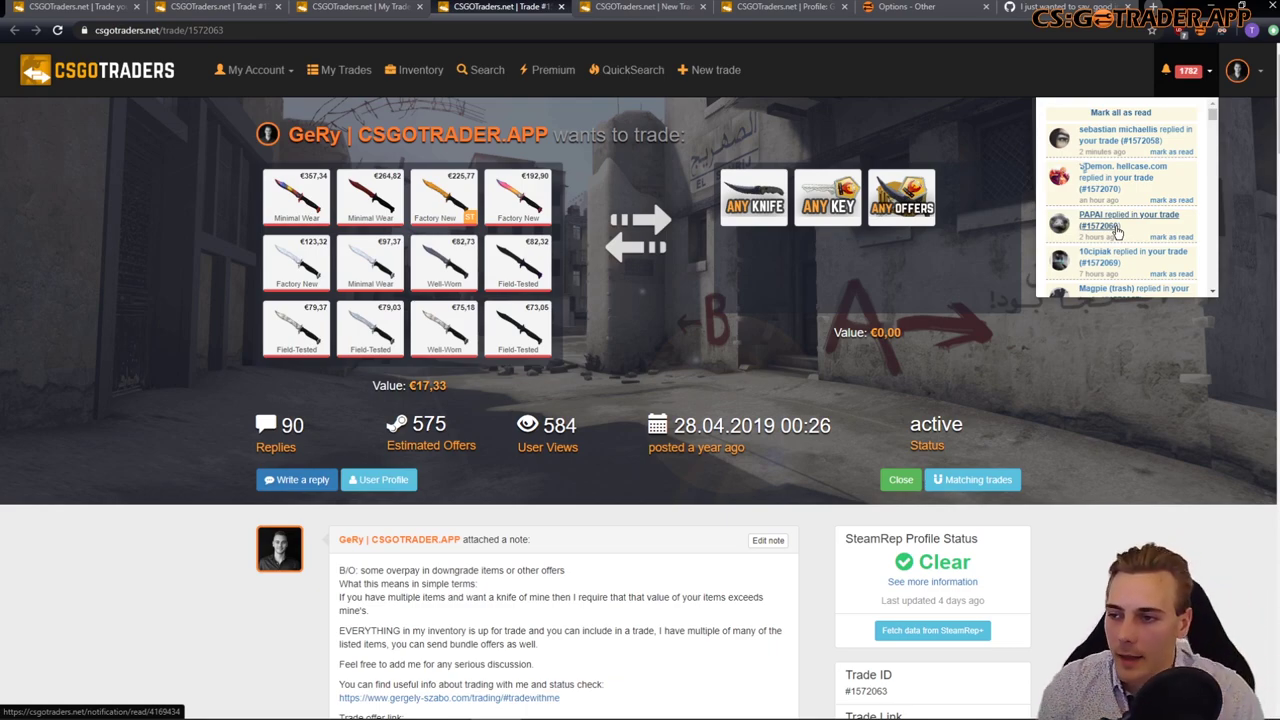
click(1120, 135)
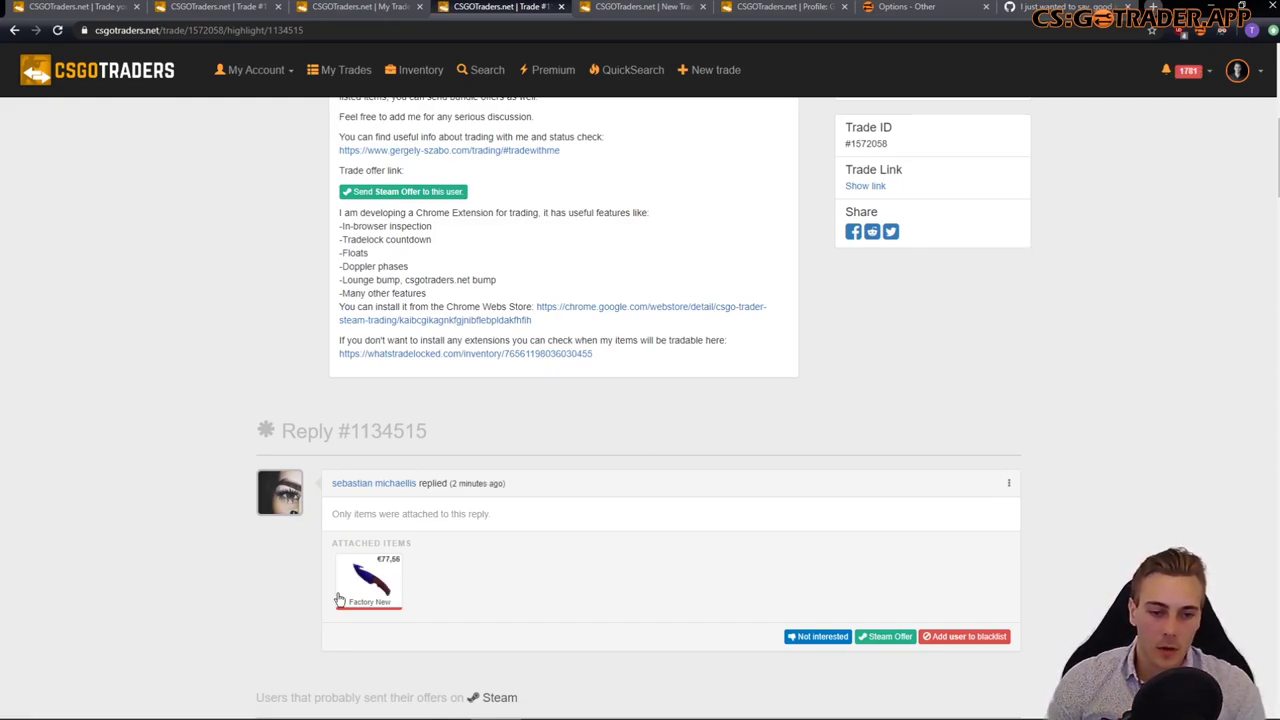
Step: Look over trade #1572058's reply, its attached knife and the likely offer senders, bottom to top
mouse_move(375, 577)
scroll(252, 706, up, 5)
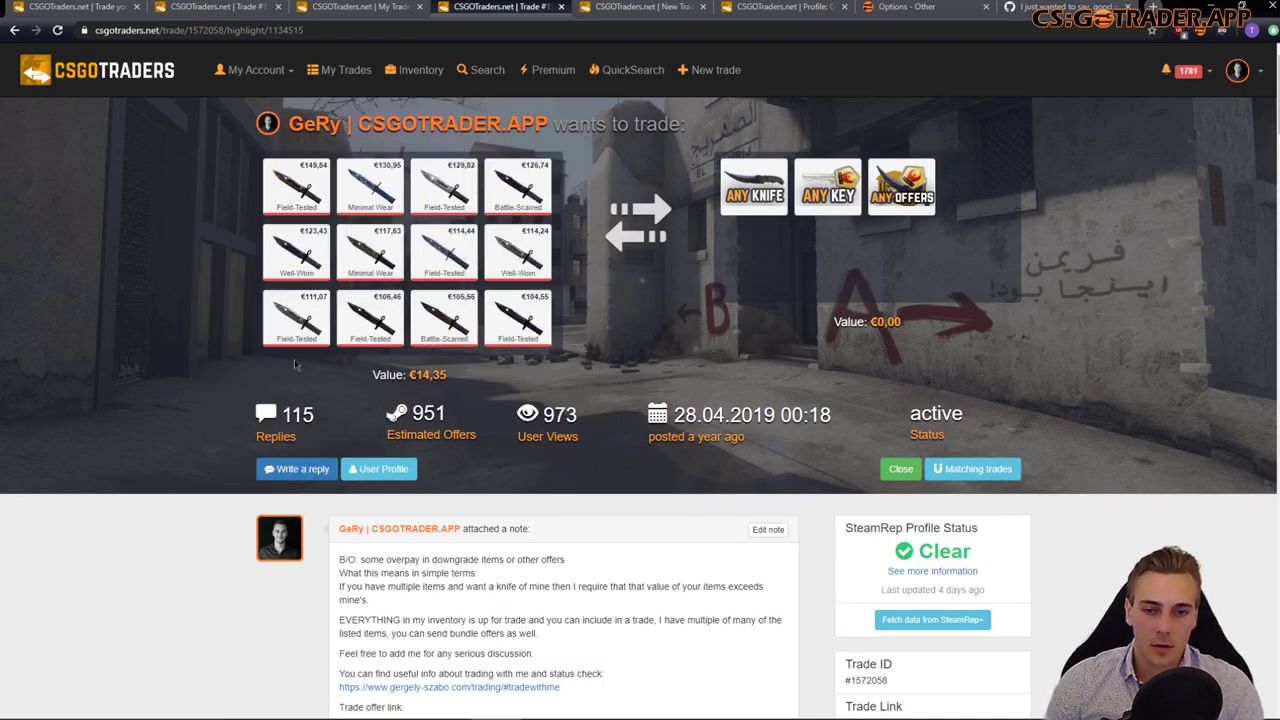
scroll(246, 457, down, 5)
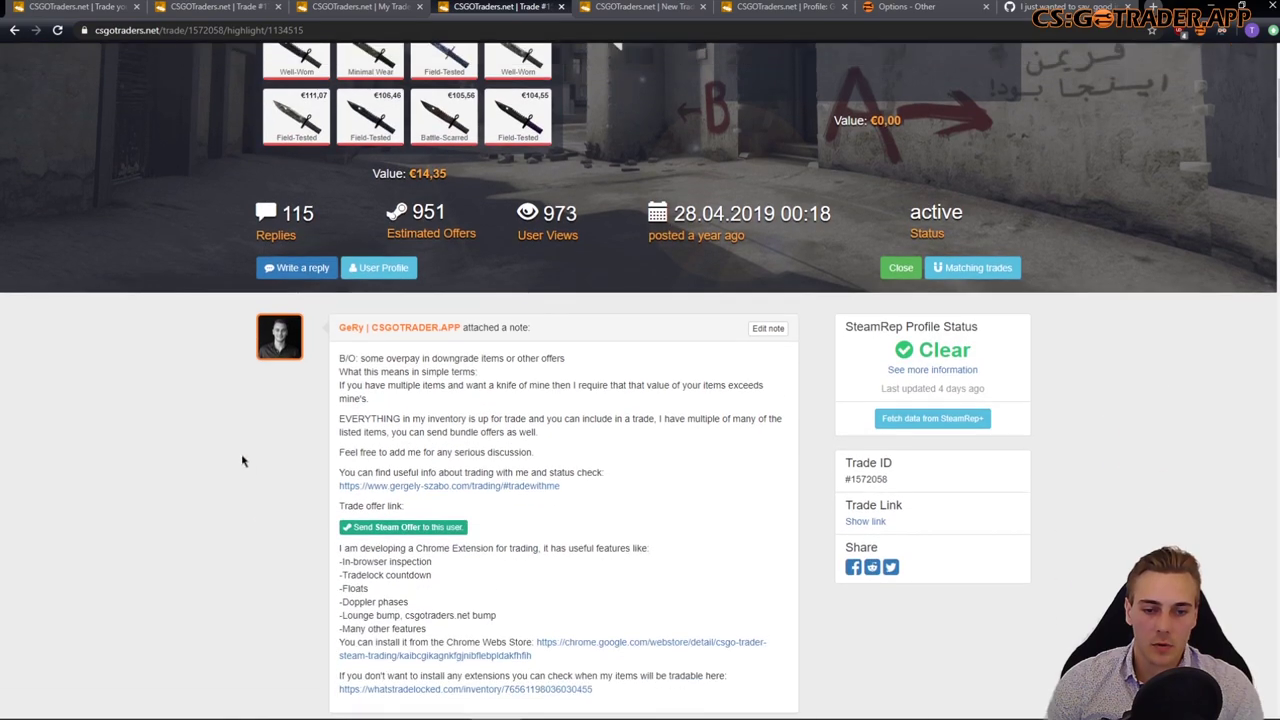
scroll(455, 560, down, 2)
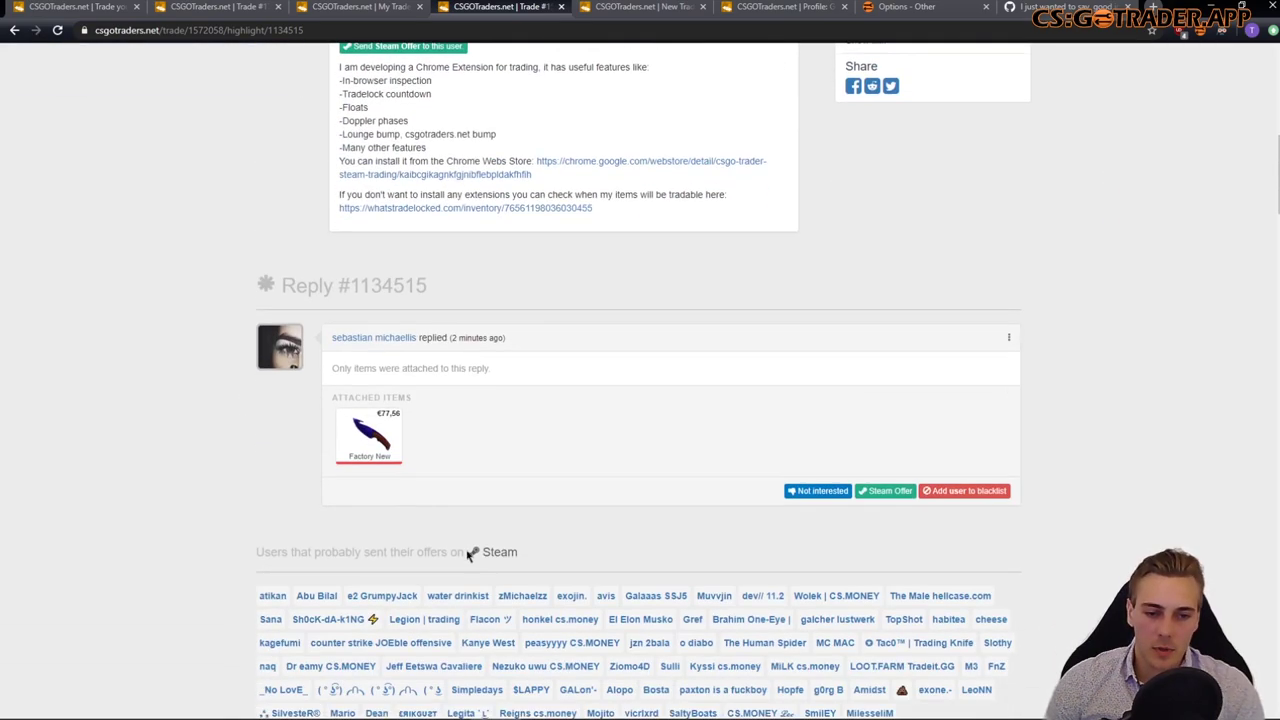
mouse_move(381, 387)
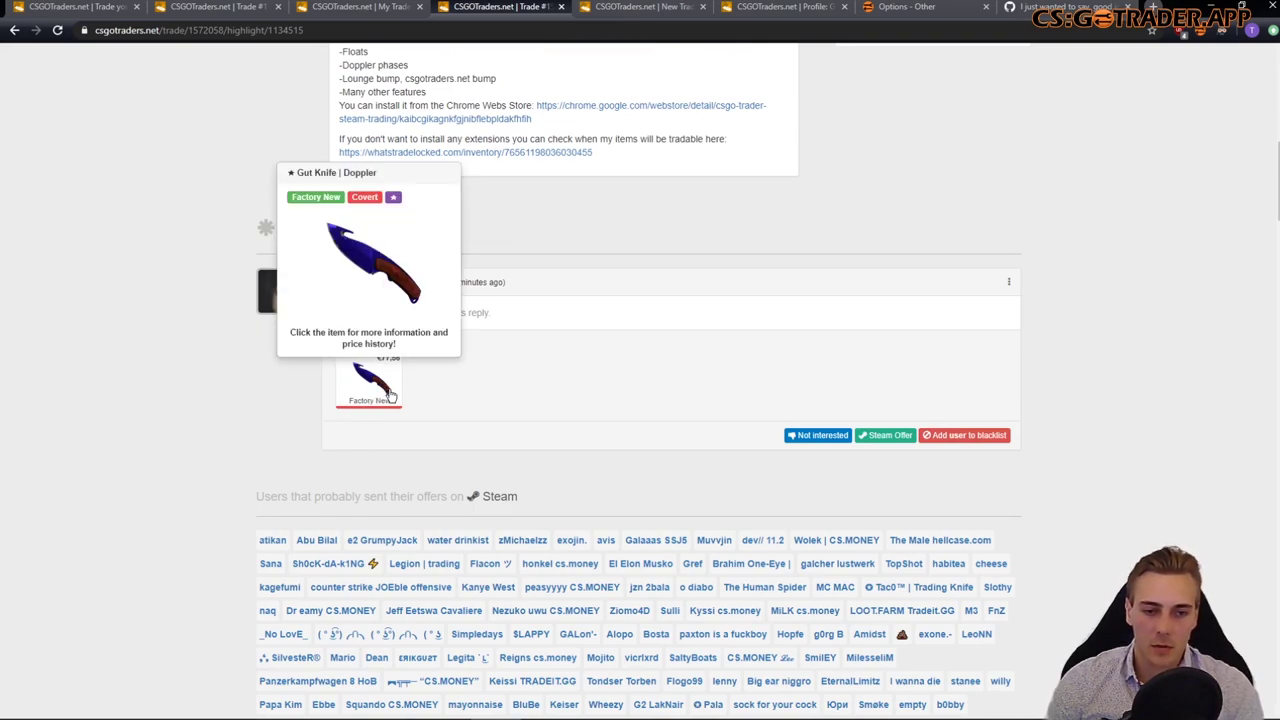
scroll(243, 462, down, 3)
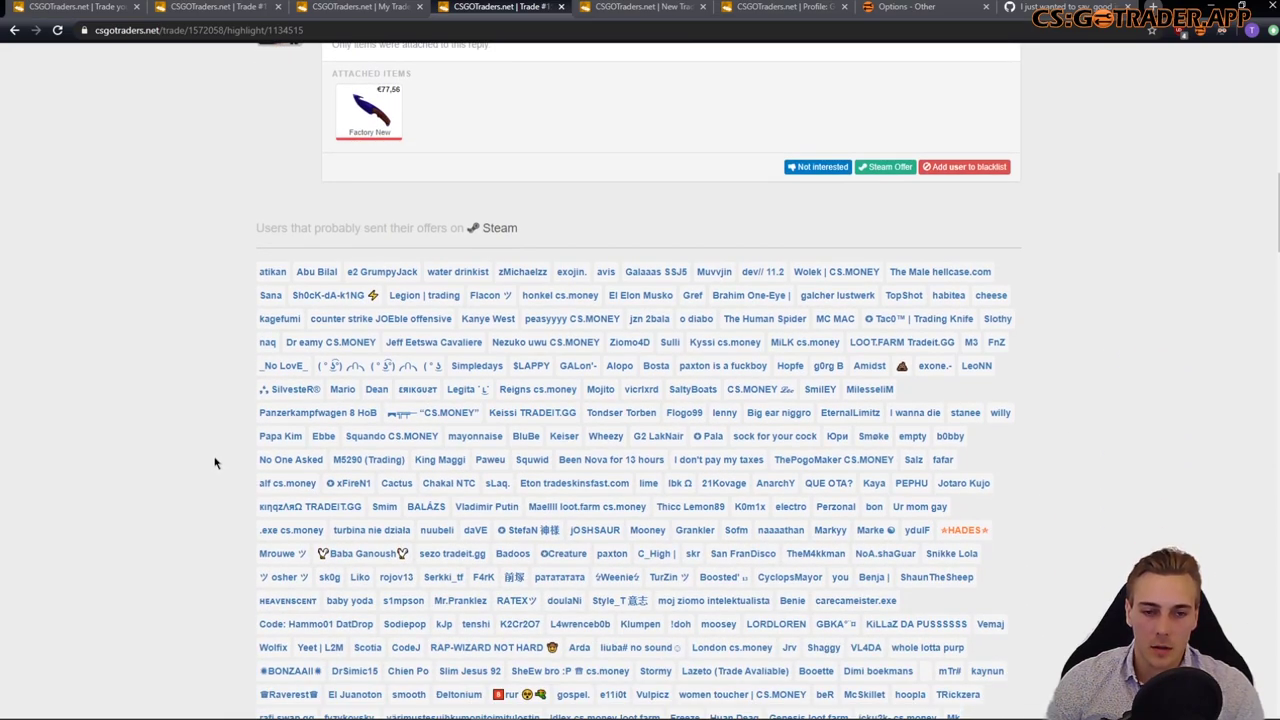
scroll(213, 460, down, 4)
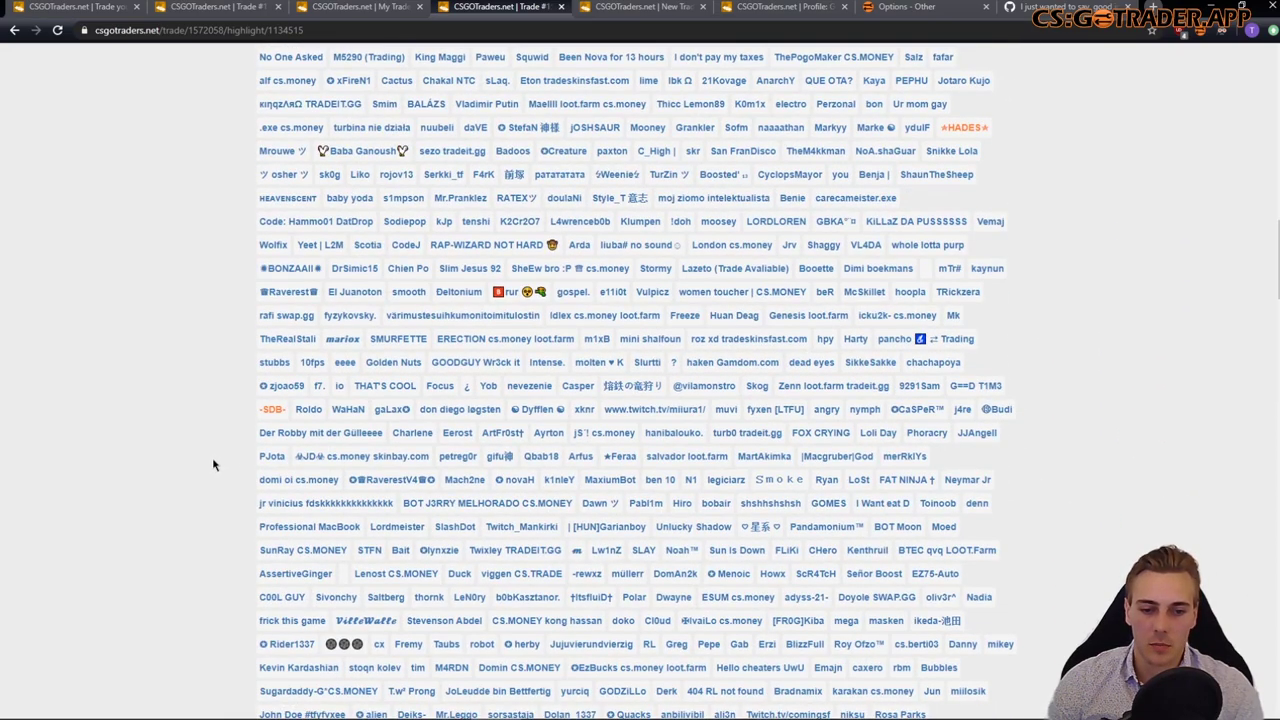
key(End)
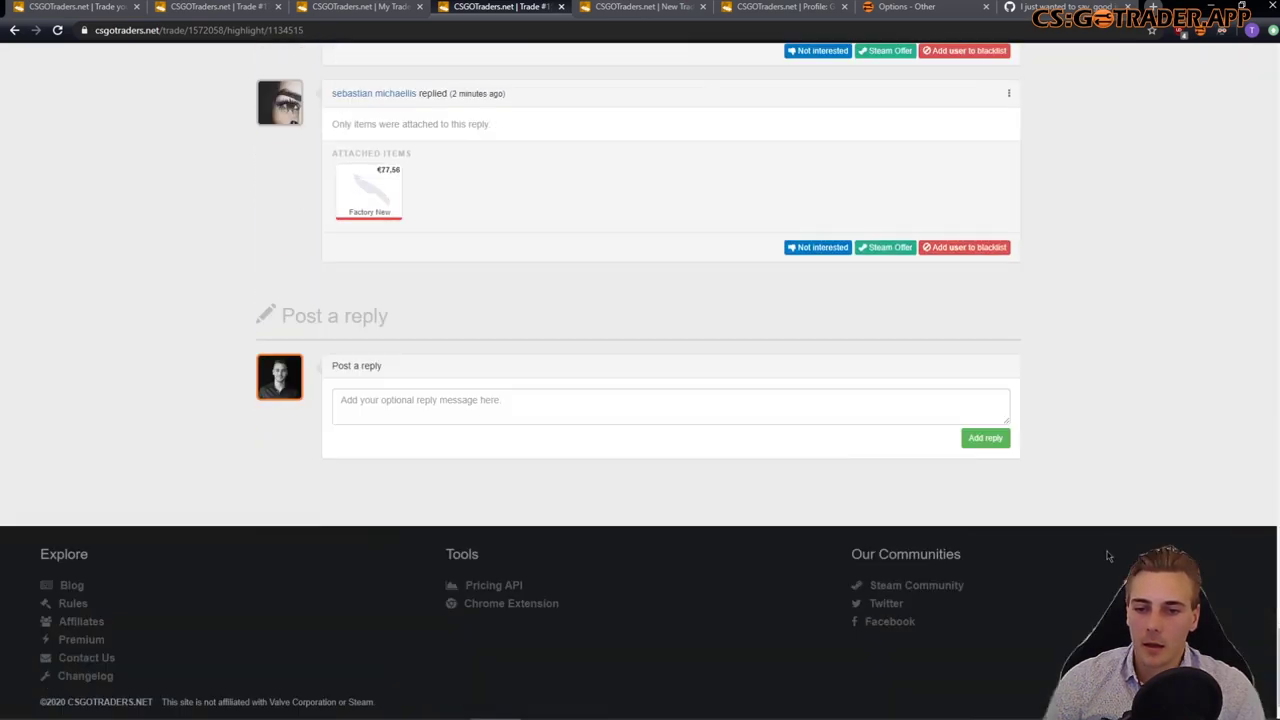
key(Home)
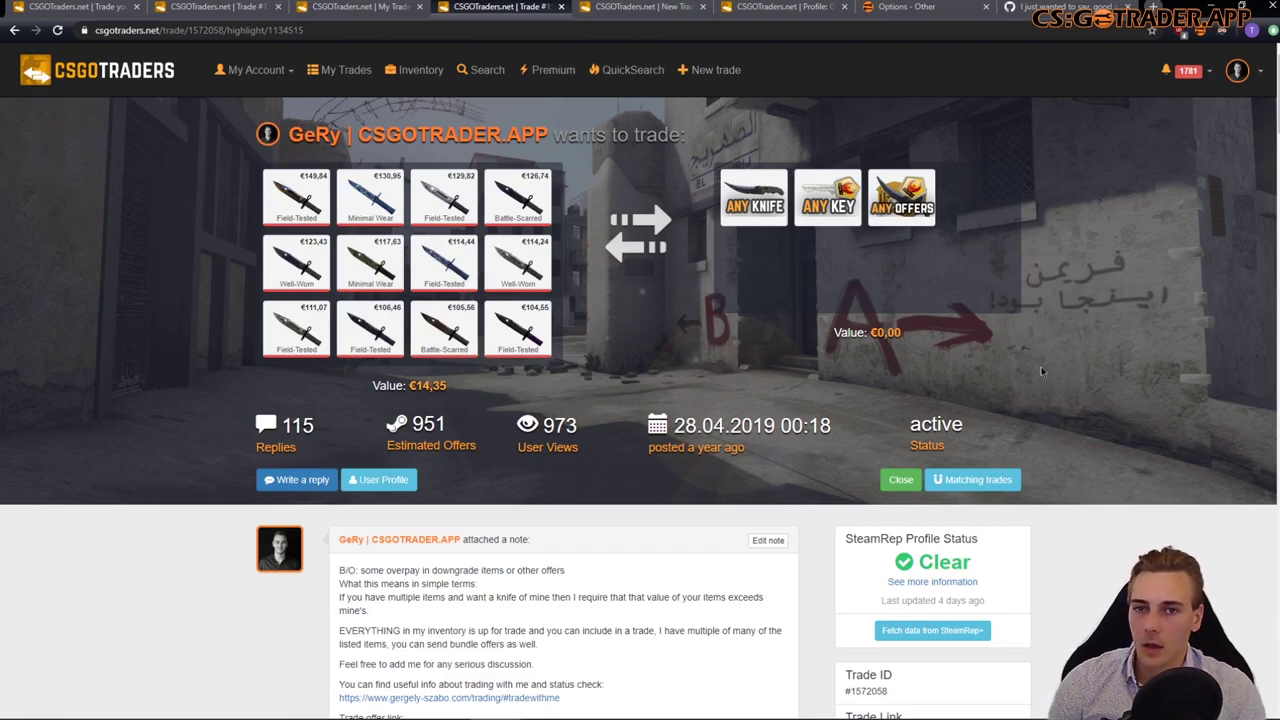
click(1064, 6)
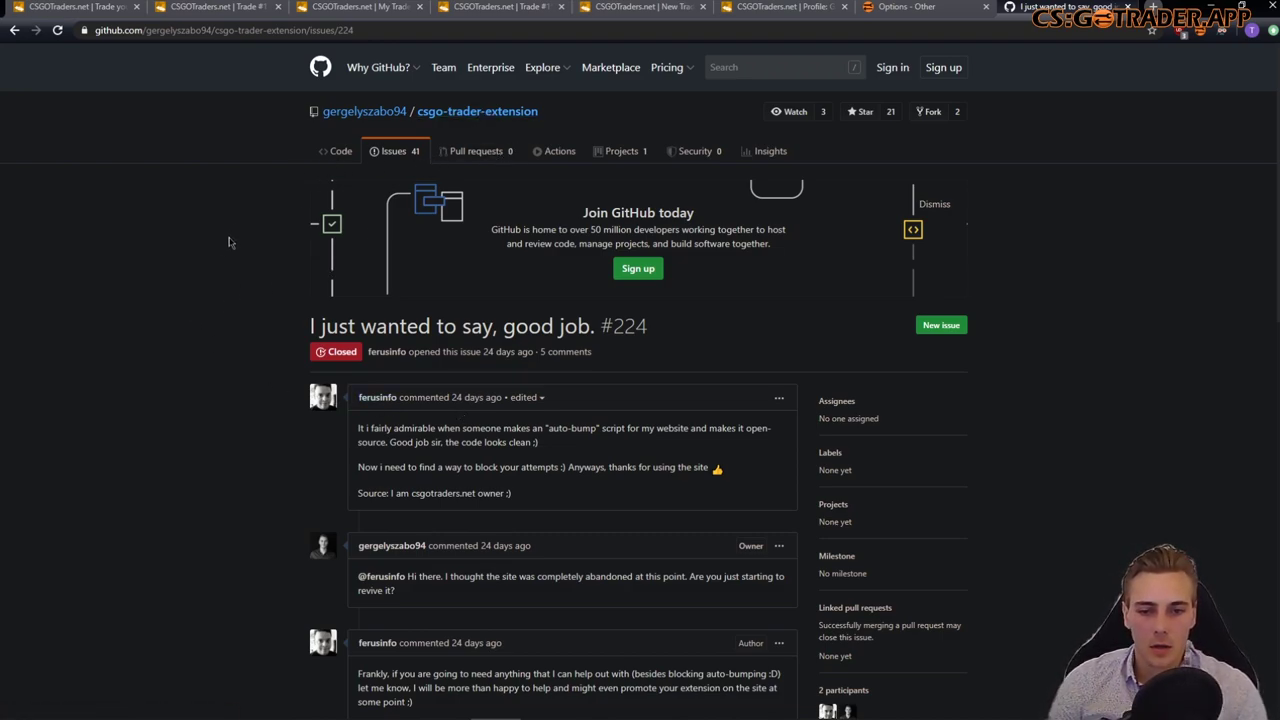
scroll(193, 279, down, 1)
scroll(193, 279, down, 7)
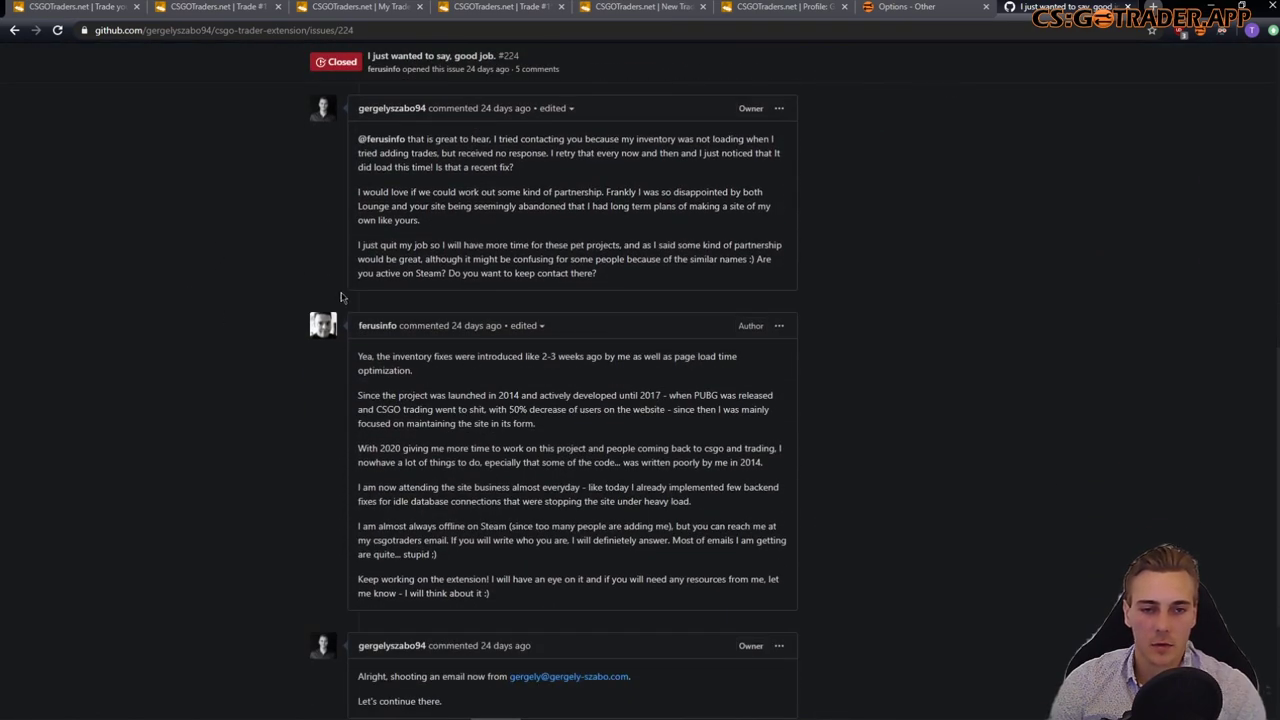
scroll(300, 318, up, 2)
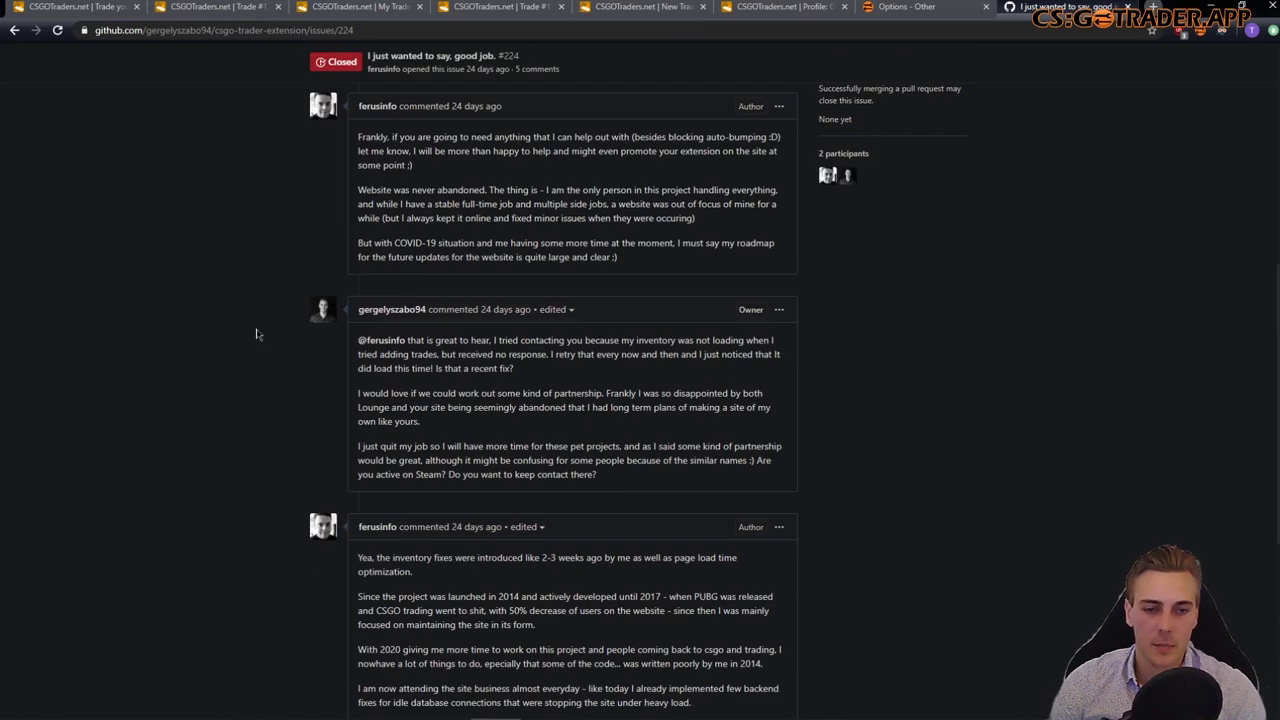
scroll(253, 338, down, 3)
scroll(251, 344, down, 2)
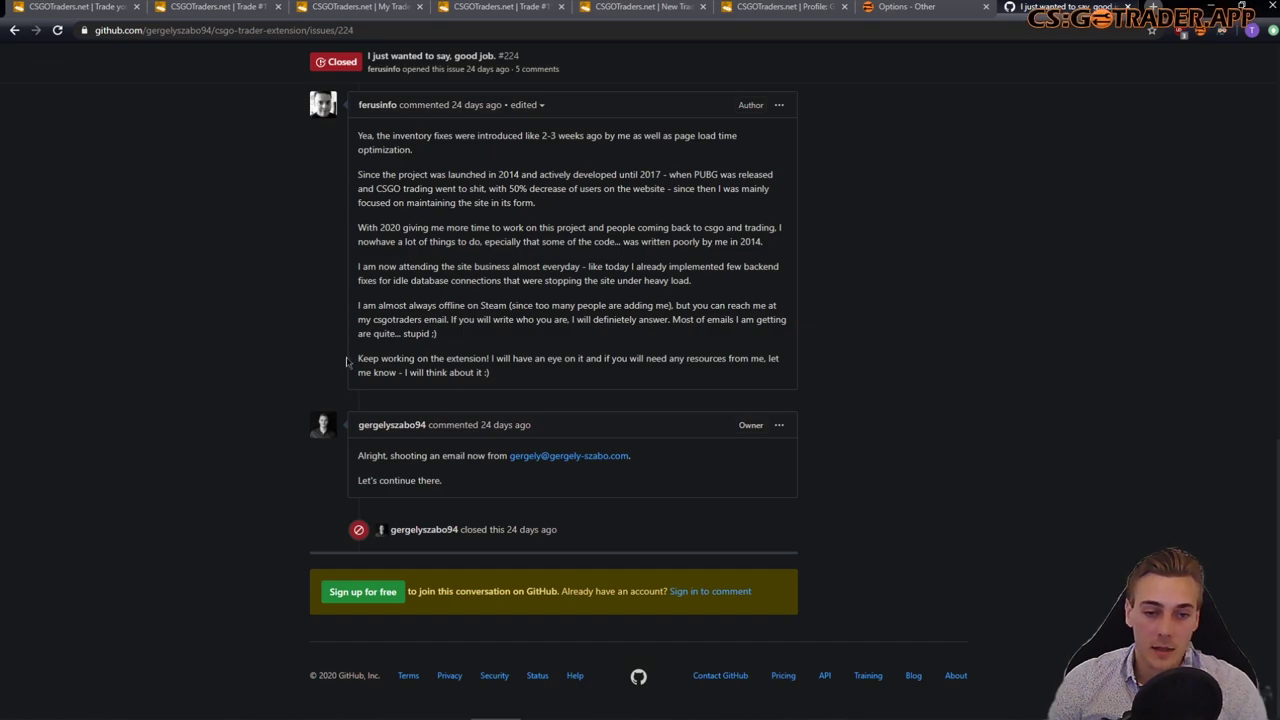
scroll(231, 396, up, 3)
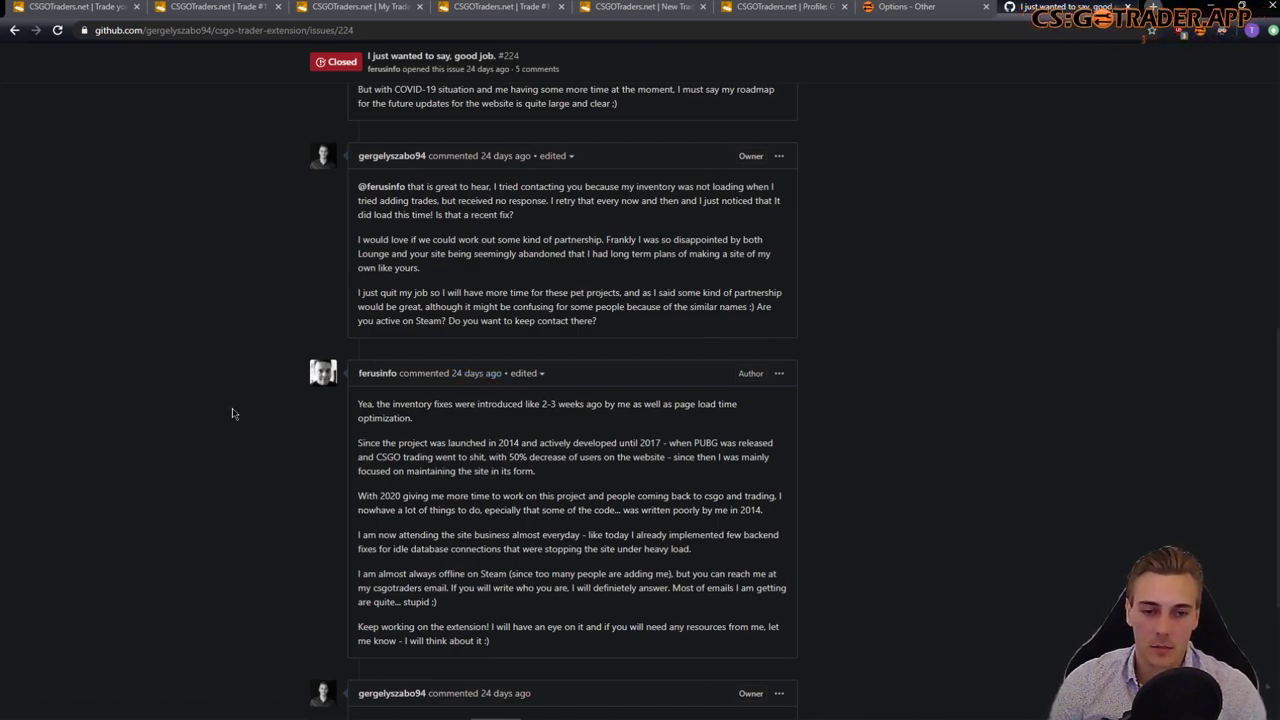
scroll(232, 413, down, 3)
scroll(226, 455, up, 8)
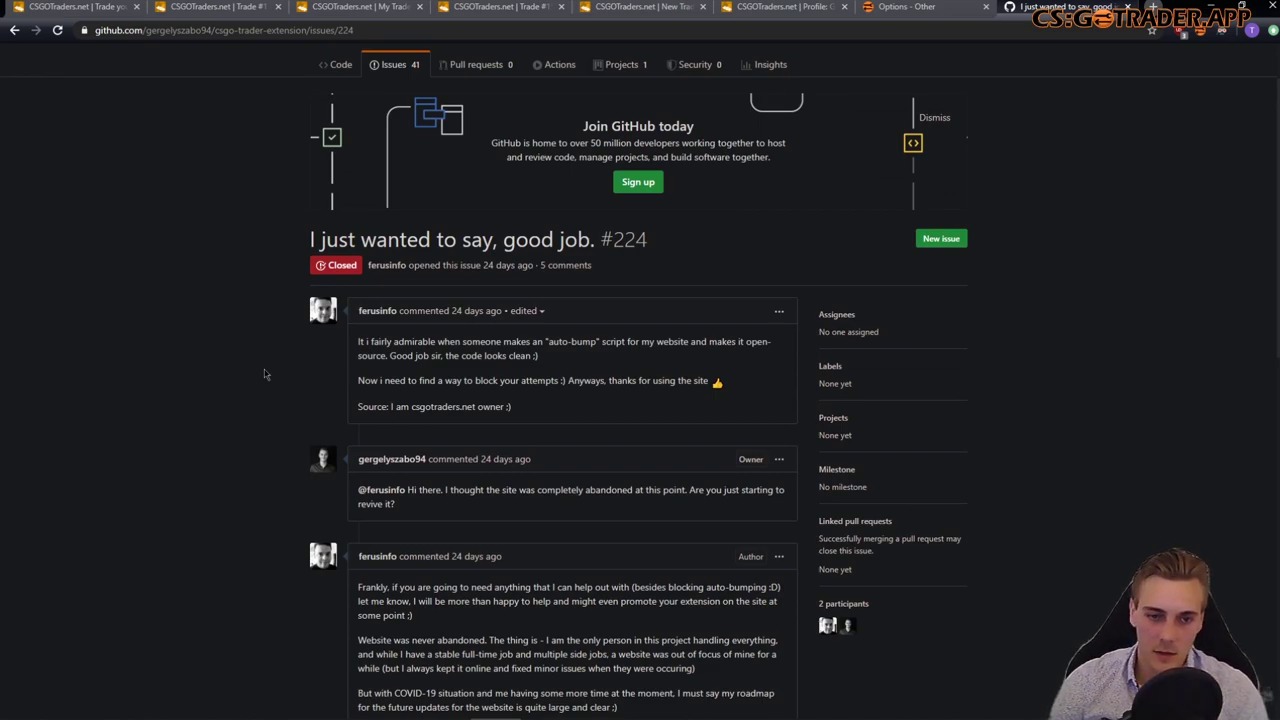
scroll(265, 372, up, 1)
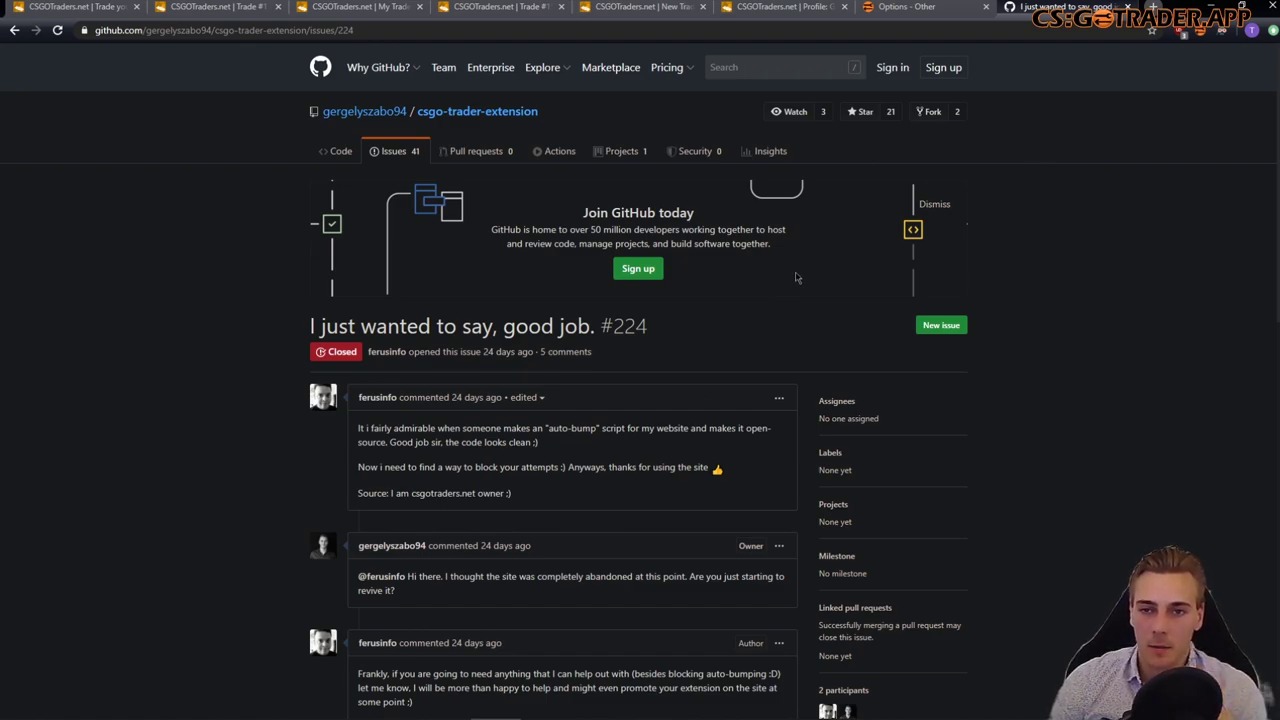
Step: Show the extension's Other options page and highlight the 'CSGOTraders.net auto-login and redirect' setting title
click(920, 7)
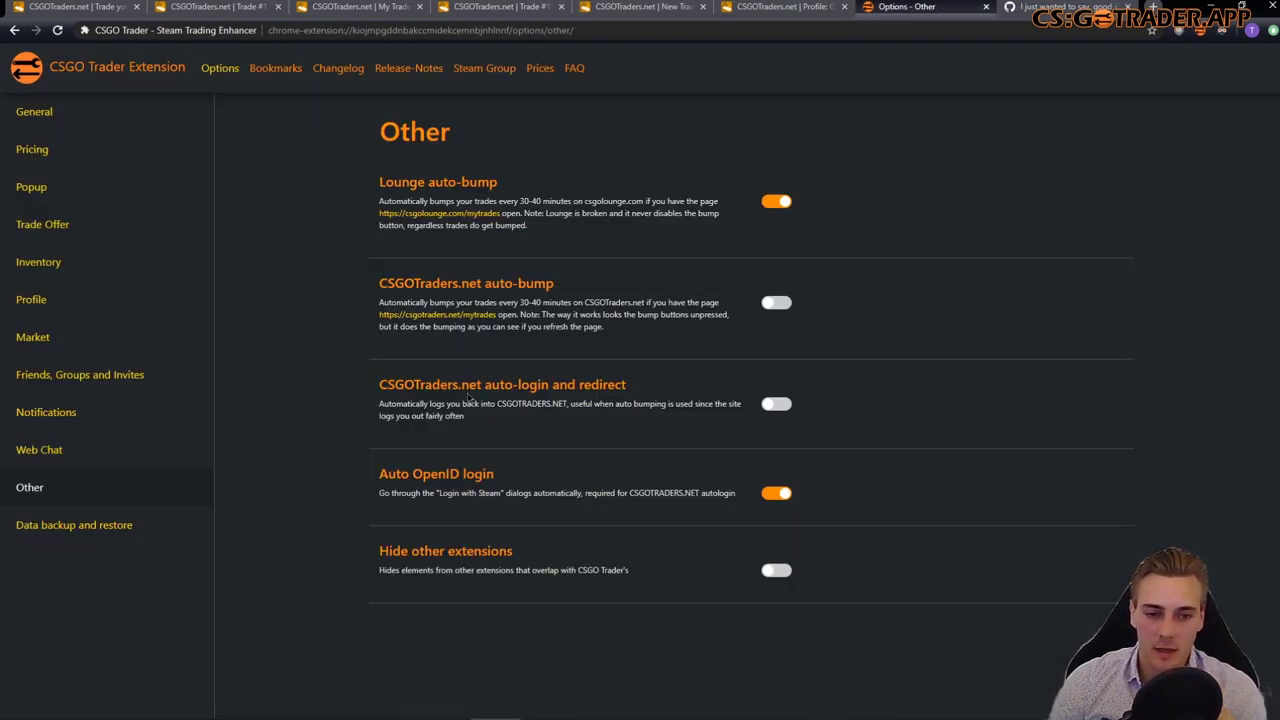
drag(420, 384, 518, 384)
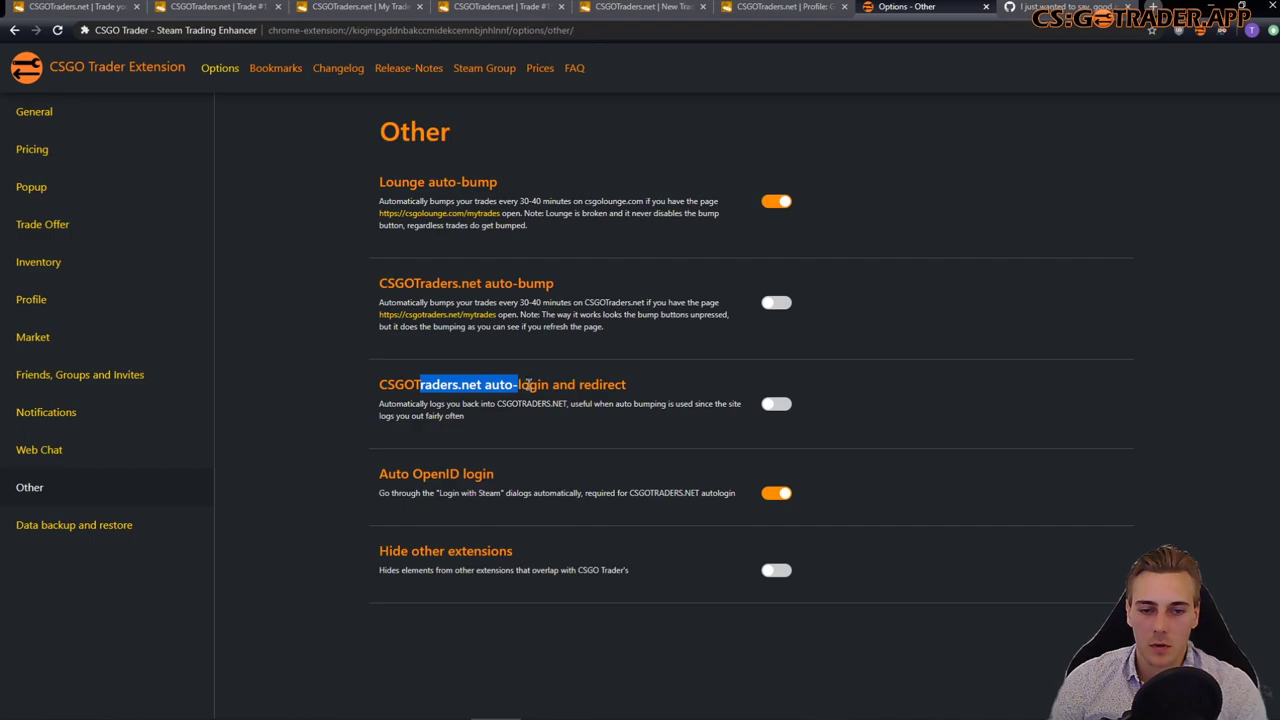
drag(529, 384, 549, 384)
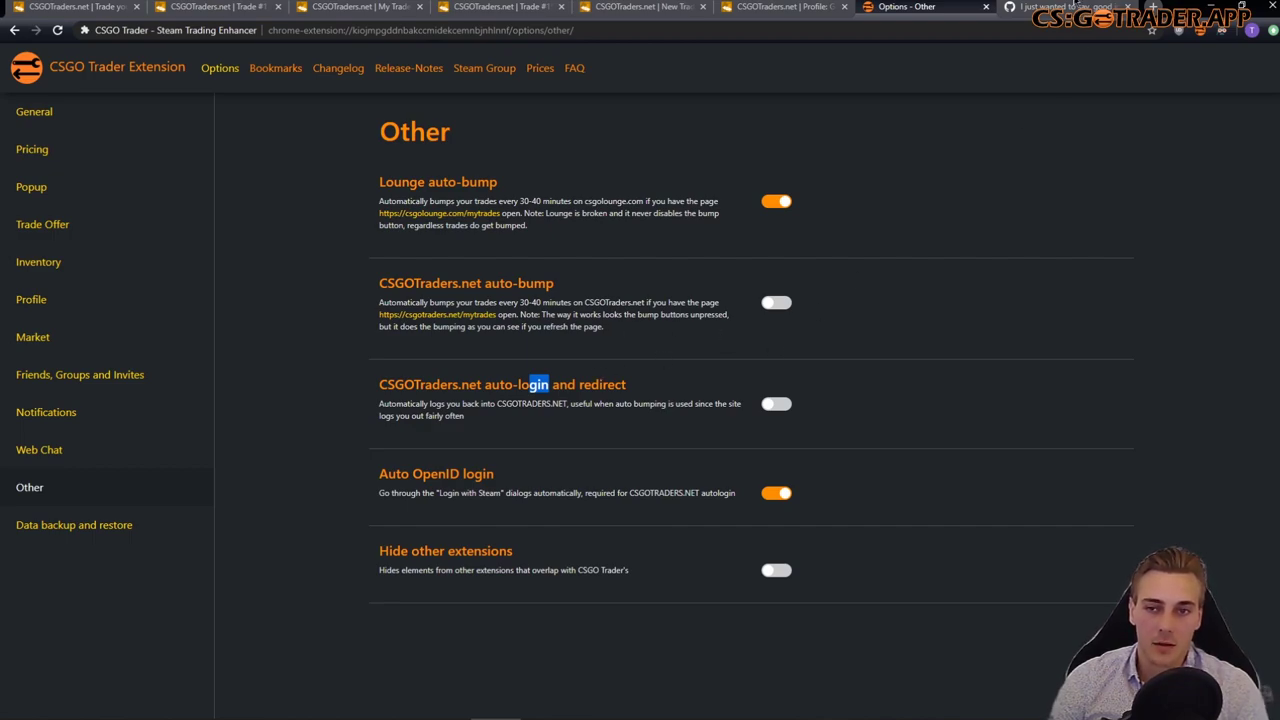
Step: On GitHub issue #224, highlight the owner's remark 'need to find a way to block your attempts'
click(1070, 6)
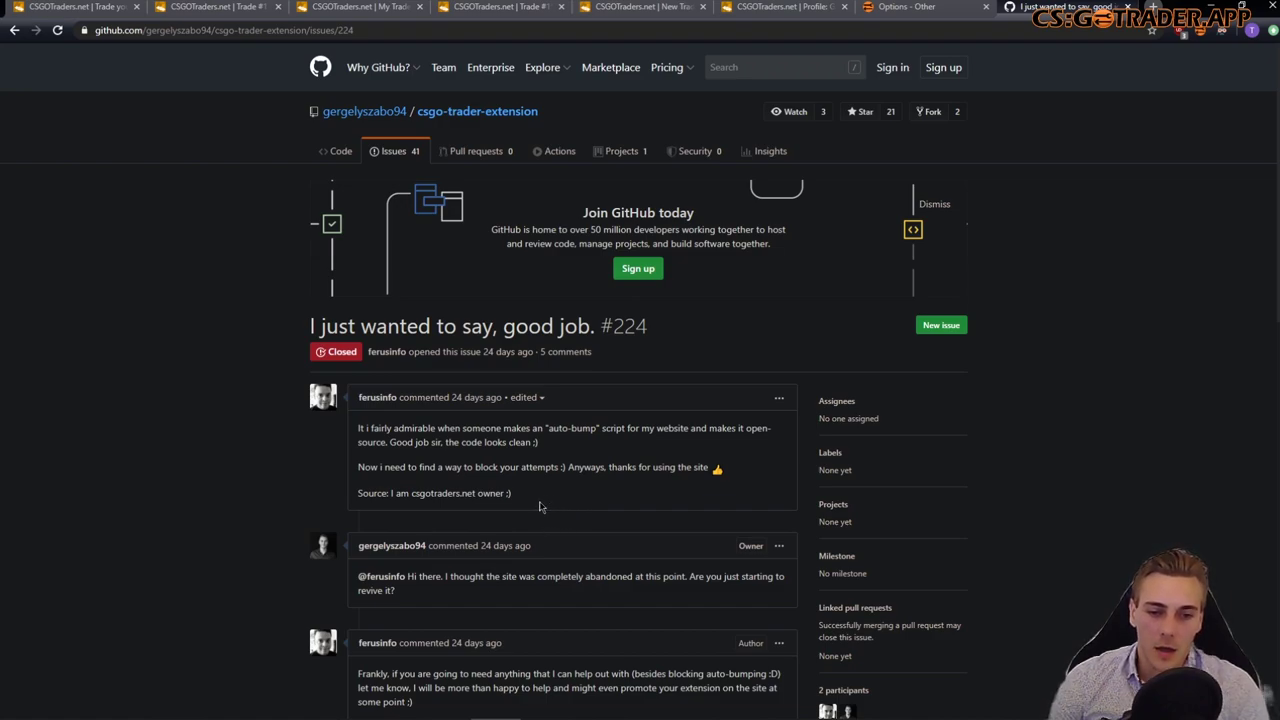
drag(386, 467, 560, 472)
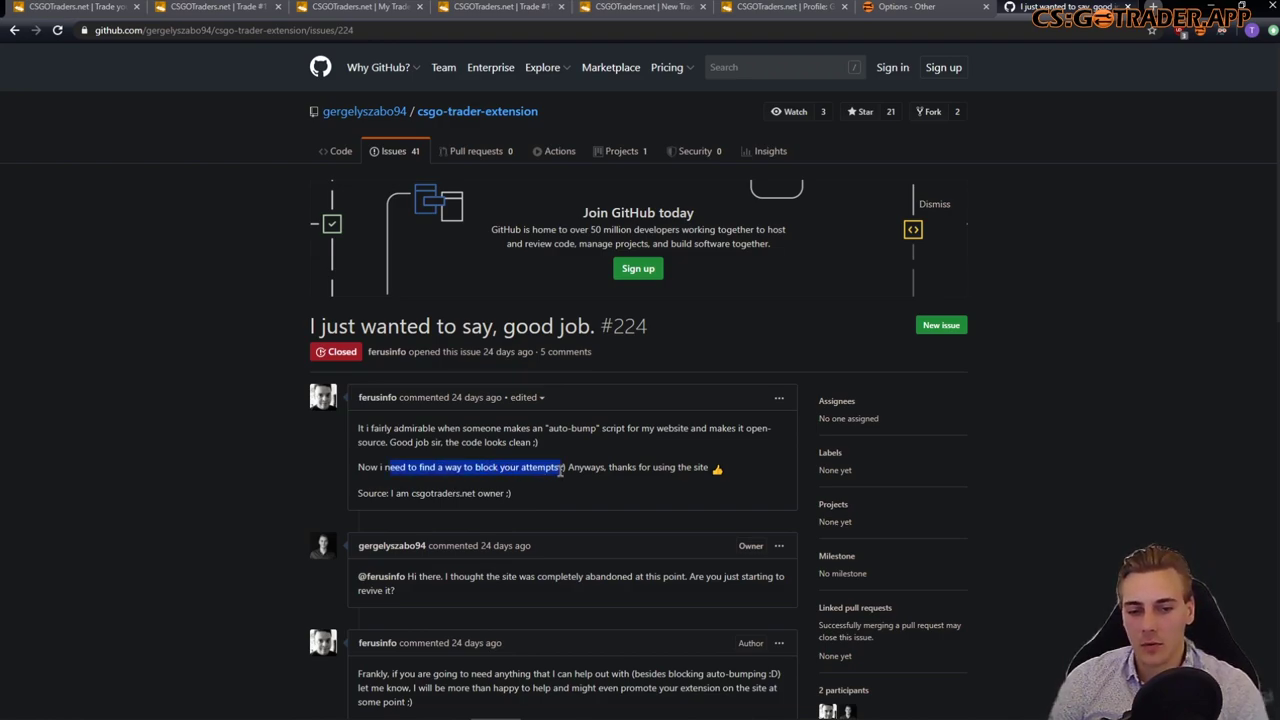
key(ctrl+3)
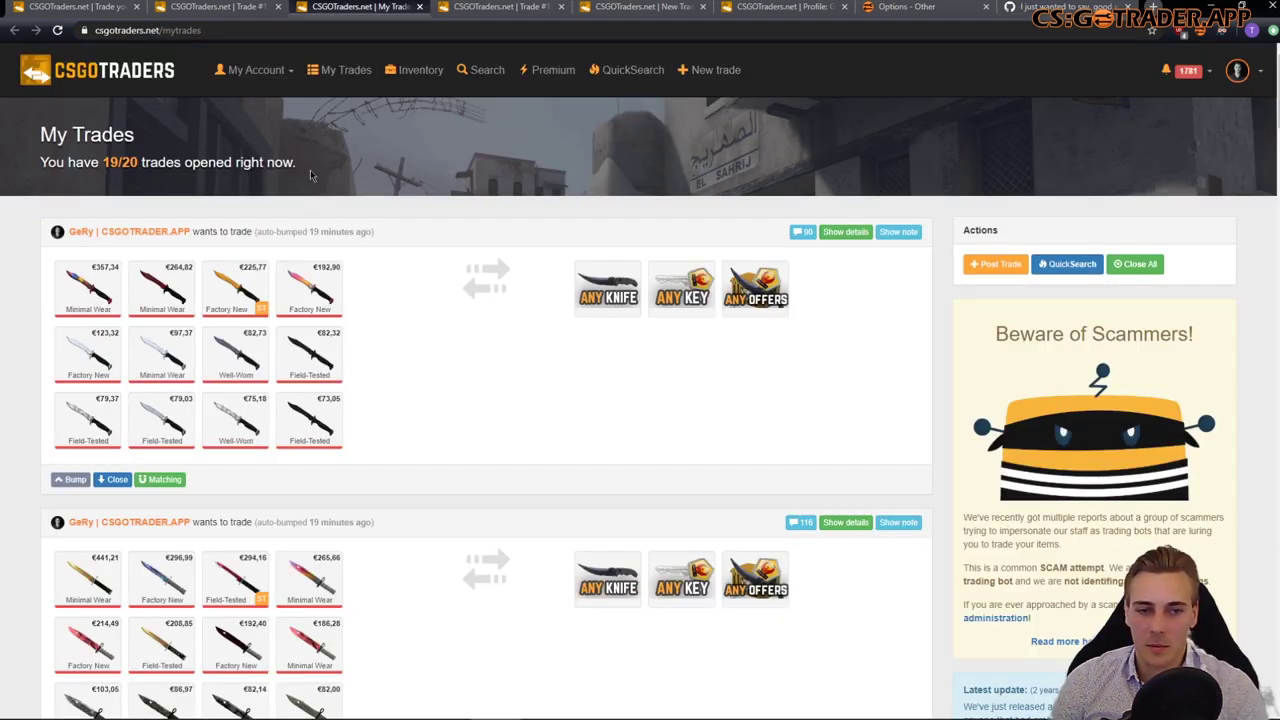